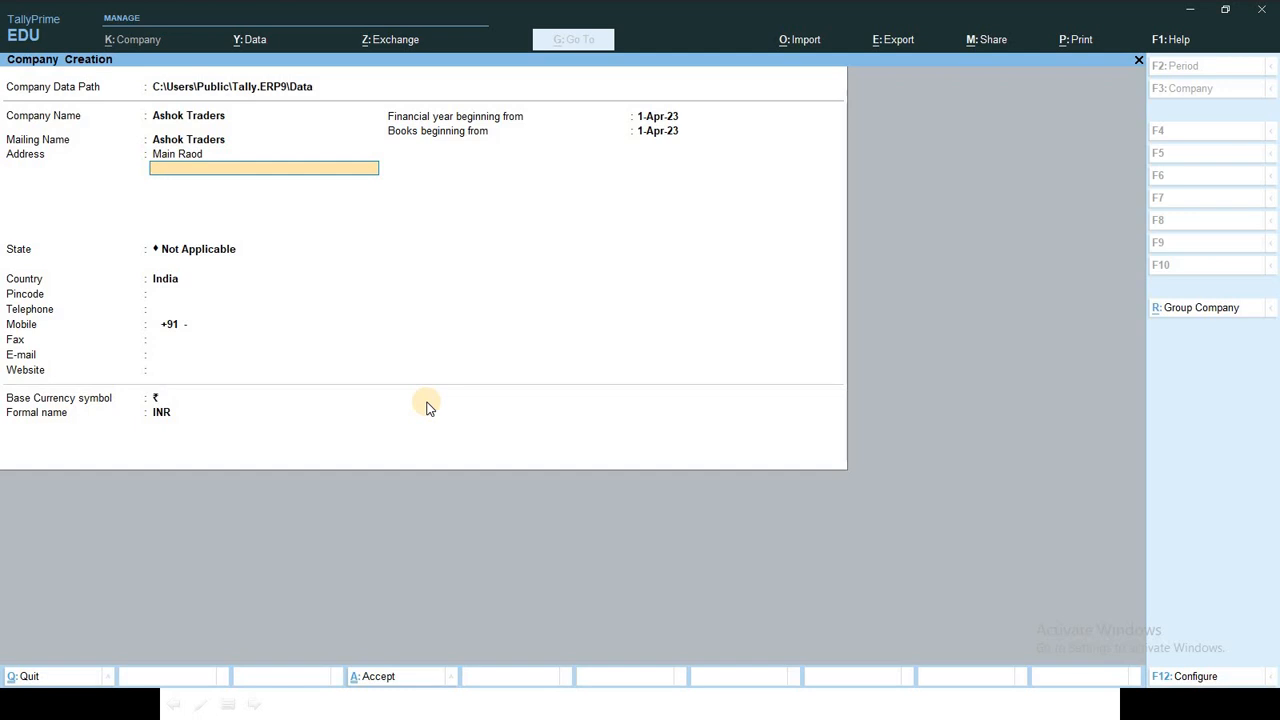
Step: Enter Bilaspur as the address, Chhattisgarh as the state and pincode 495001
type("Bilaspu")
key("Return")
key("Return")
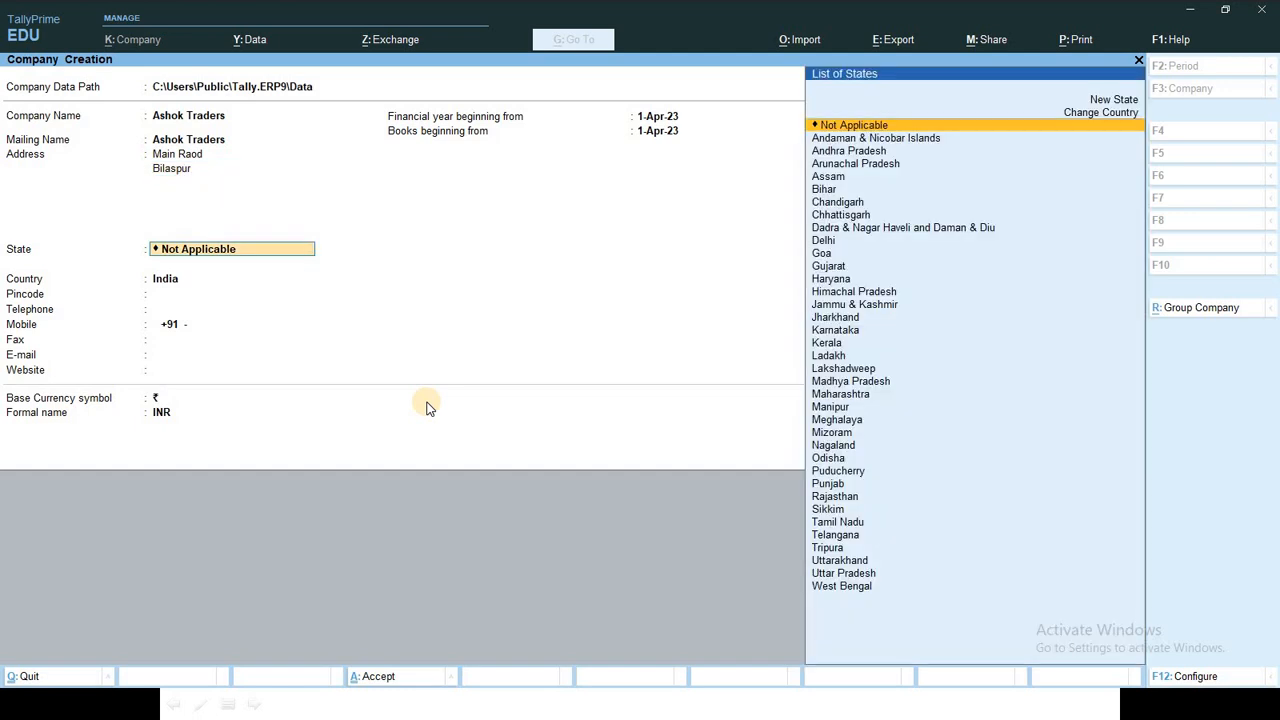
key("Down")
key("Down")
key("Down")
key("Down")
key("Down")
key("Down")
key("Down")
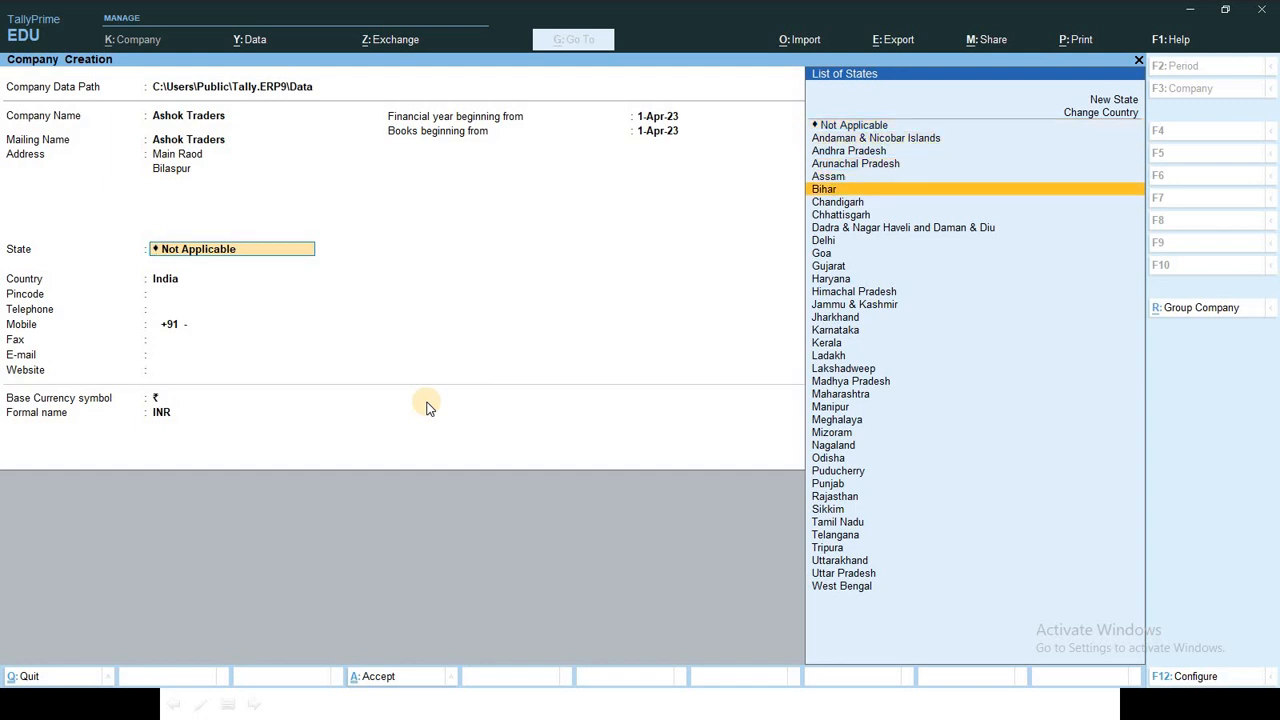
key("Return")
type("49511")
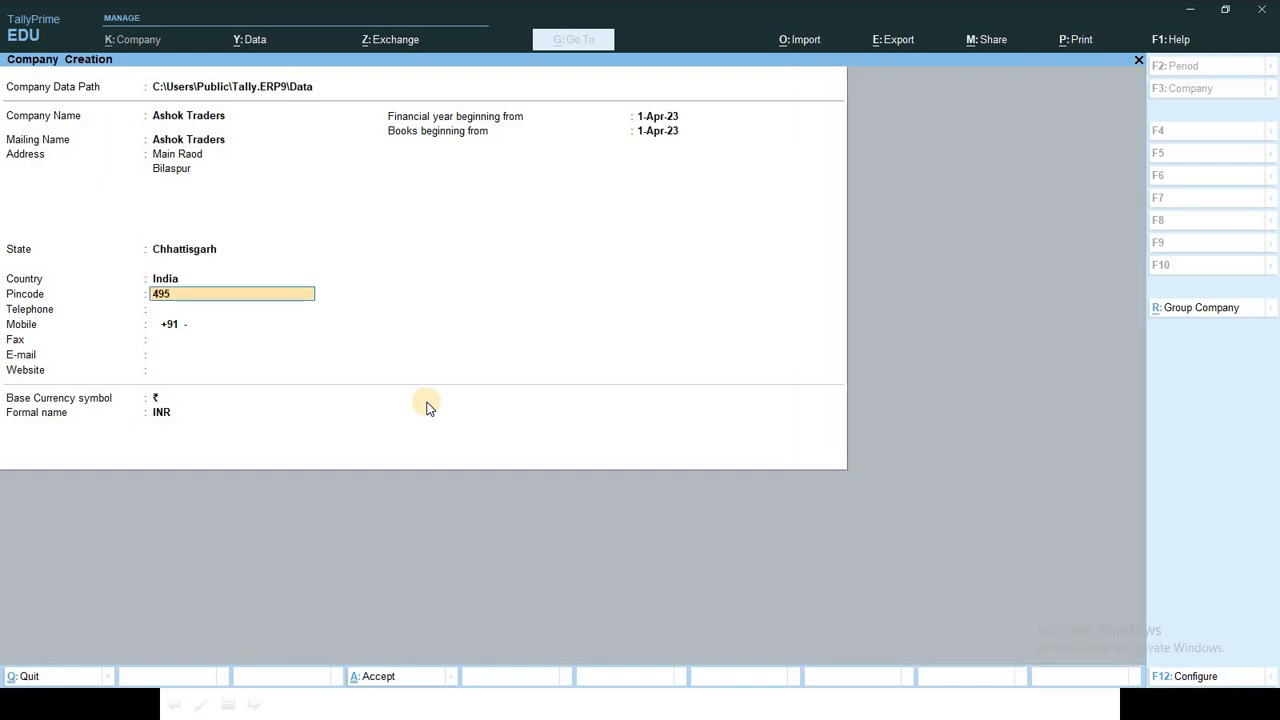
key("BackSpace")
key("BackSpace")
type("001")
key("Return")
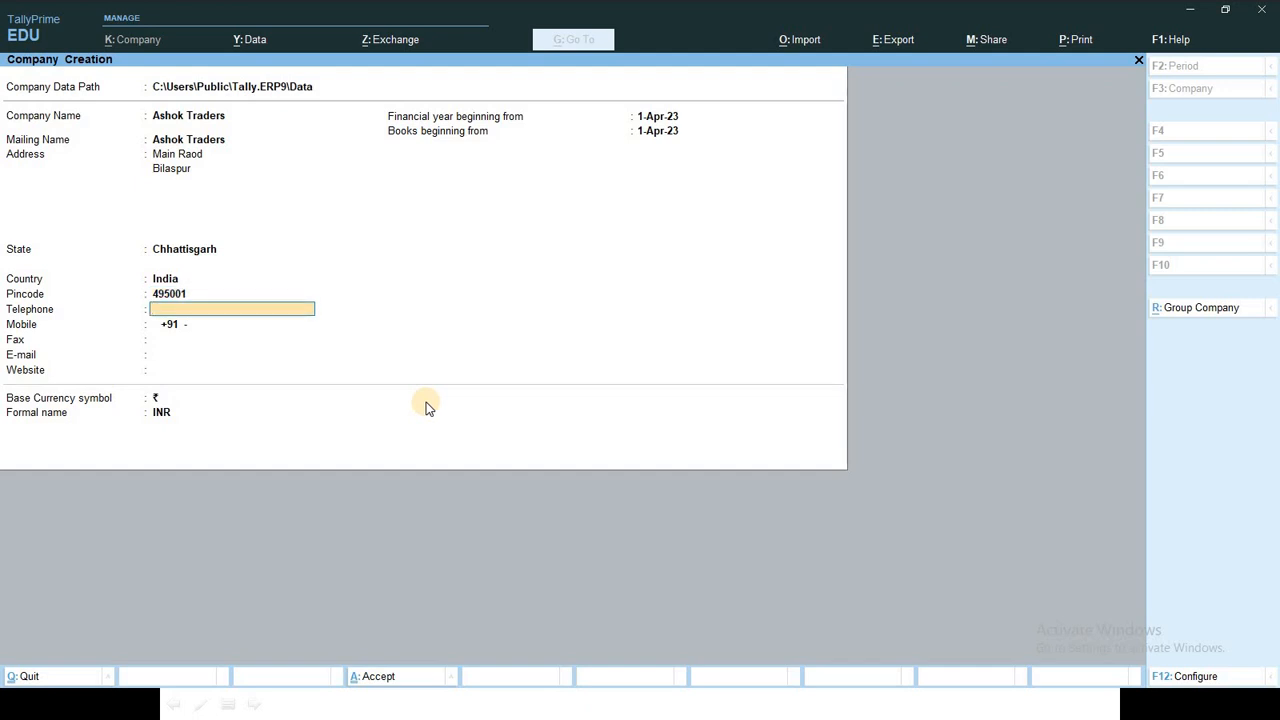
Step: Skip the optional contact details, create Ashok Traders and accept the default features
key("Return")
key("Return")
key("Return")
key("Return")
key("Return")
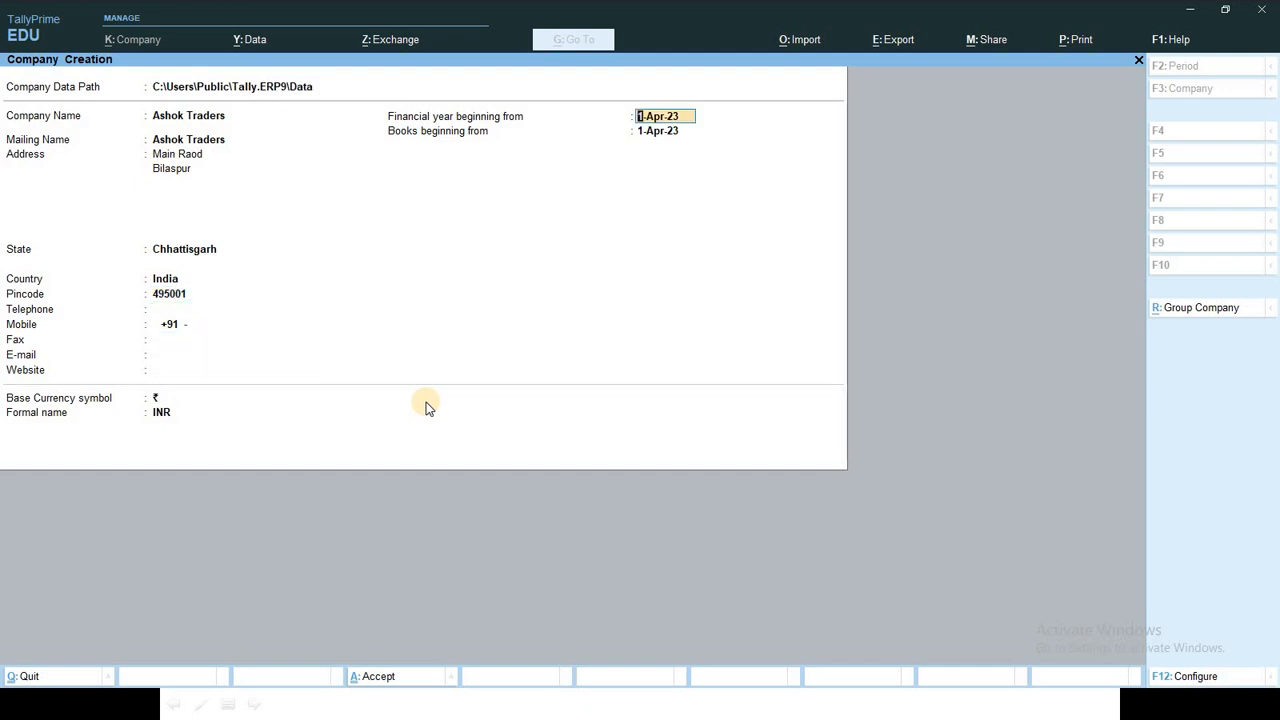
key("Return")
key("Return")
key("Return")
key("Return")
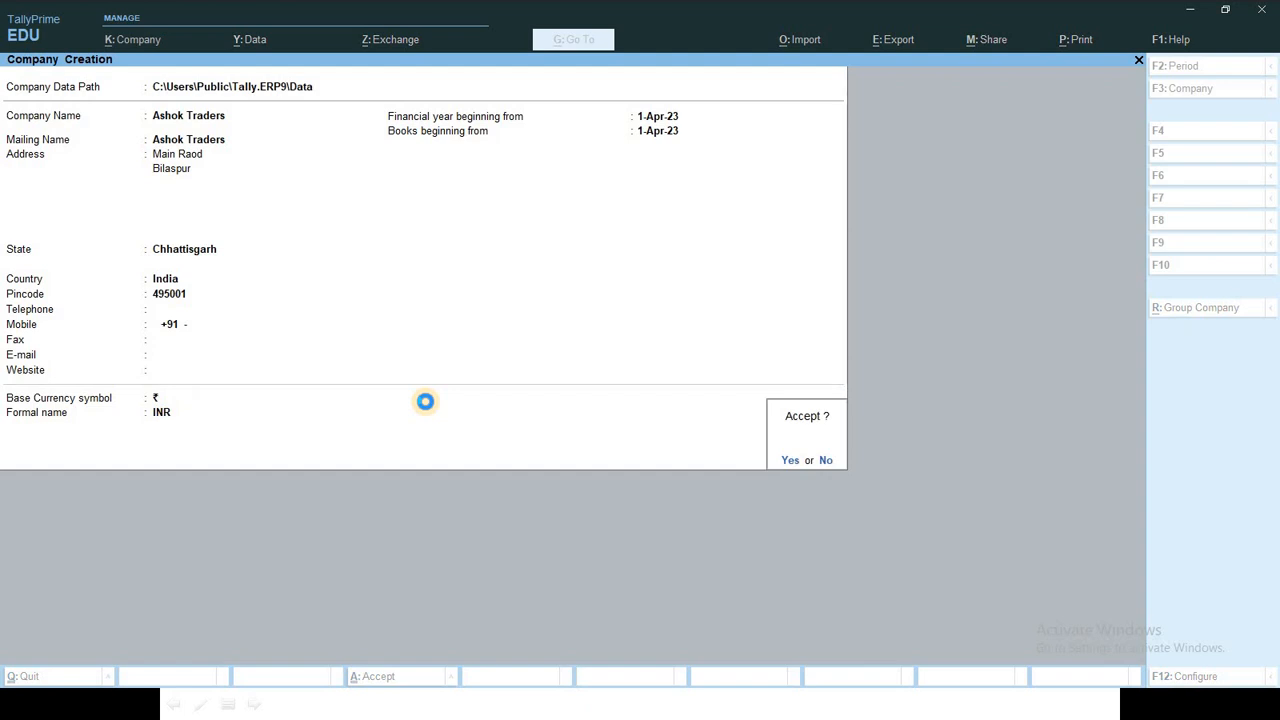
key("Return")
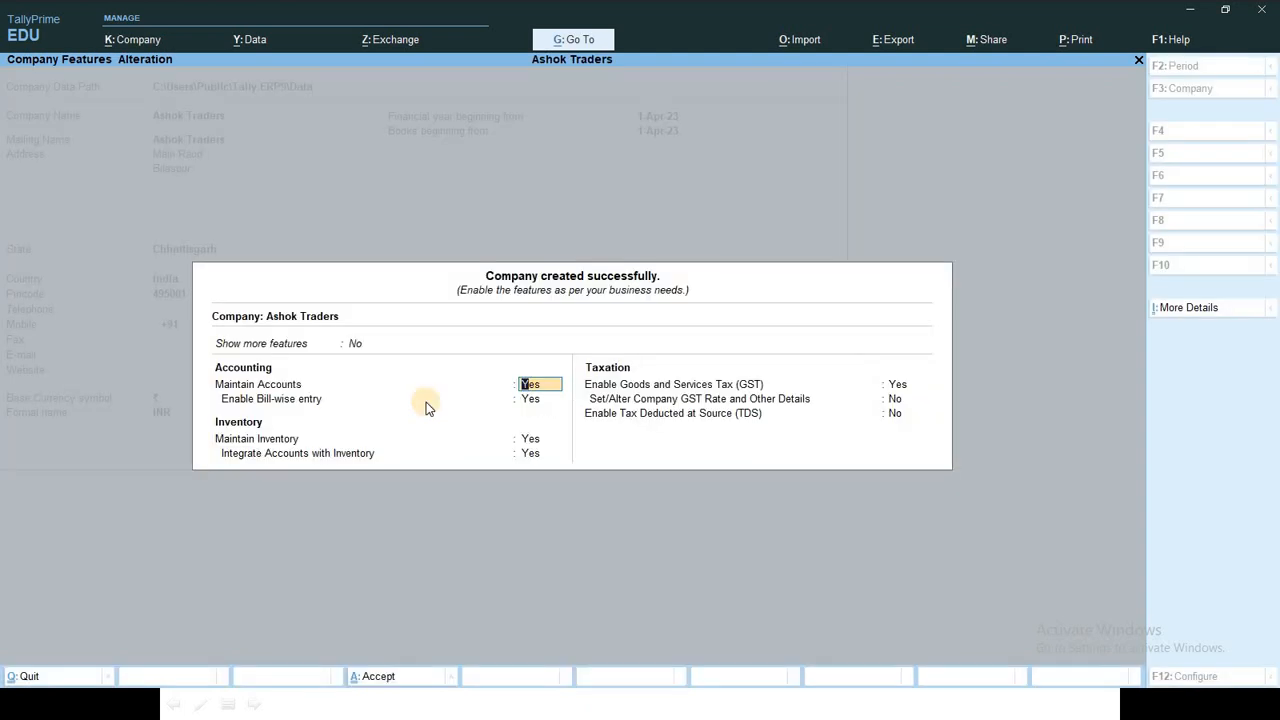
key("ctrl+a")
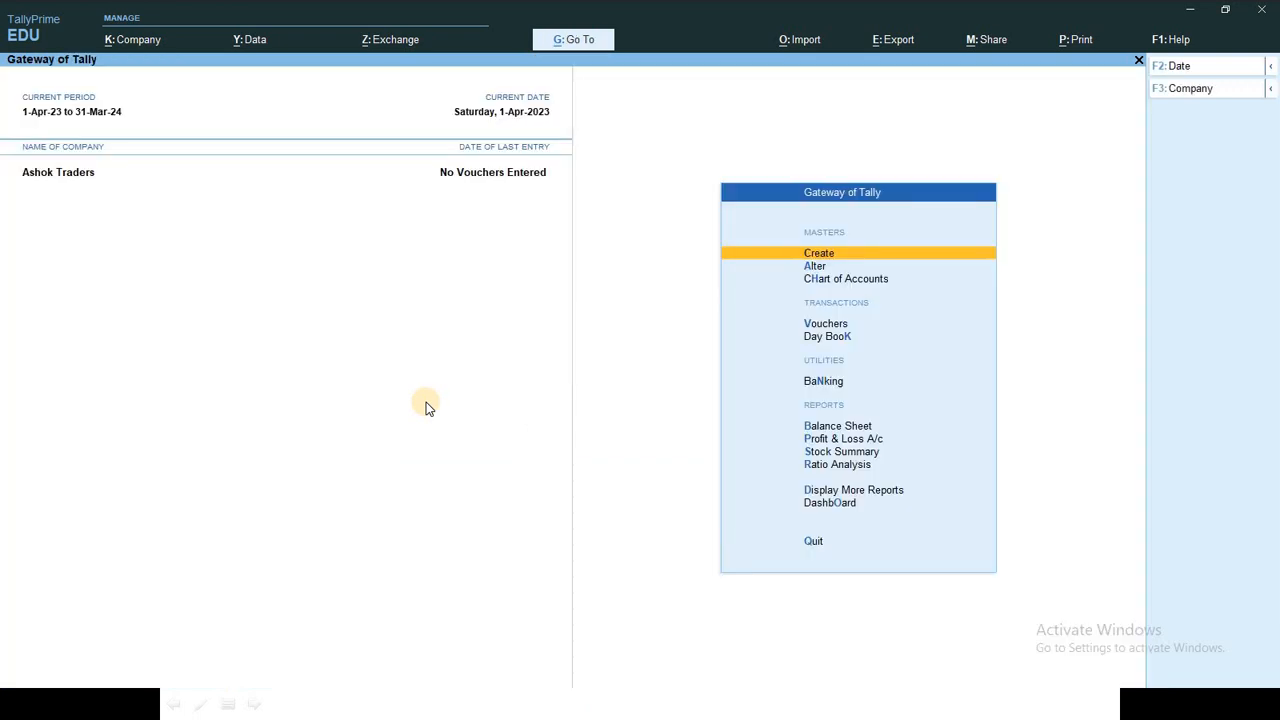
Step: Open Ledger Creation from the Create menu, then back out to the Gateway
key("Down")
key("Up")
key("Return")
key("Down")
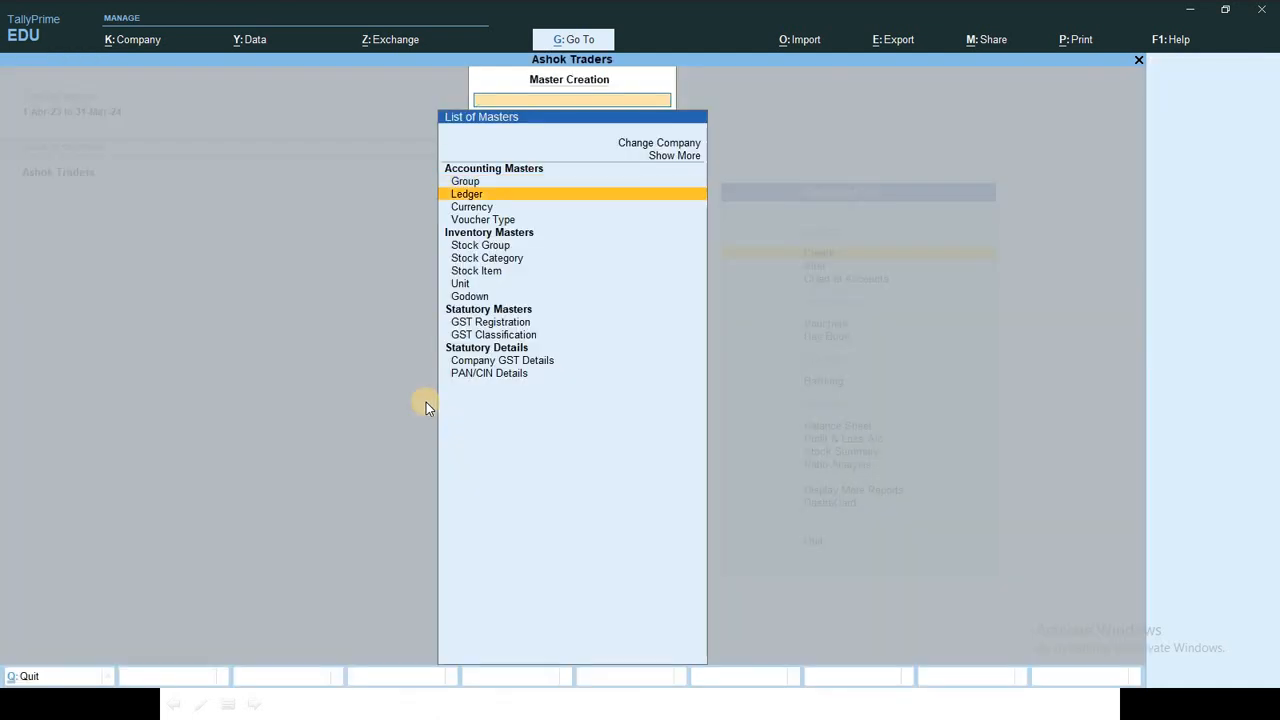
key("Return")
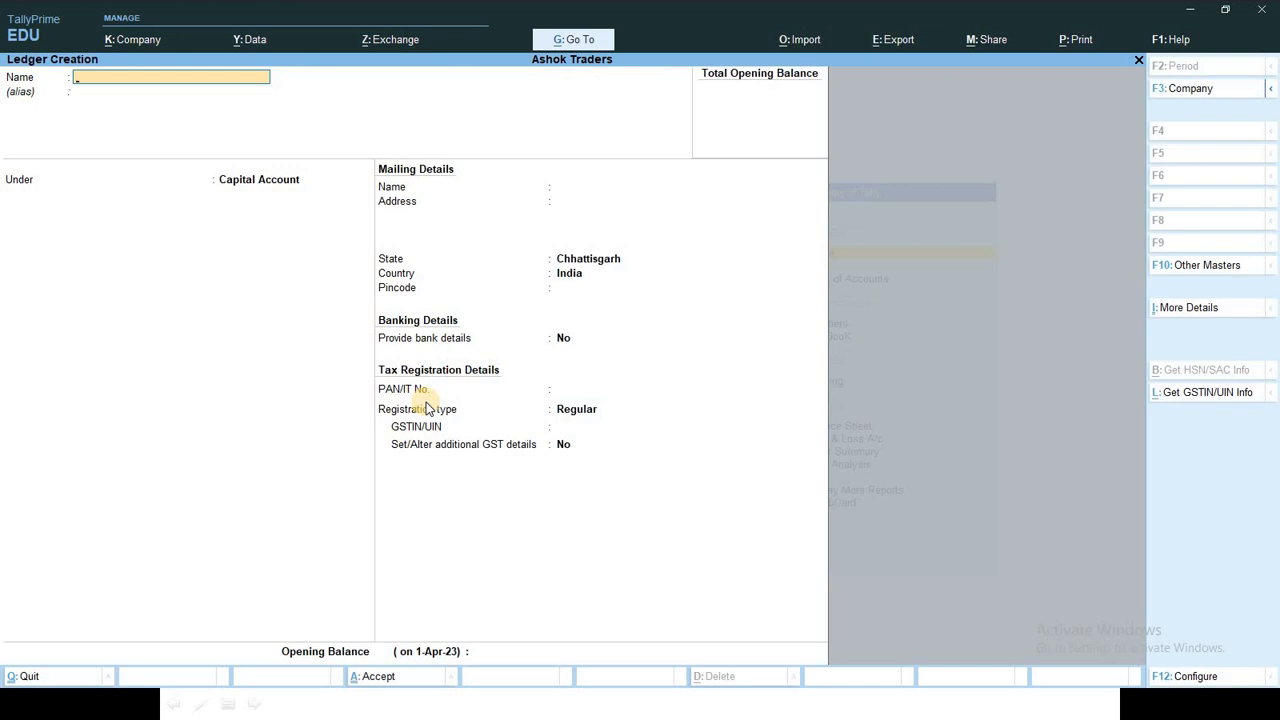
key("Escape")
key("Escape")
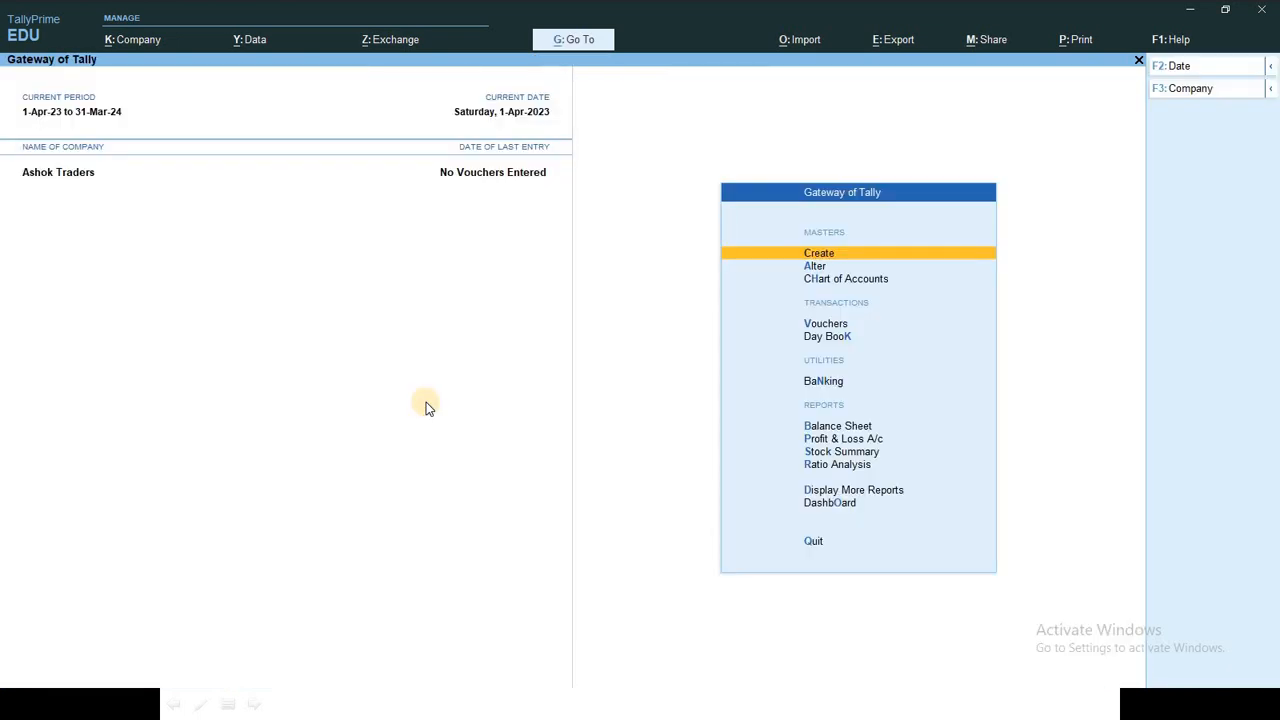
Step: Review the account groups in the Chart of Accounts down to Profit & Loss A/c
key("Down")
key("Down")
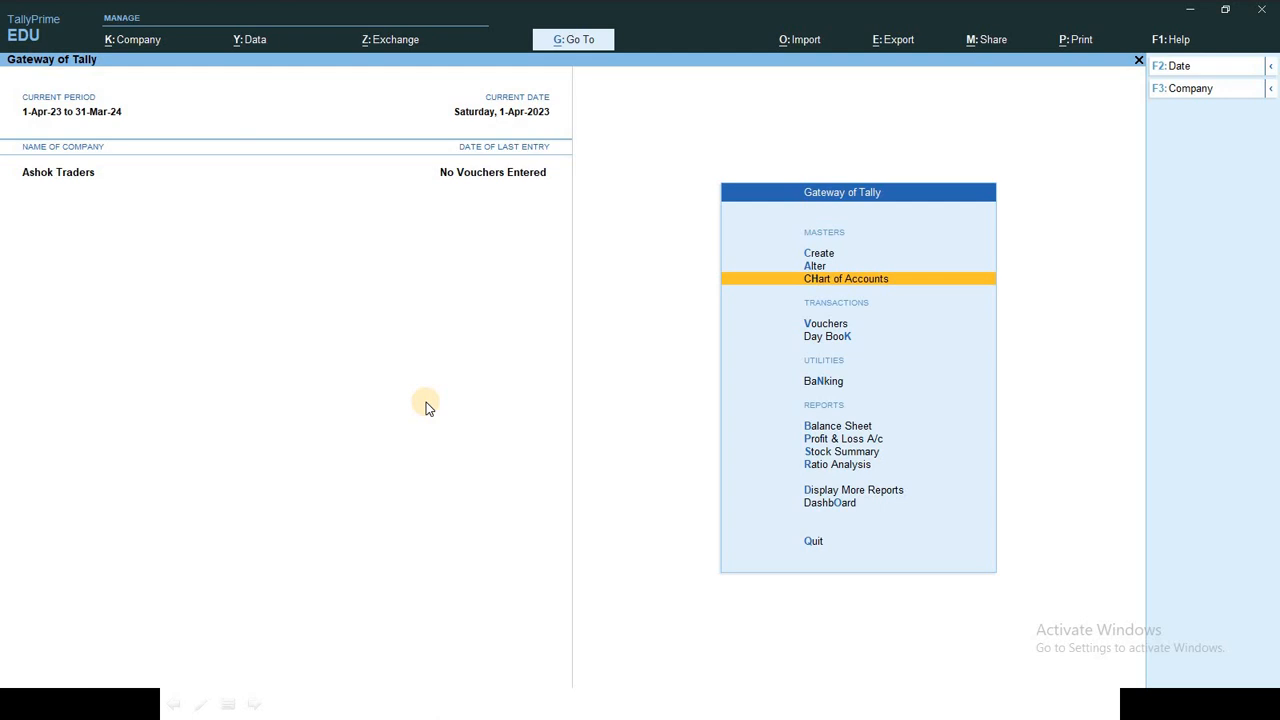
key("Return")
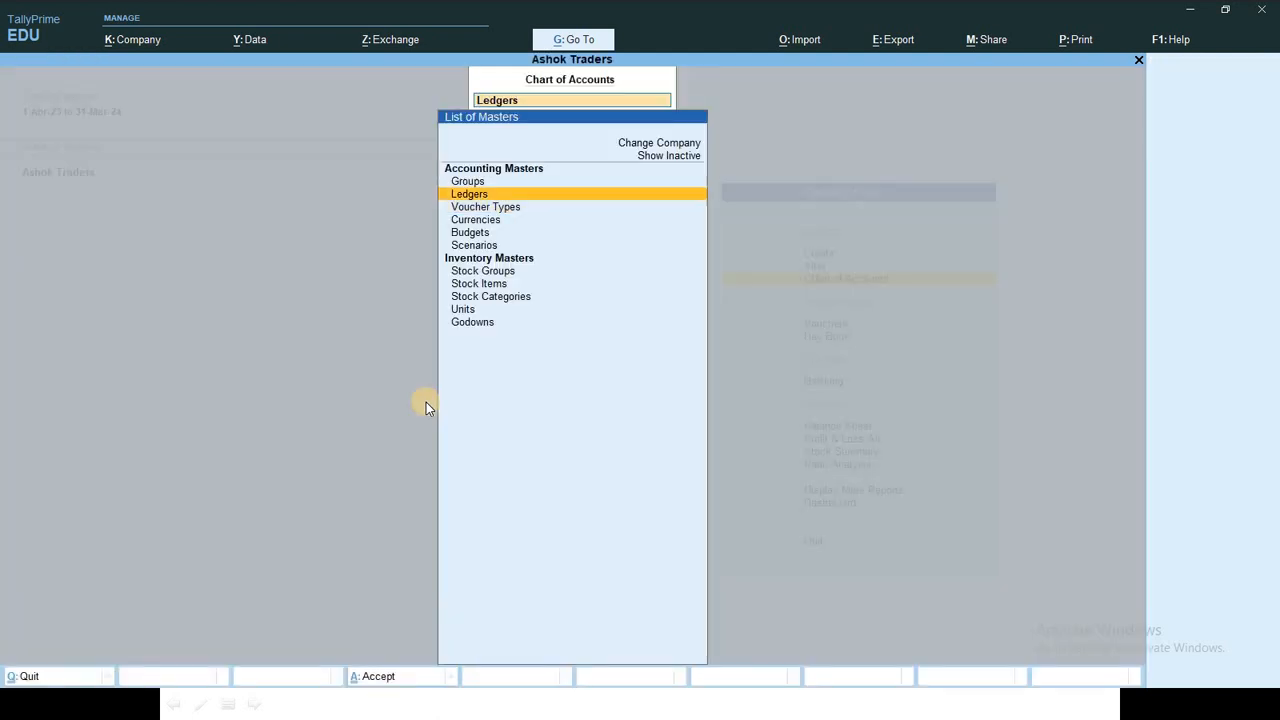
key("Return")
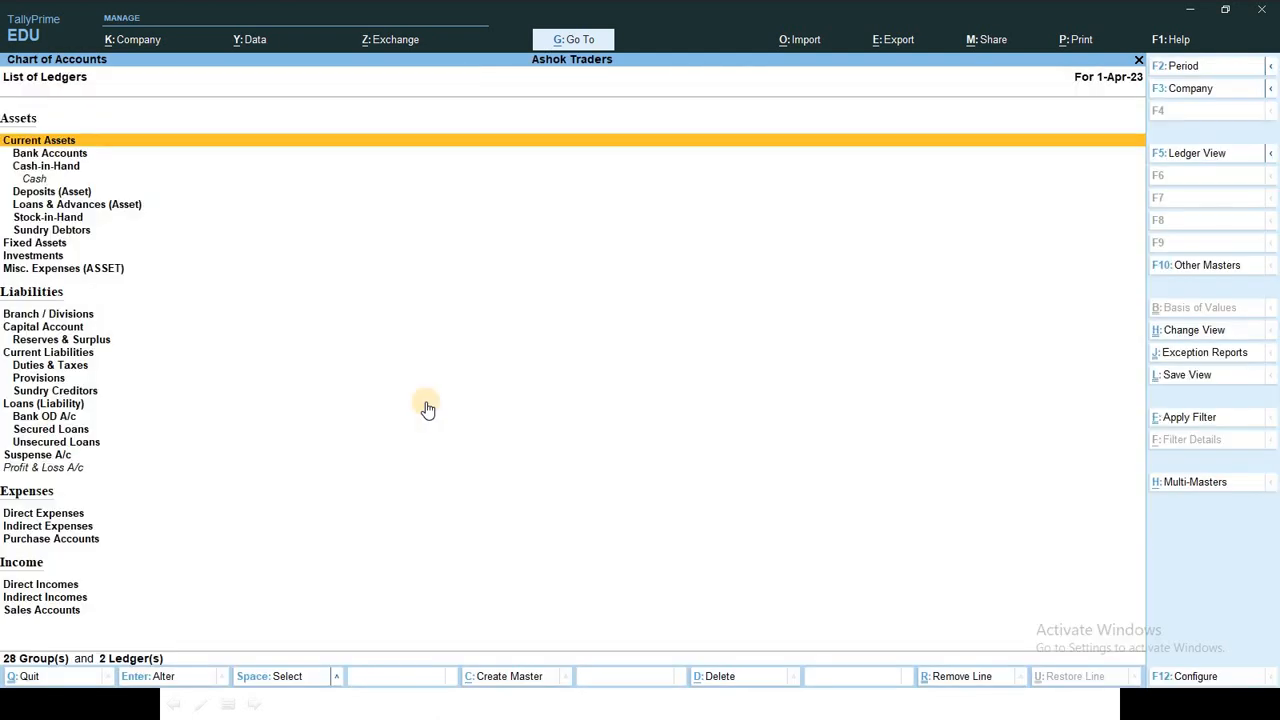
key("Down")
key("Down")
key("Down")
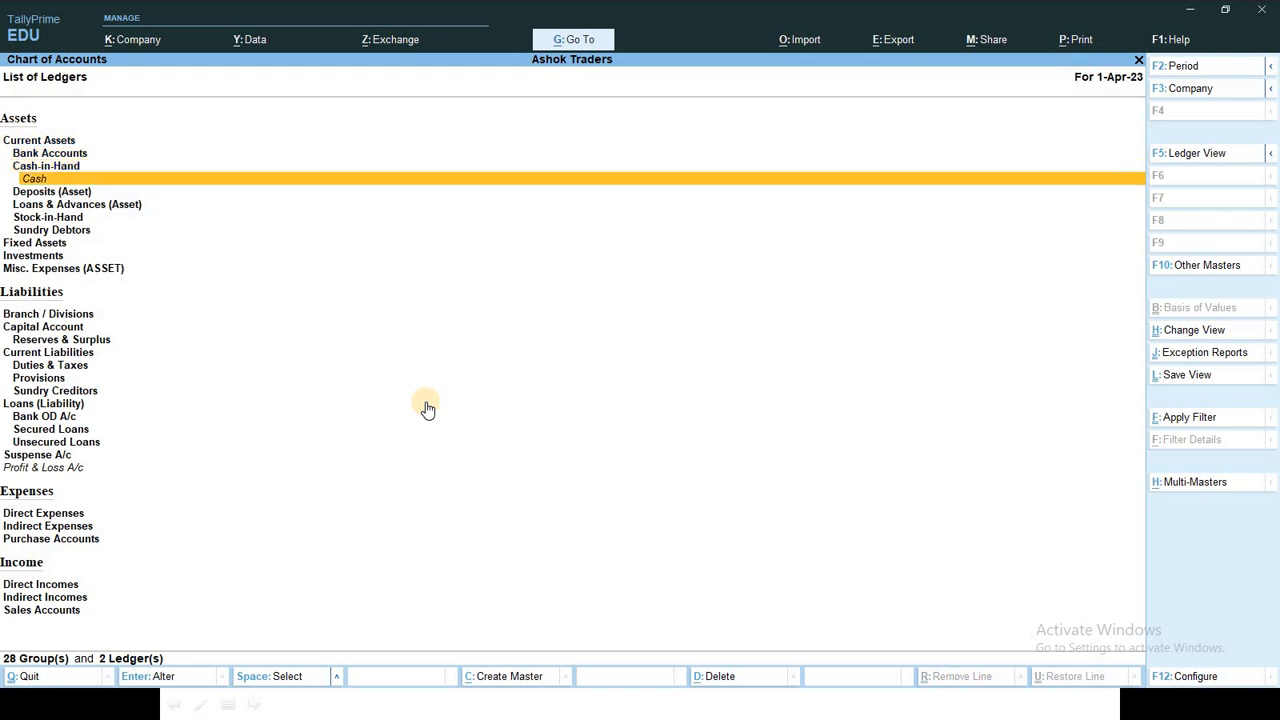
key("Down")
key("Down")
key("Down")
key("Down")
key("Down")
key("Down")
key("Down")
key("Down")
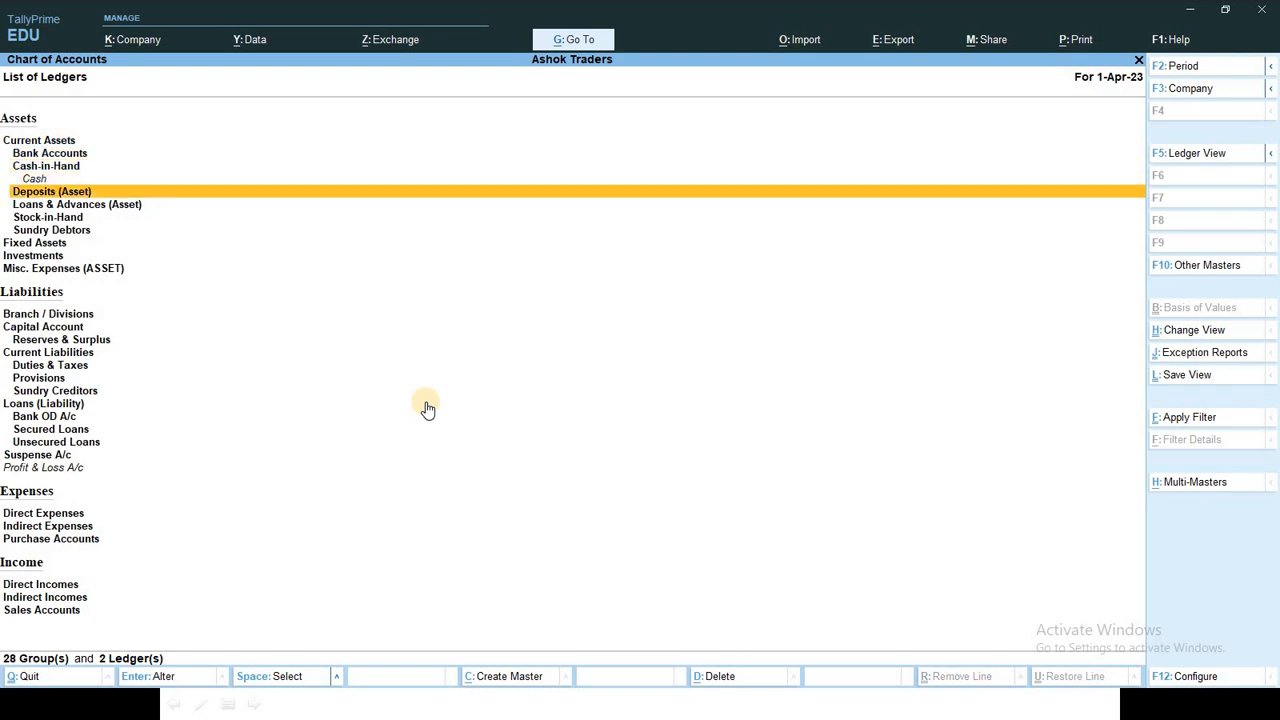
key("Down")
key("Down")
key("Down")
key("Down")
key("Down")
key("Down")
key("Down")
key("Down")
key("Down")
key("Down")
key("Down")
key("Down")
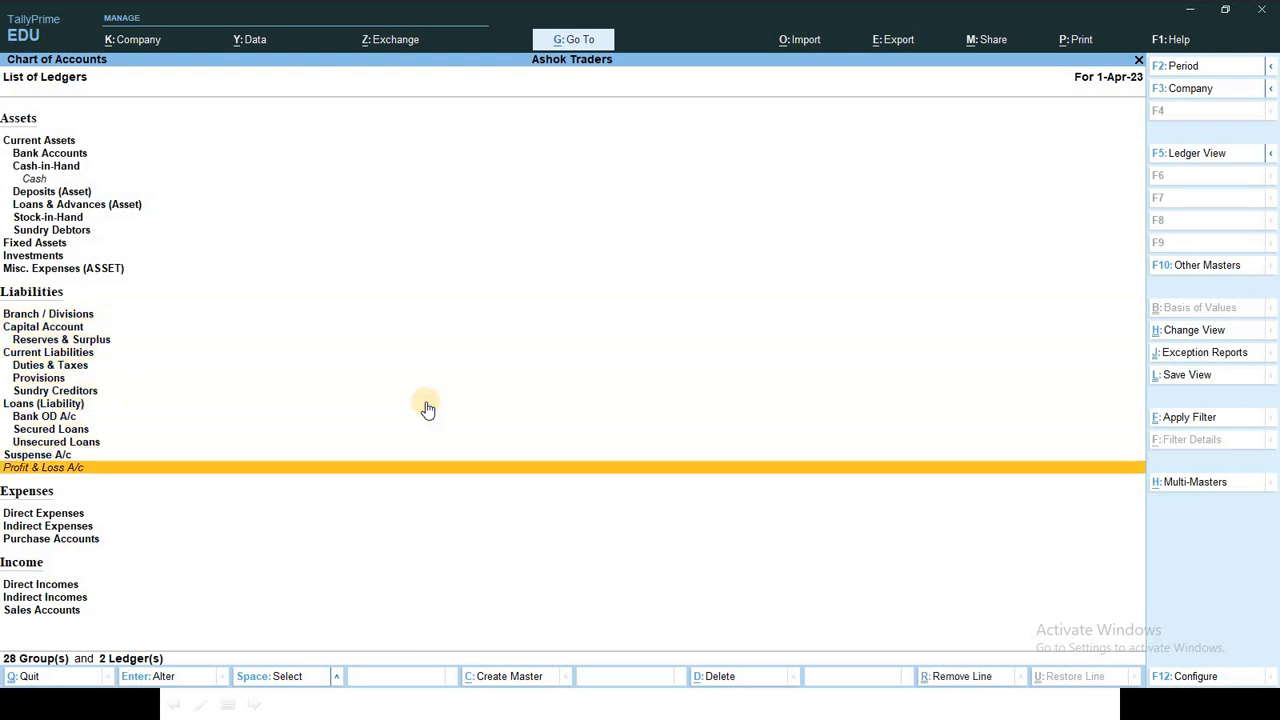
key("Escape")
key("Escape")
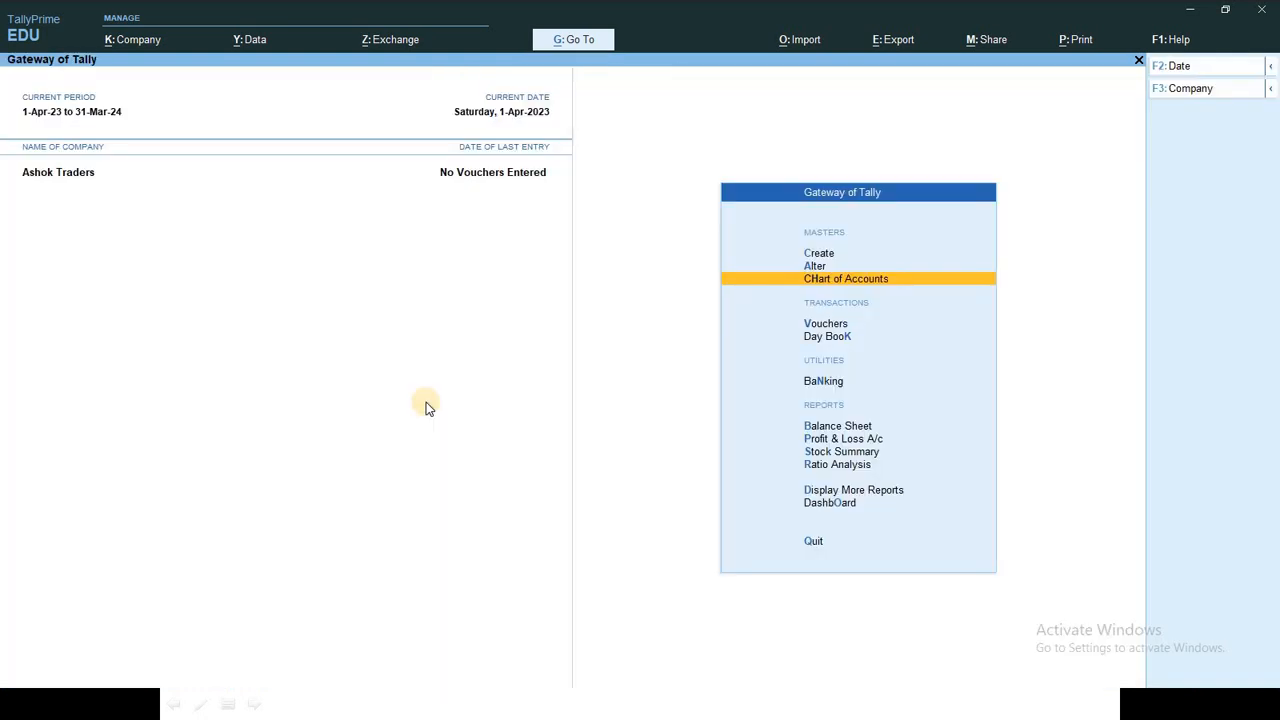
Step: Reopen a blank Ledger Creation form via Create > Ledger
key("Up")
key("Up")
key("Return")
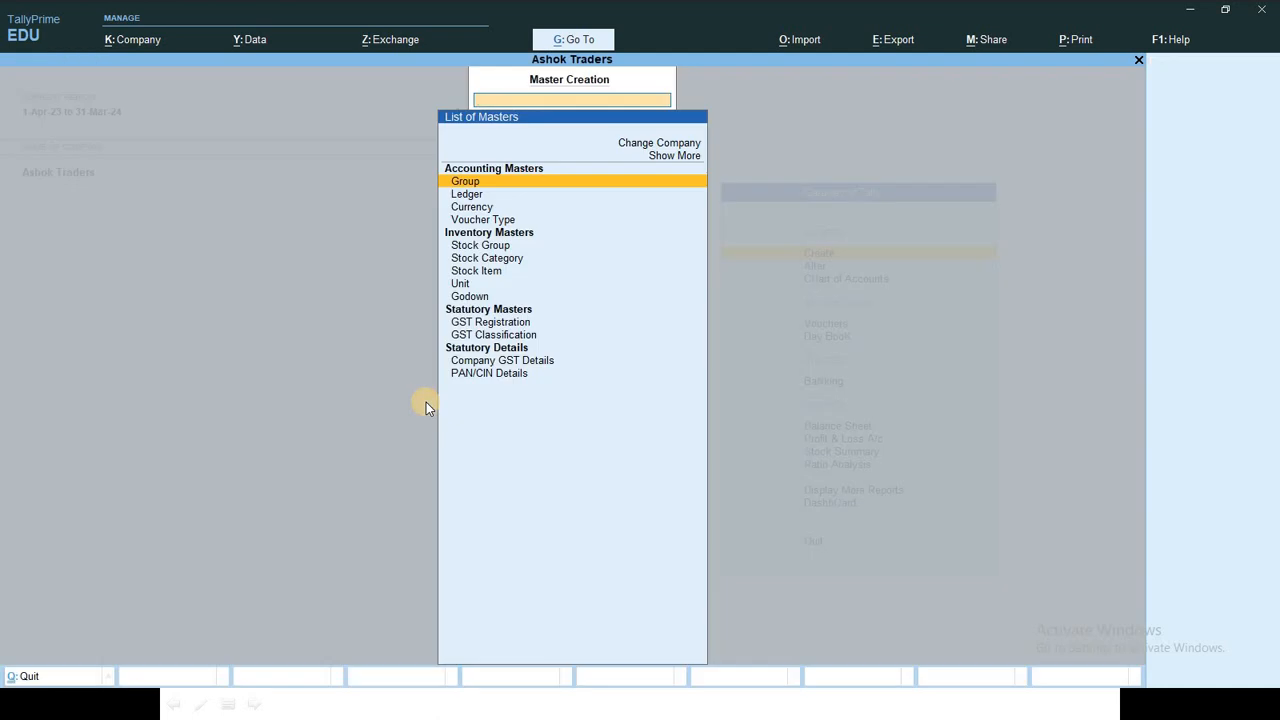
key("Down")
key("Escape")
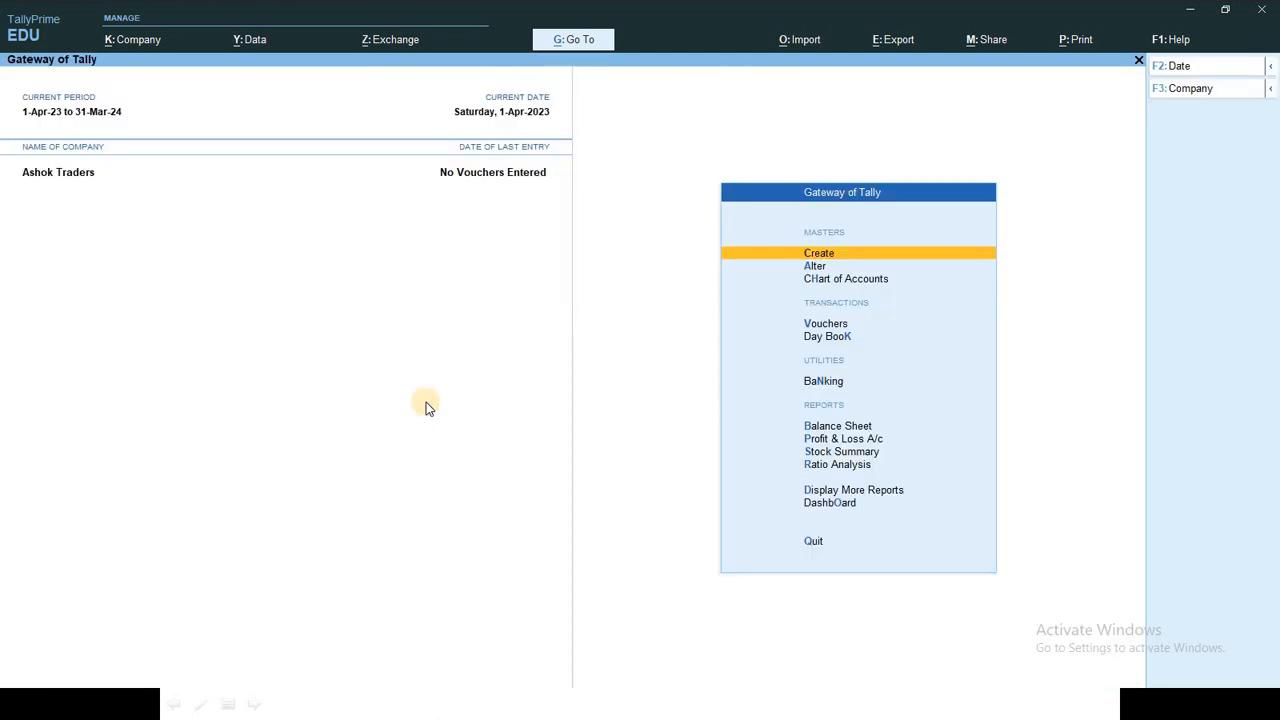
key("Return")
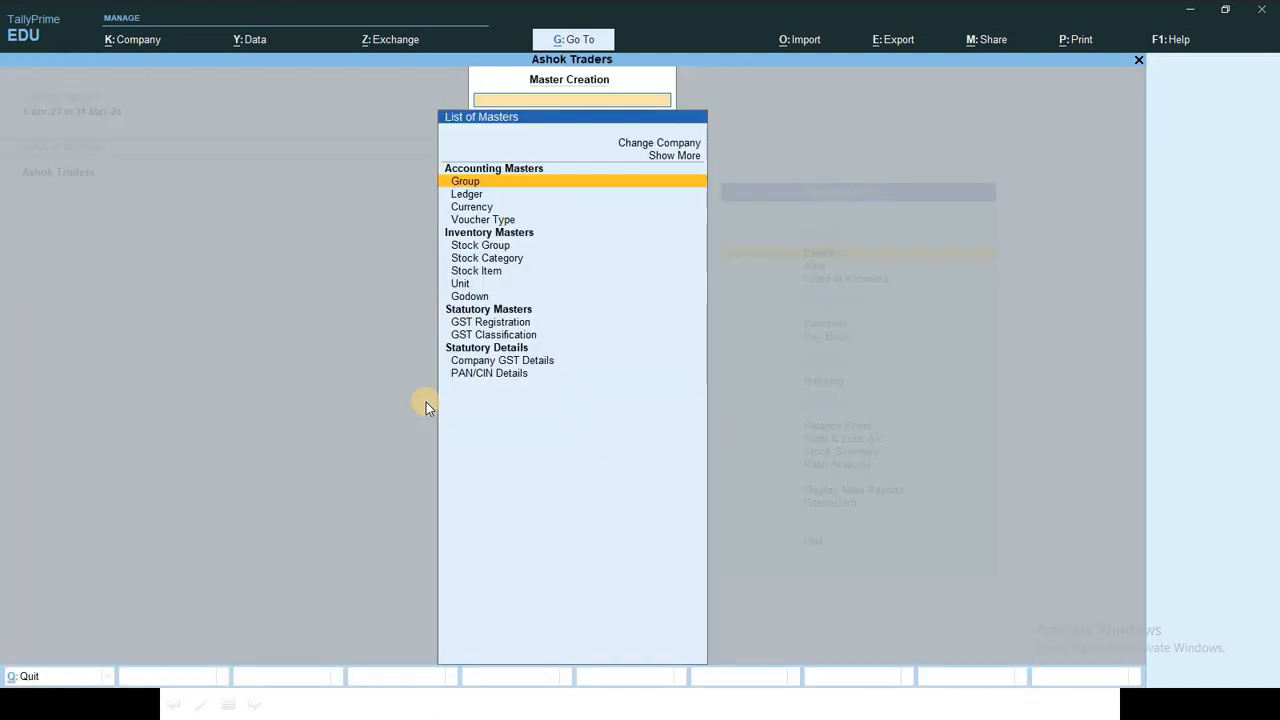
key("Down")
key("Return")
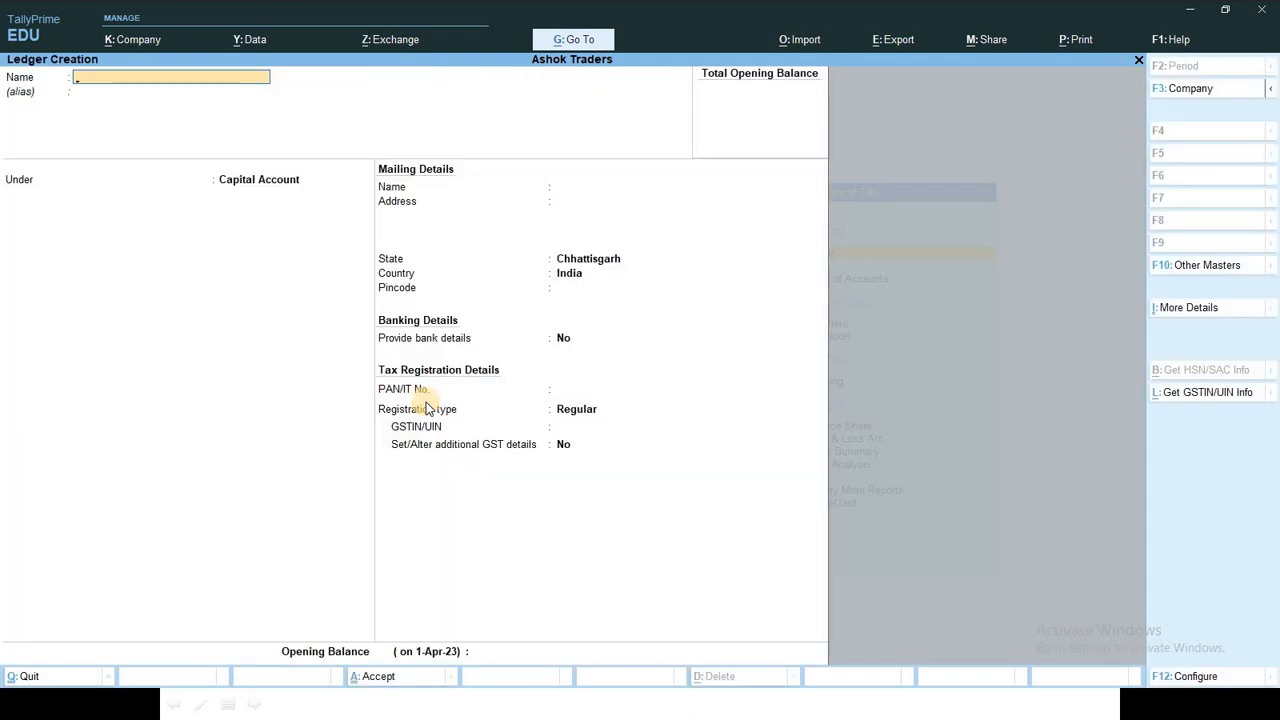
key("alt+Tab")
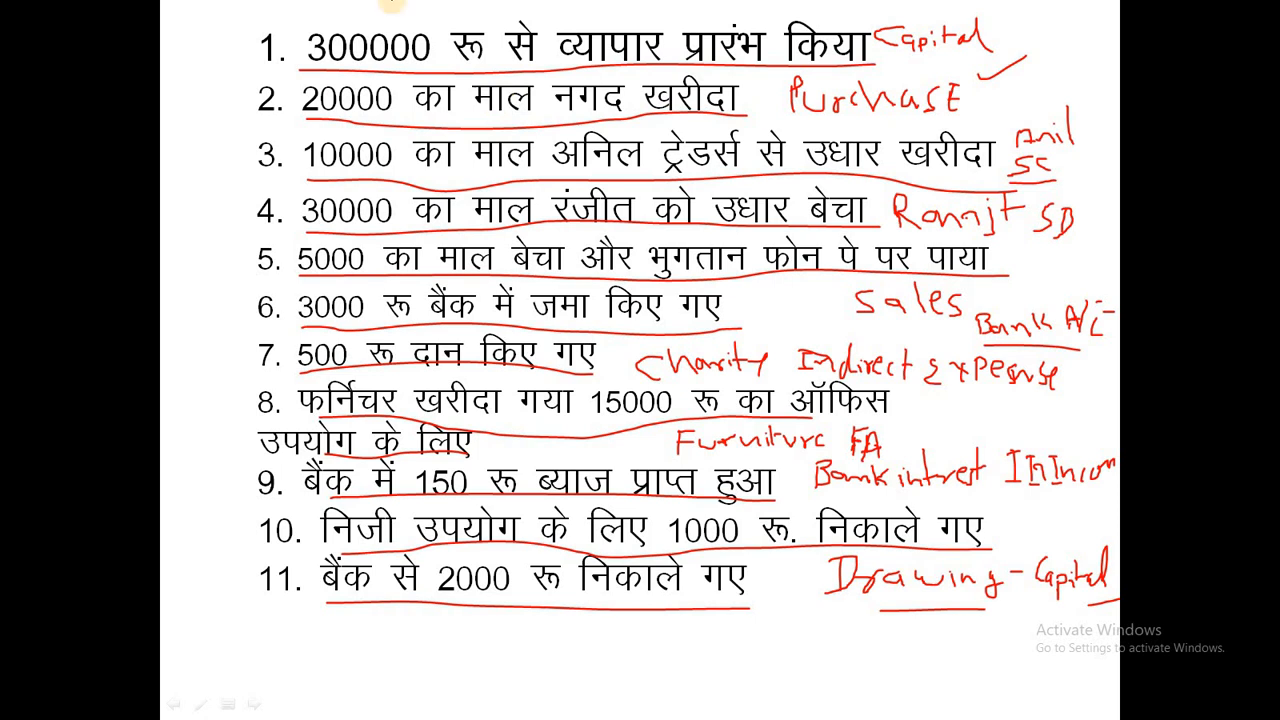
Step: Create the Capital A/c ledger under the Capital Account group
left_click_drag(530, 156, 576, 147)
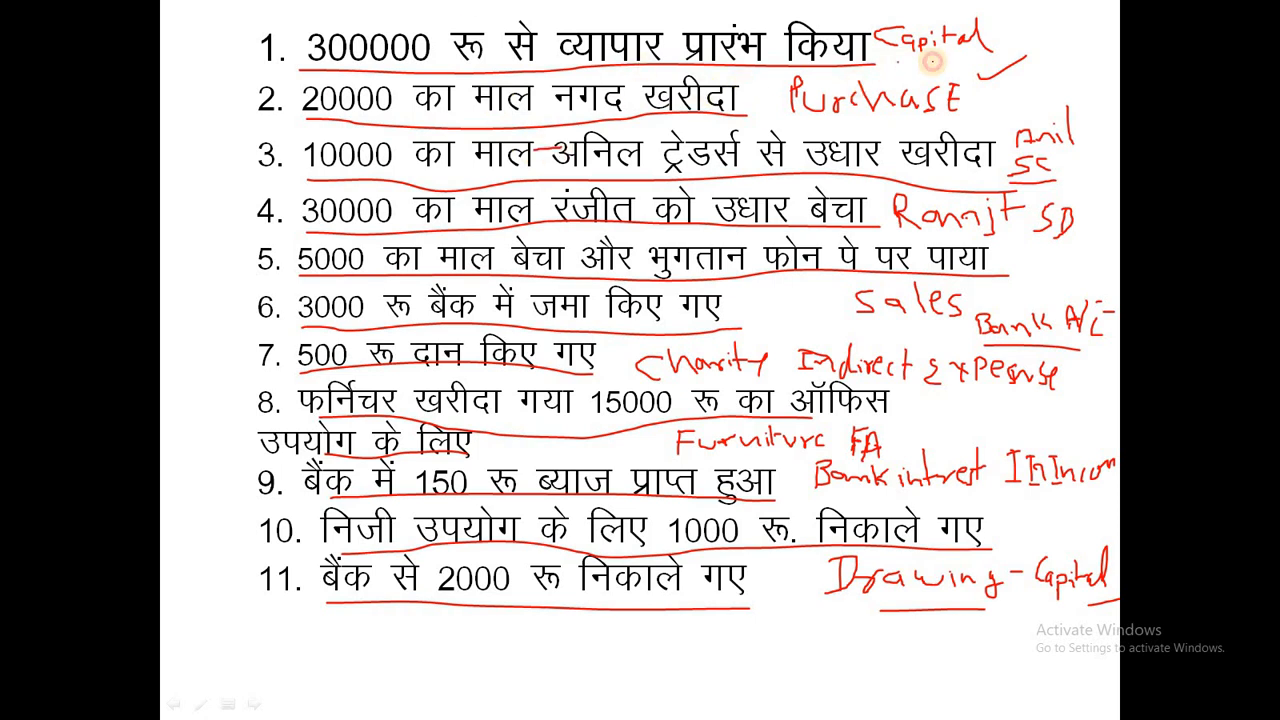
key("alt+Tab")
type("C")
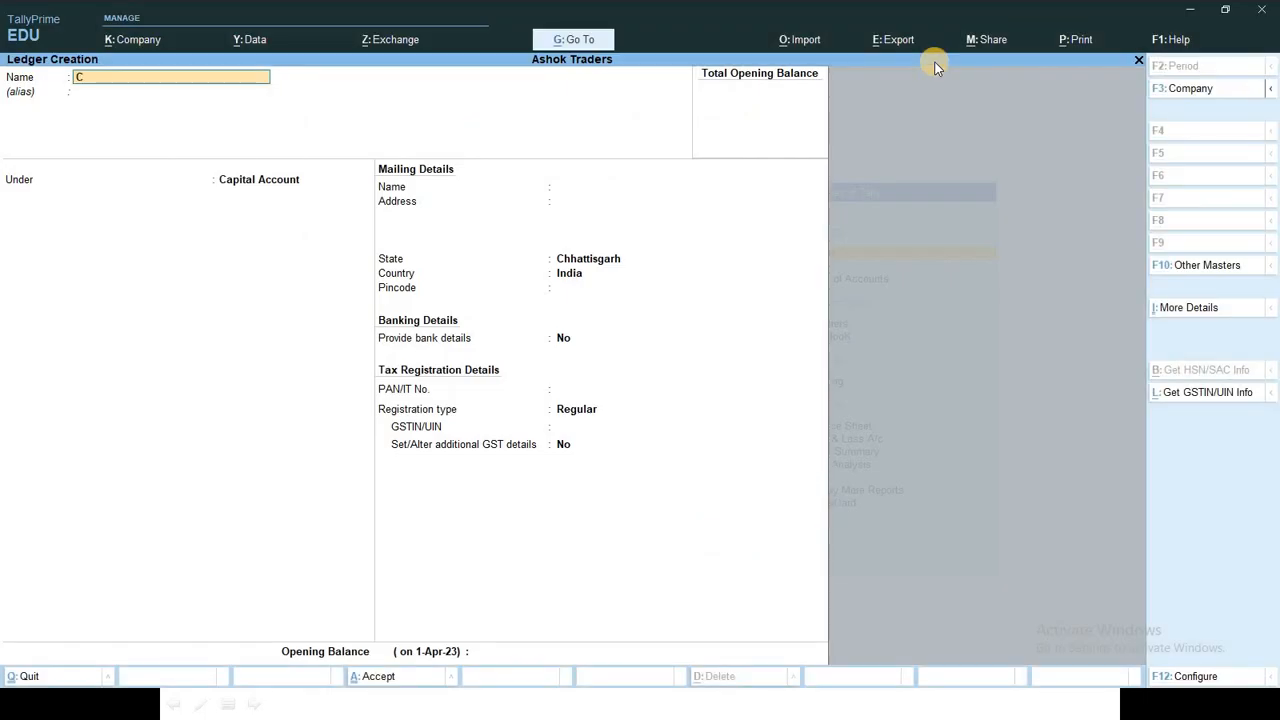
type("apital a/c")
key("Return")
key("Return")
key("Return")
key("Return")
key("Return")
key("Return")
key("Return")
key("Return")
key("Return")
key("Return")
key("Return")
key("Return")
key("Return")
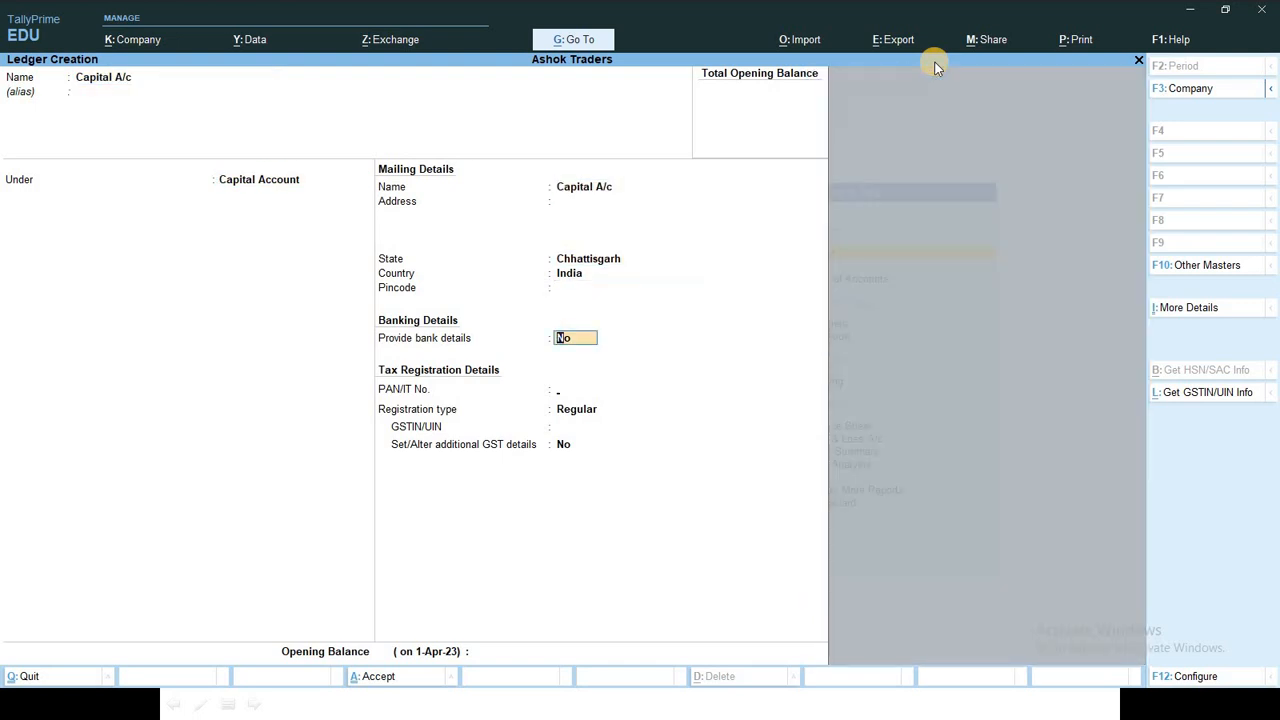
key("Return")
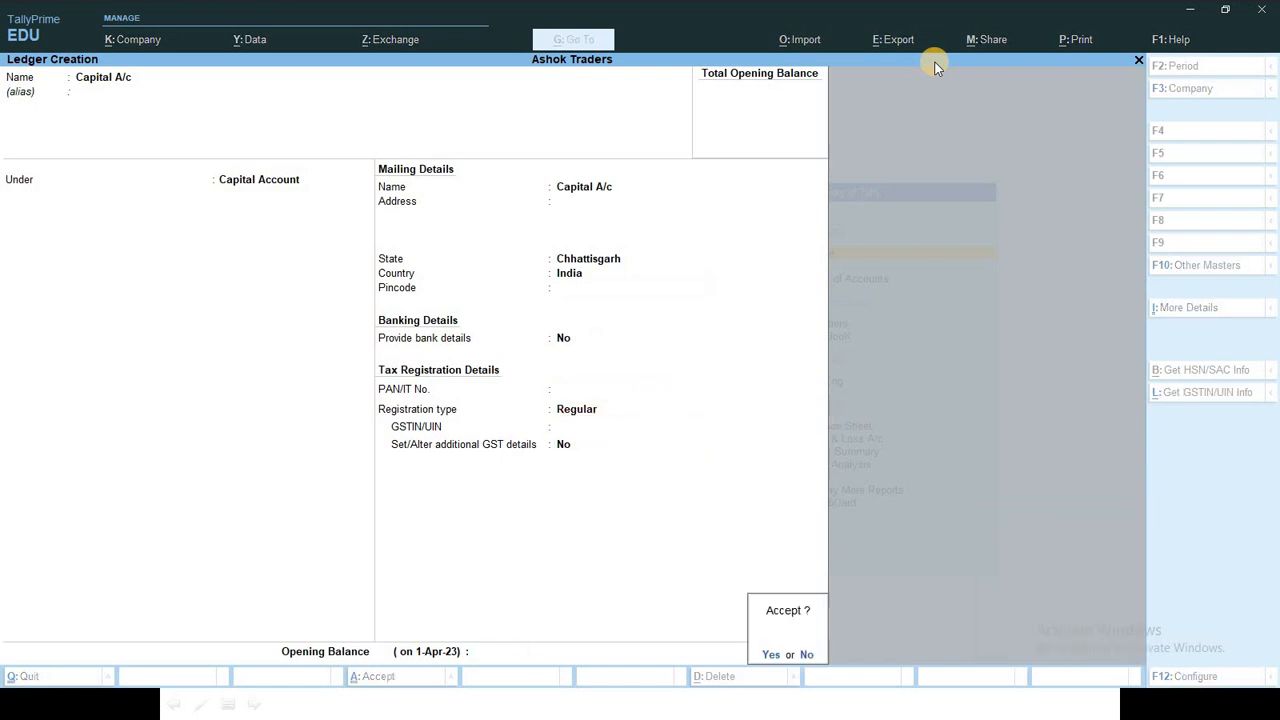
key("Return")
key("alt+Tab")
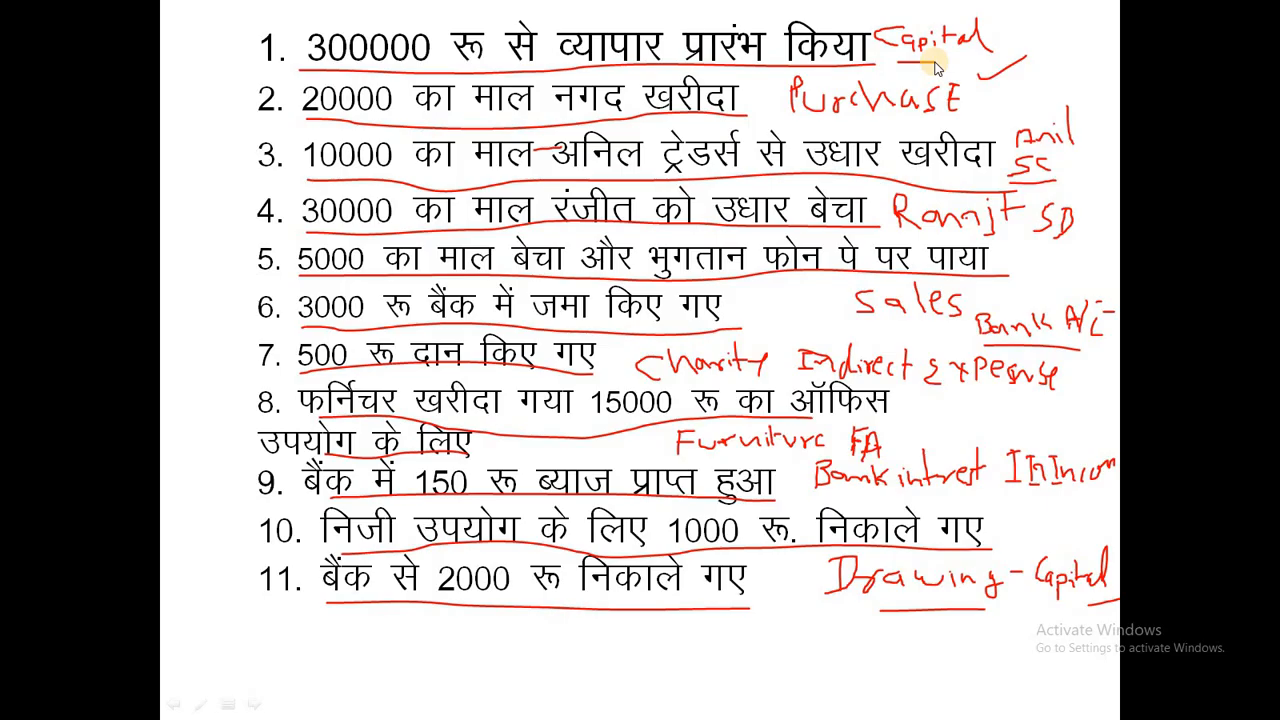
Step: Create the Purchase A/c ledger under Purchase Accounts with ledger type Not Applicable
key("alt+Tab")
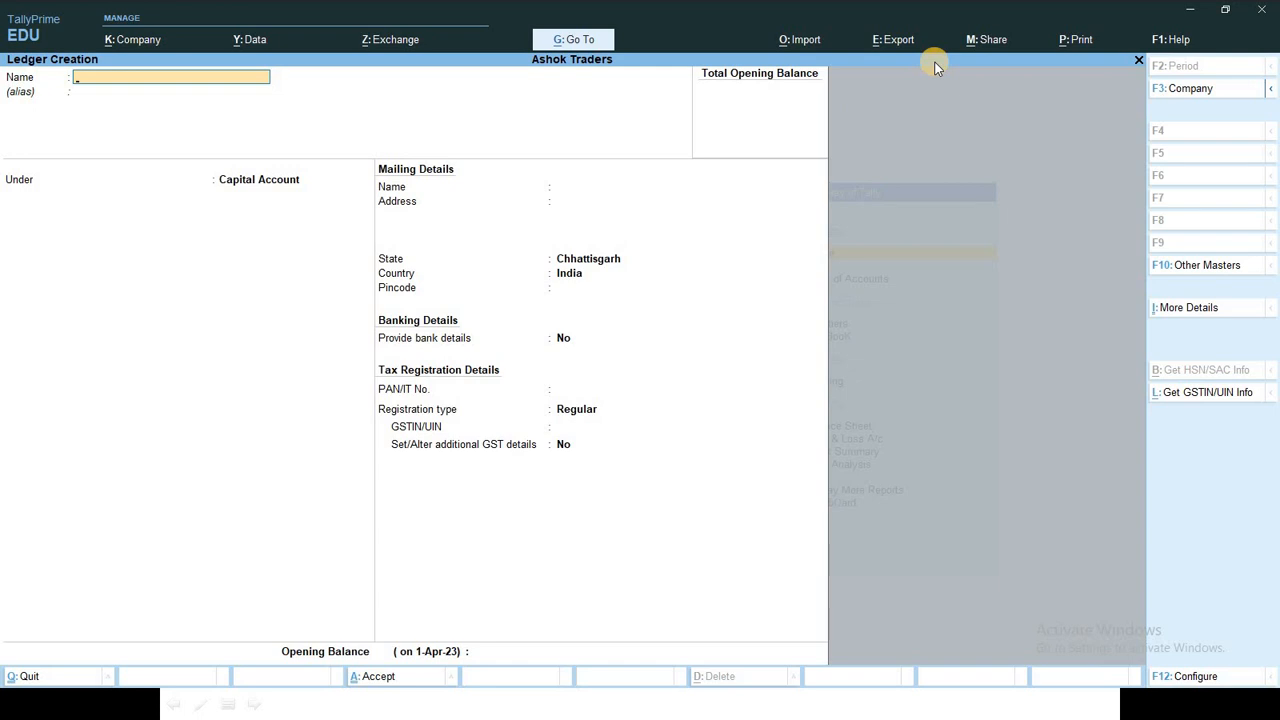
type("Purchase a/c")
key("Return")
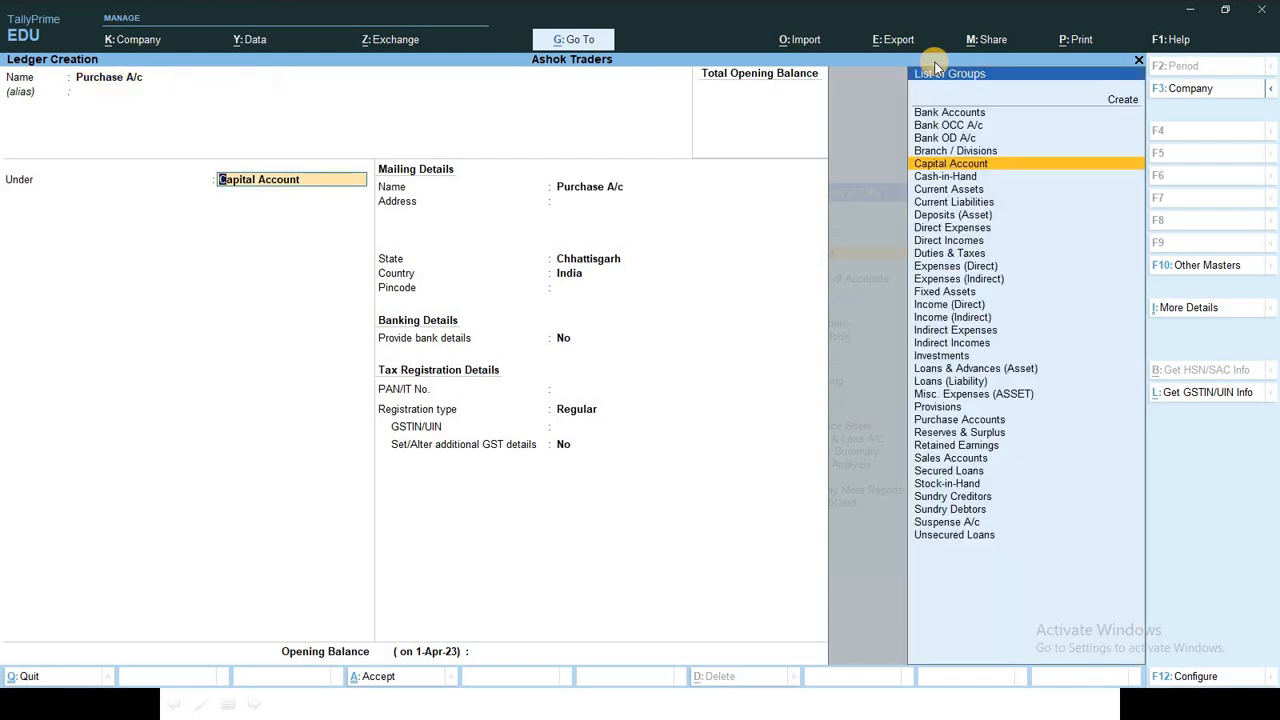
type("P")
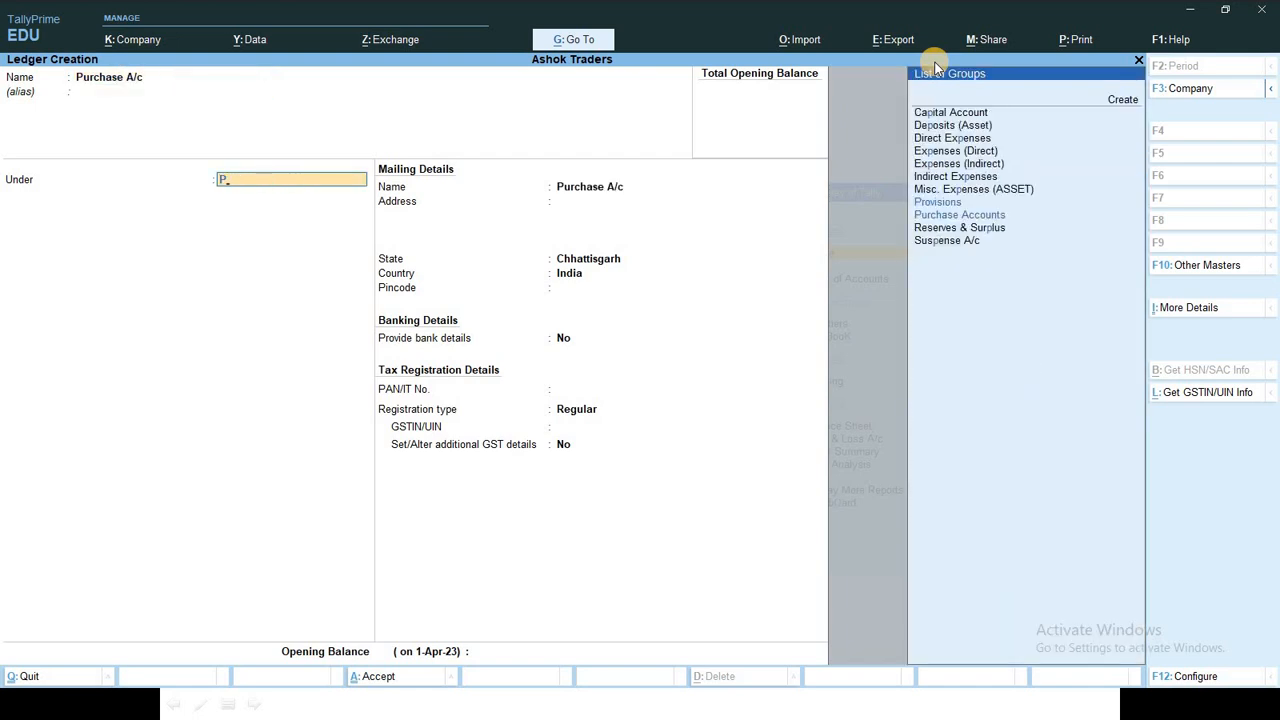
type("u")
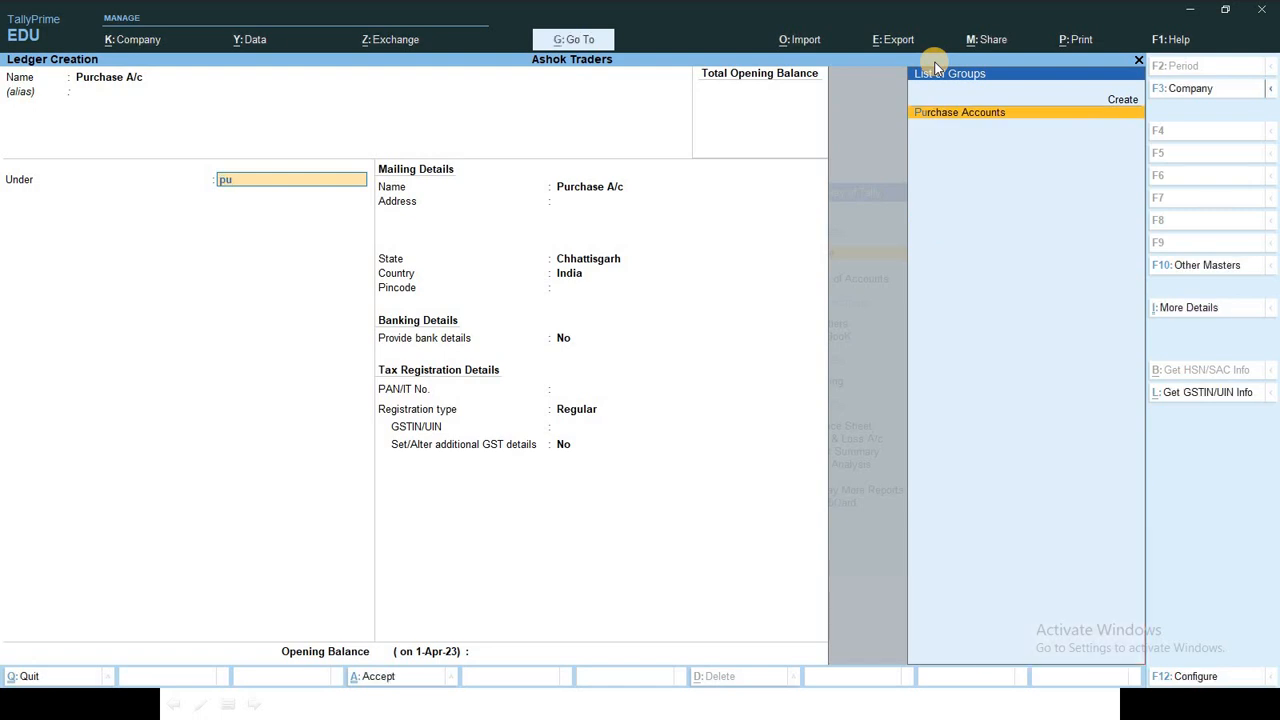
key("Return")
key("Return")
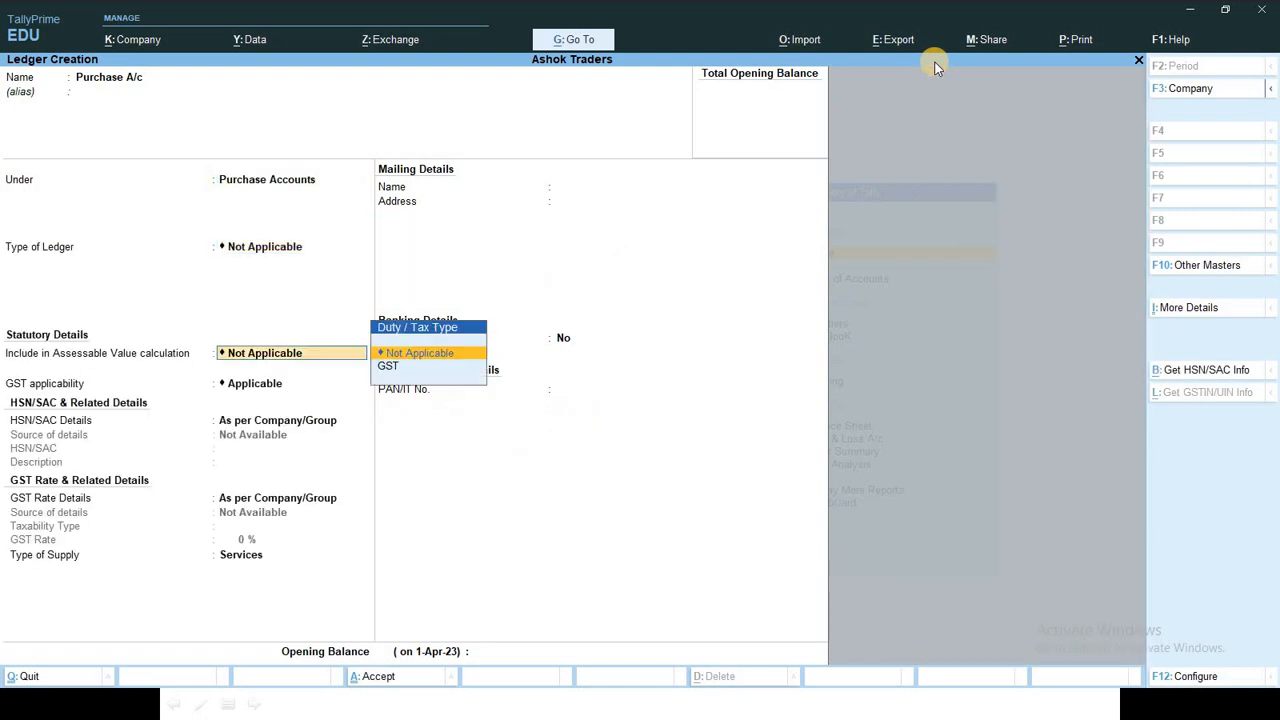
key("Return")
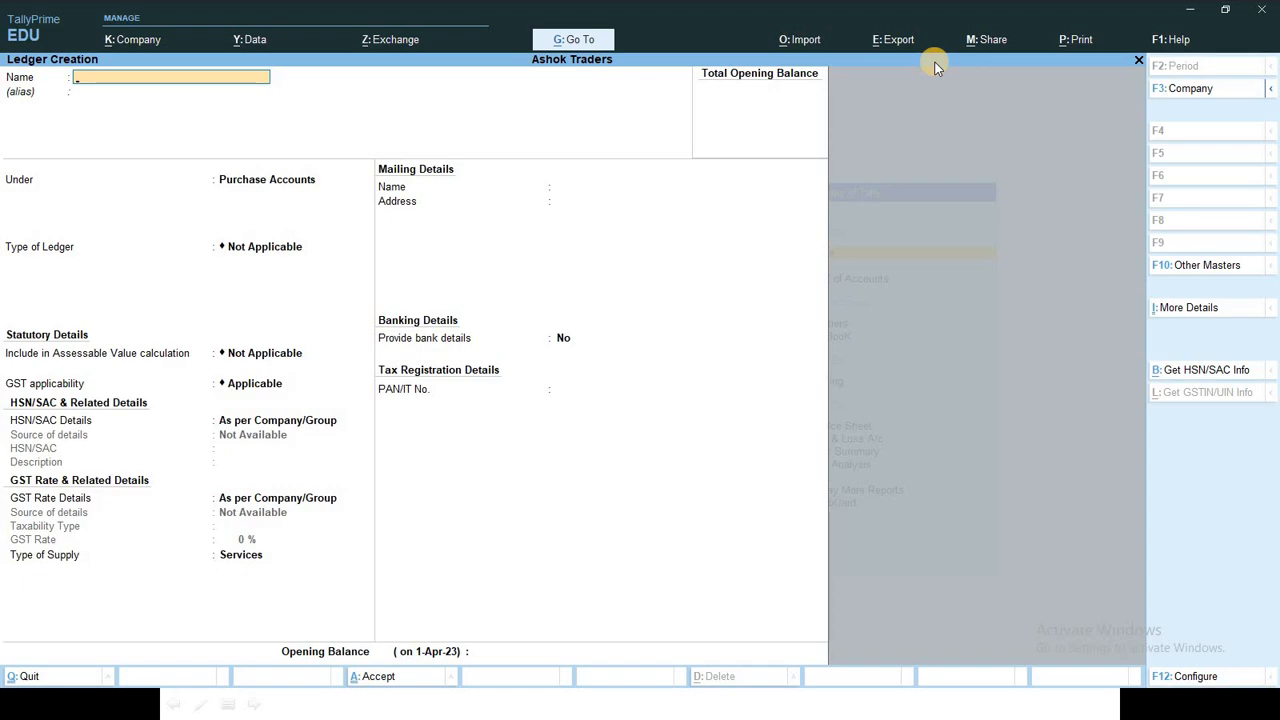
key("alt+Tab")
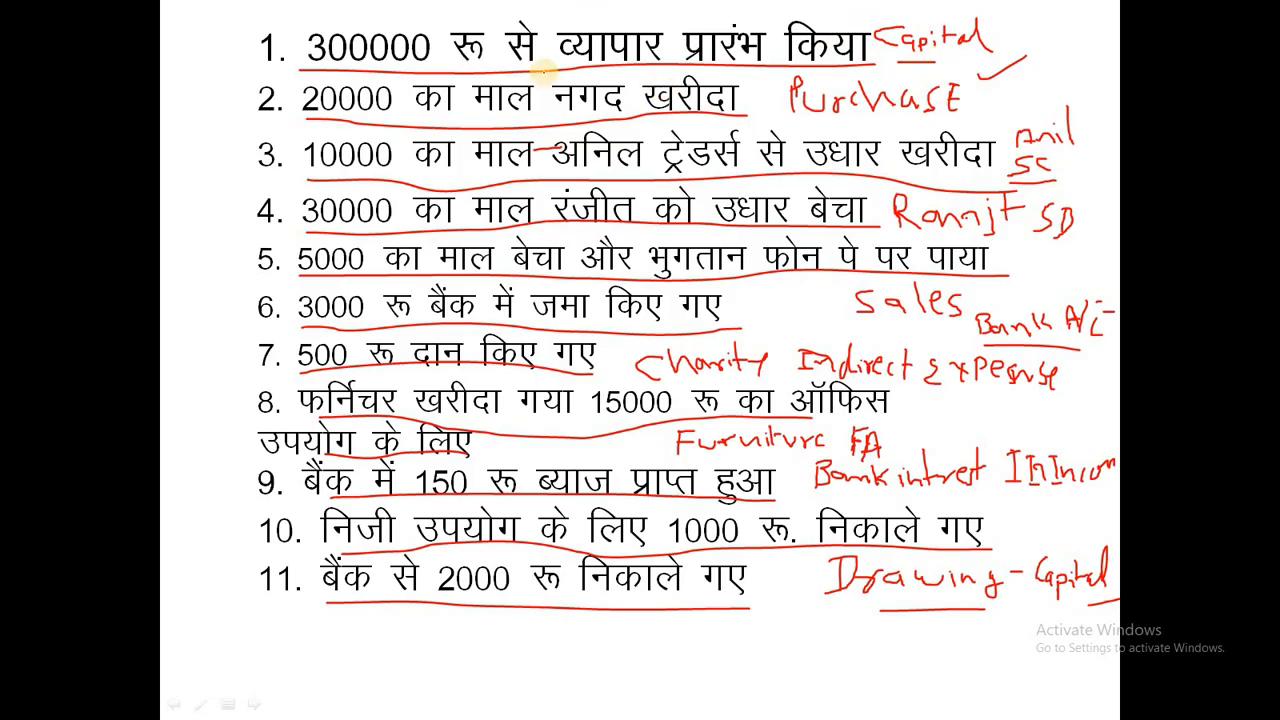
Step: Create the Anil Traders ledger under Sundry Creditors and save it
key("alt+Tab")
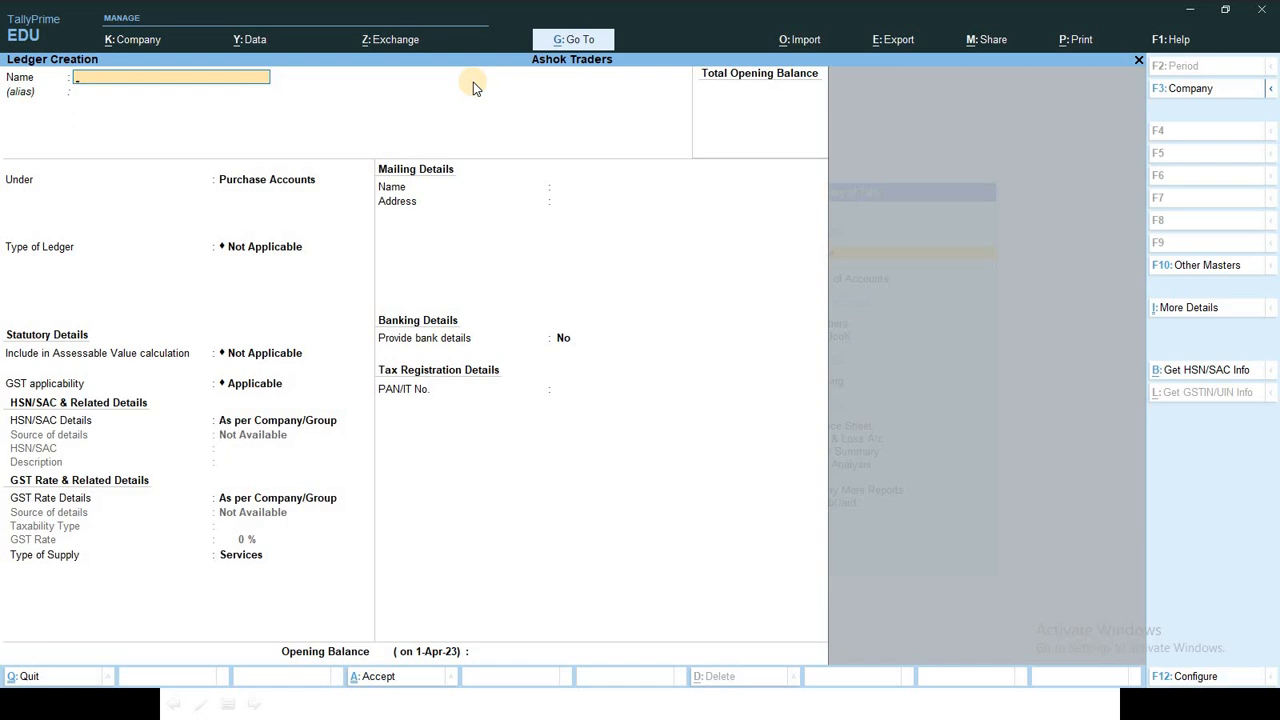
type("Anil traders")
key("Return")
key("Return")
type("Su")
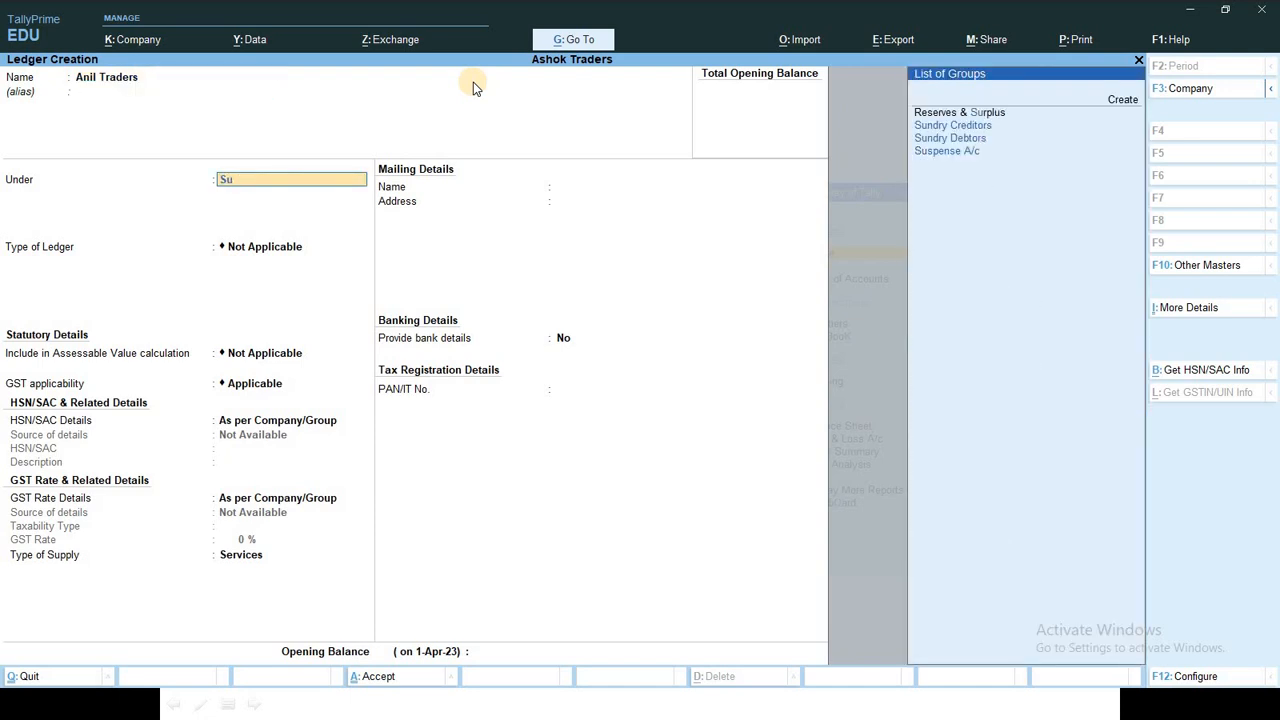
key("Down")
key("Return")
key("ctrl+a")
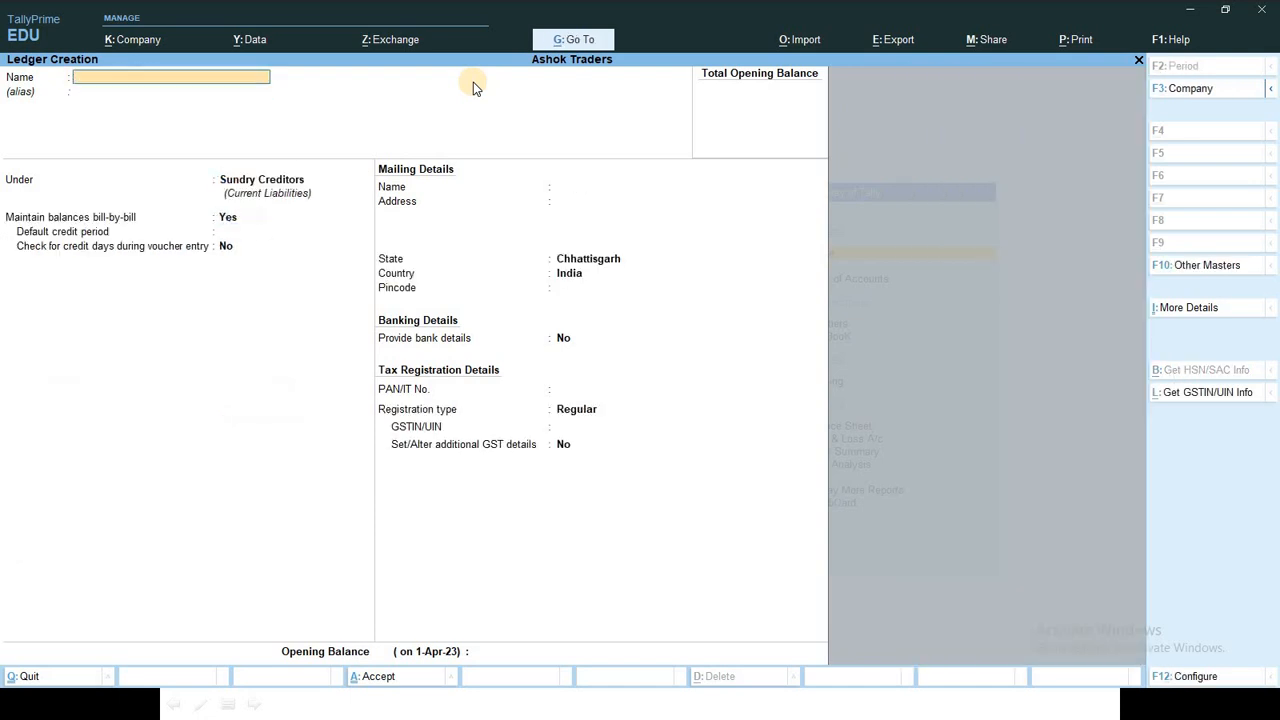
key("alt+Tab")
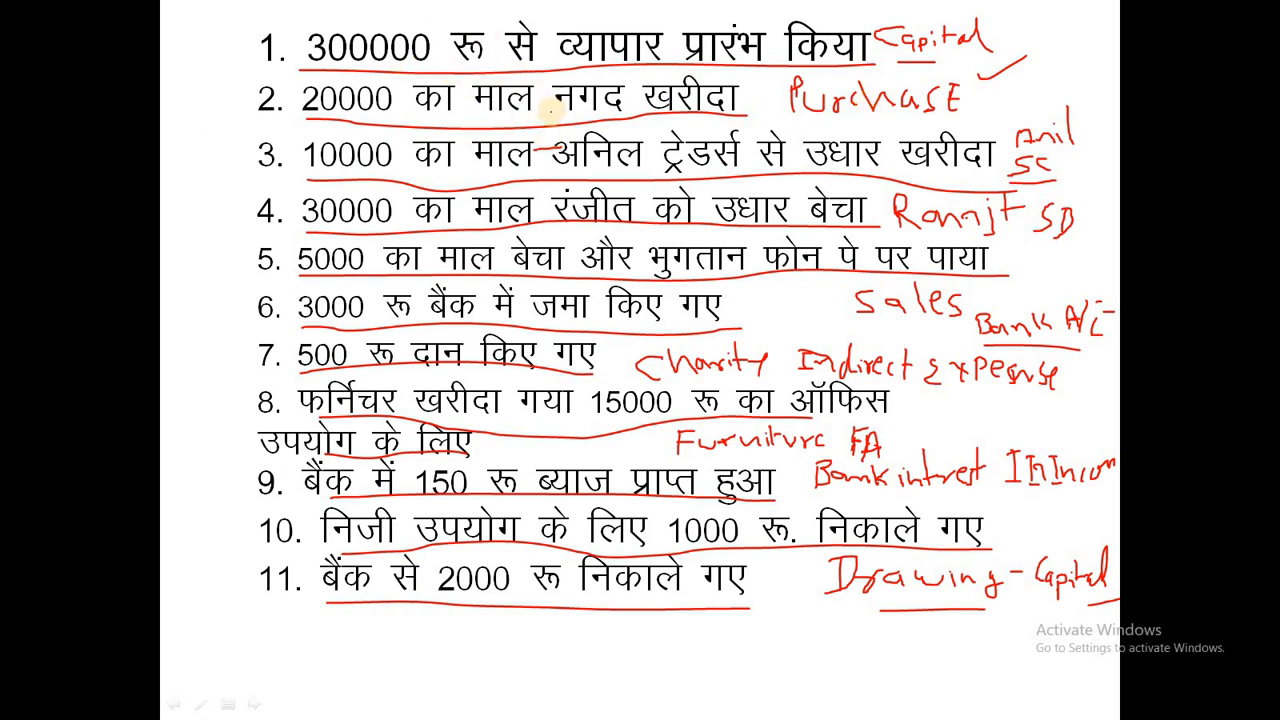
Step: Save the customer's ledger under Sundry Debtors, then start a ledger named Sales A.C
key("alt+Tab")
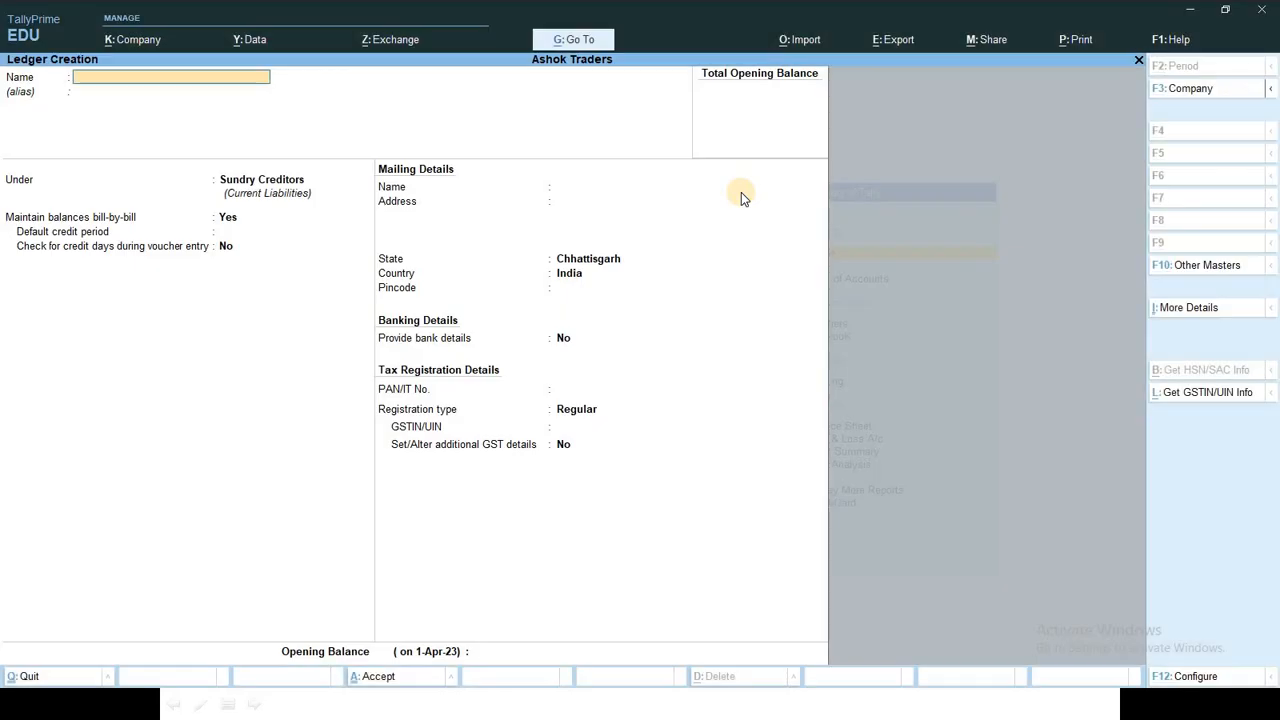
type("Ra")
key("Return")
key("Return")
key("Up")
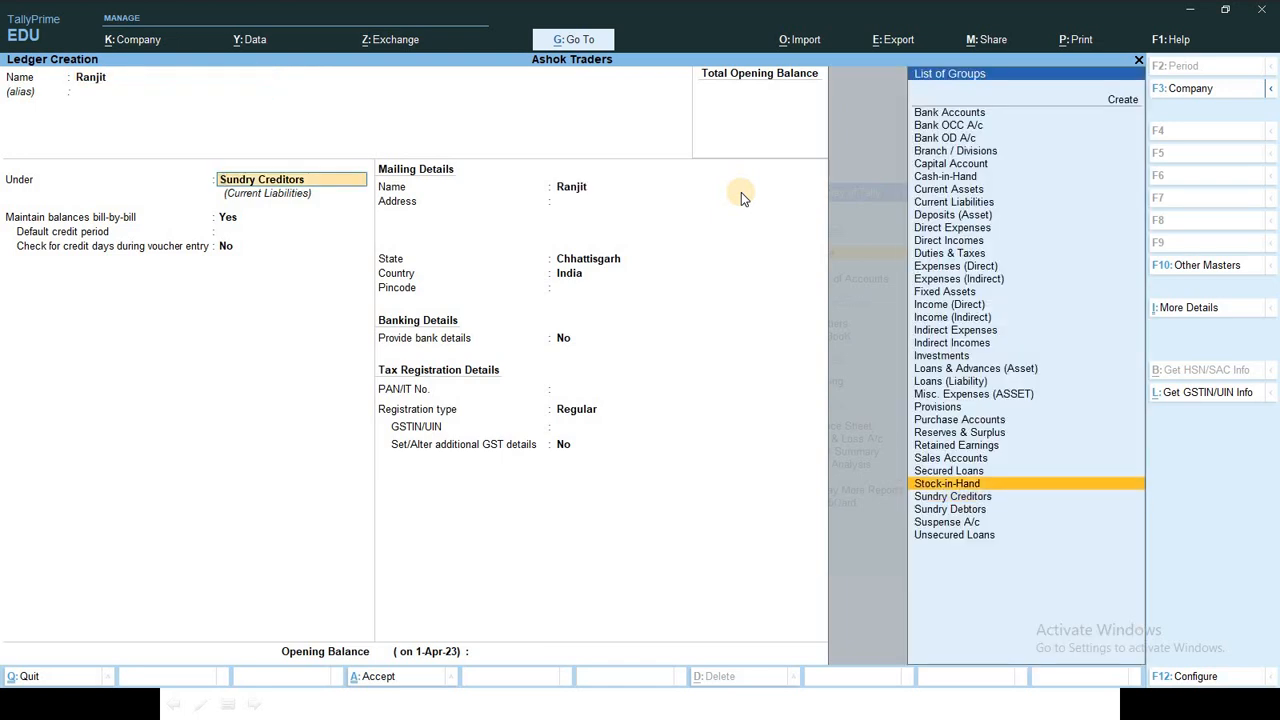
key("Down")
key("Down")
key("Return")
key("ctrl+a")
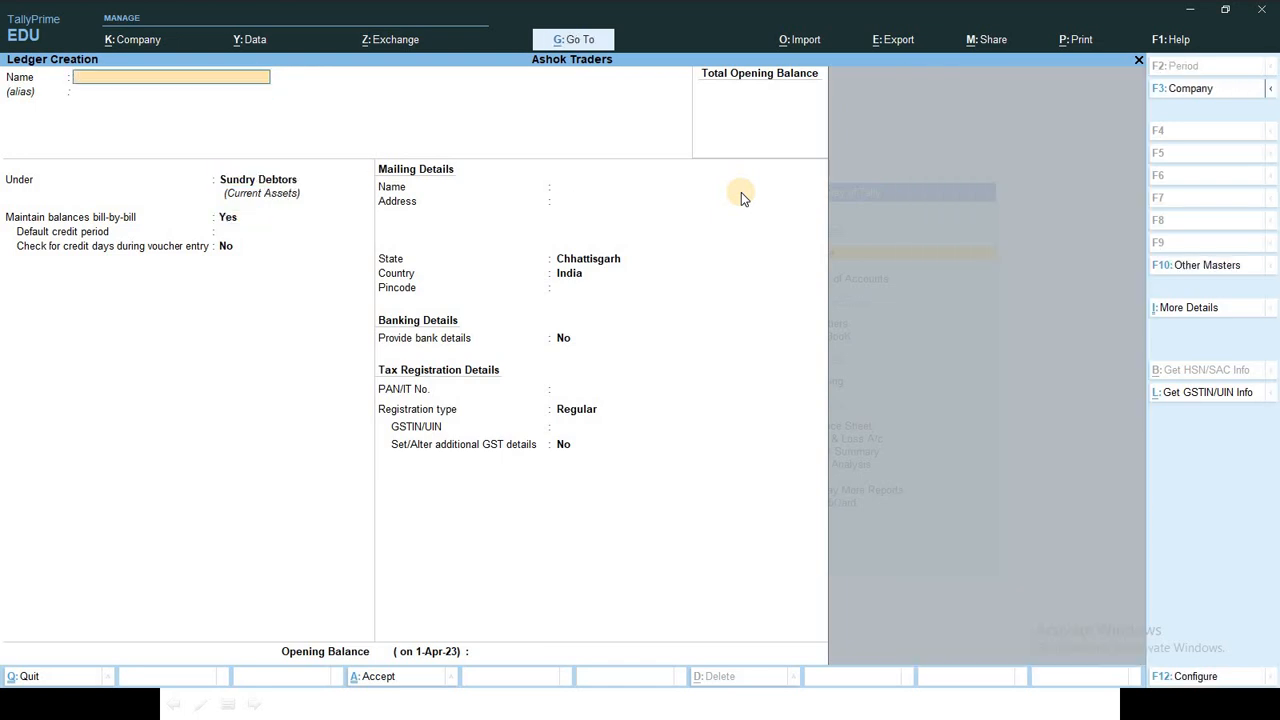
key("alt+Tab")
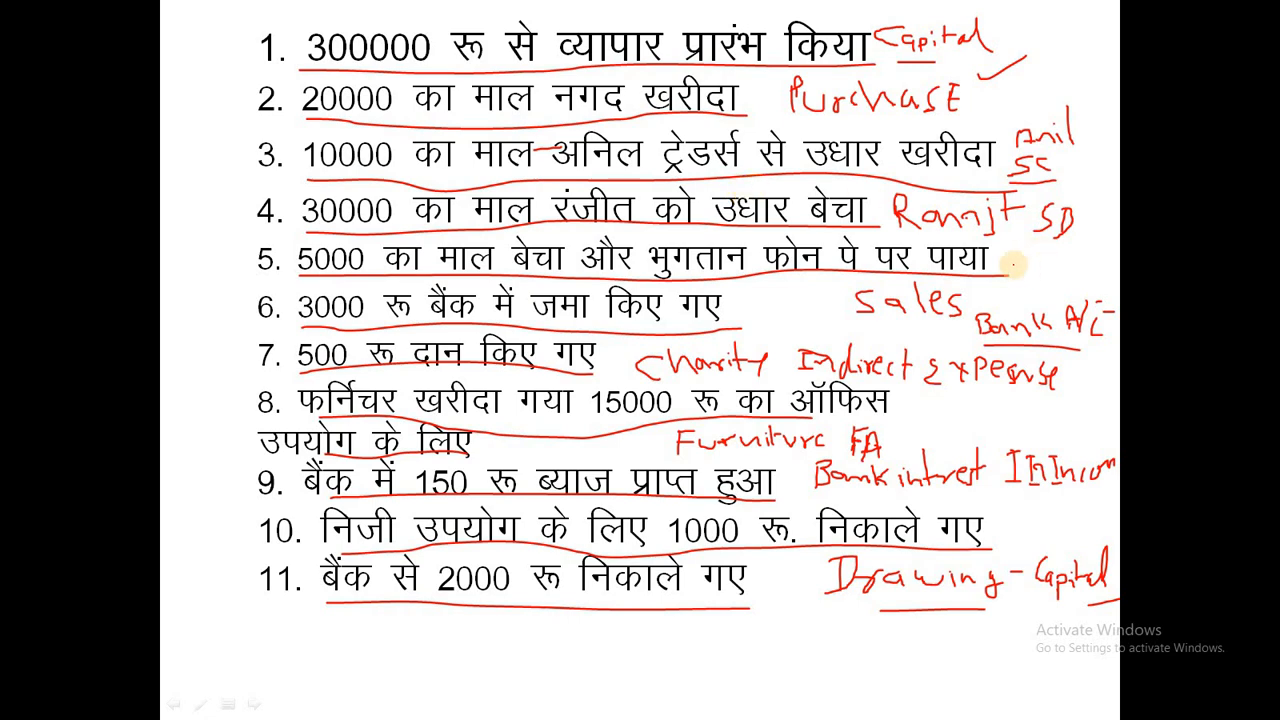
key("alt+Tab")
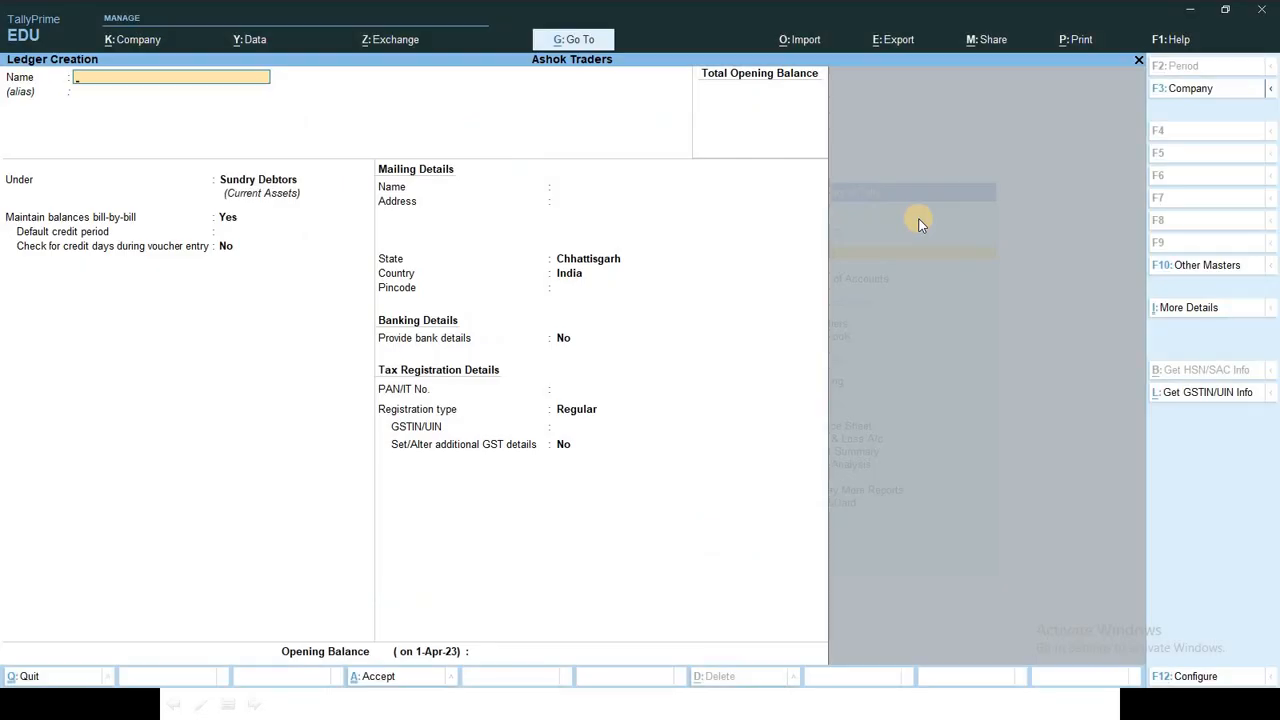
type("Sales a.C")
Step: Correct the ledger name to Sales A/c and save it under Sales Accounts
key("Return")
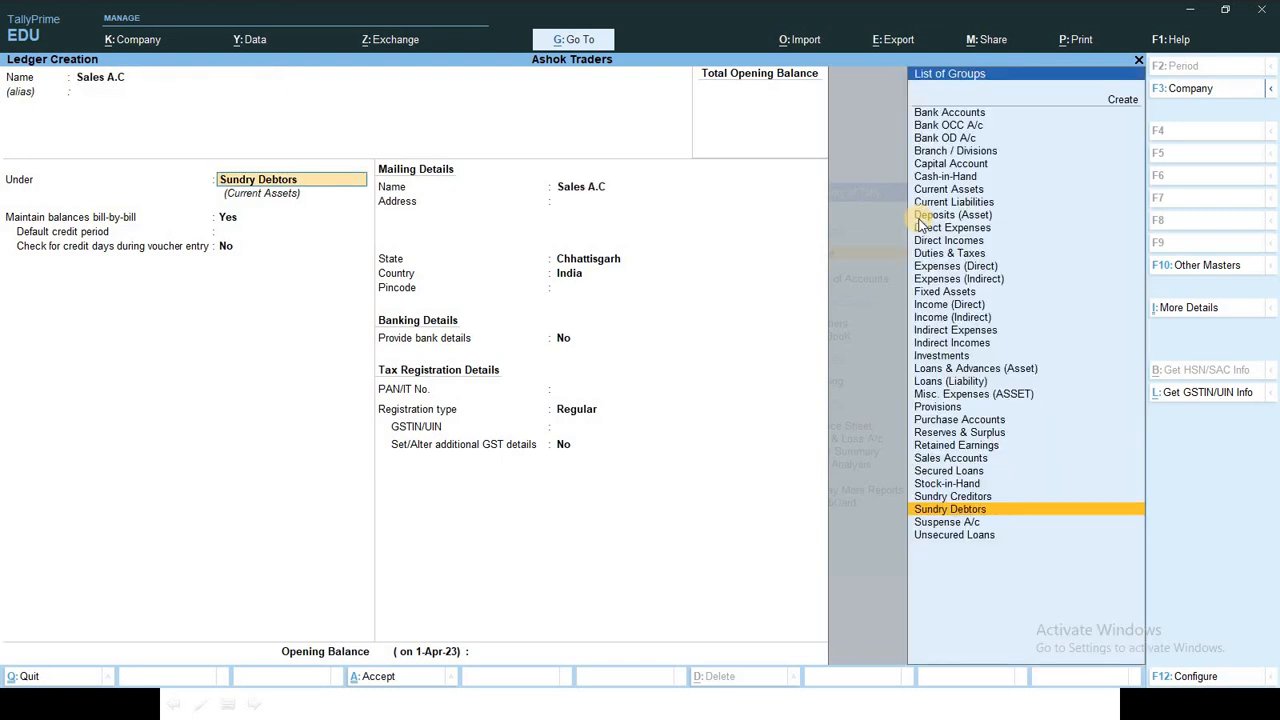
key("shift+Tab")
key("BackSpace")
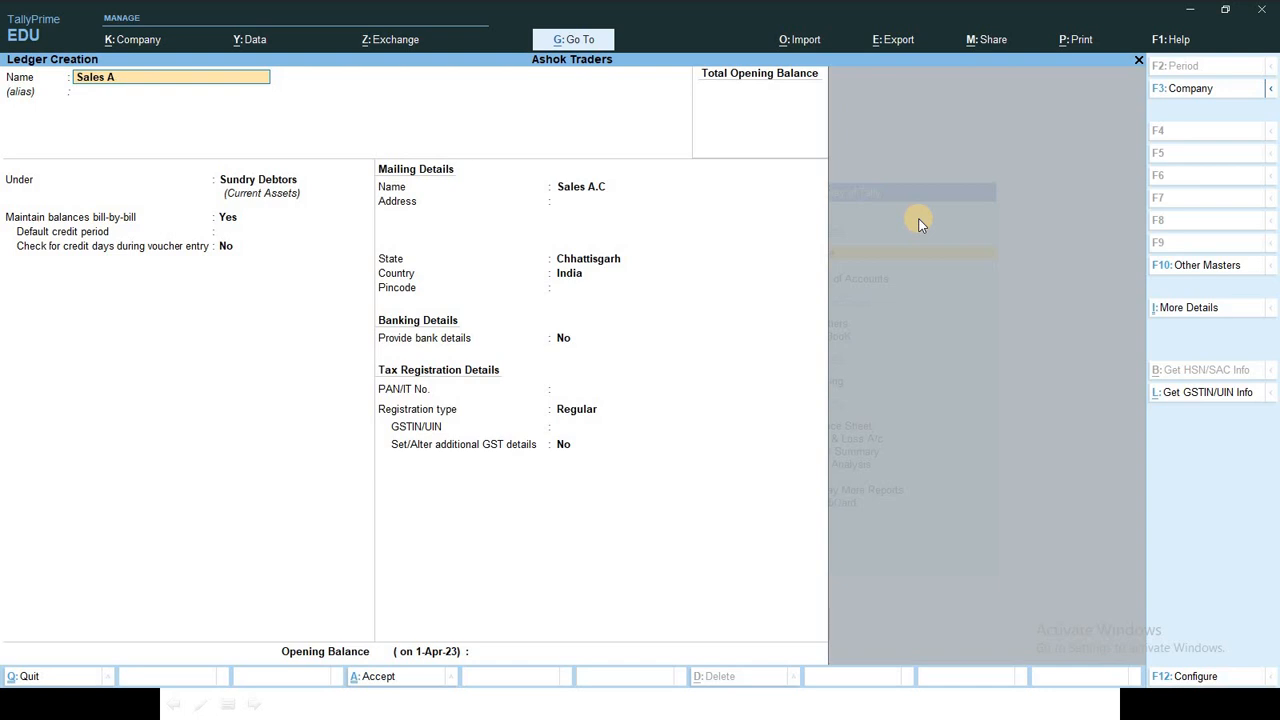
type("/c")
key("Return")
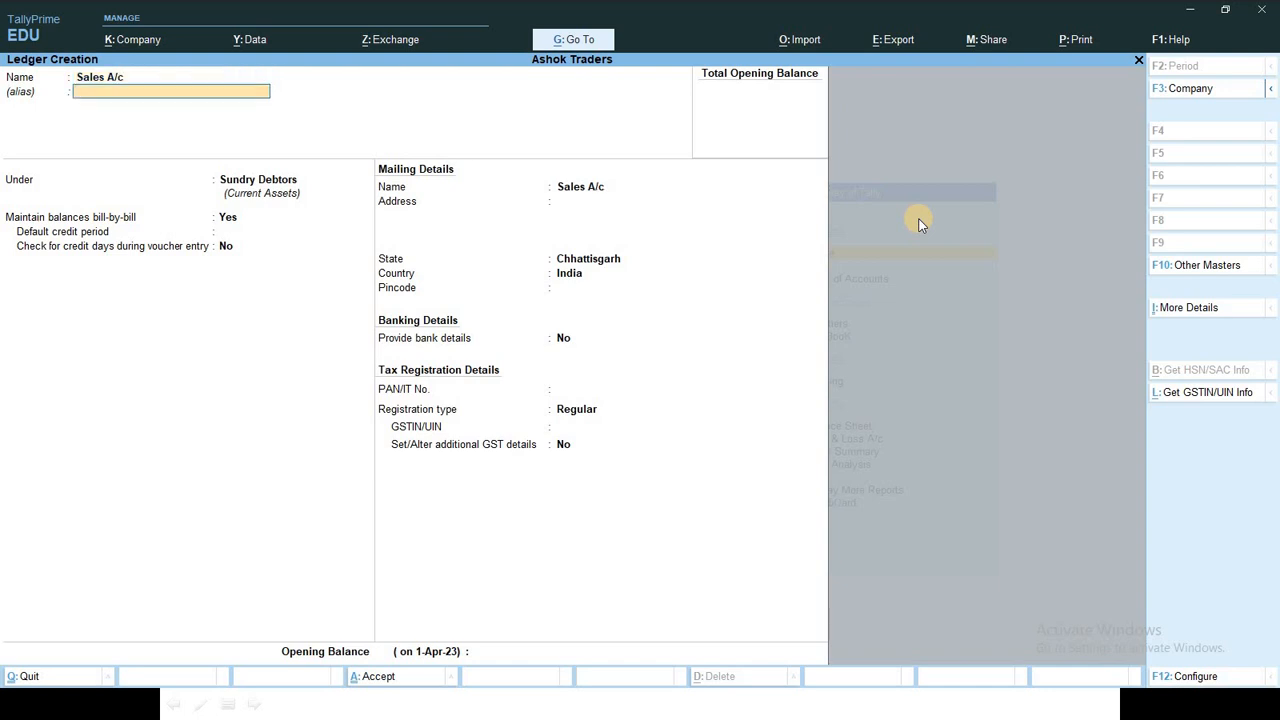
key("Up")
key("Up")
key("Up")
key("Up")
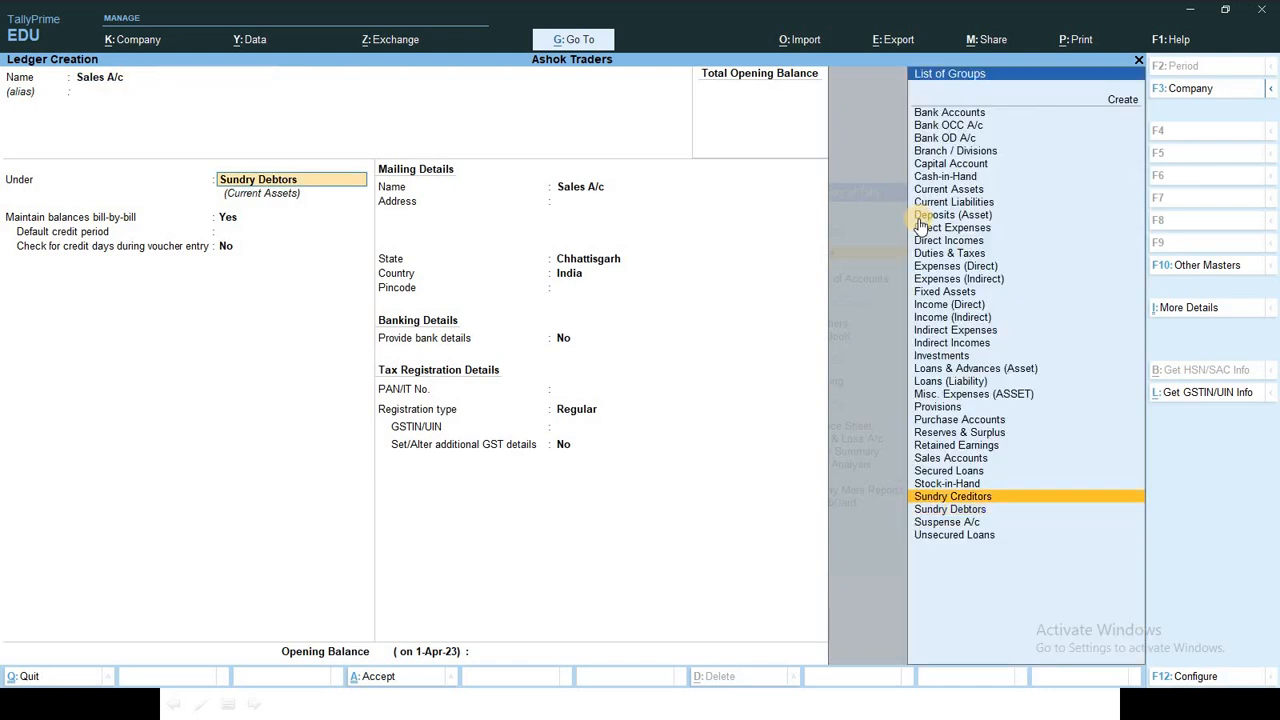
key("Return")
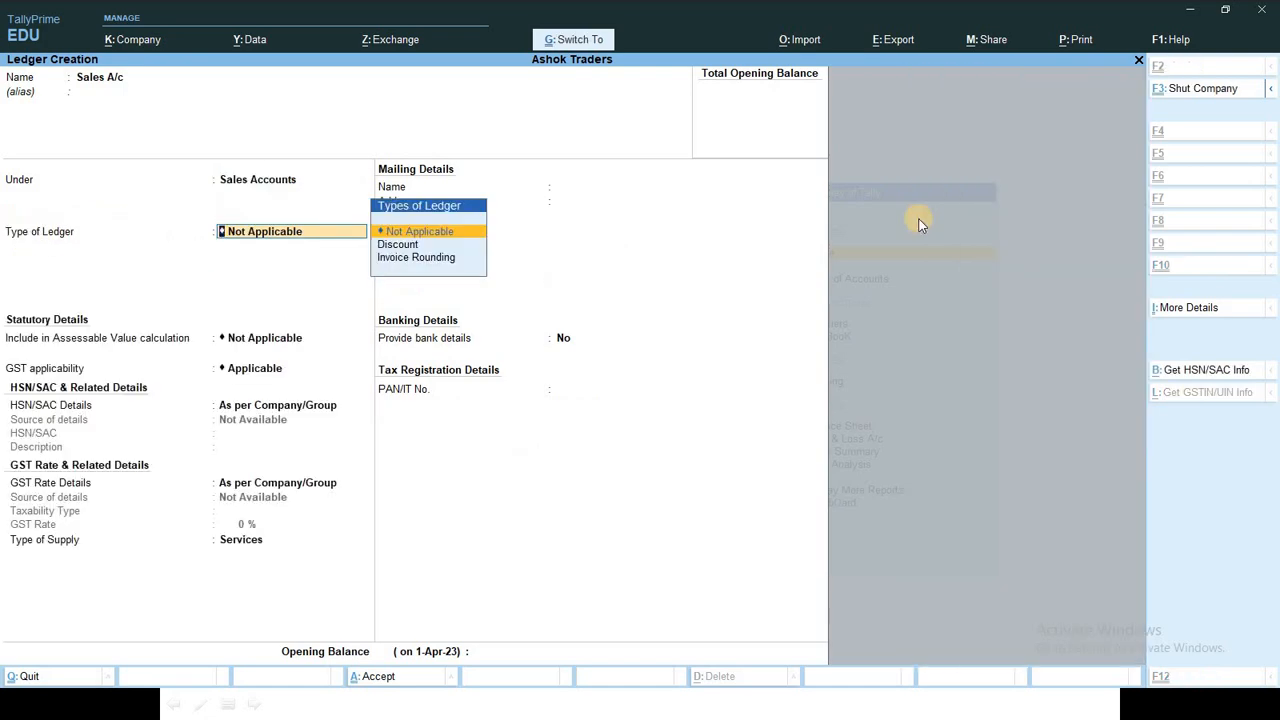
key("ctrl+a")
key("alt+Tab")
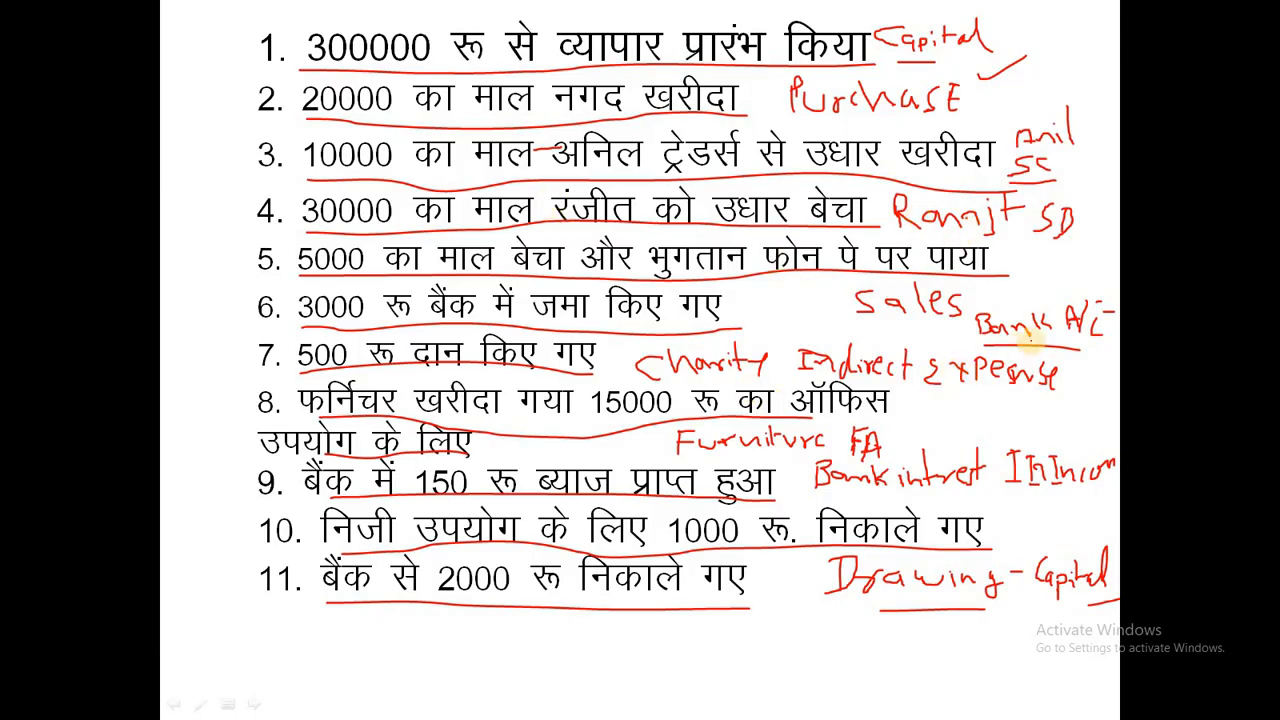
key("alt+Tab")
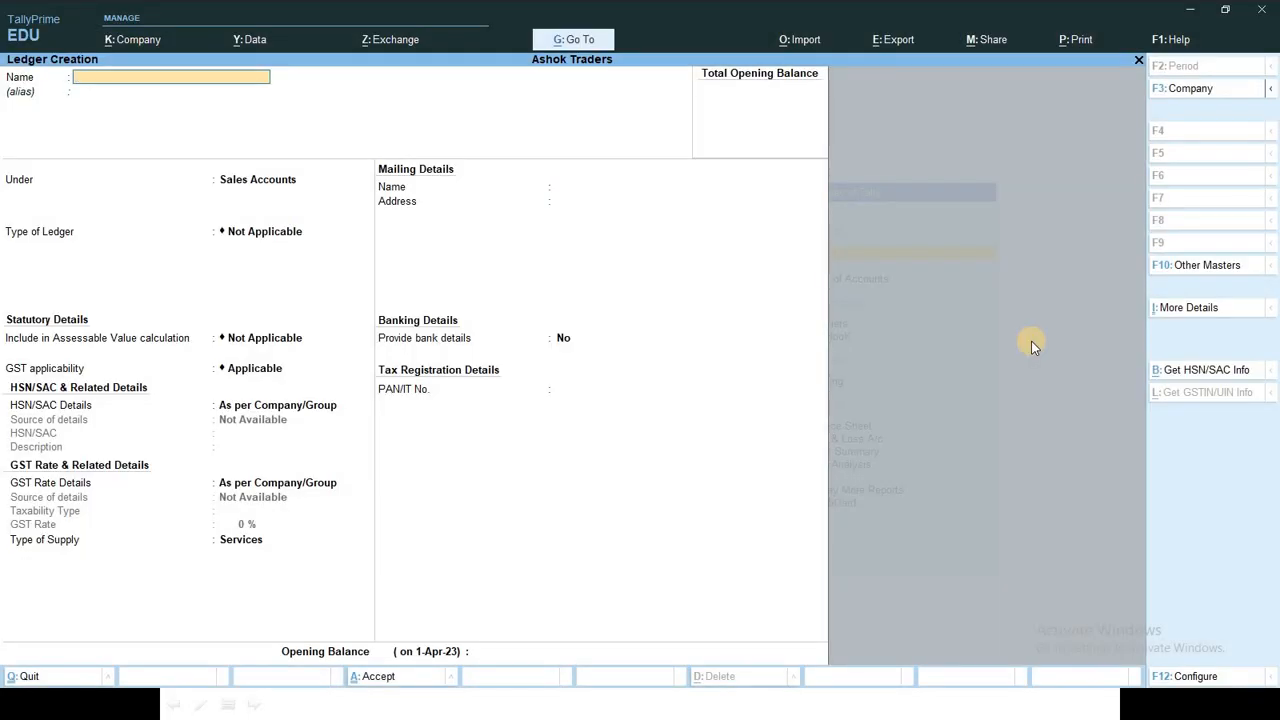
Step: Name the new ledger Bank A/c and place it under Bank Accounts
type("Bank a/x")
key("BackSpace")
type("c")
key("Return")
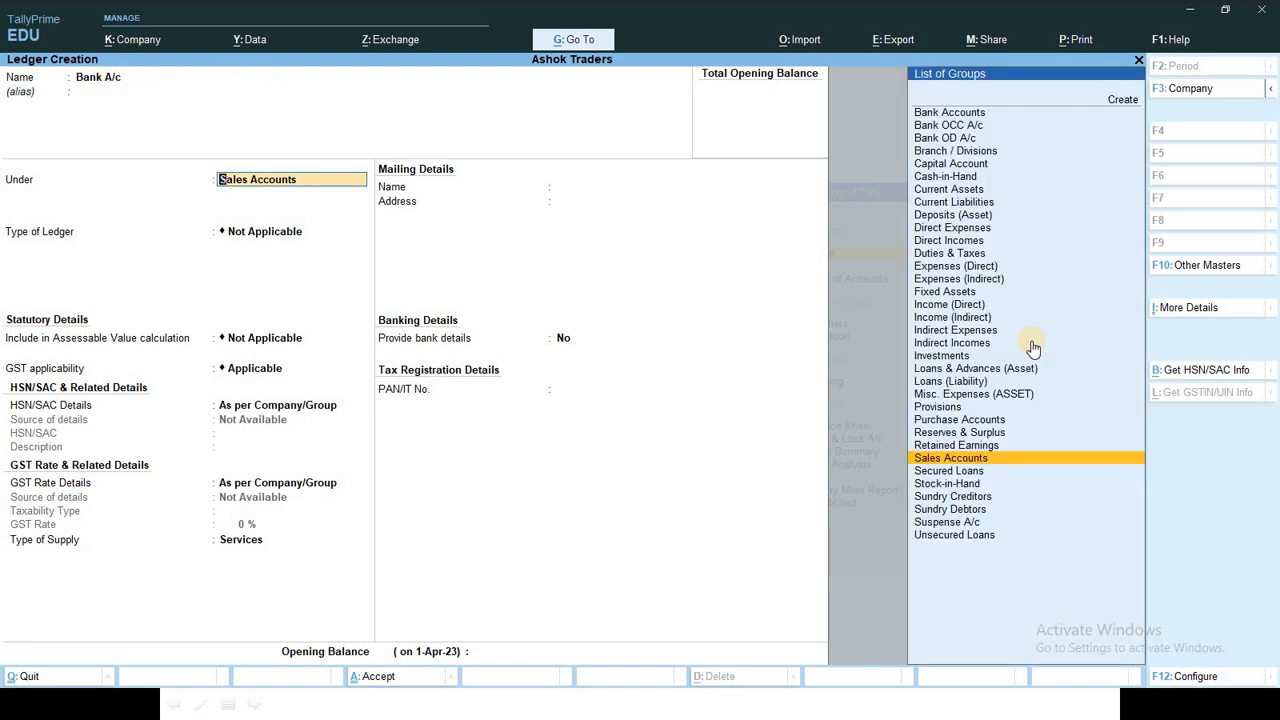
type("Ban")
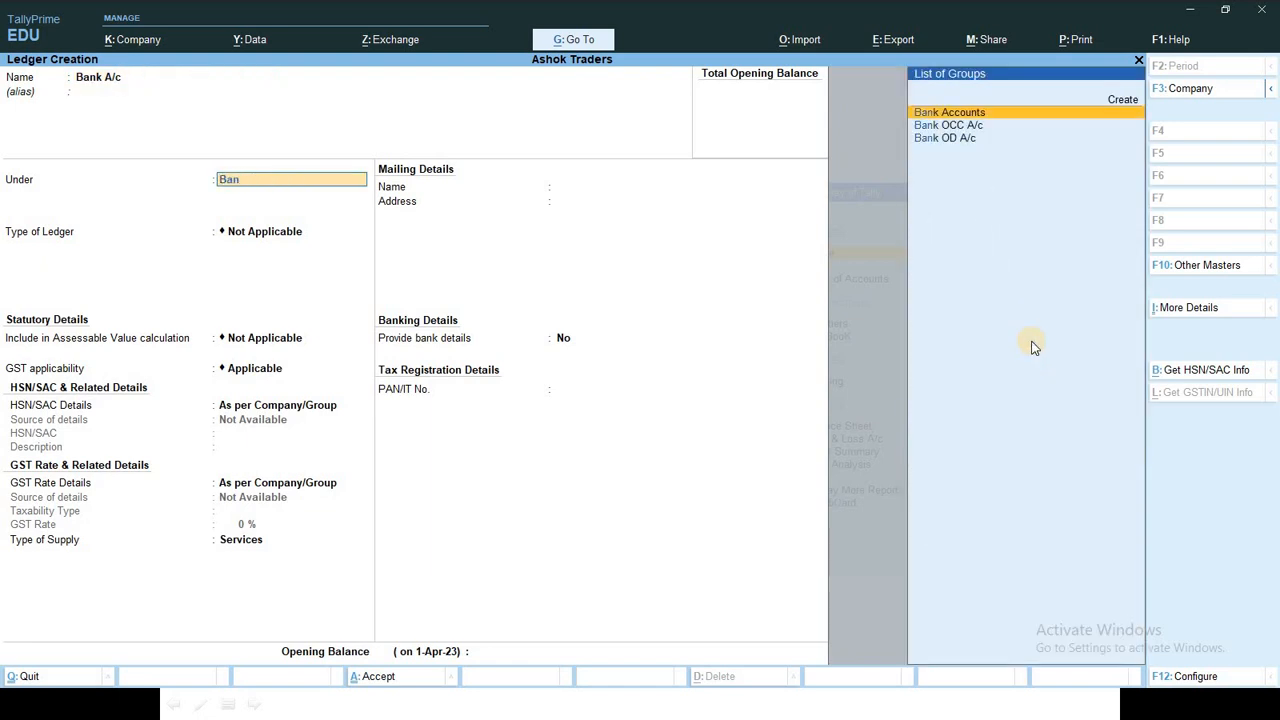
key("Return")
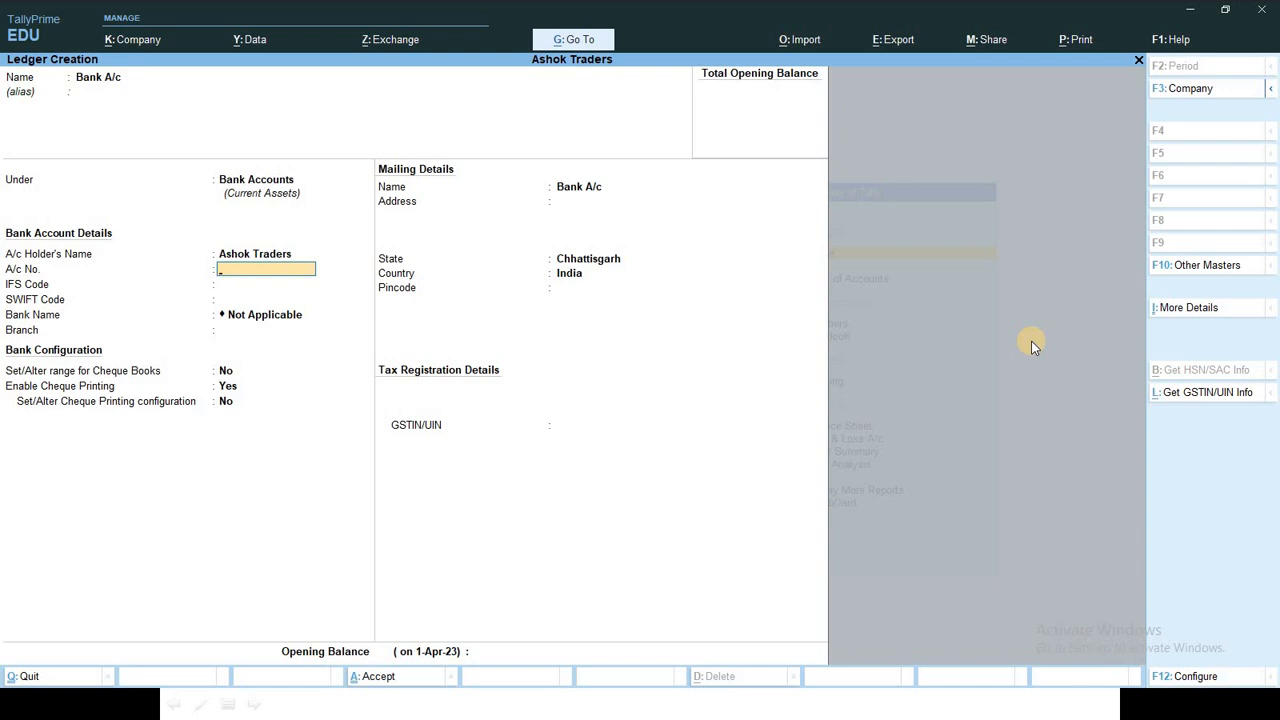
Step: Enter the bank account number and IFS code SBIN0003529, then save the ledger
key("Return")
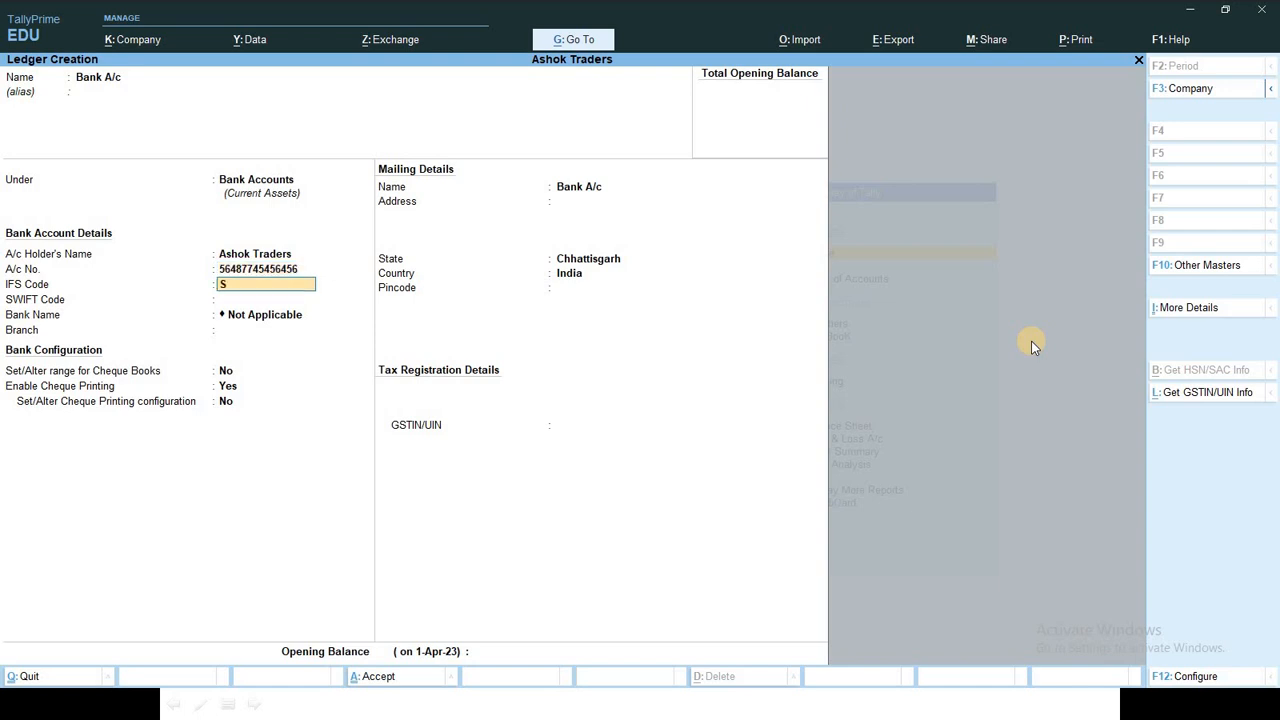
type("SBIN0003529")
key("Return")
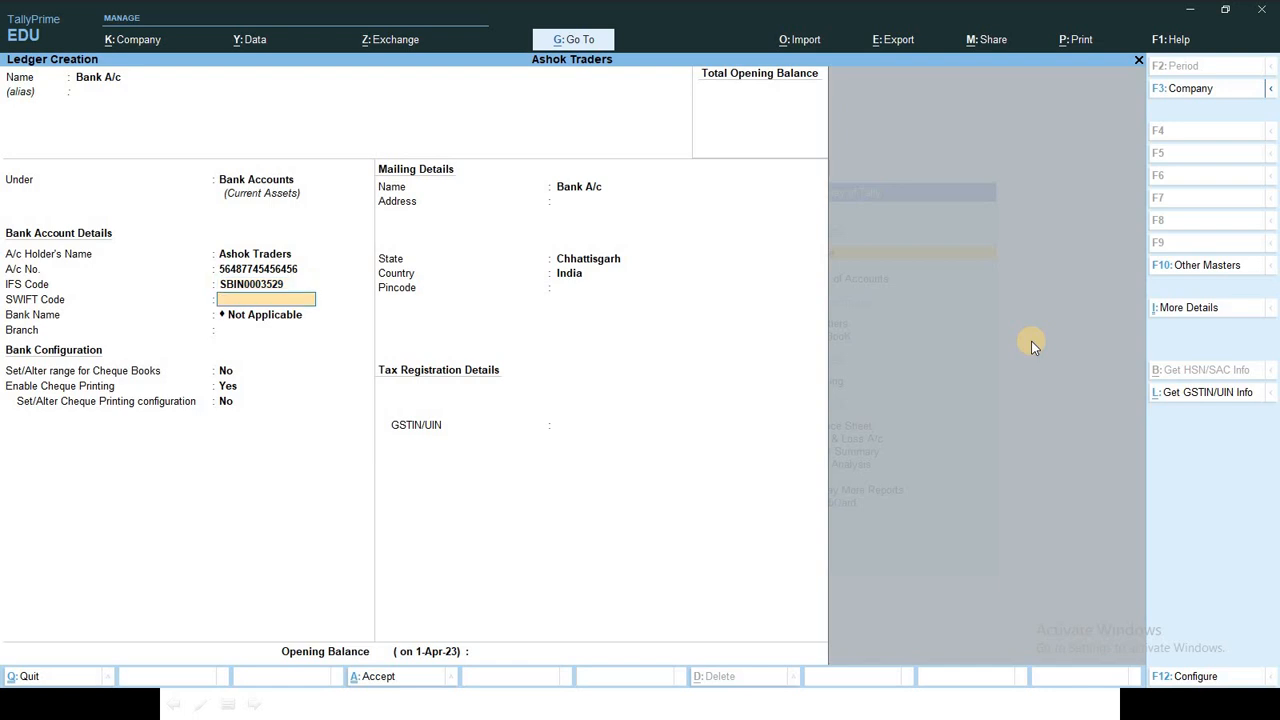
key("Return")
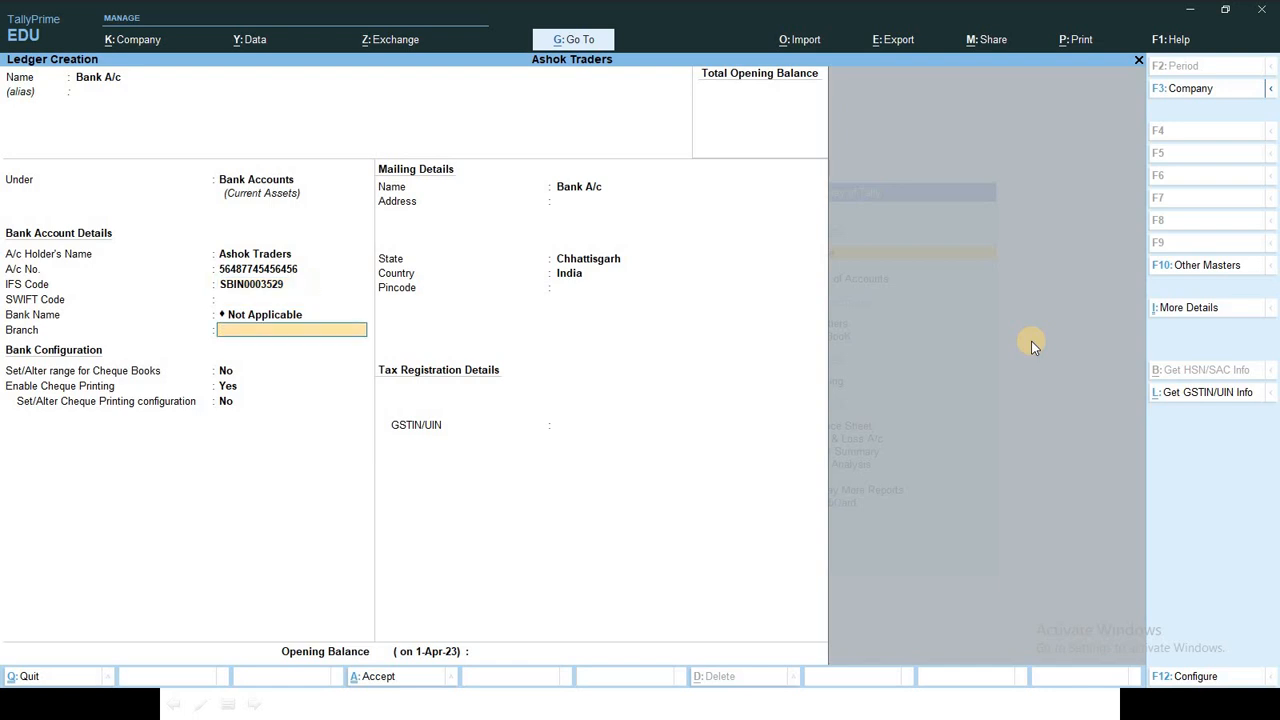
key("Return")
key("ctrl+a")
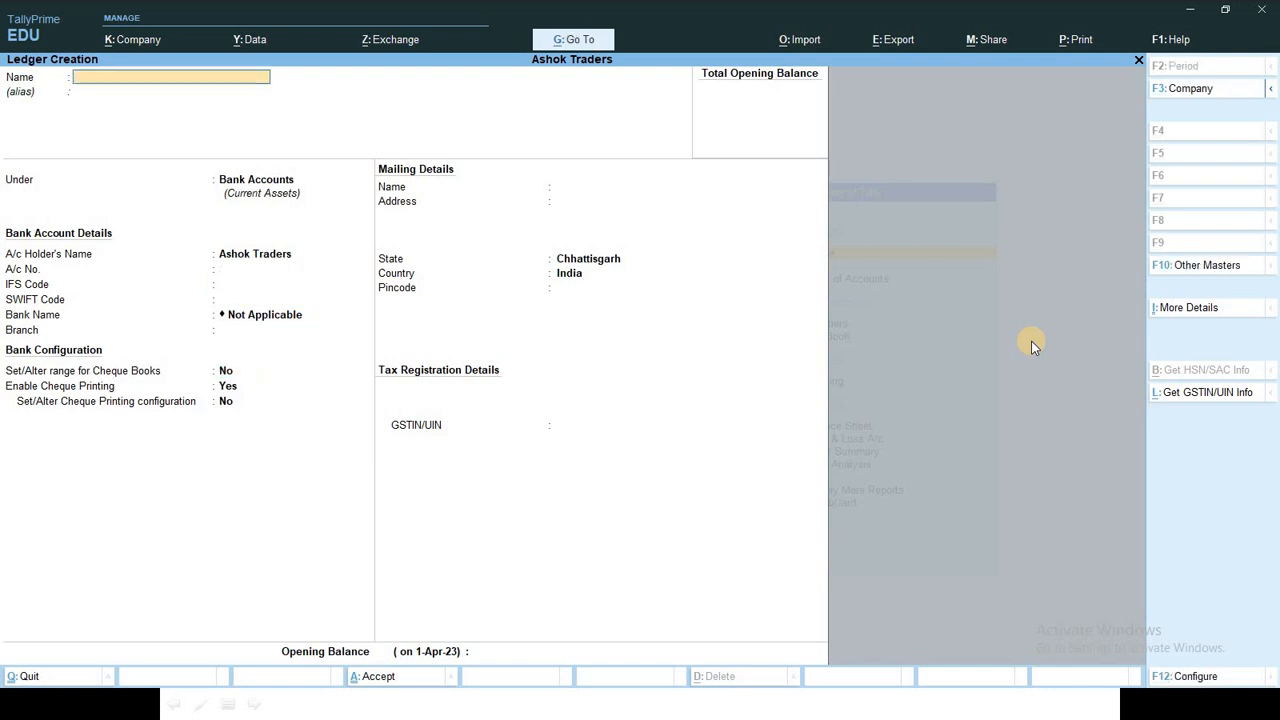
key("alt+Tab")
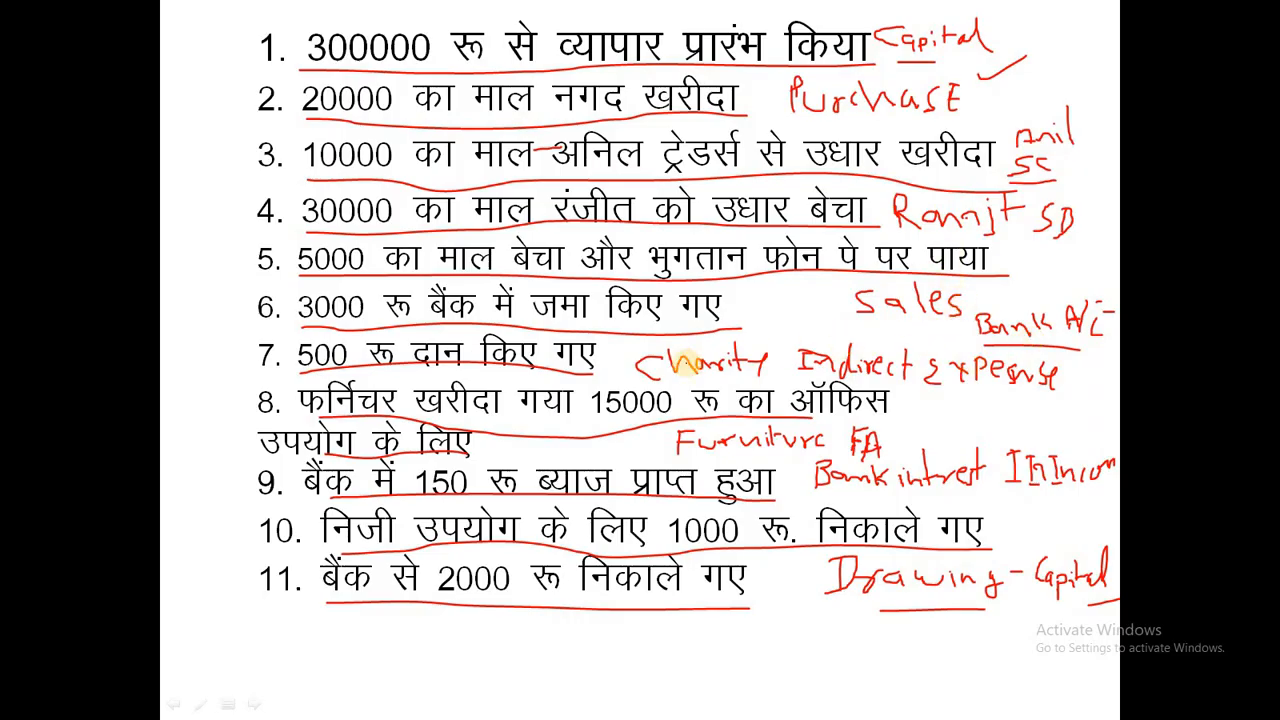
key("alt+Tab")
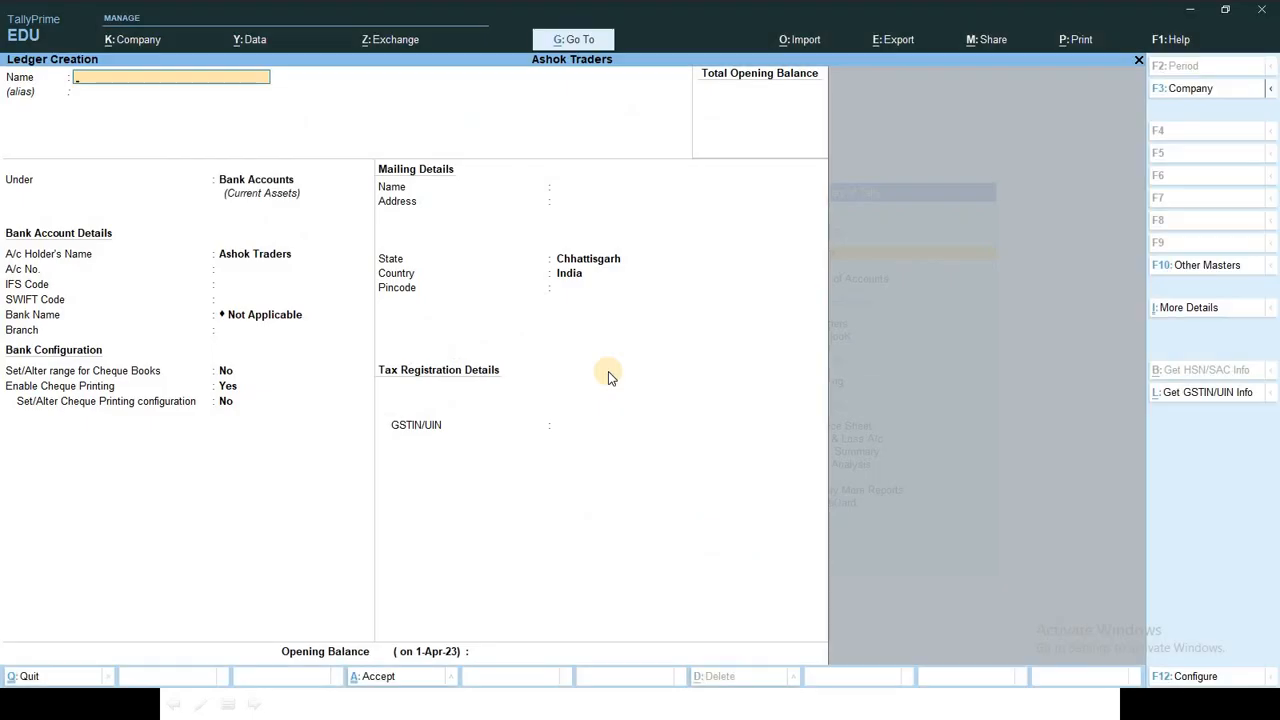
Step: Create the Charity A/c ledger under Indirect Expenses and save it
type("Charity a")
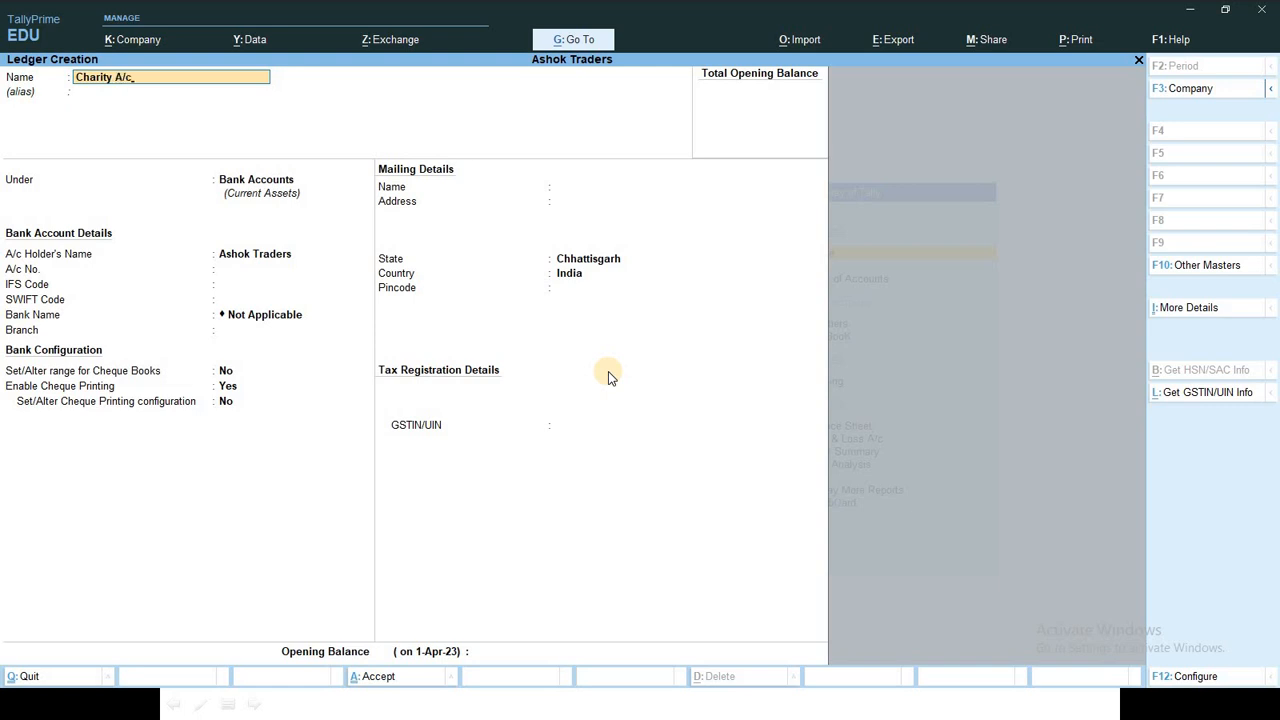
key("Return")
type("I")
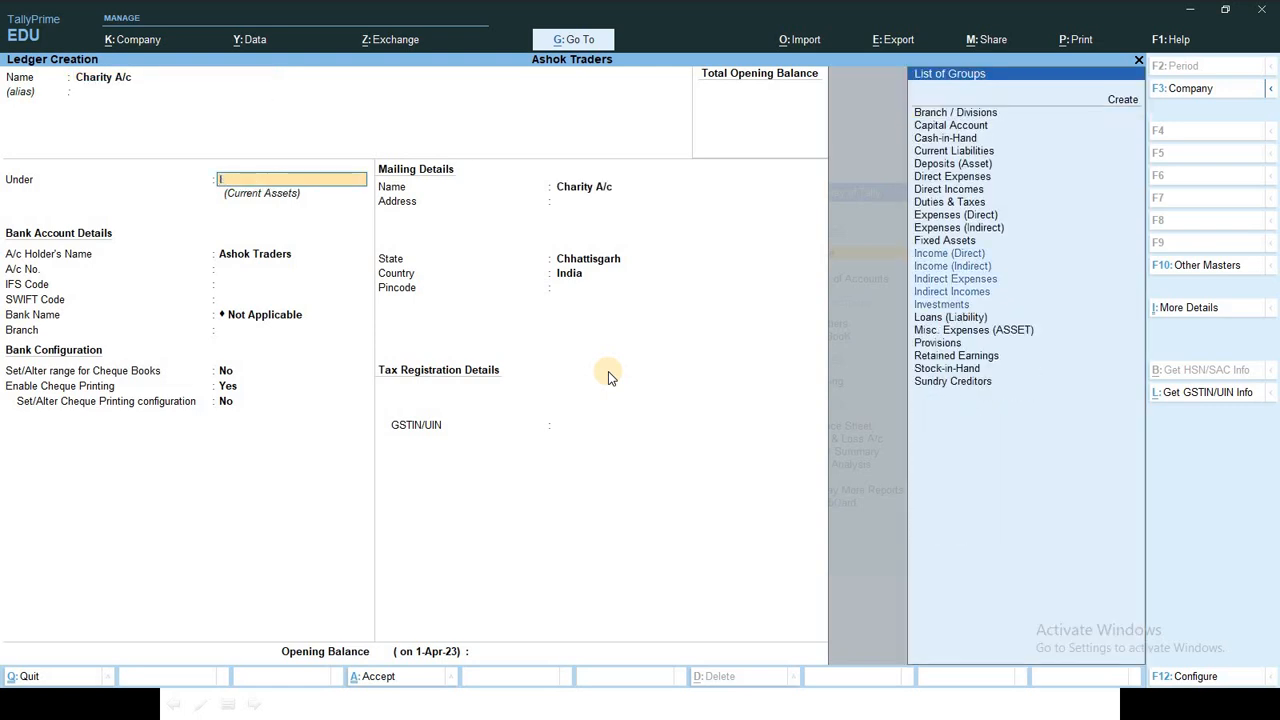
key("Down")
key("Down")
key("Down")
key("Return")
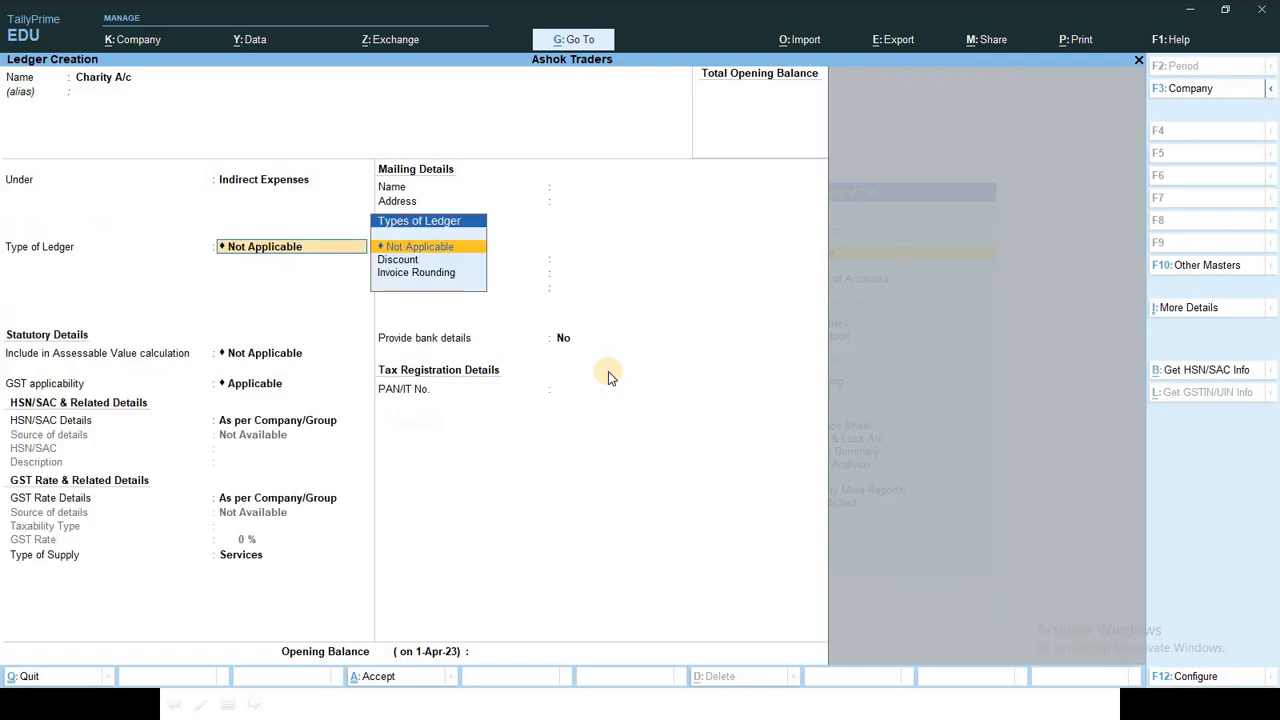
key("ctrl+a")
key("alt+Tab")
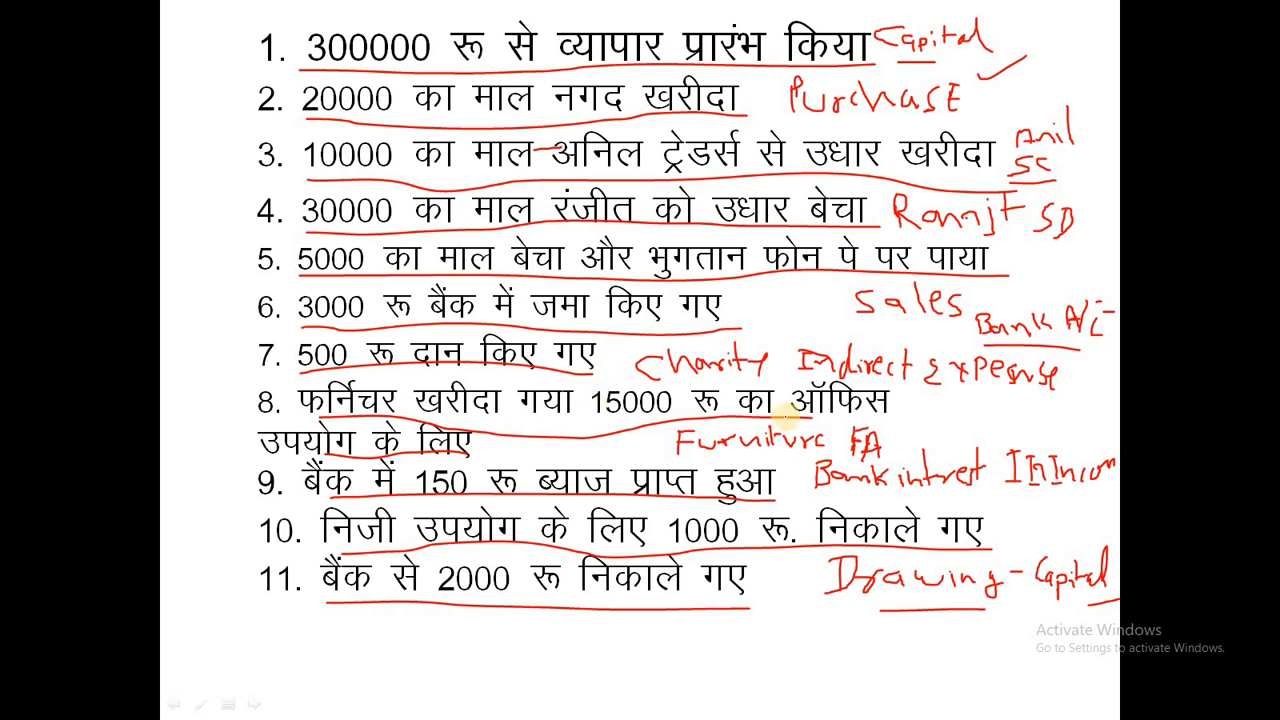
key("alt+Tab")
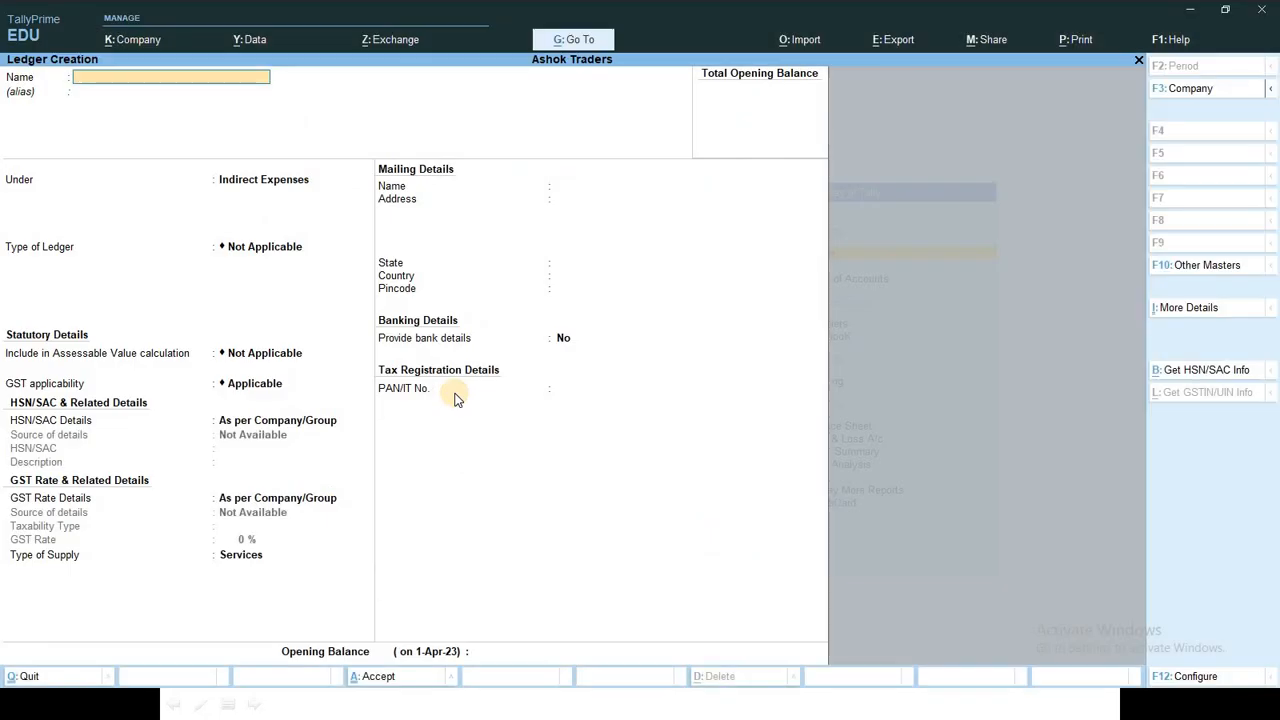
type("Fr")
Step: Create the Furniture A/c ledger under Fixed Assets and save it
key("BackSpace")
type("u")
type("rni")
type("tui")
type("re")
type(" a")
type("/c")
key("Return")
type("F")
key("Return")
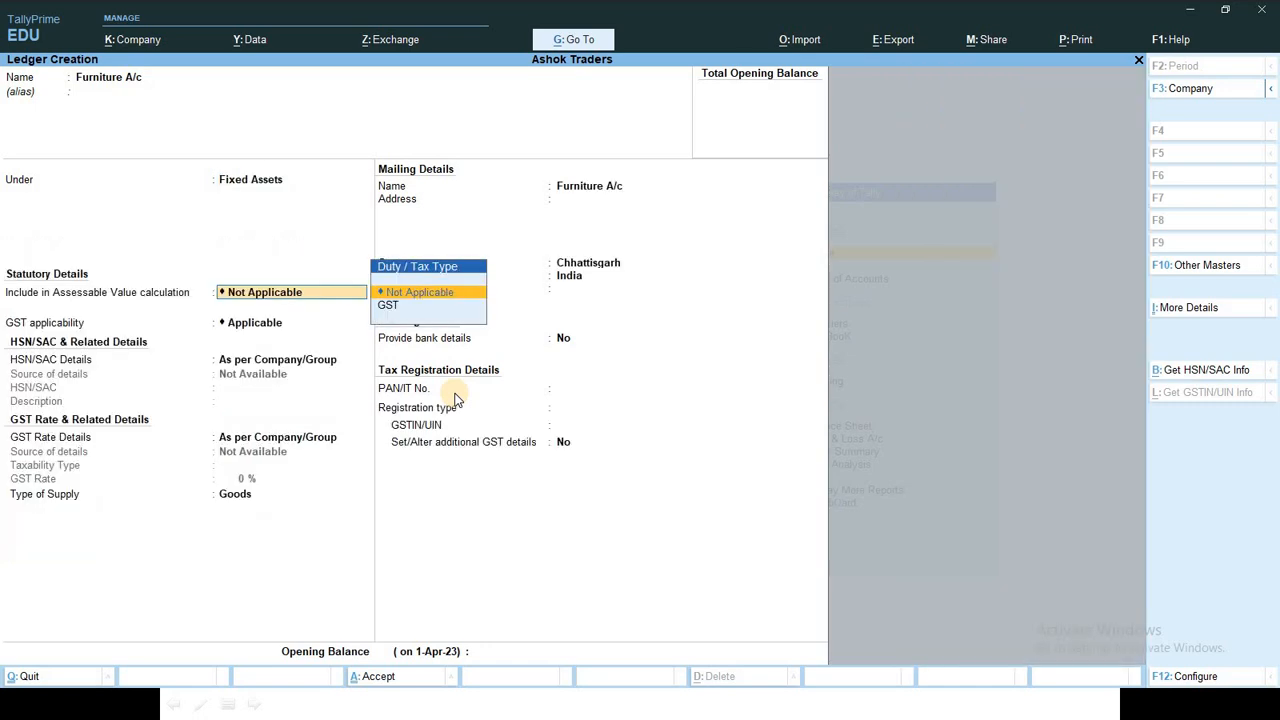
key("ctrl+a")
key("alt+Tab")
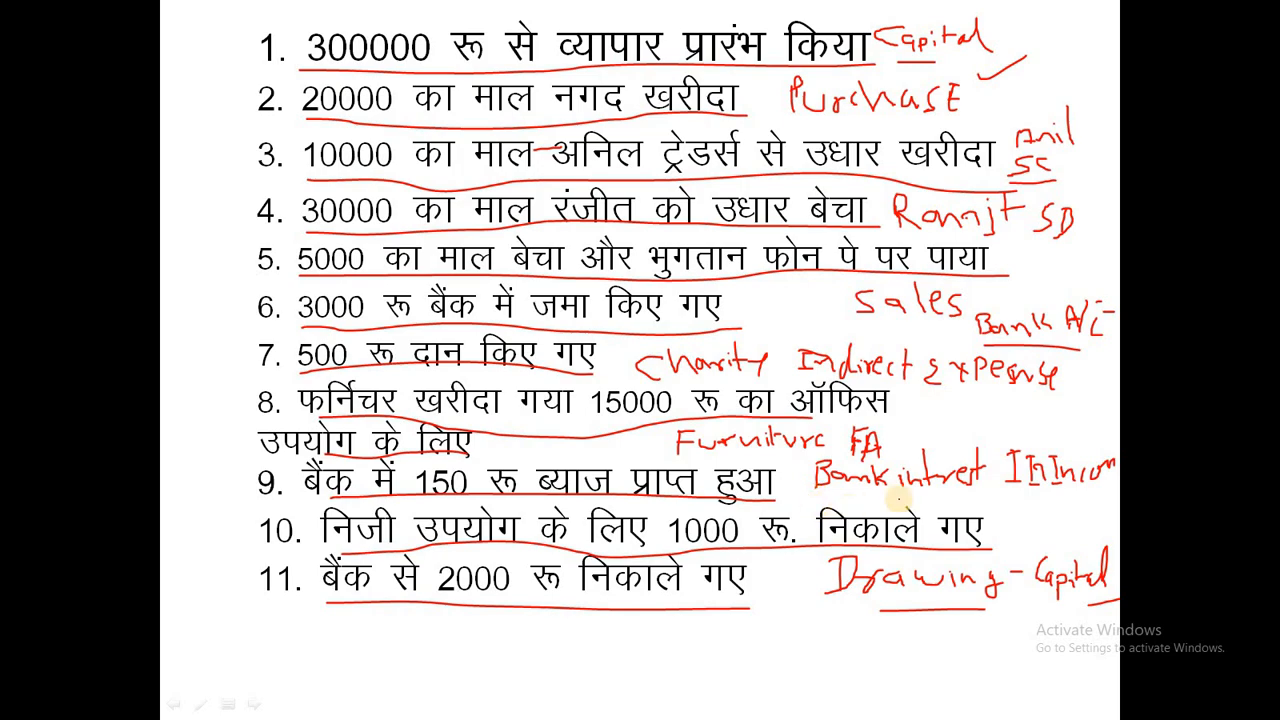
key("alt+Tab")
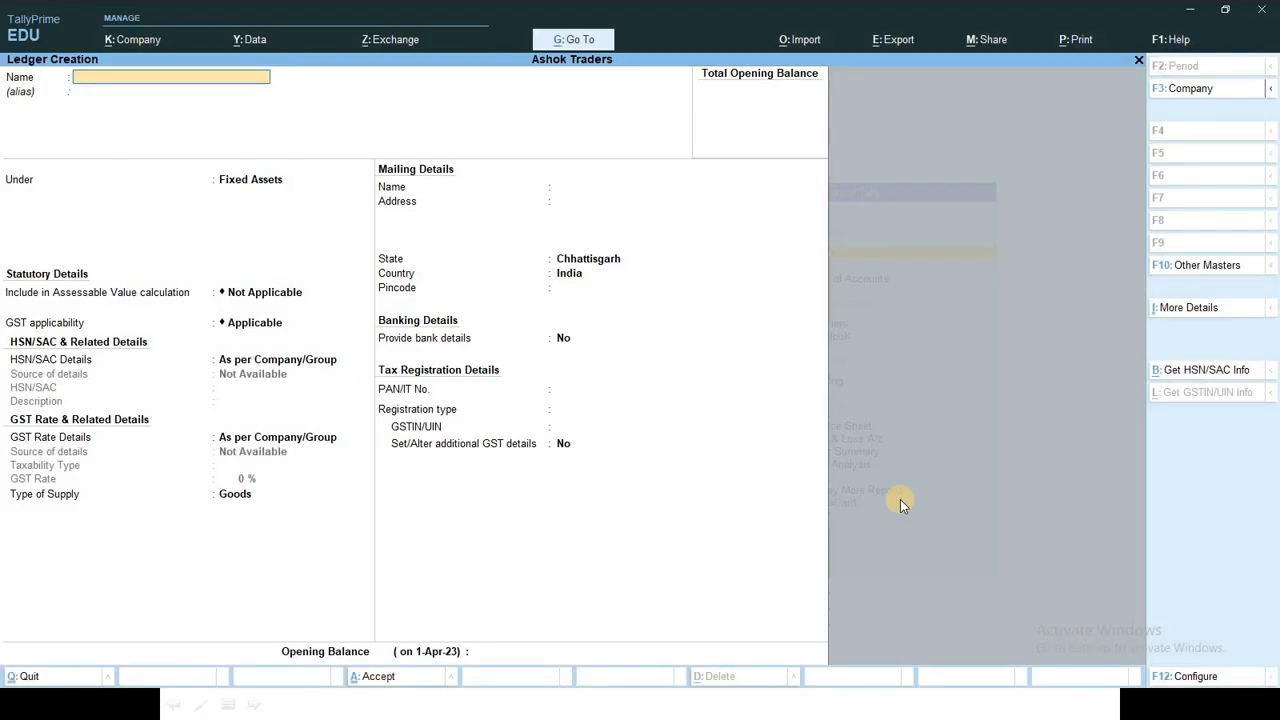
Step: Create the Bank Interest ledger under Indirect Incomes and save it
type("Bank Inte")
key("Return")
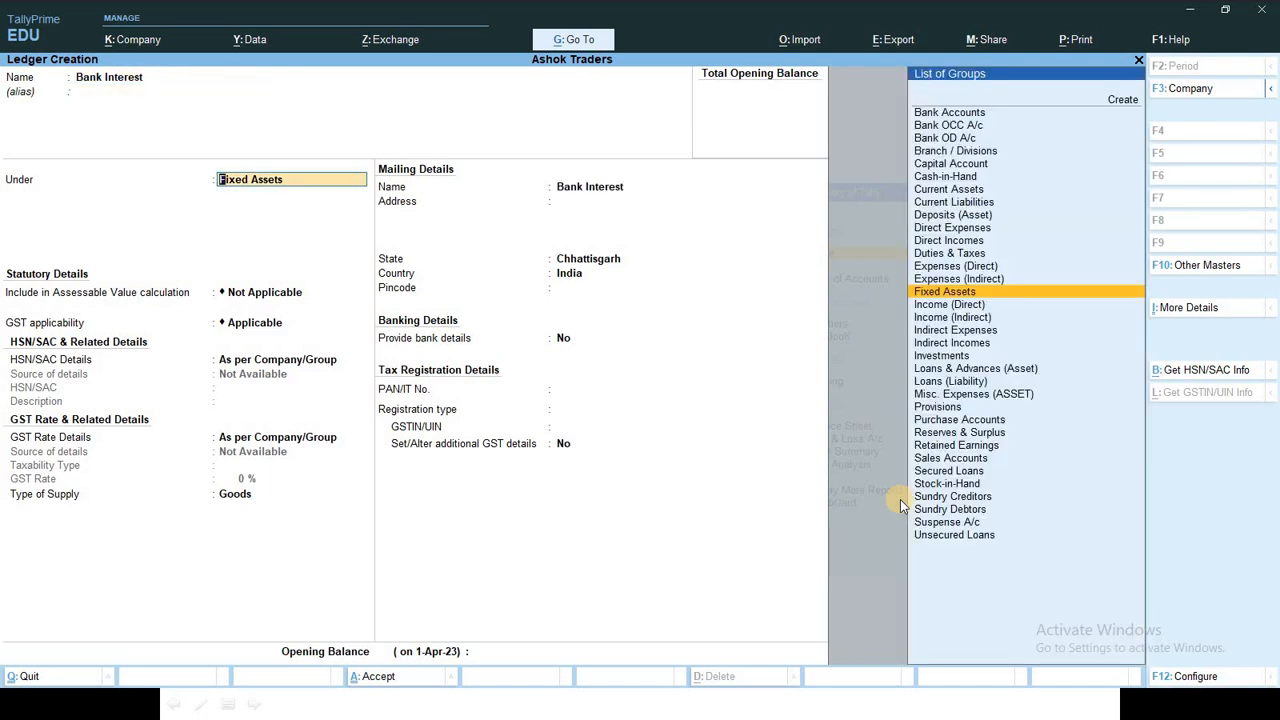
key("BackSpace")
key("Down")
key("Down")
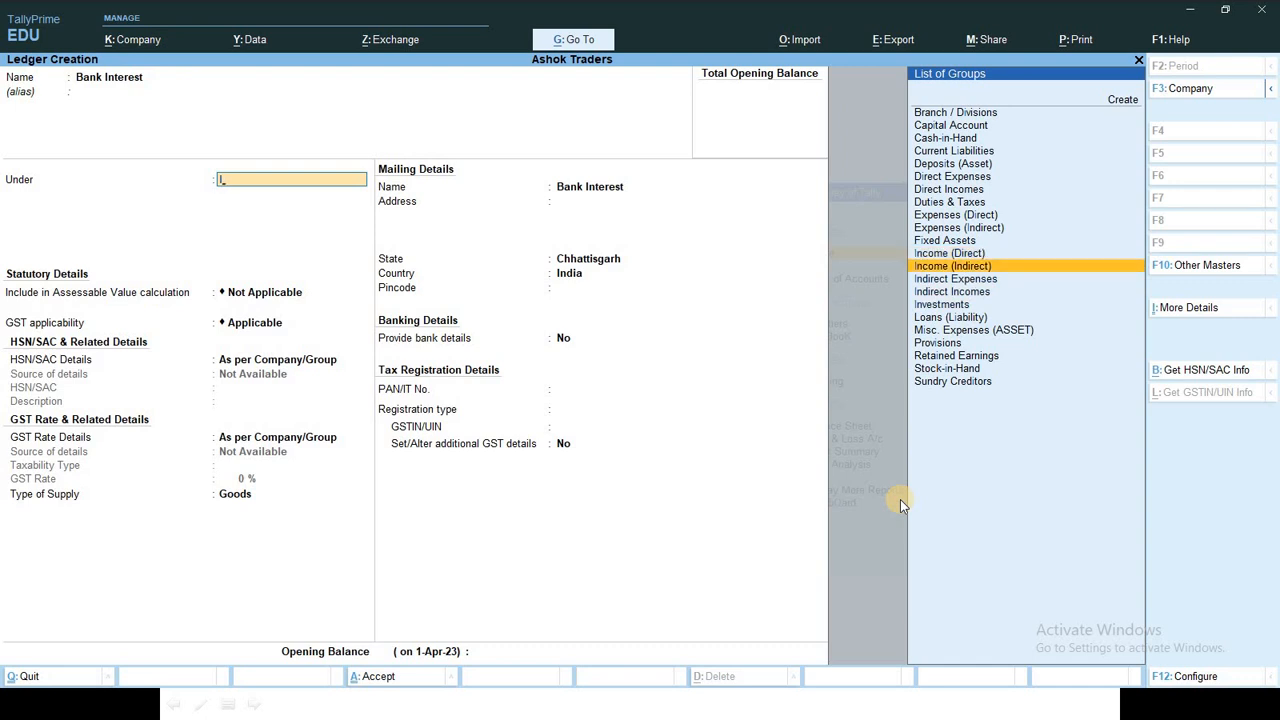
key("Down")
key("Down")
key("Return")
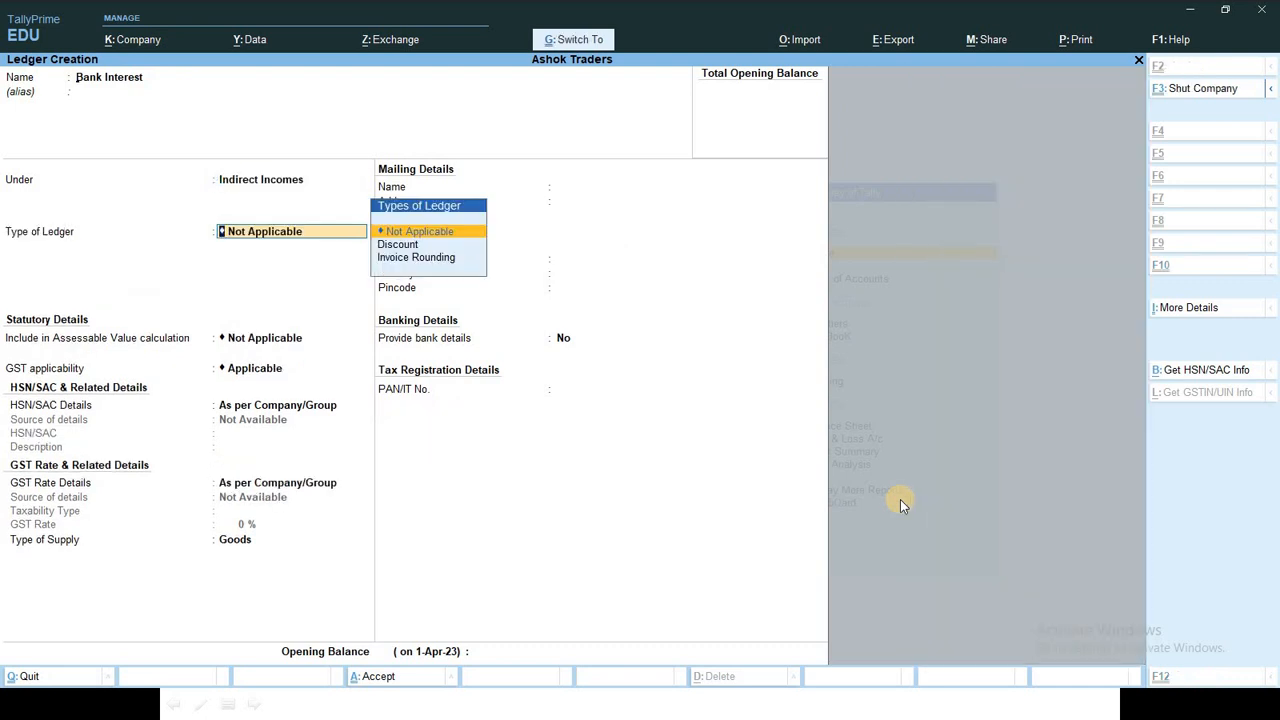
key("ctrl+a")
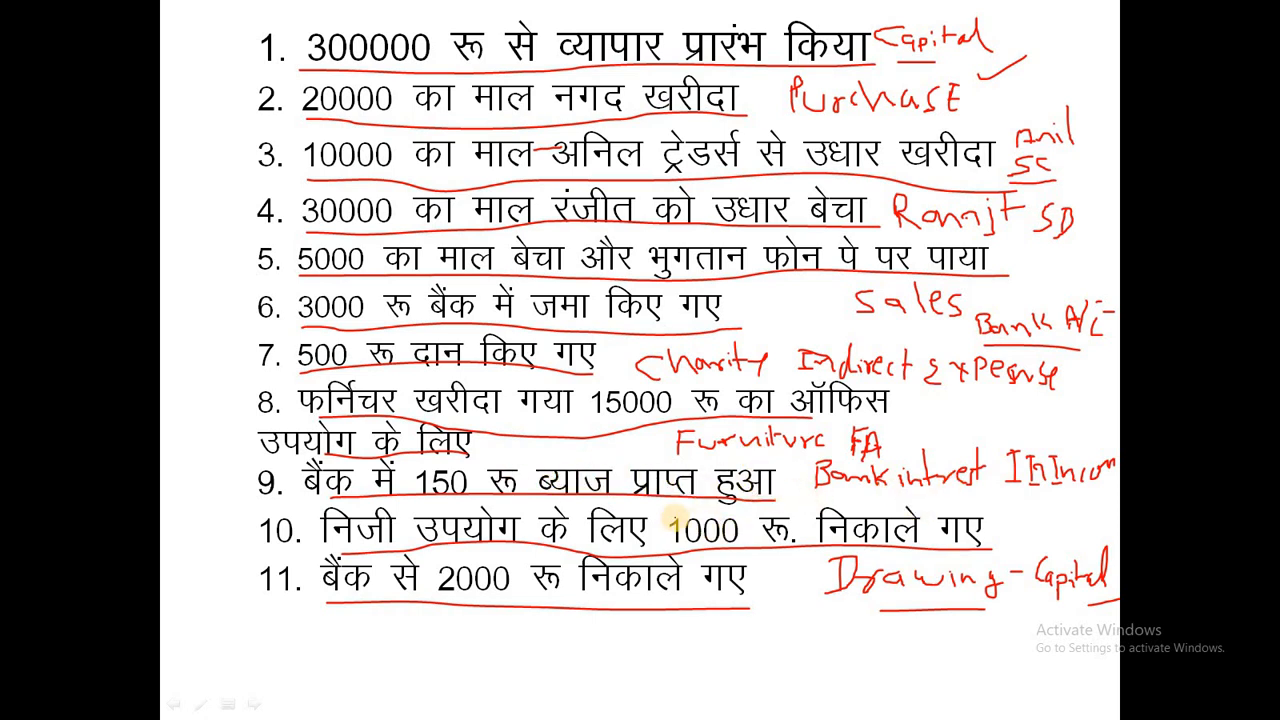
key("alt+Tab")
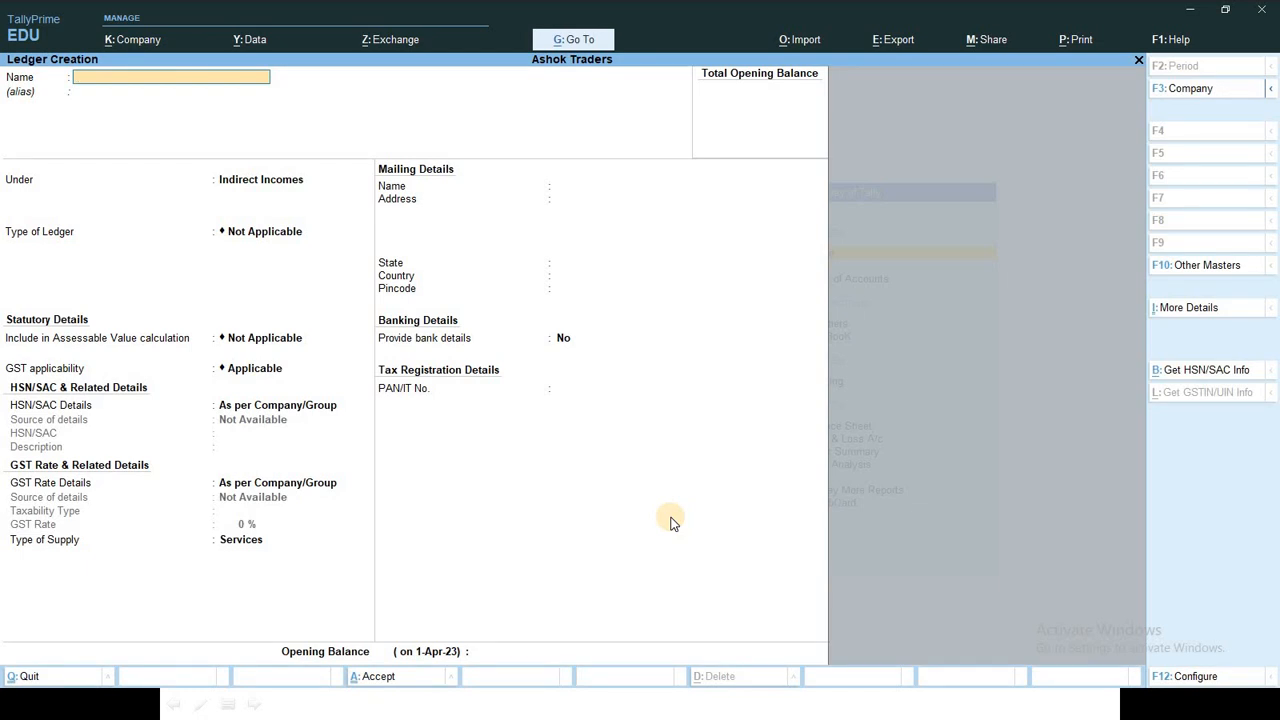
Step: Enter Drawing A/c as the new ledger's name, fixing the typos
type("D")
type("rae")
key("BackSpace")
key("BackSpace")
type("w")
key("BackSpace")
type("win")
type("g")
type(" a")
type("/x")
key("Return")
key("Return")
key("BackSpace")
key("BackSpace")
type("c")
key("Return")
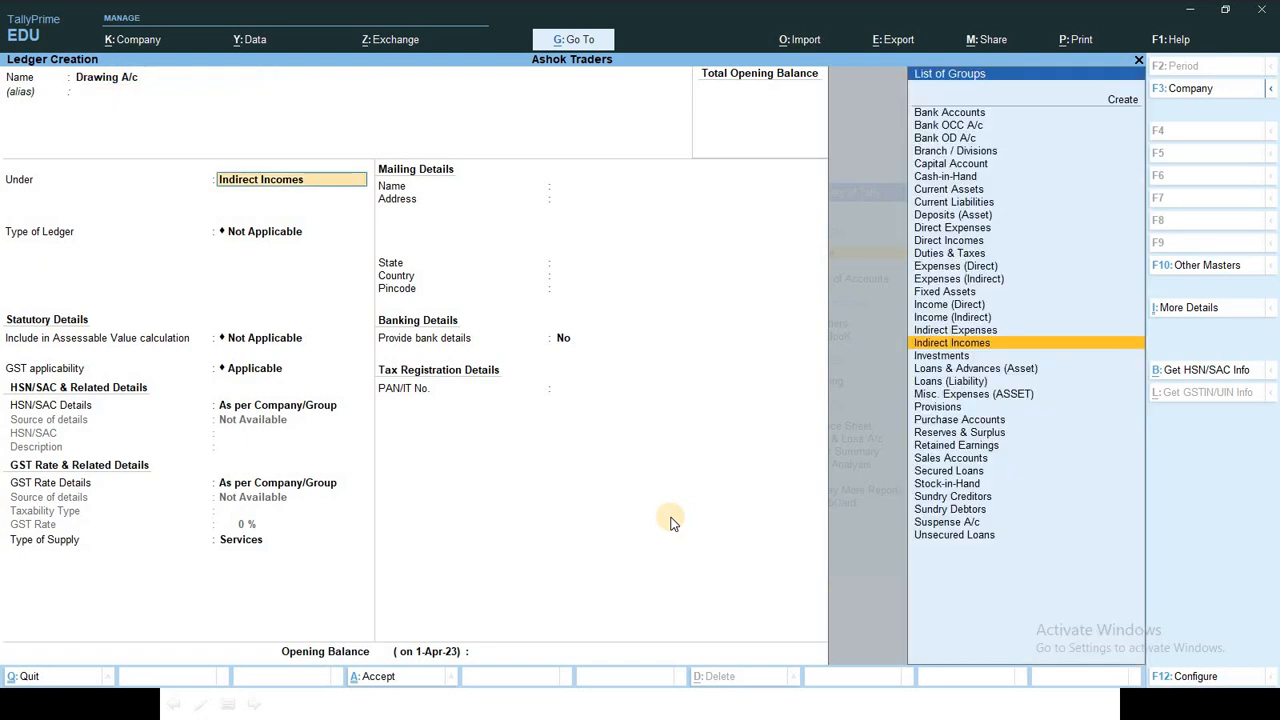
Step: Place Drawing A/c under Capital Account and save the ledger
type("c")
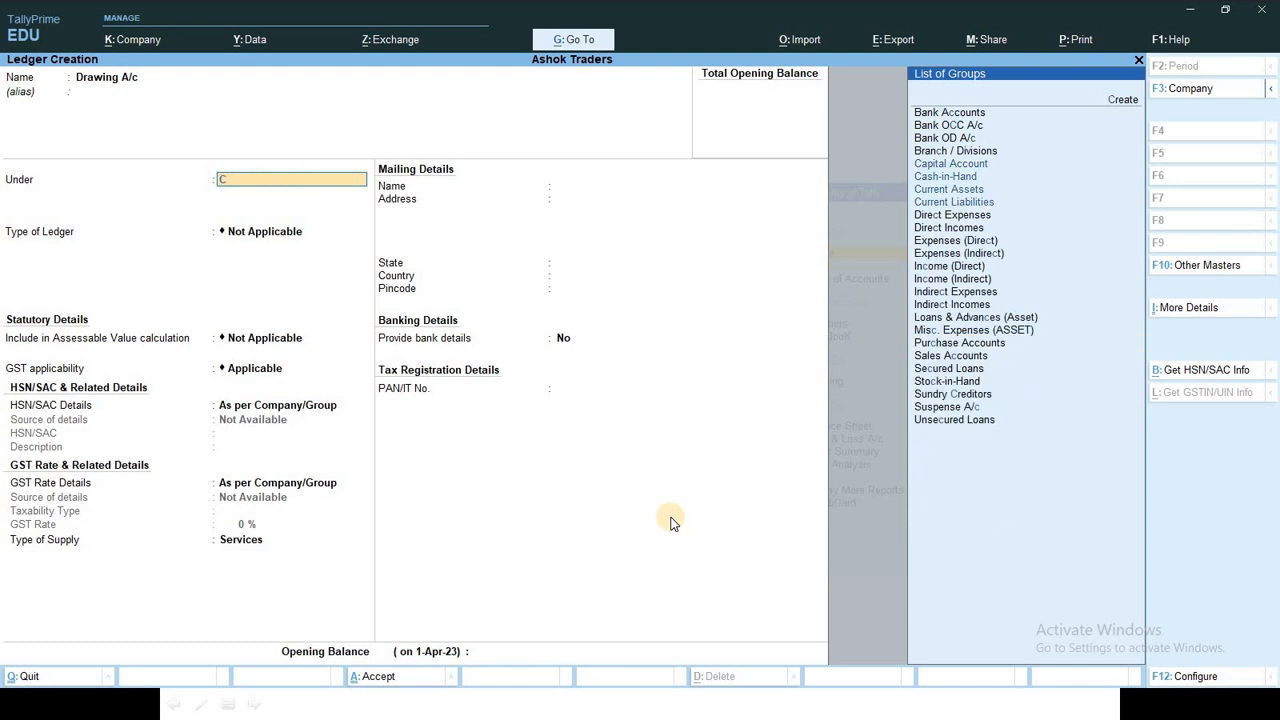
key("Down")
key("Up")
key("Up")
key("Up")
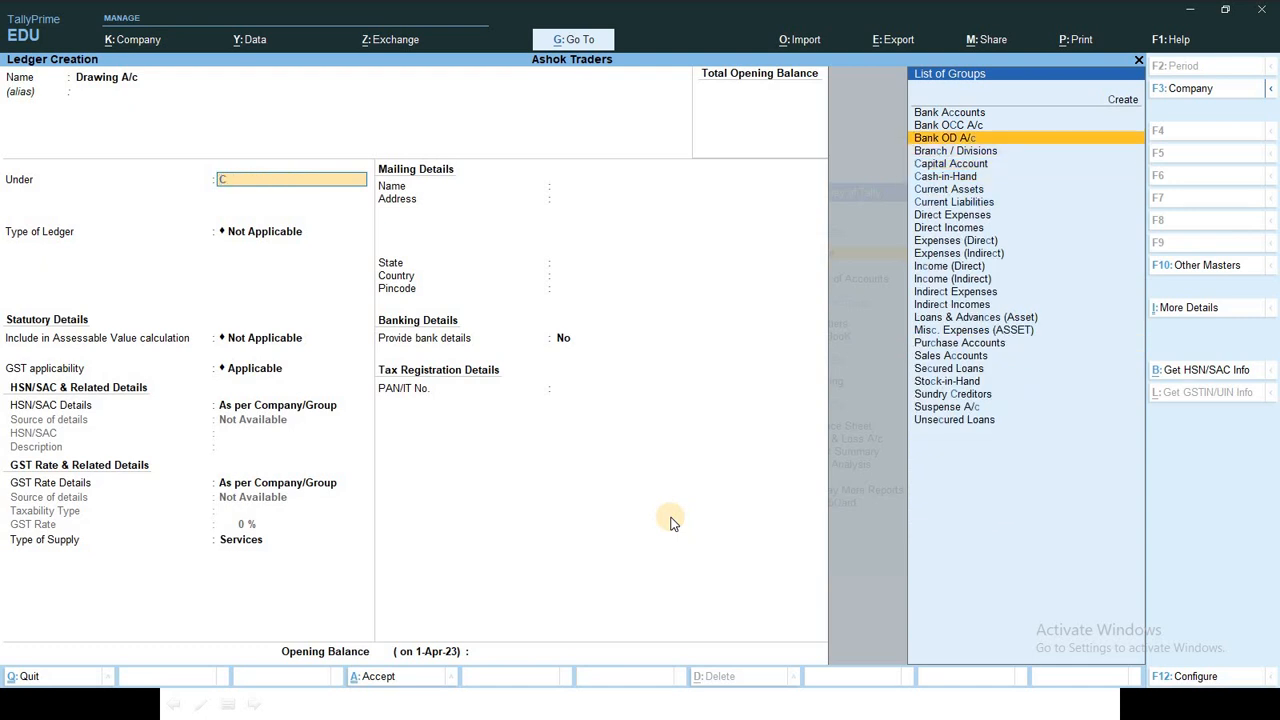
key("Down")
key("Down")
key("Down")
key("Up")
key("Down")
key("Up")
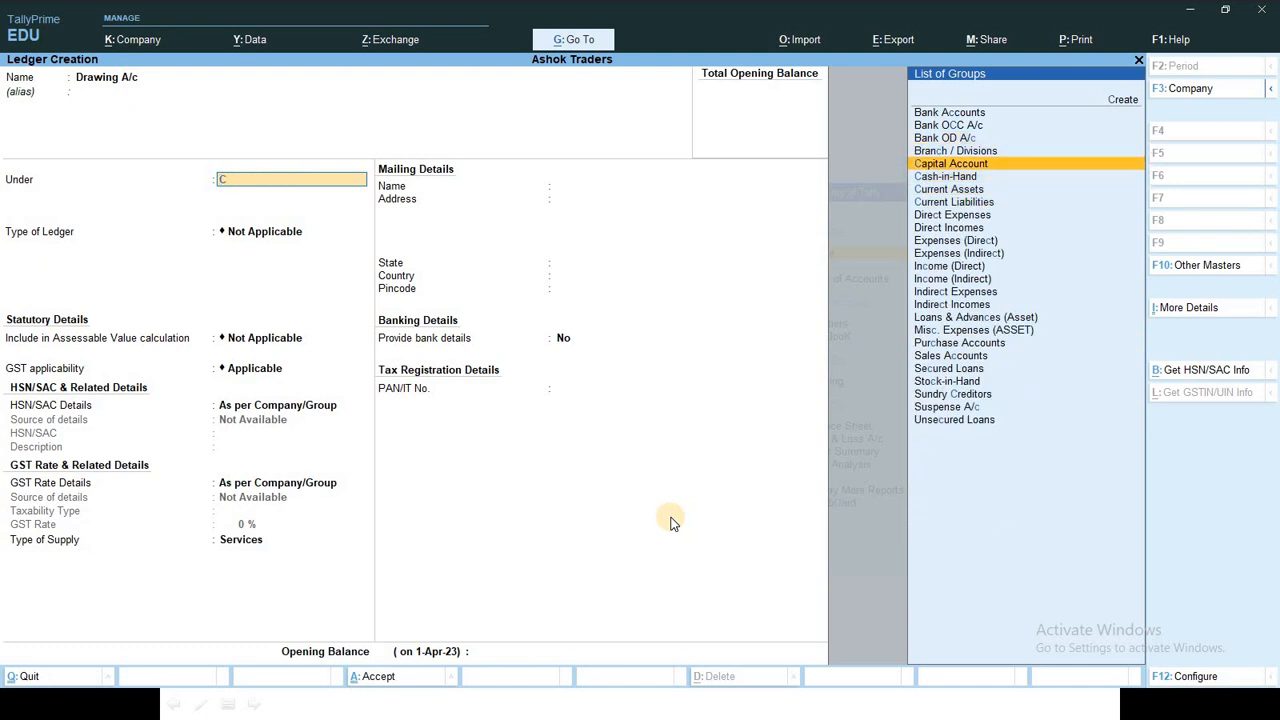
key("Return")
key("ctrl+a")
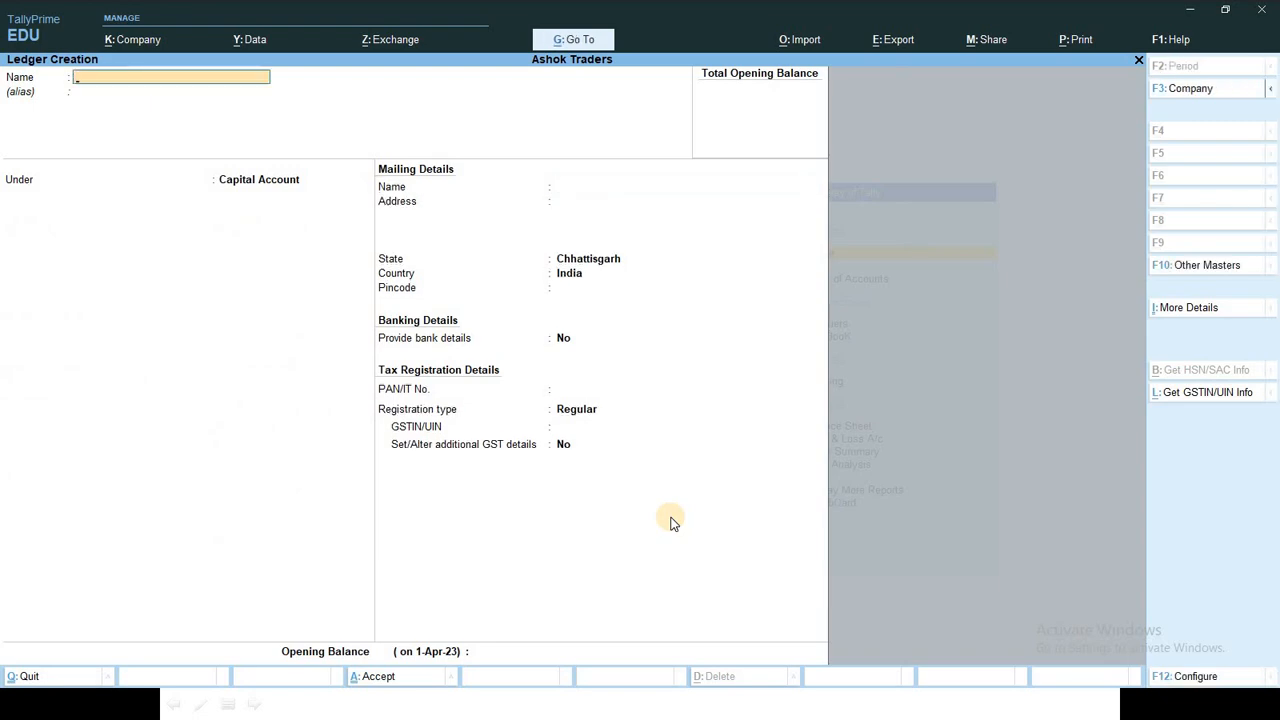
key("alt+Tab")
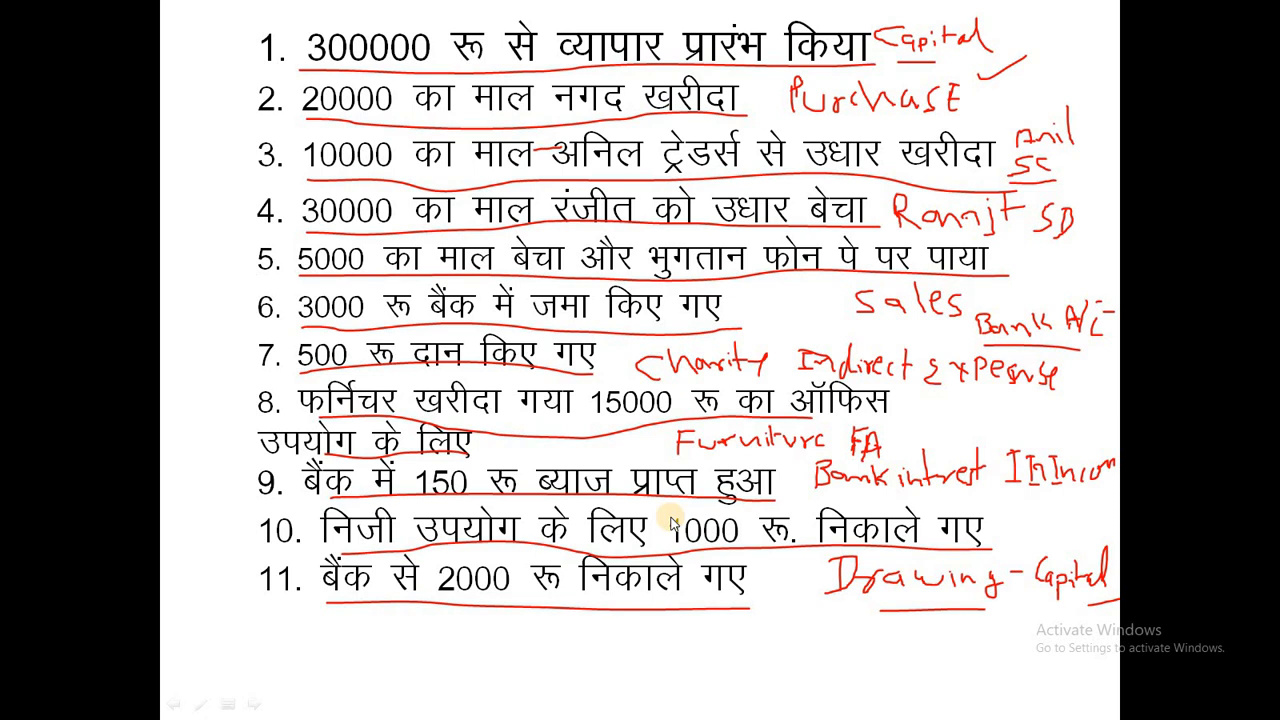
key("alt+Tab")
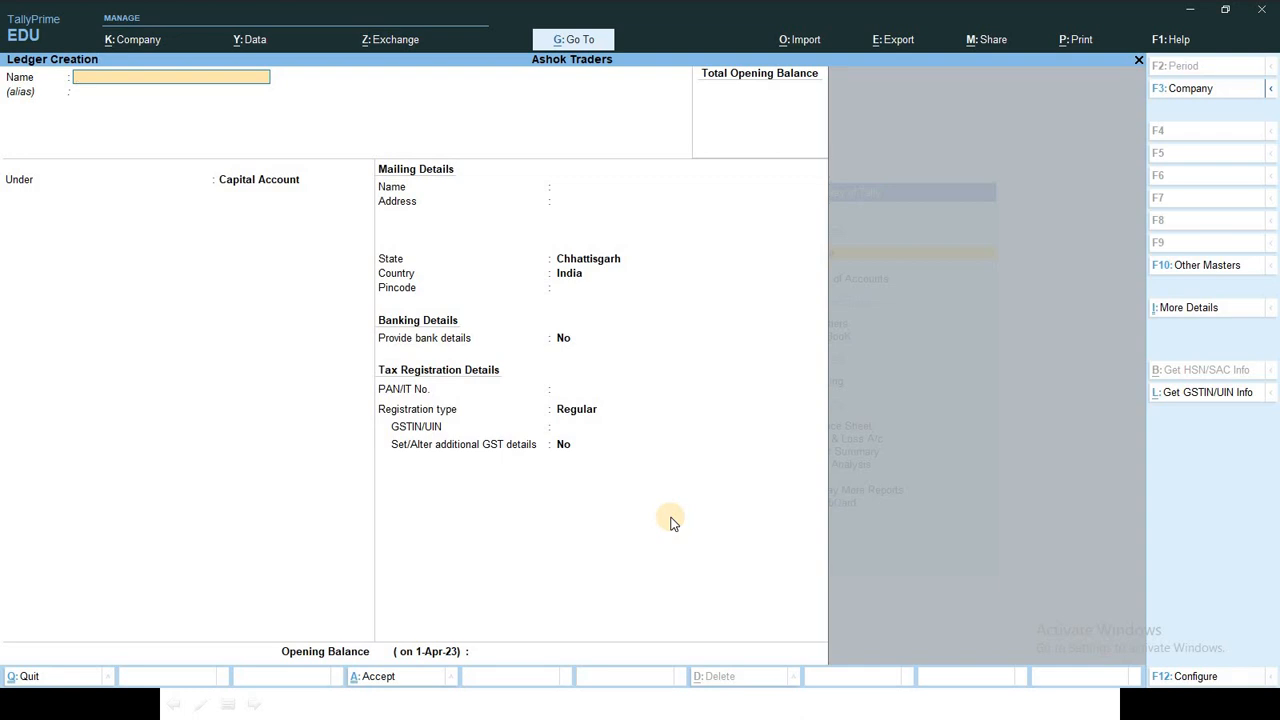
Step: Leave Ledger Creation and open the Chart of Accounts ledger list as a table with groups
key("Escape")
key("y")
key("Escape")
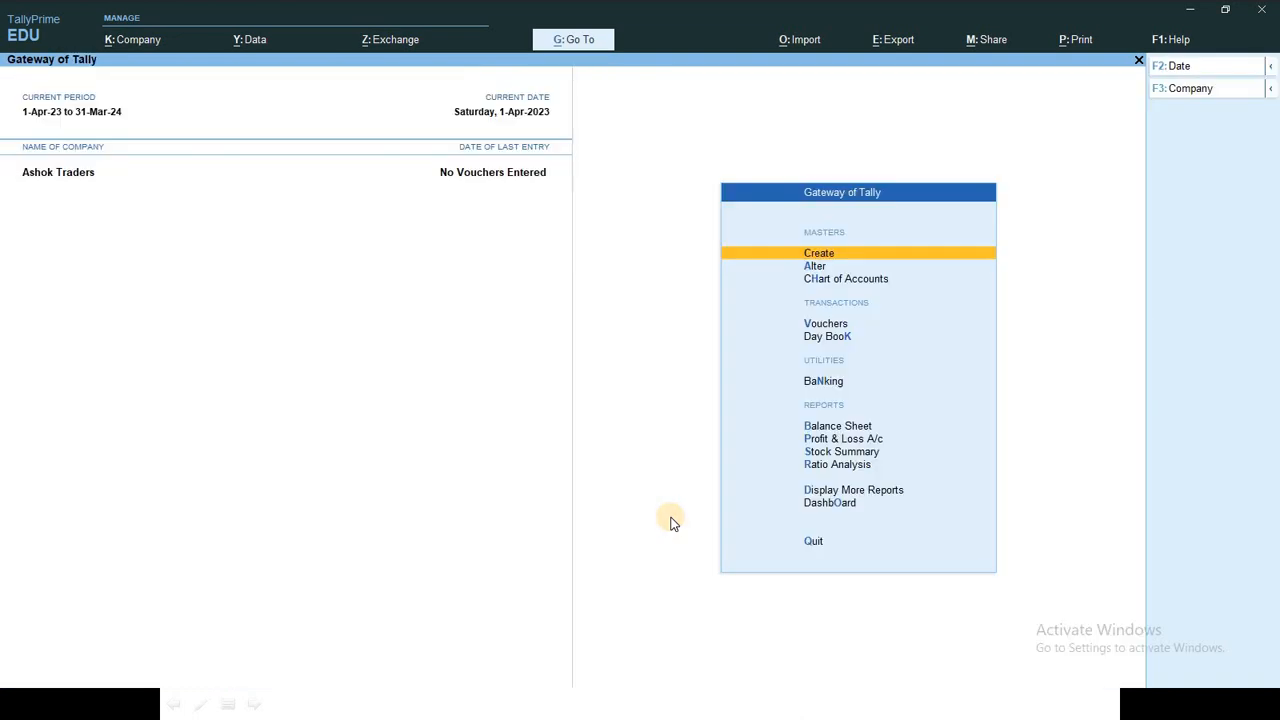
key("Down")
key("Down")
key("Return")
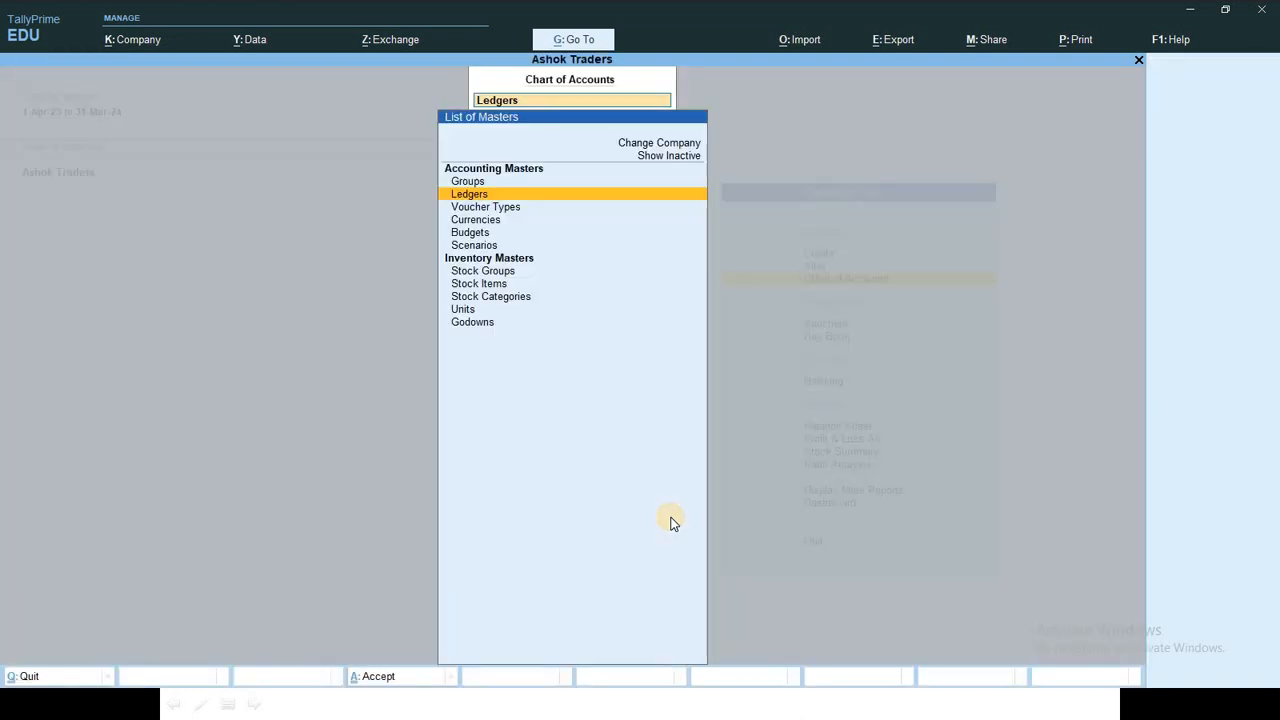
key("Return")
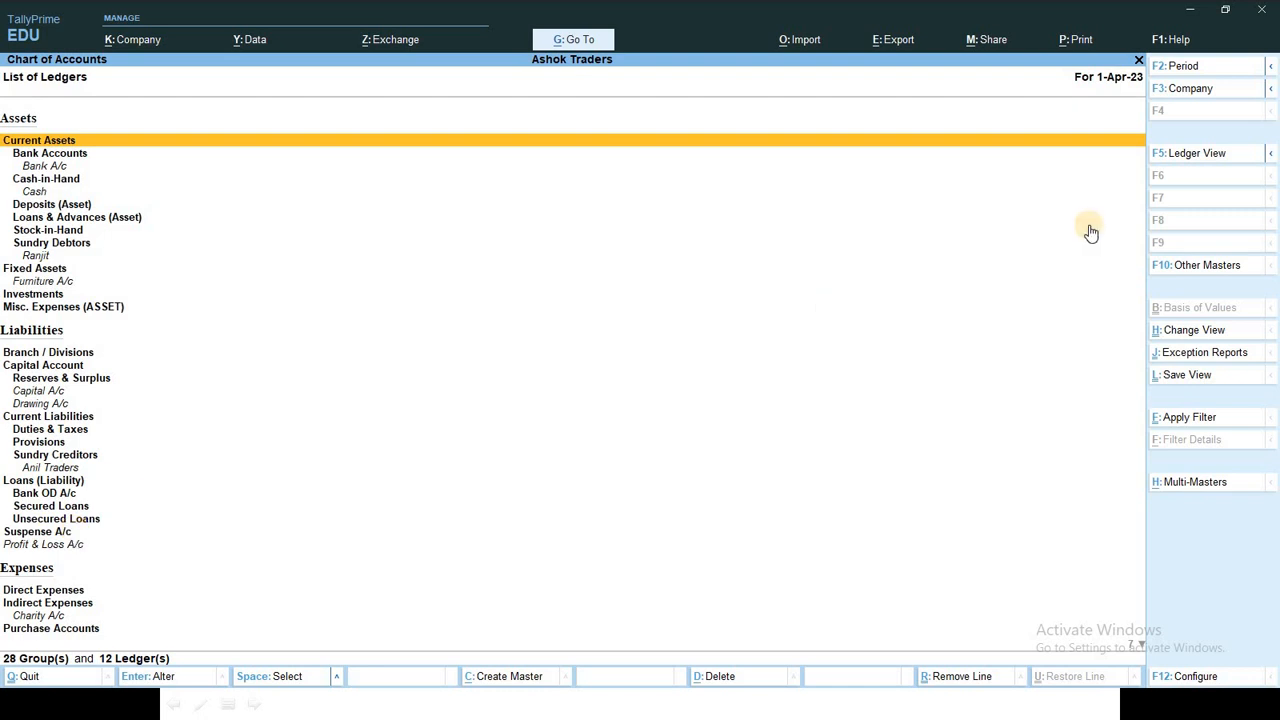
left_click(1213, 157)
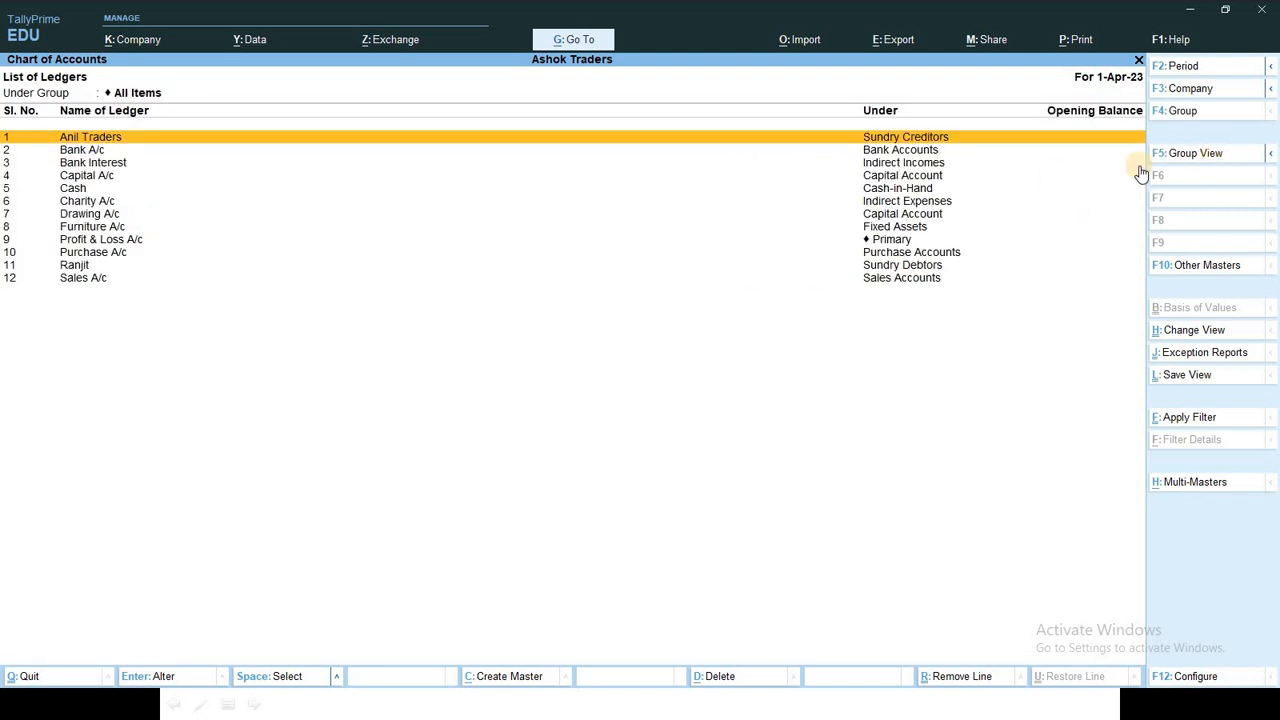
key("Escape")
key("Escape")
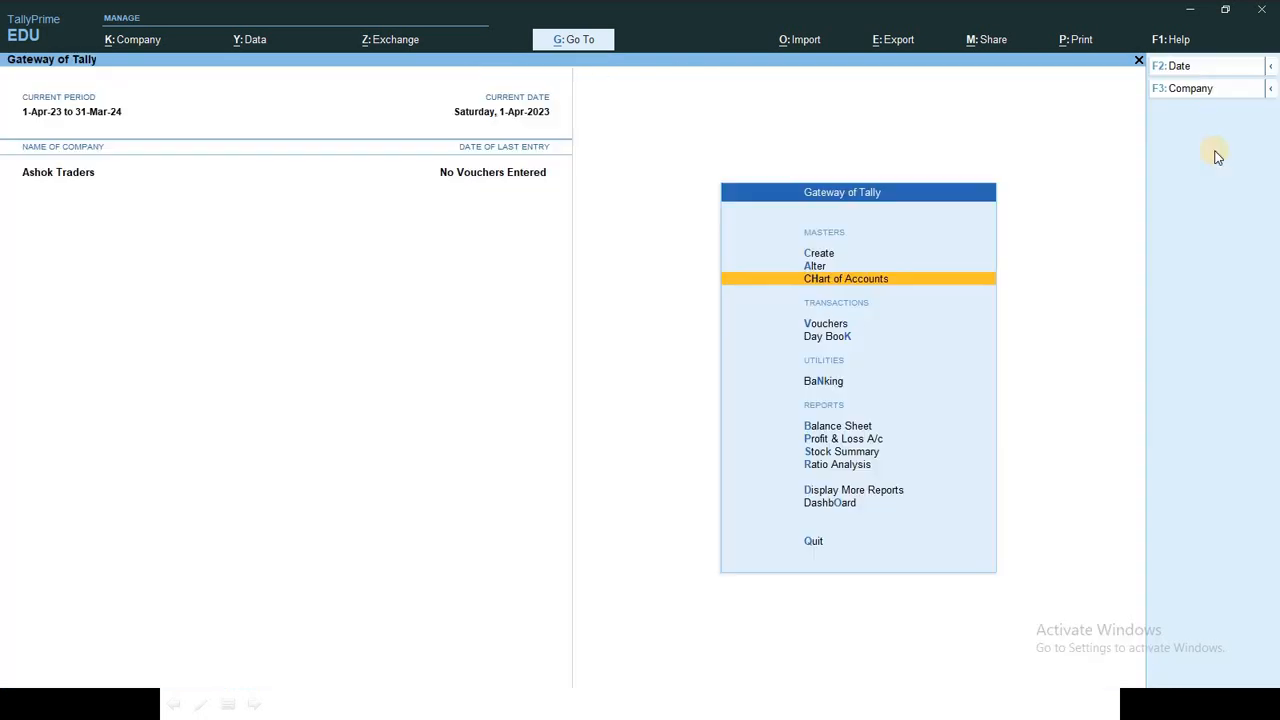
Step: Reopen the ledgers in F5 Ledger View and review the Cash and Profit & Loss A/c ledgers
key("Return")
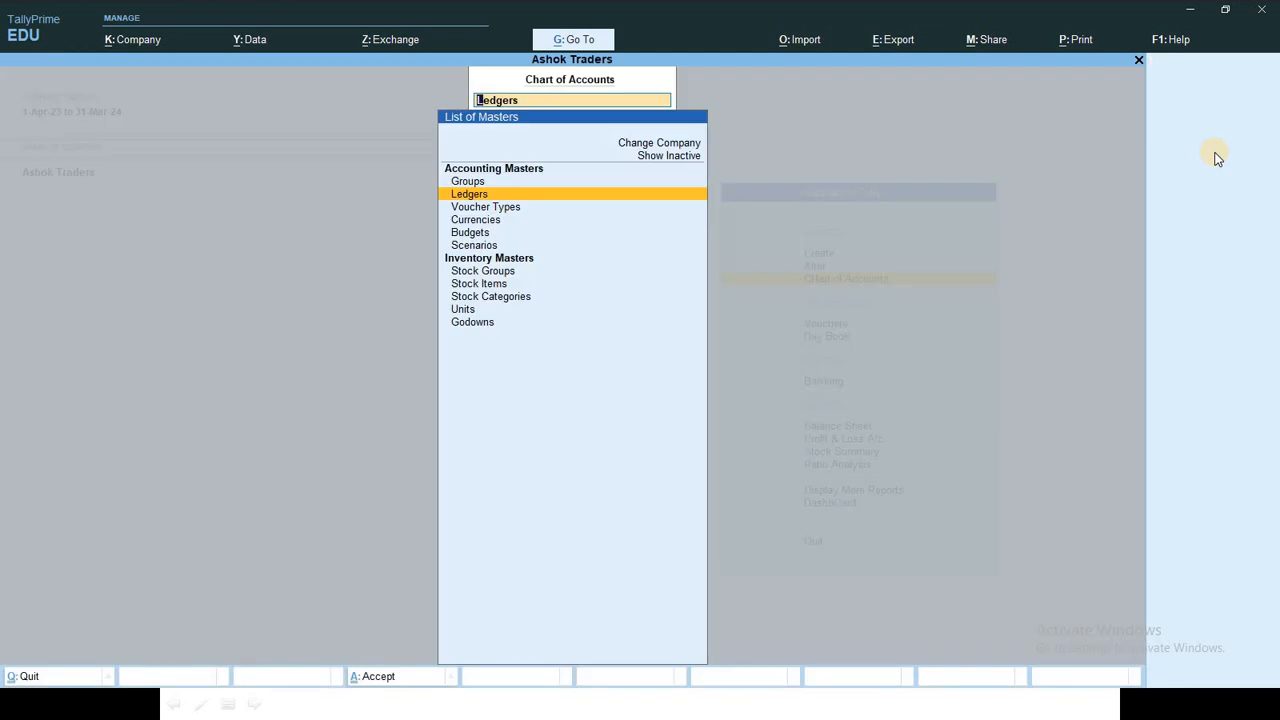
key("BackSpace")
key("Escape")
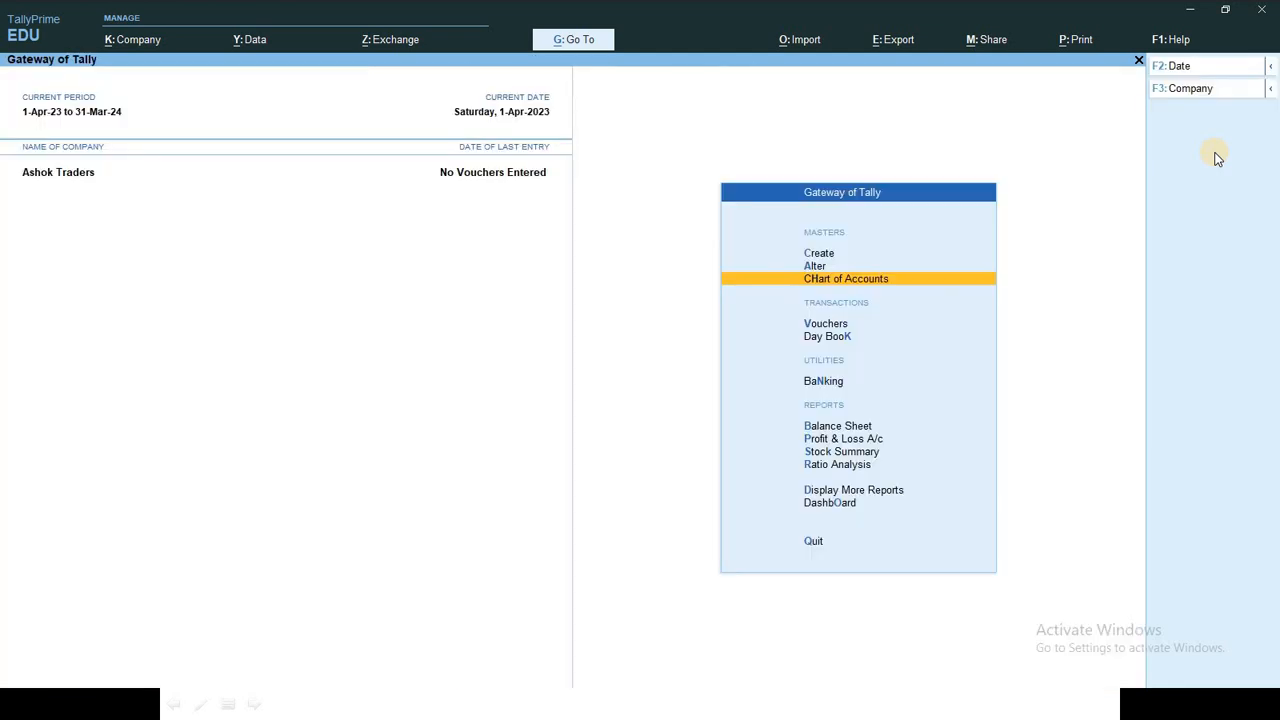
key("Return")
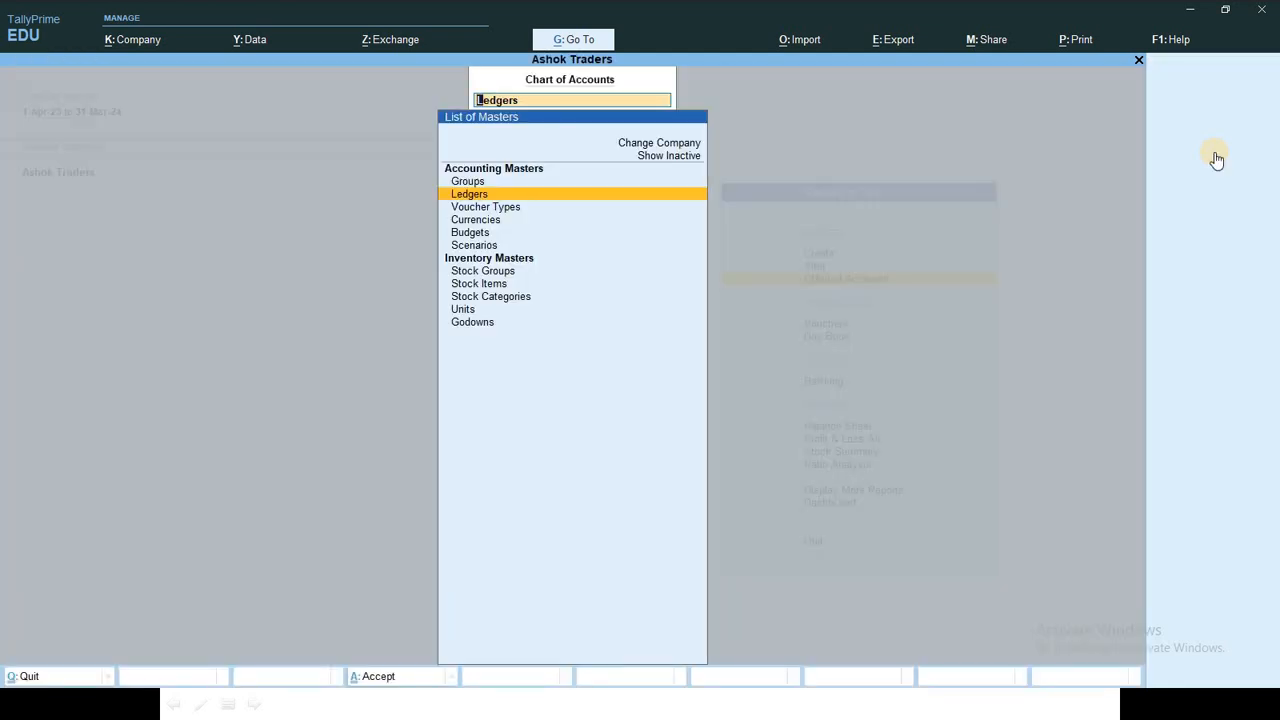
key("Return")
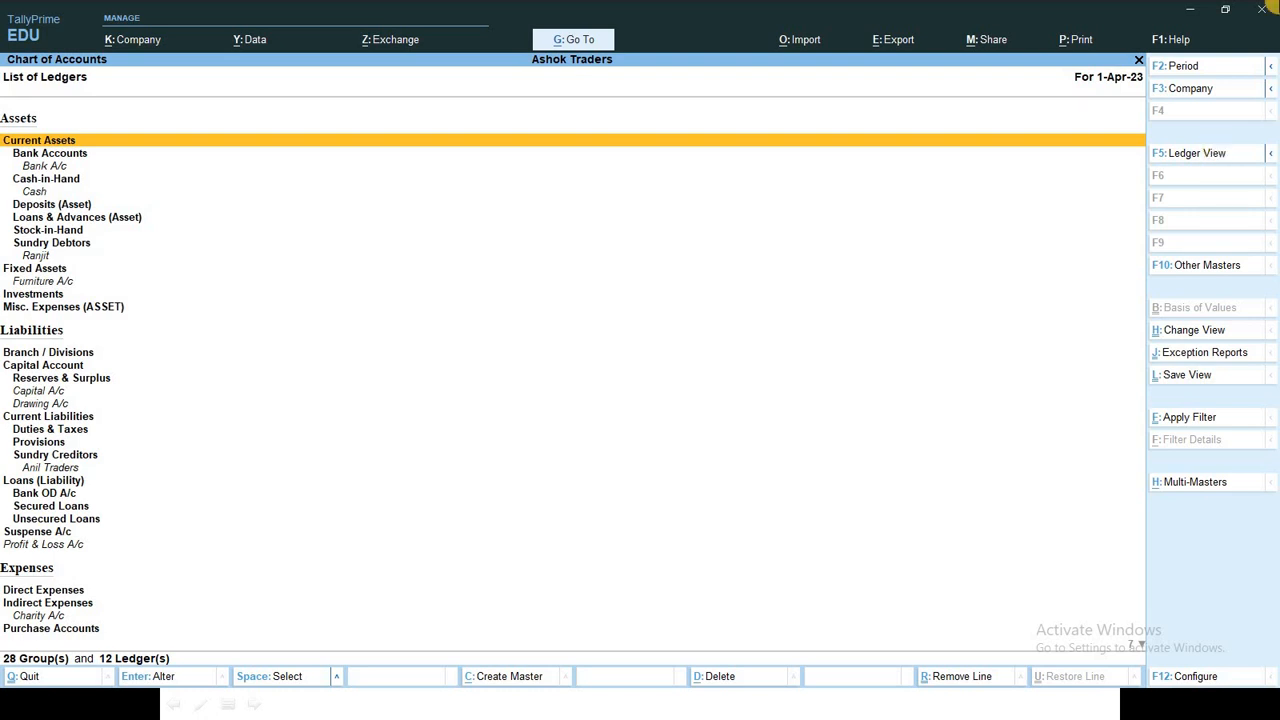
key("F5")
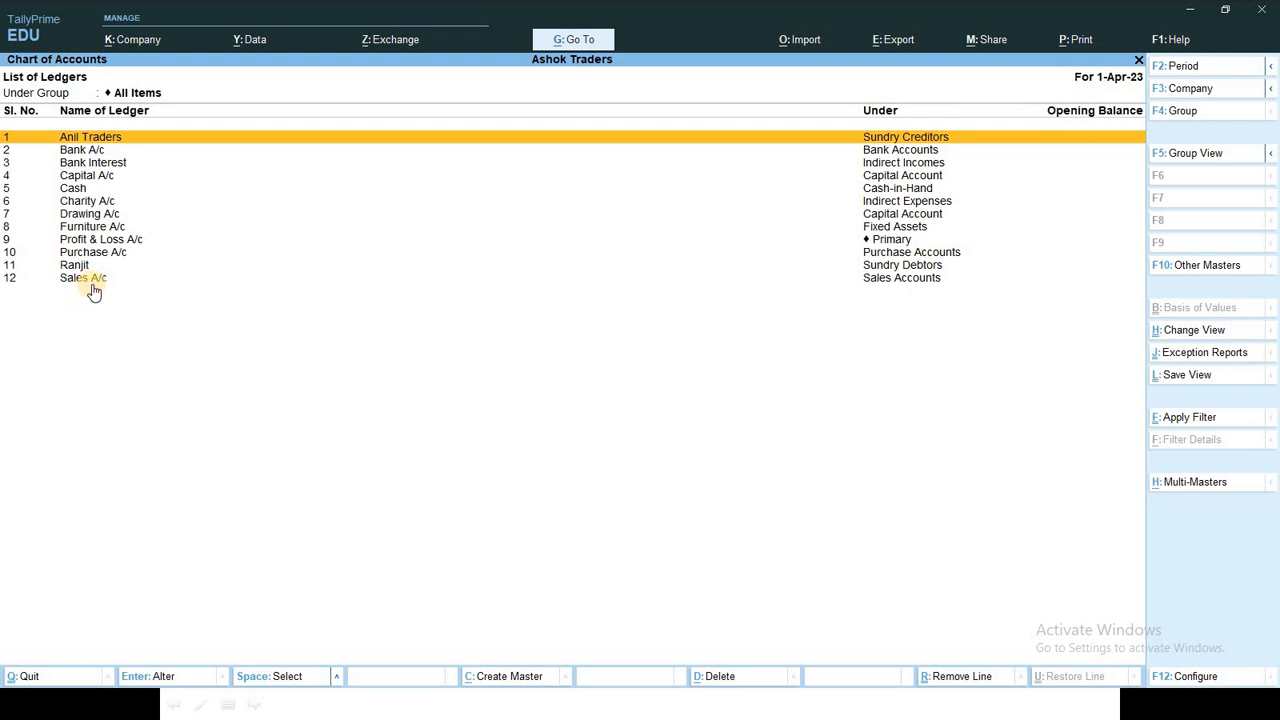
left_click(107, 193)
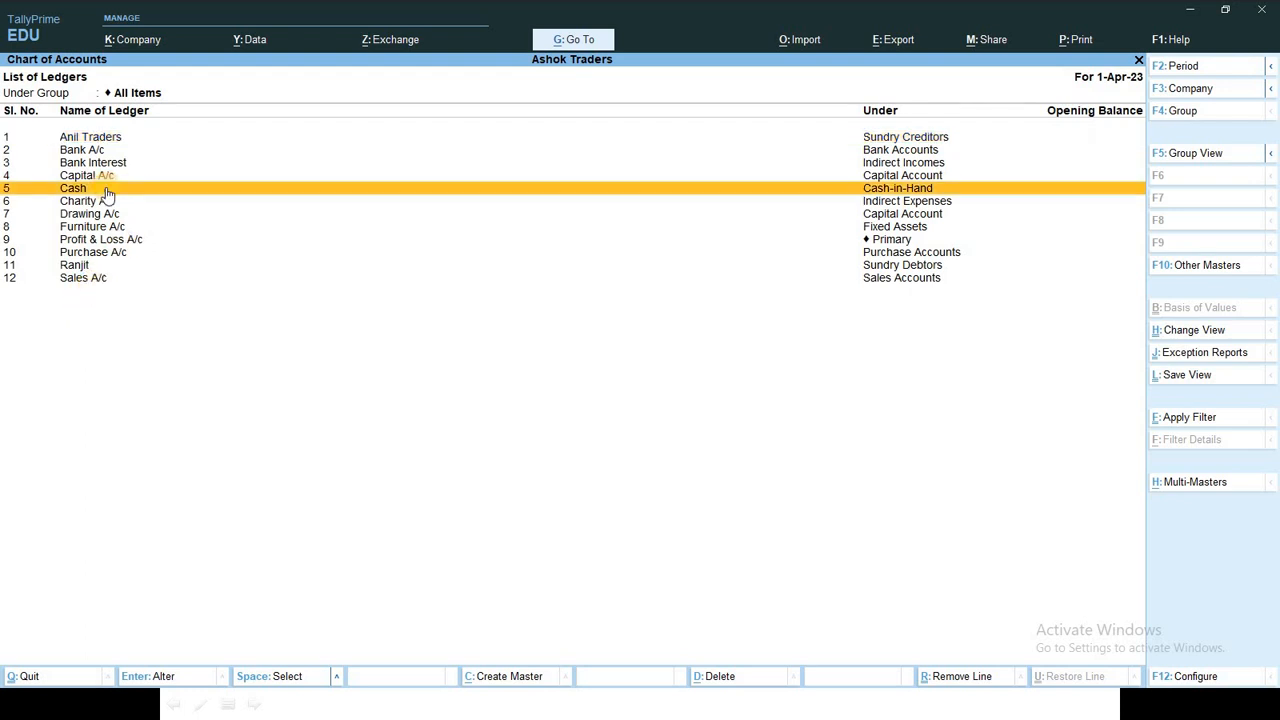
left_click(126, 244)
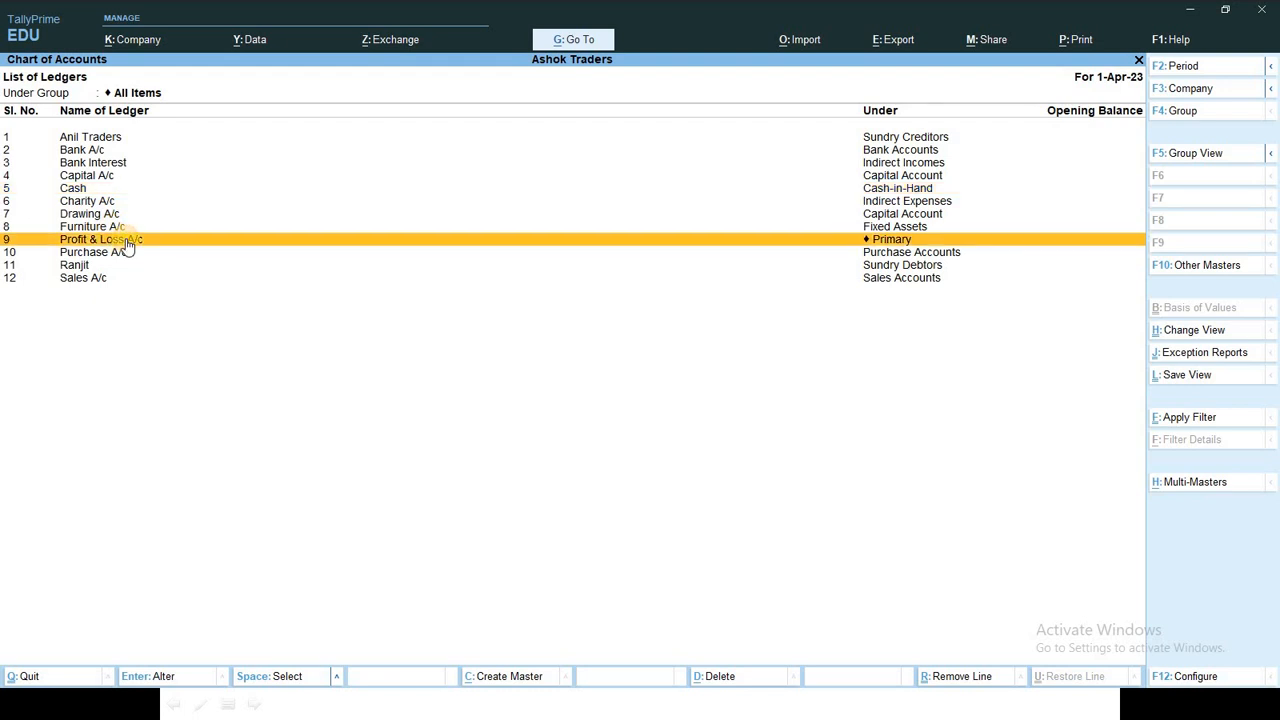
key("Escape")
key("Escape")
key("Escape")
key("Escape")
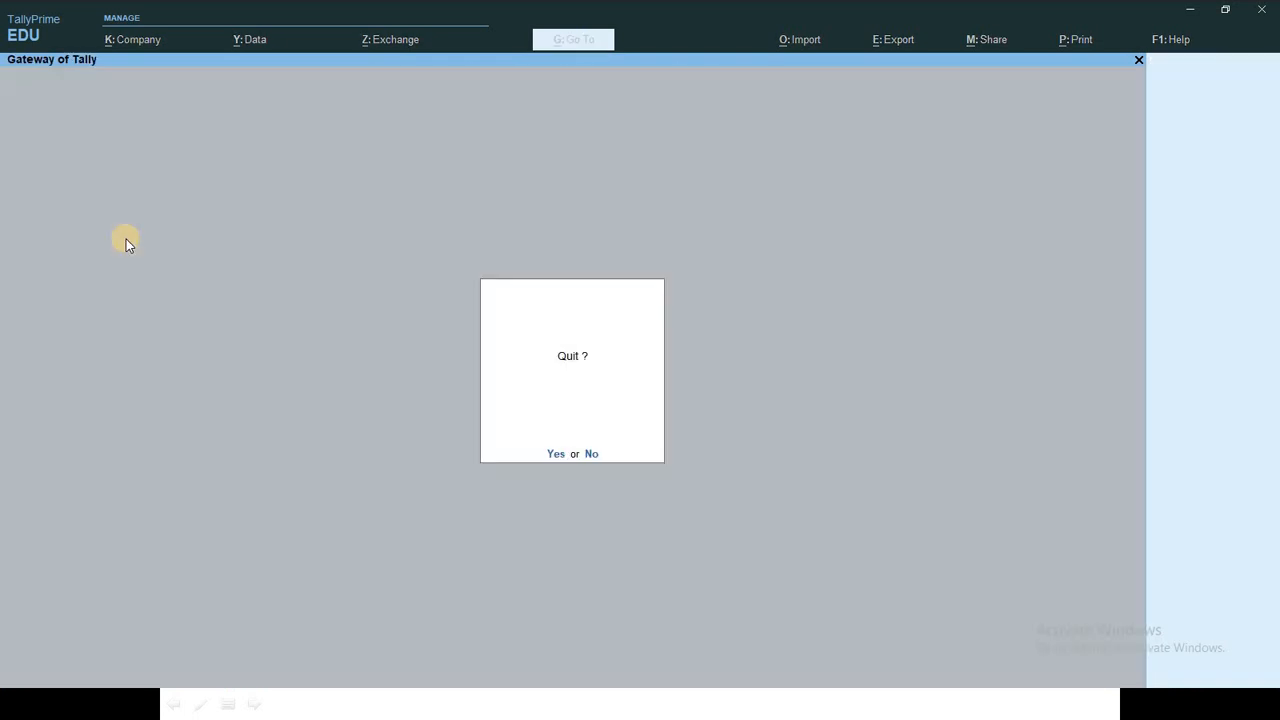
Step: Open voucher entry for Ashok Traders and set the voucher date to 1-Apr-2023
key("Down")
key("Down")
key("Down")
key("Down")
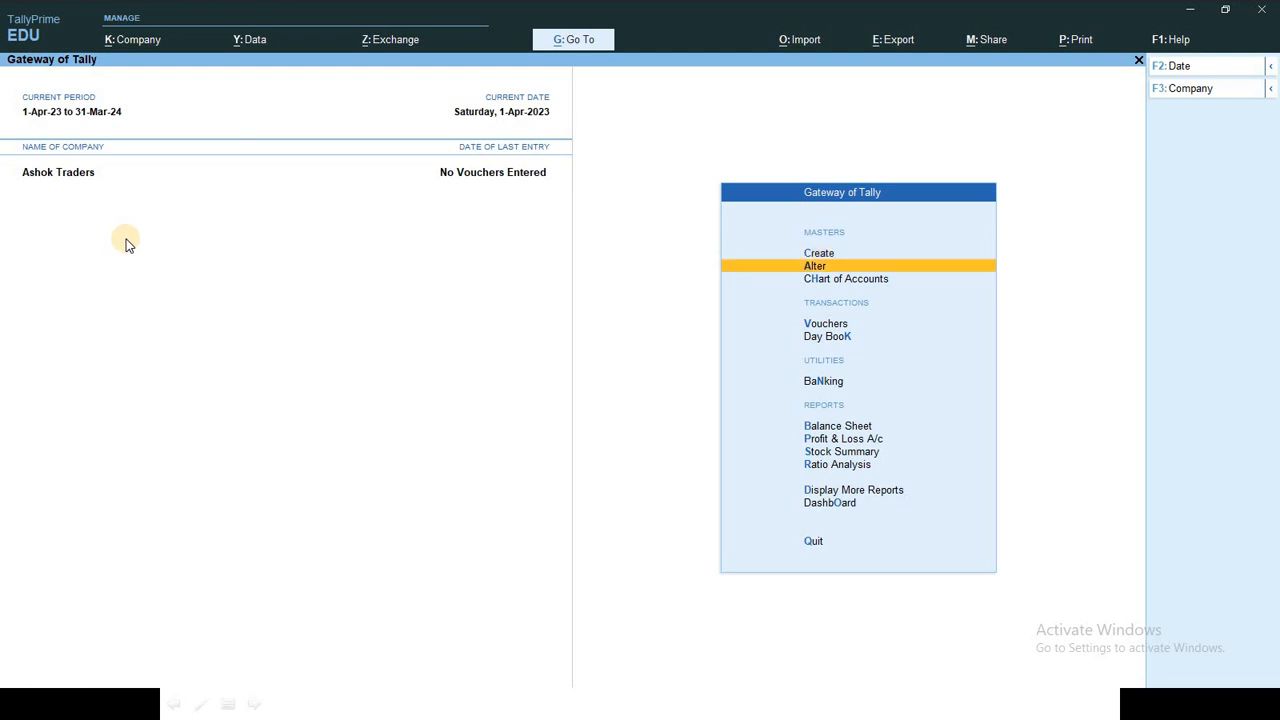
key("Up")
key("Return")
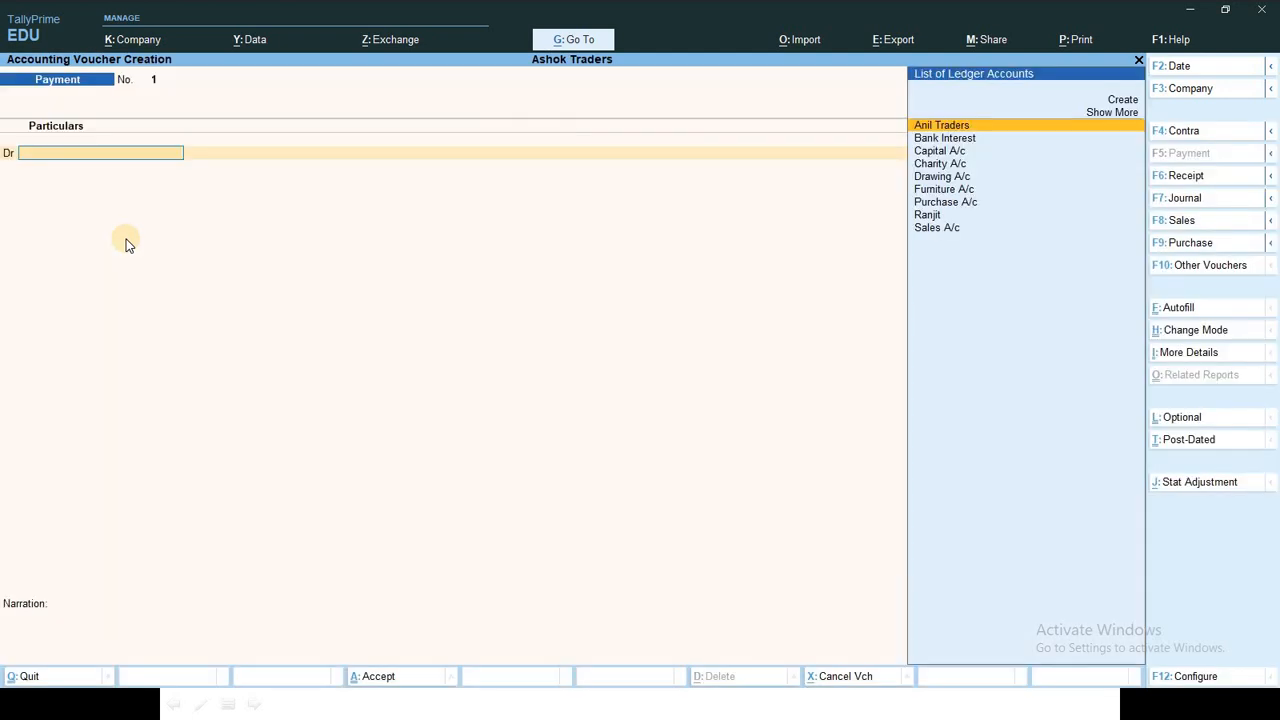
key("F2")
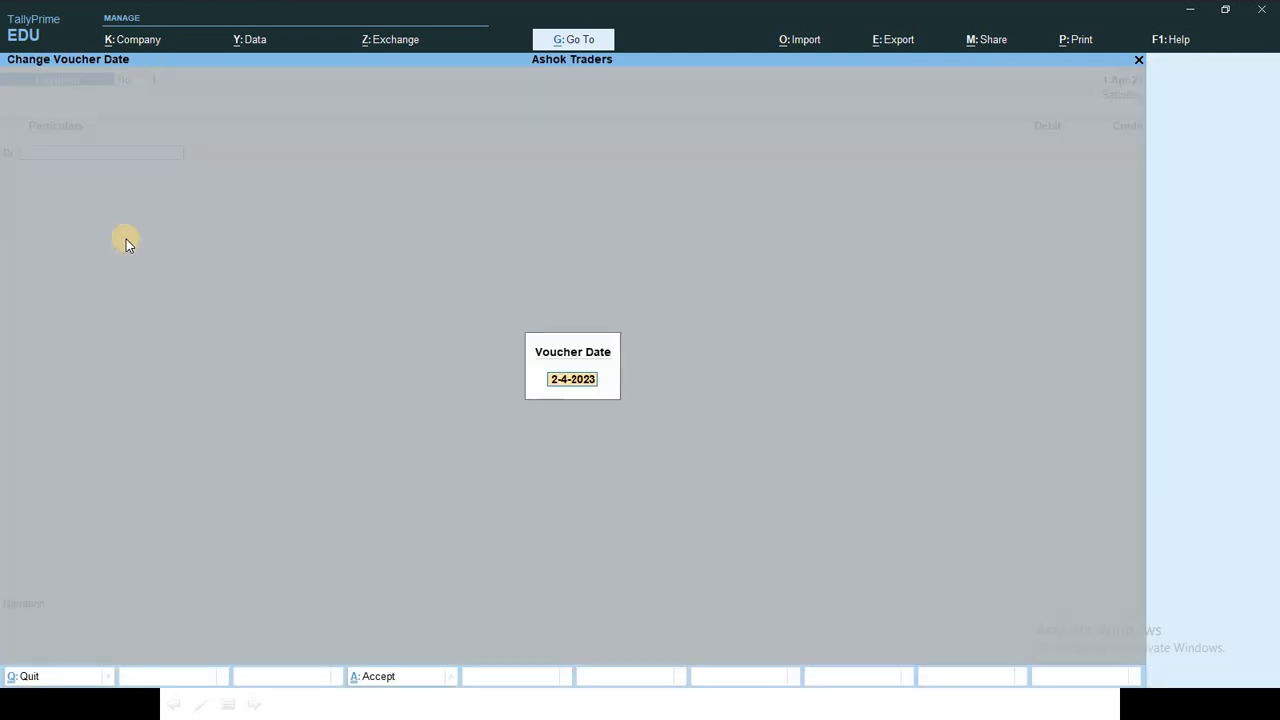
type("1")
key("Return")
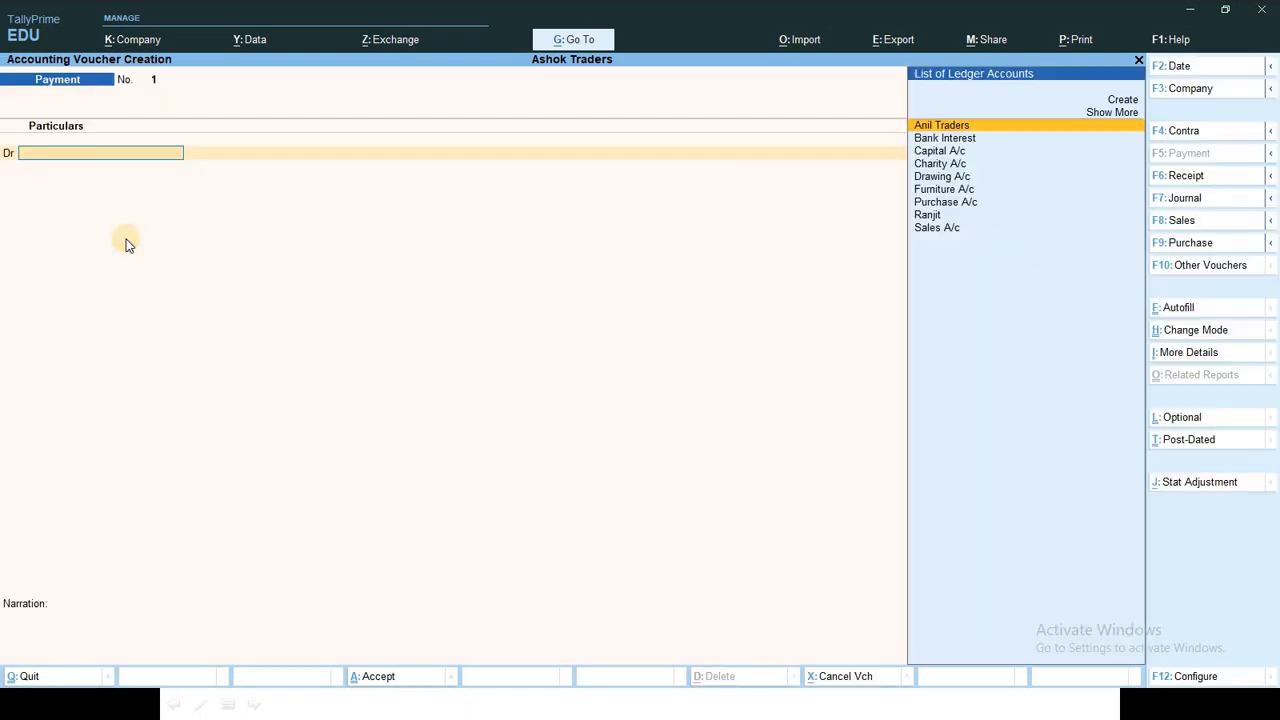
key("alt+Tab")
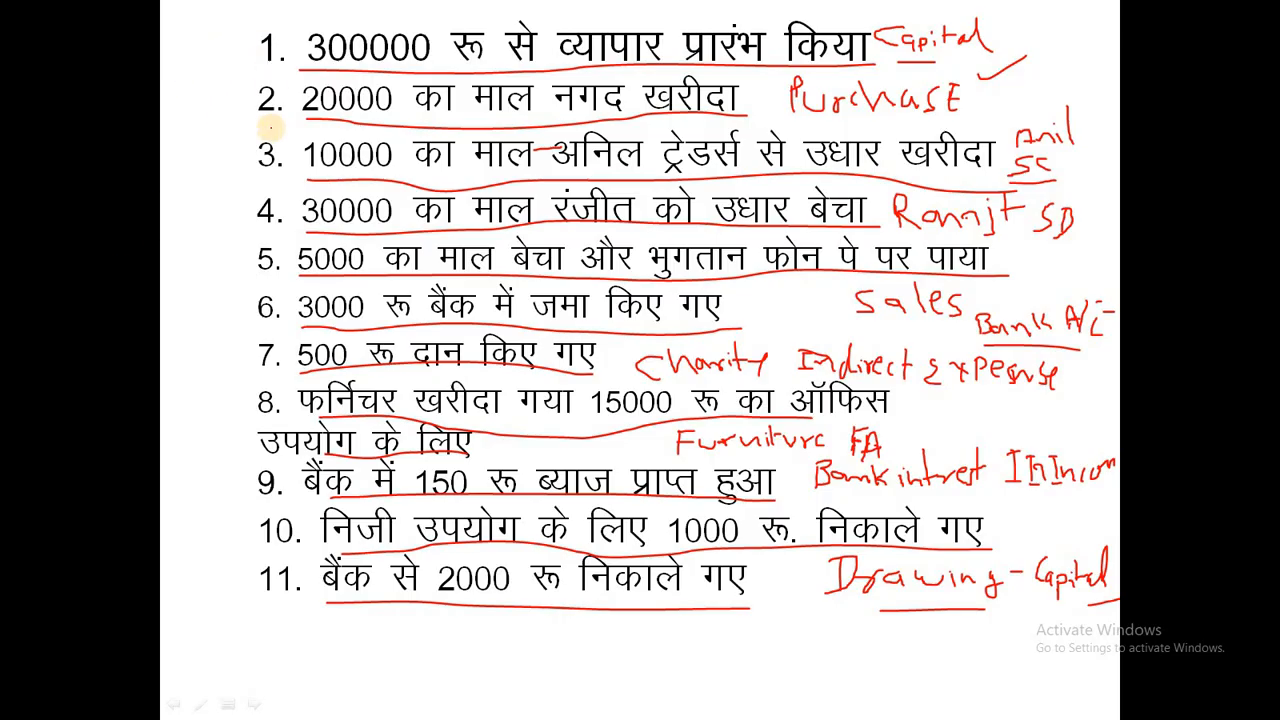
Step: Circle the numbers of transactions 1 to 5 in red on the slide
mouse_move(258, 35)
left_mouse_down()
mouse_move(252, 56)
mouse_move(282, 62)
mouse_move(272, 28)
mouse_move(252, 64)
mouse_move(258, 118)
mouse_move(288, 100)
mouse_move(262, 76)
left_mouse_up()
mouse_move(255, 135)
left_mouse_down()
mouse_move(288, 174)
mouse_move(268, 136)
mouse_move(246, 172)
mouse_move(280, 222)
mouse_move(264, 180)
mouse_move(262, 236)
mouse_move(246, 240)
mouse_move(262, 258)
mouse_move(244, 228)
left_mouse_up()
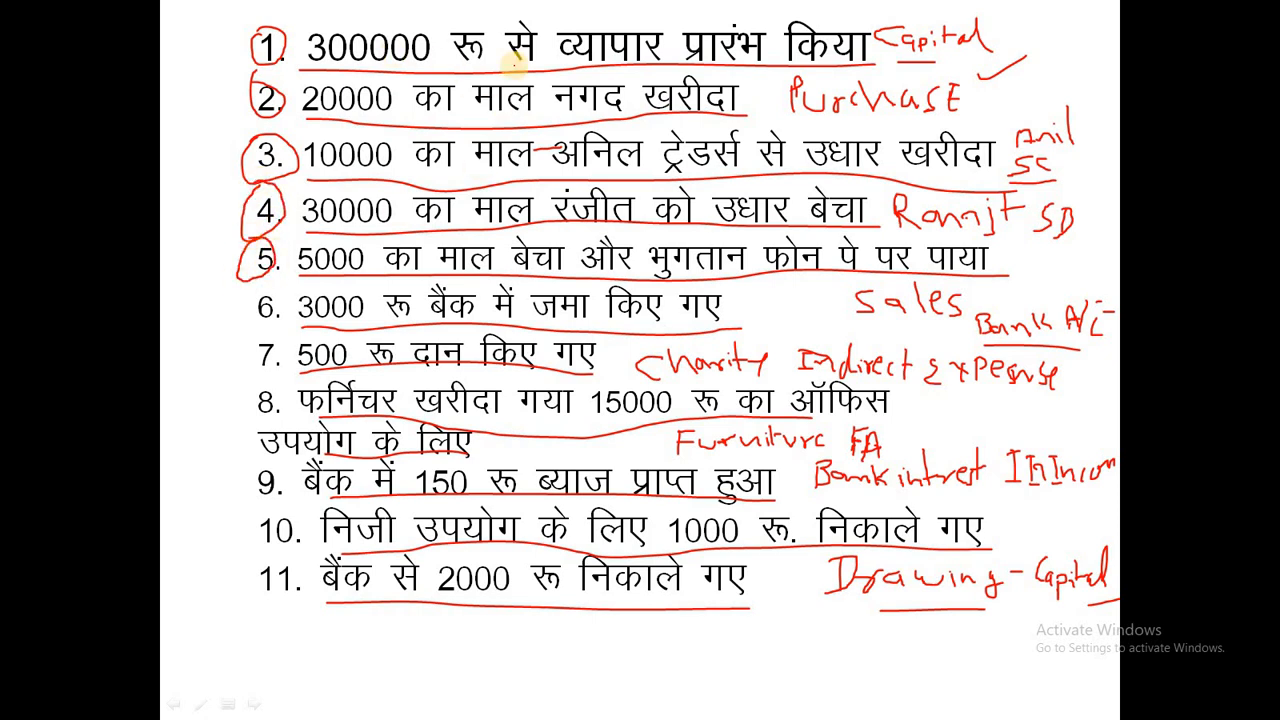
key("alt+Tab")
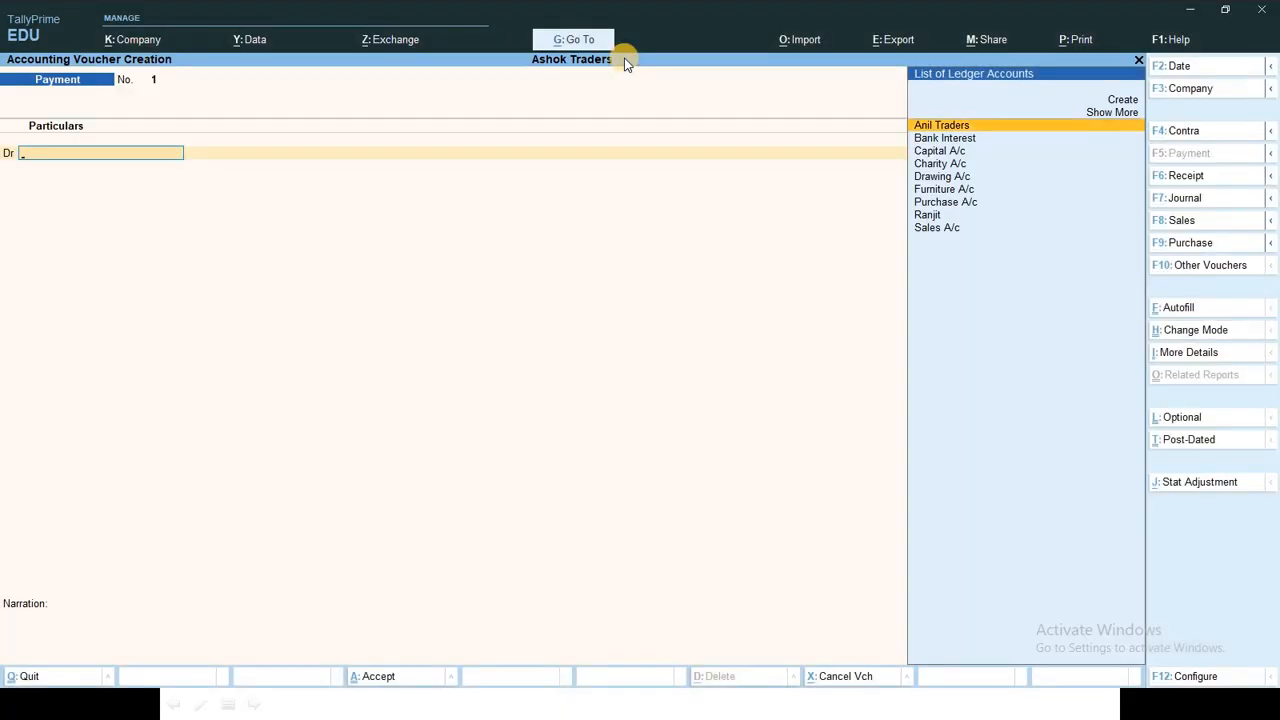
Step: Enter a Receipt voucher crediting Capital A/c and debiting Cash 3,00,000
key("F6")
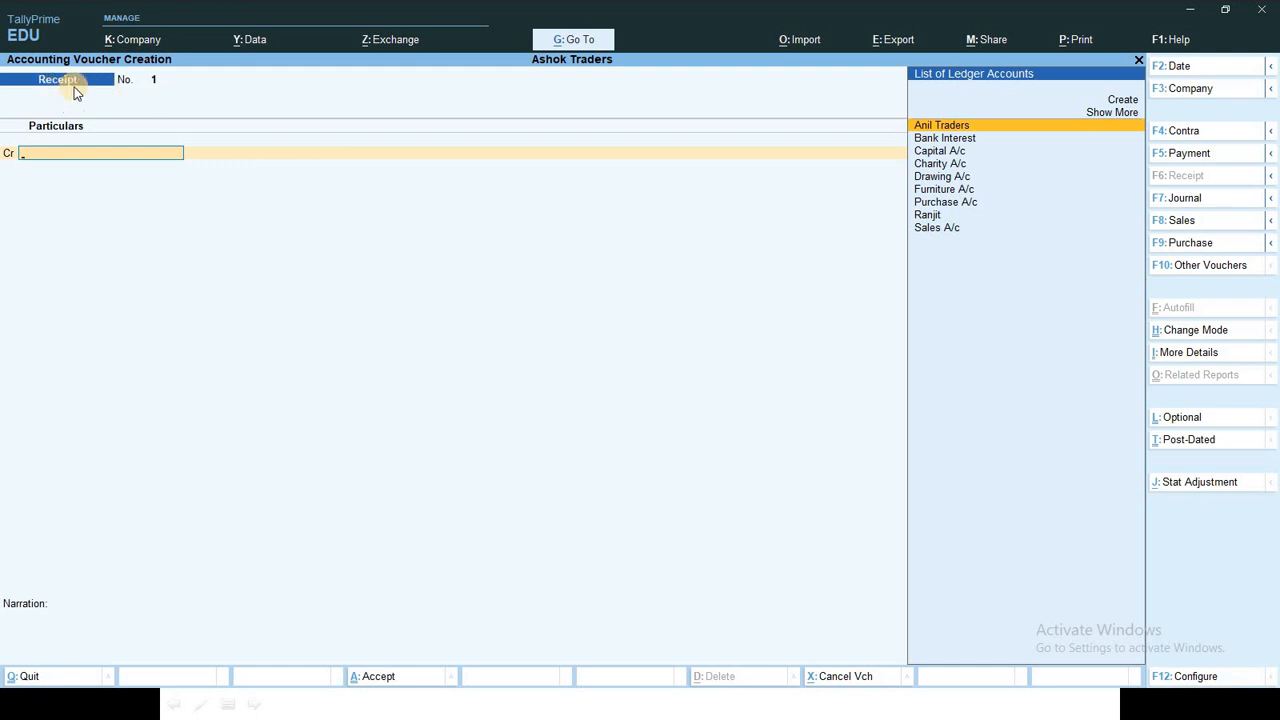
key("Down")
key("Down")
key("Return")
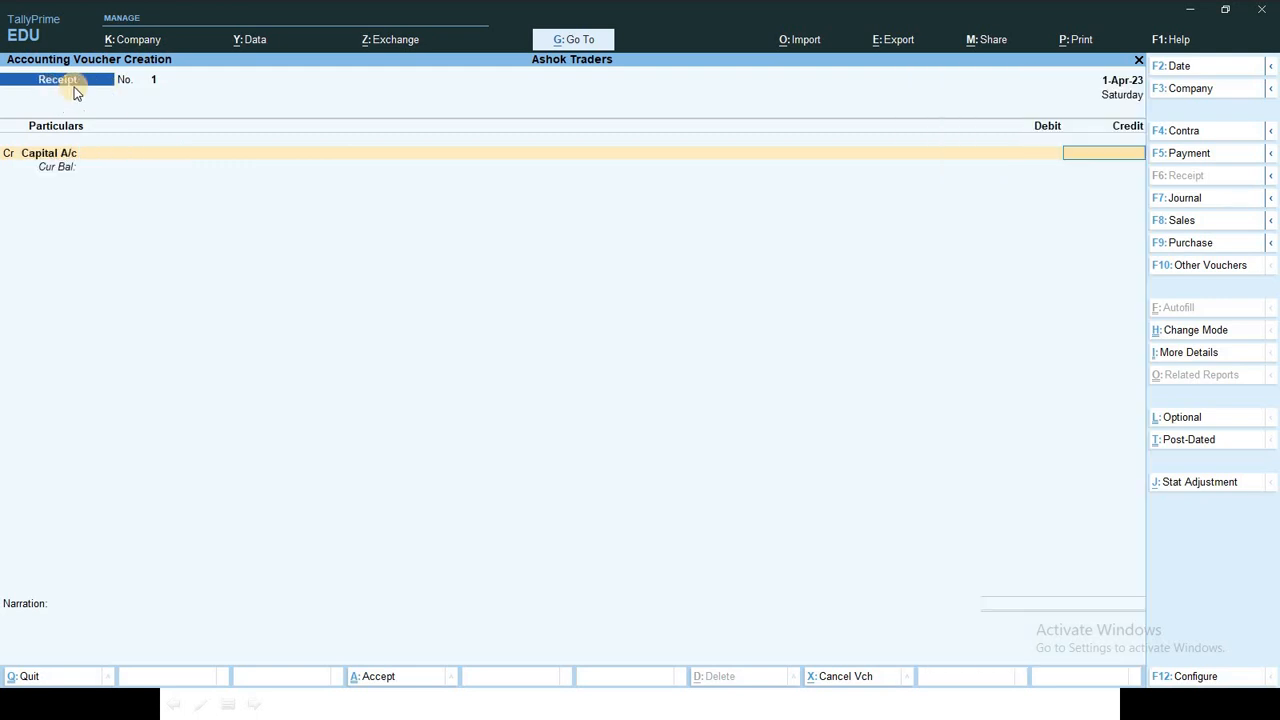
type("300000")
key("Return")
key("Return")
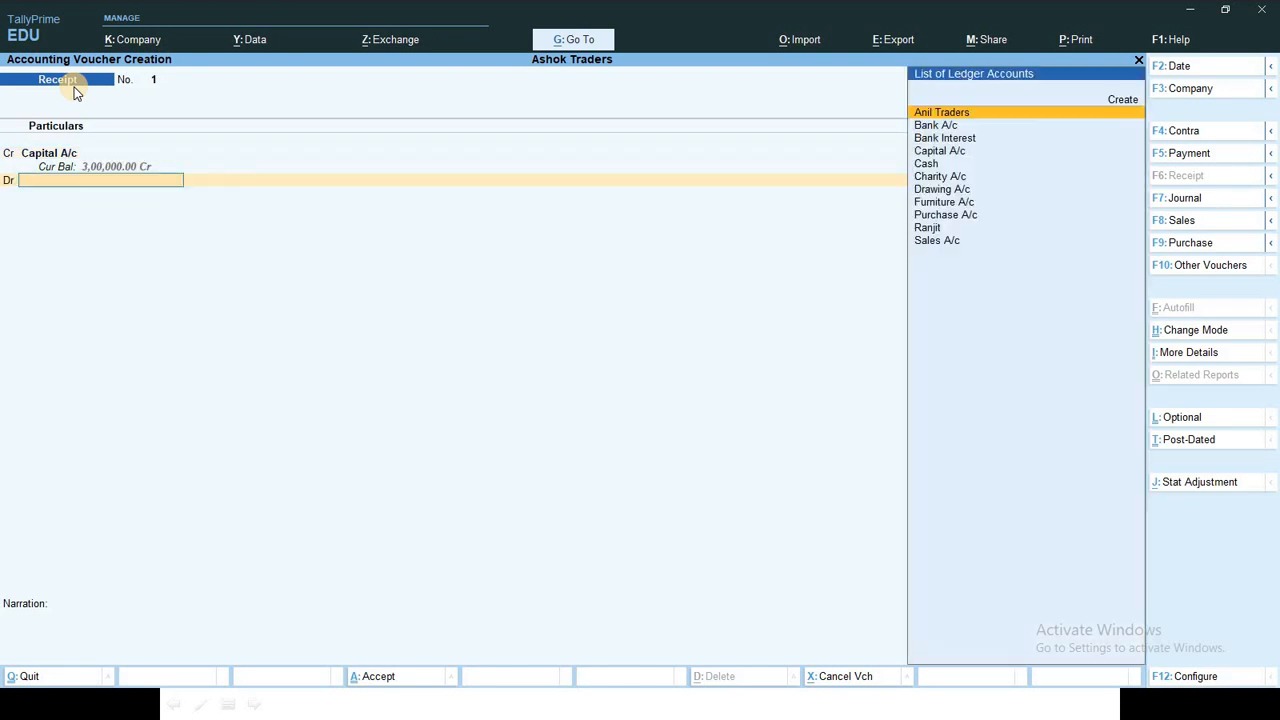
key("Down")
key("Down")
key("Down")
key("Down")
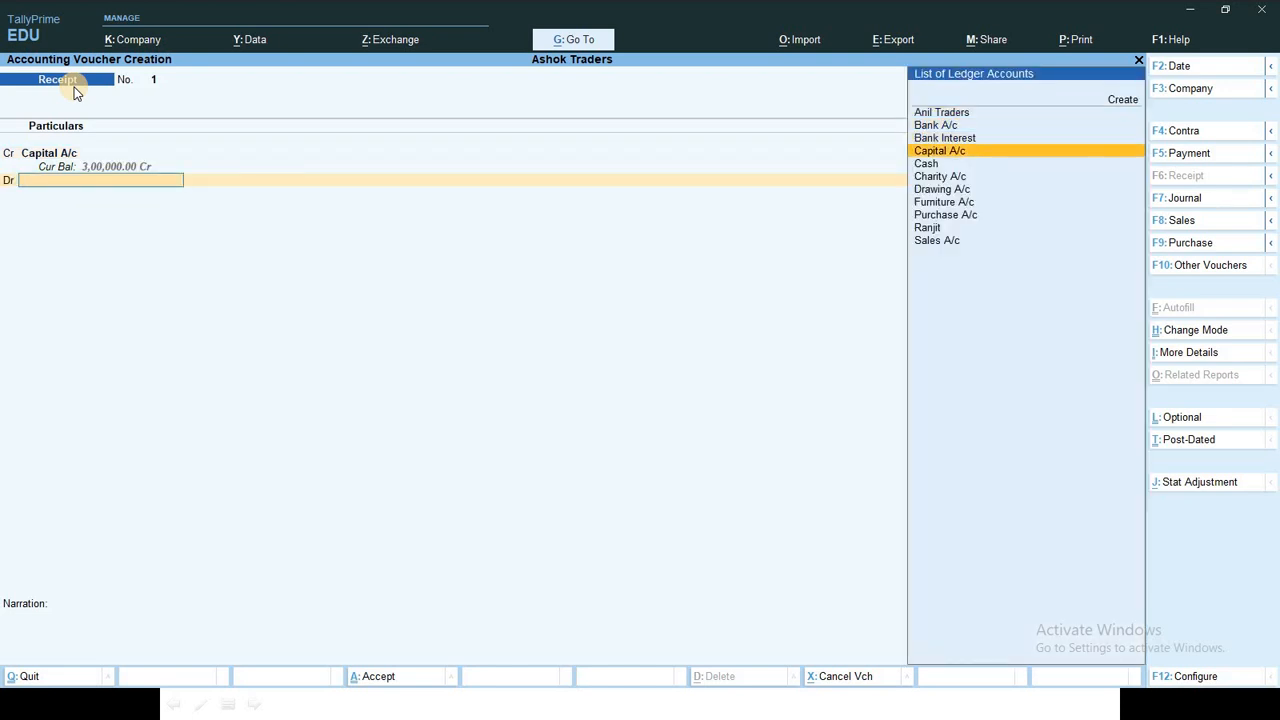
key("Return")
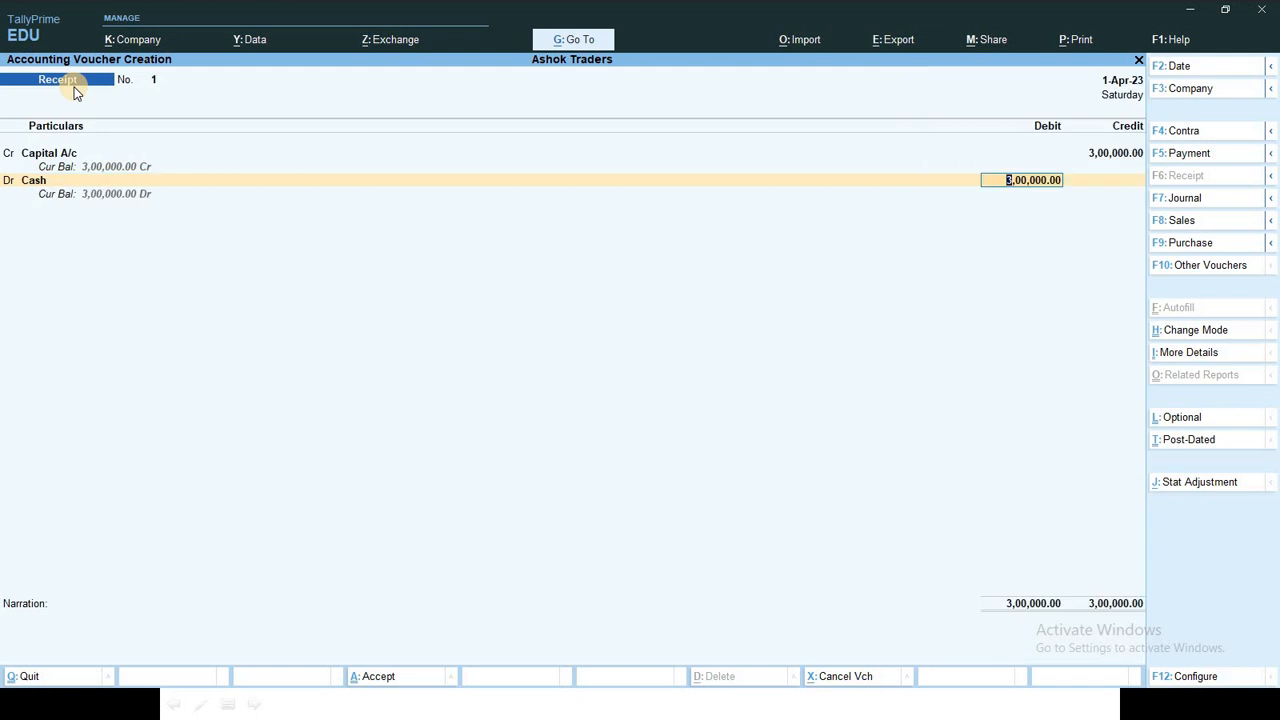
key("Return")
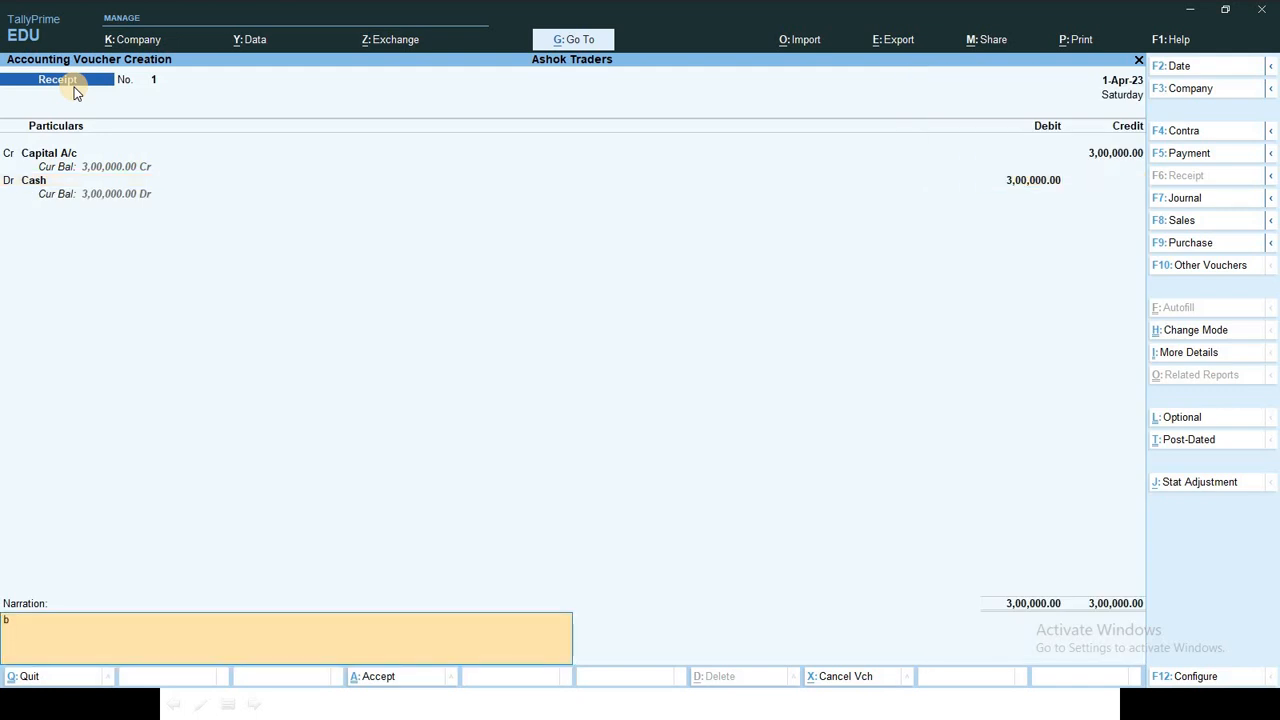
Step: Add the narration 'being business started' and save the receipt voucher
key("BackSpace")
type("Neing")
key("BackSpace")
key("BackSpace")
key("BackSpace")
key("BackSpace")
key("BackSpace")
type("being busine")
key("Return")
key("Return")
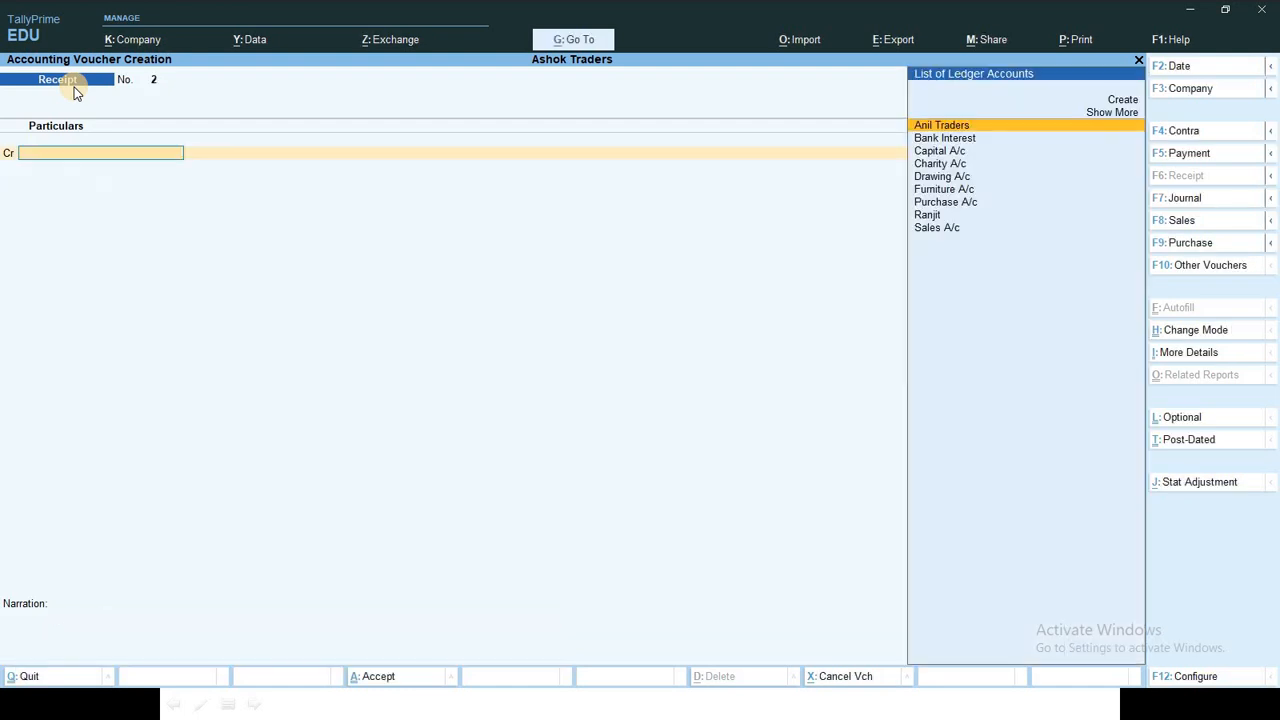
key("alt+Tab")
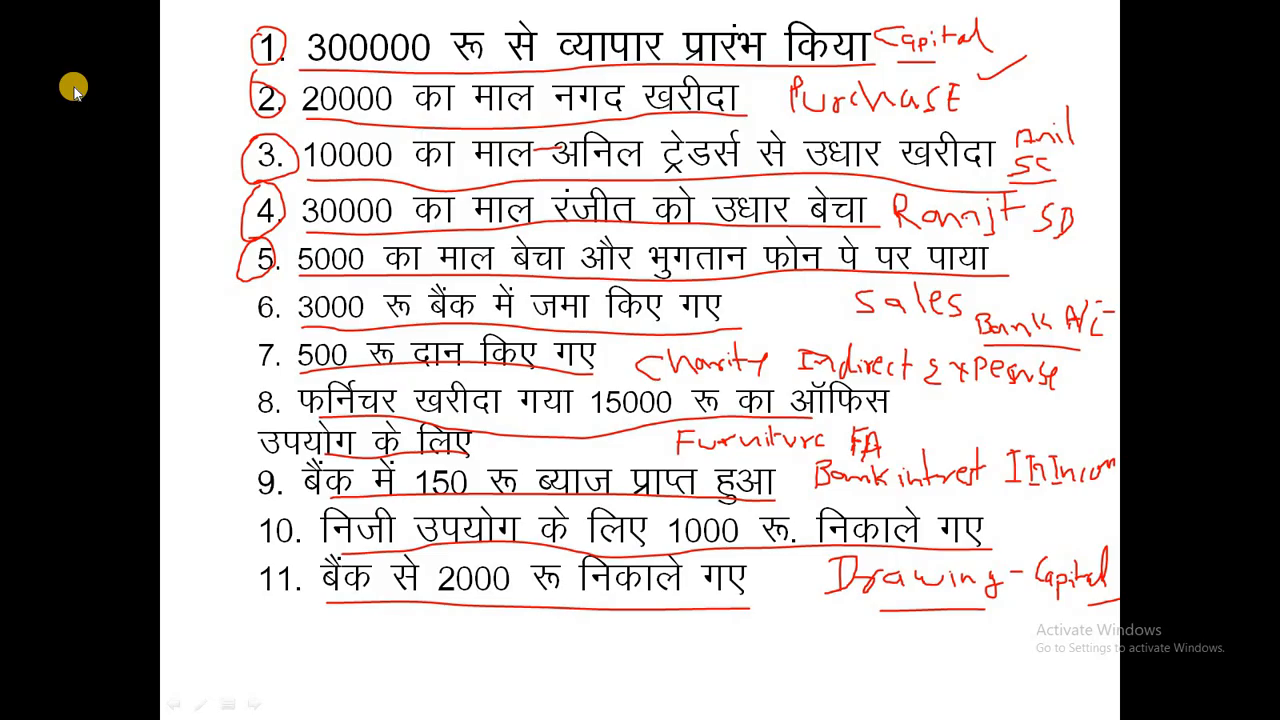
Step: Tick transactions 1 and 2 in red on the slide list
left_click_drag(218, 107, 258, 82)
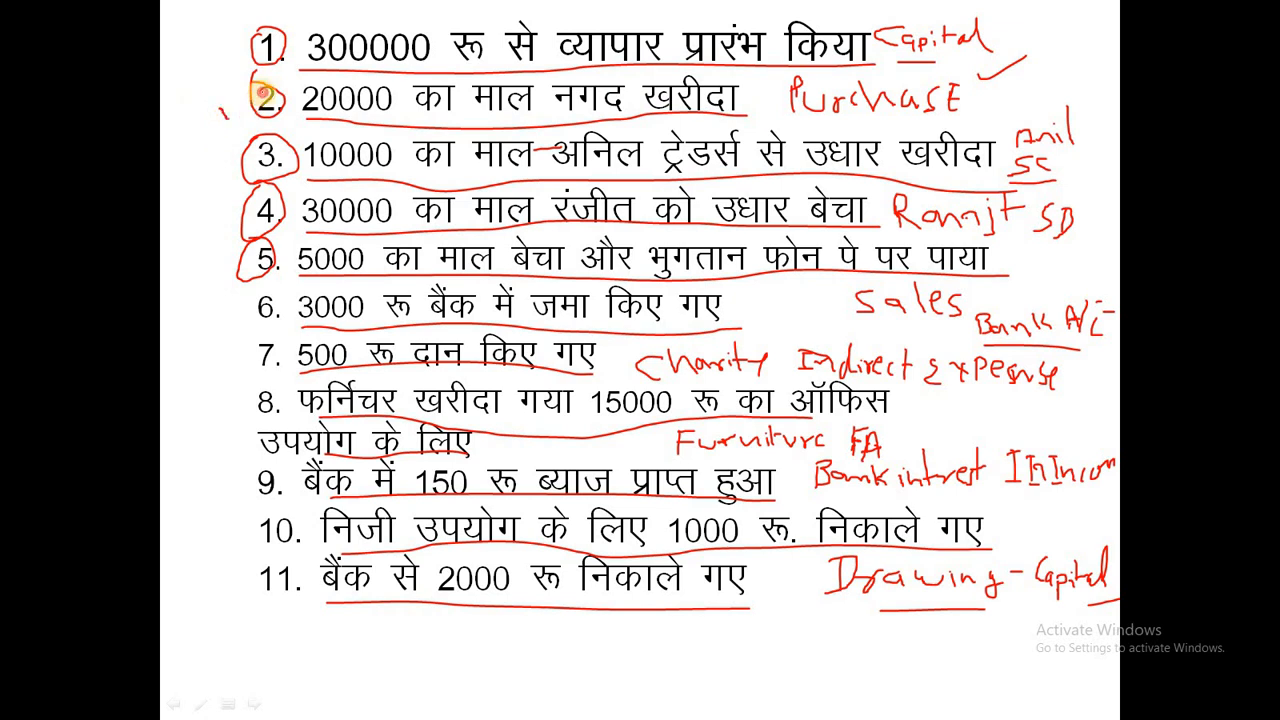
mouse_move(228, 40)
left_mouse_down()
mouse_move(242, 58)
mouse_move(266, 32)
left_mouse_up()
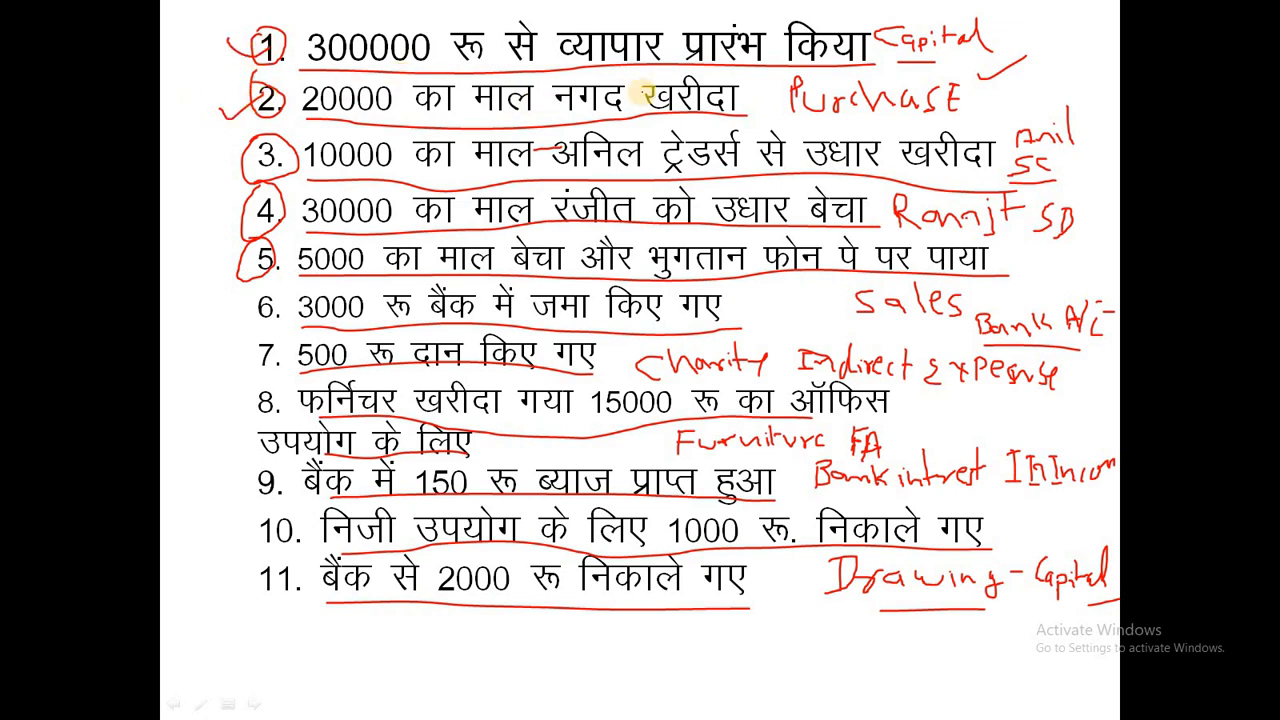
key("alt+Tab")
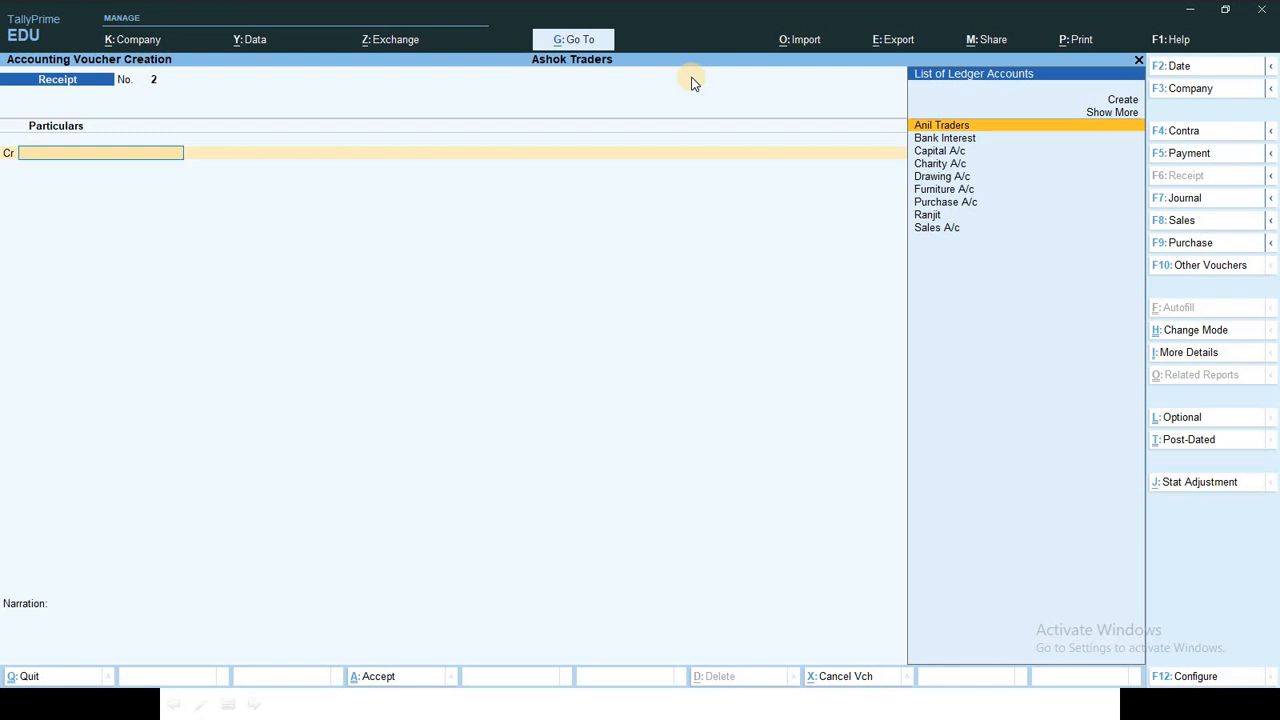
Step: Start a Purchase voucher in As Voucher mode with supplier invoice number 1254
key("F9")
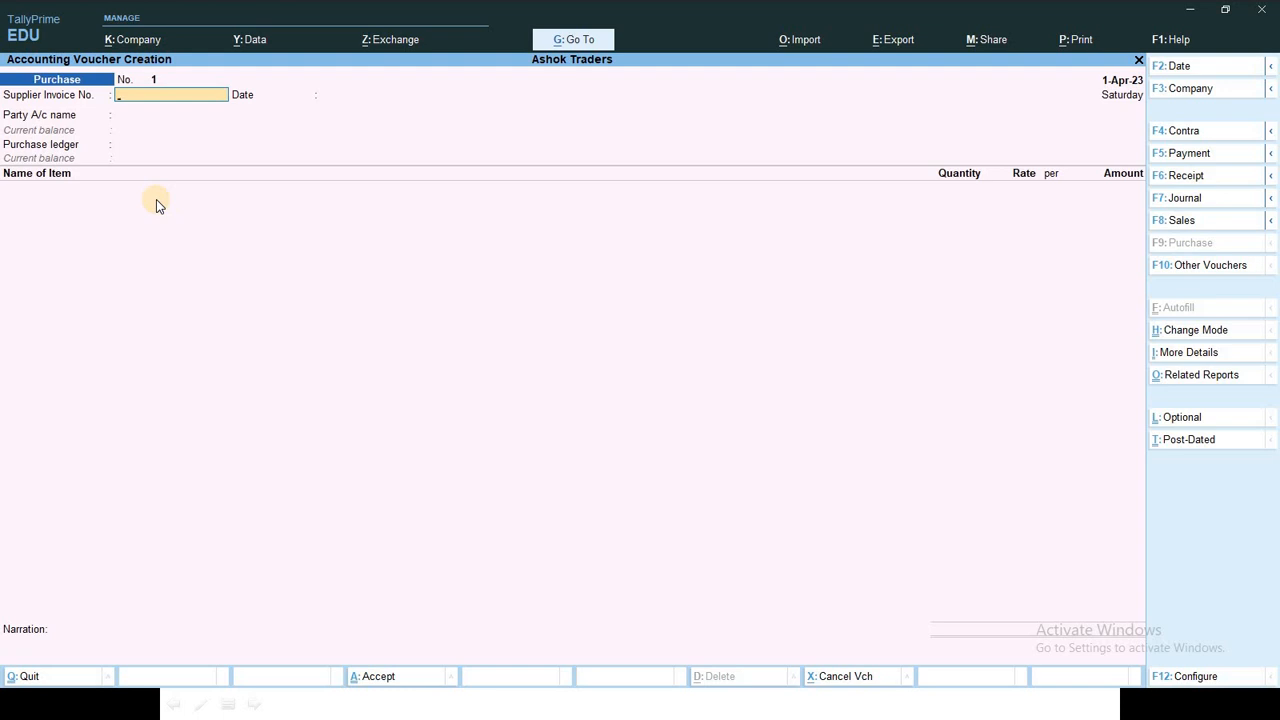
key("ctrl")
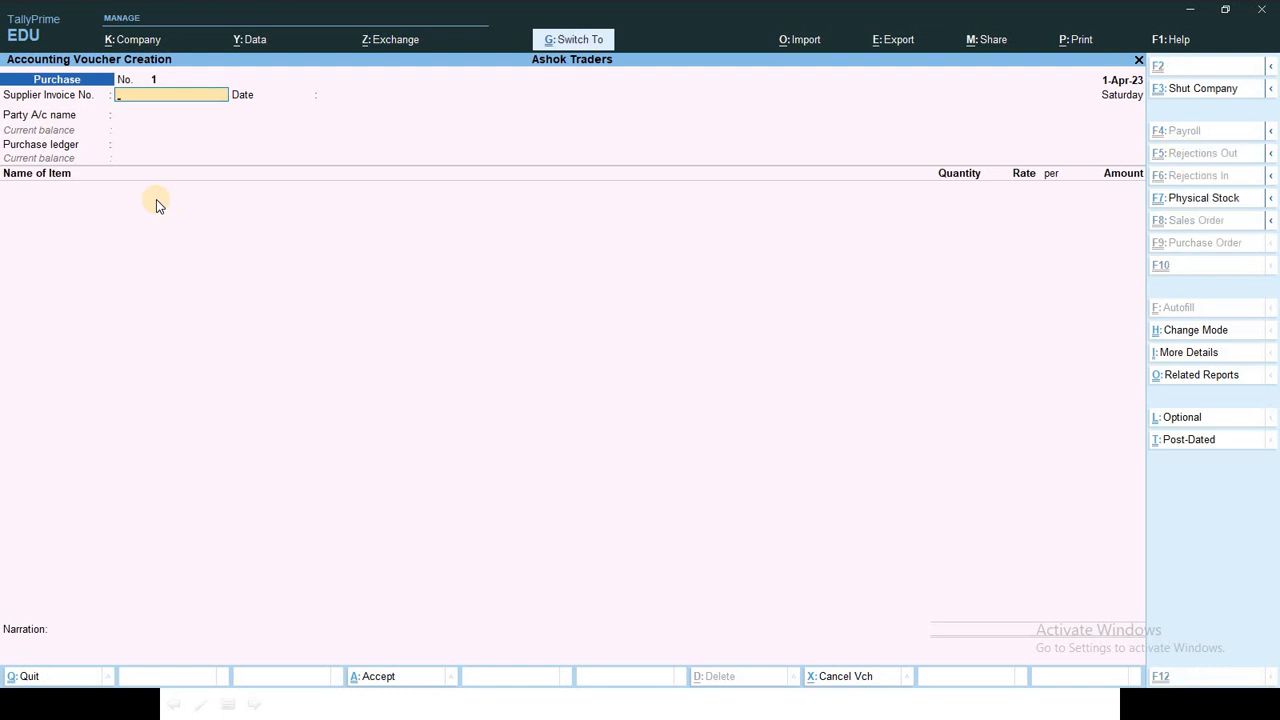
key("ctrl+h")
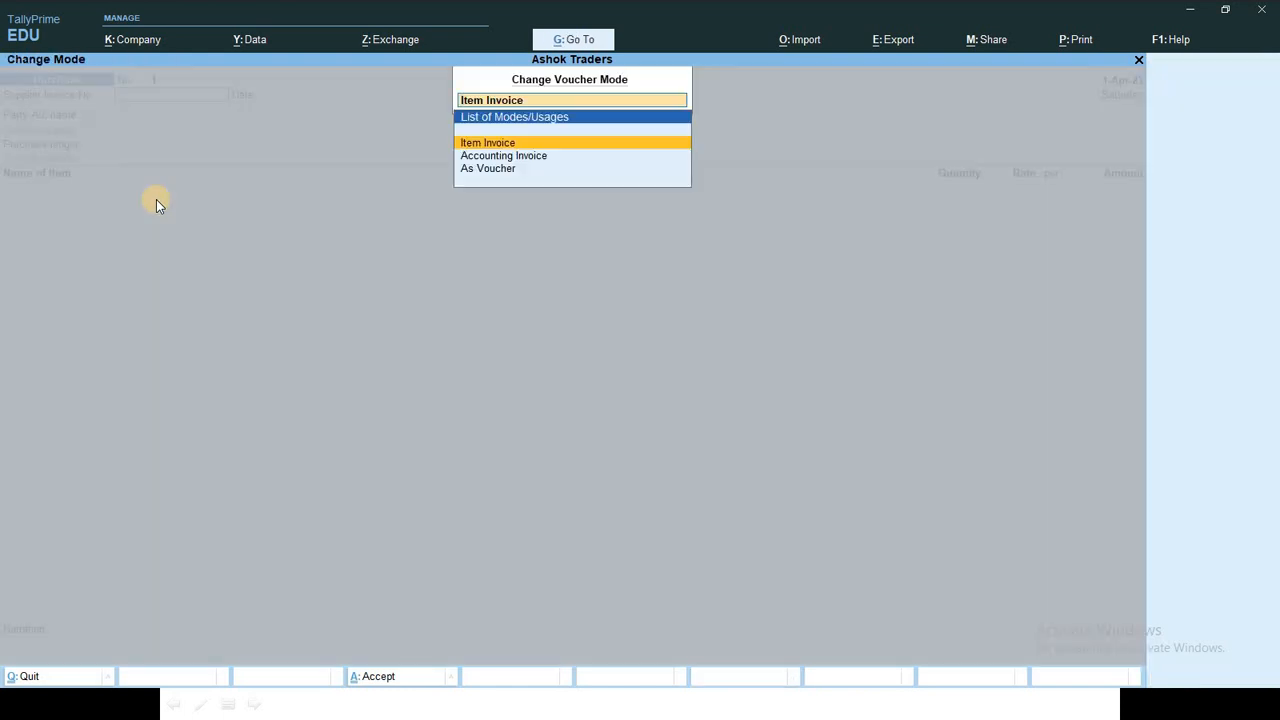
key("Down")
key("Down")
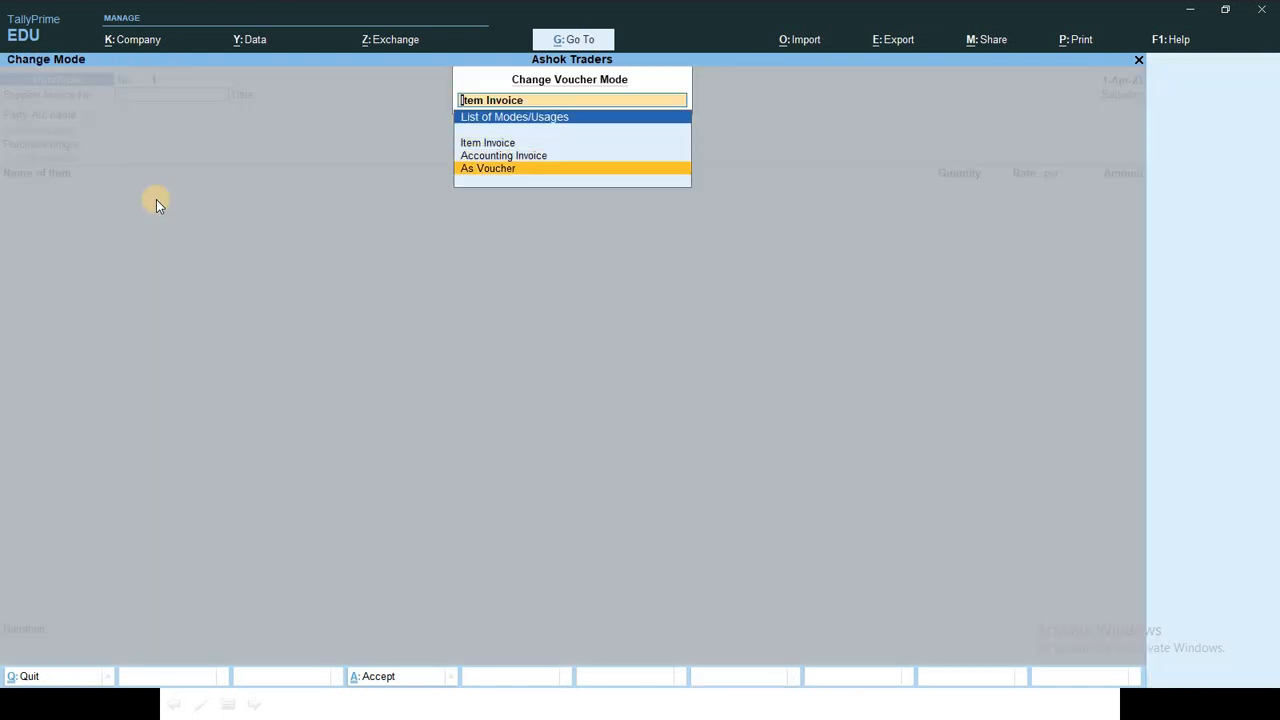
key("Return")
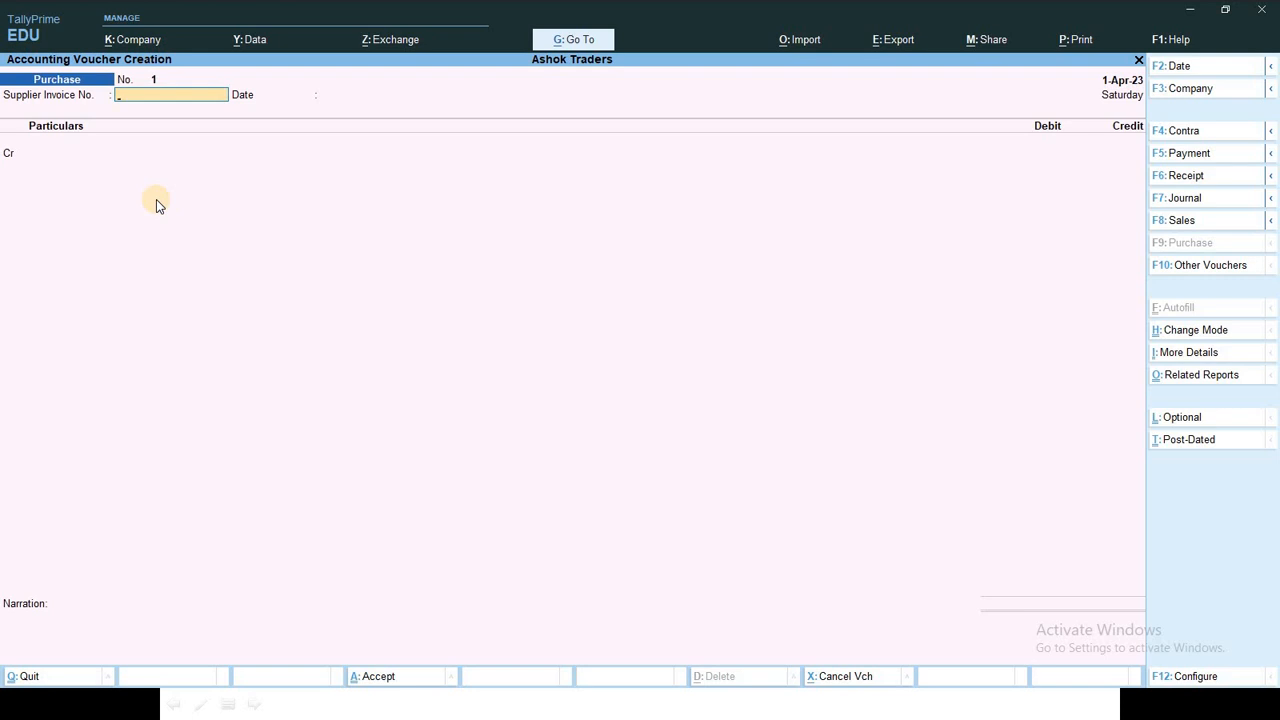
type("1254")
key("Return")
key("Return")
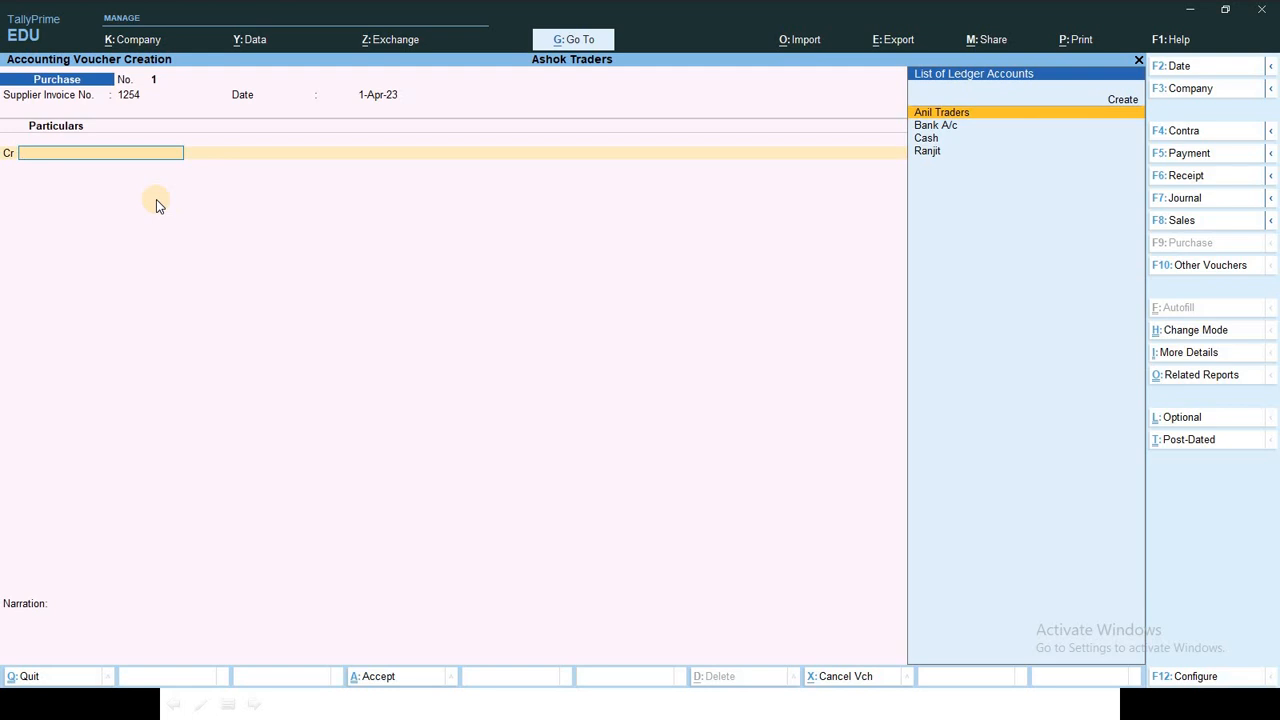
key("BackSpace")
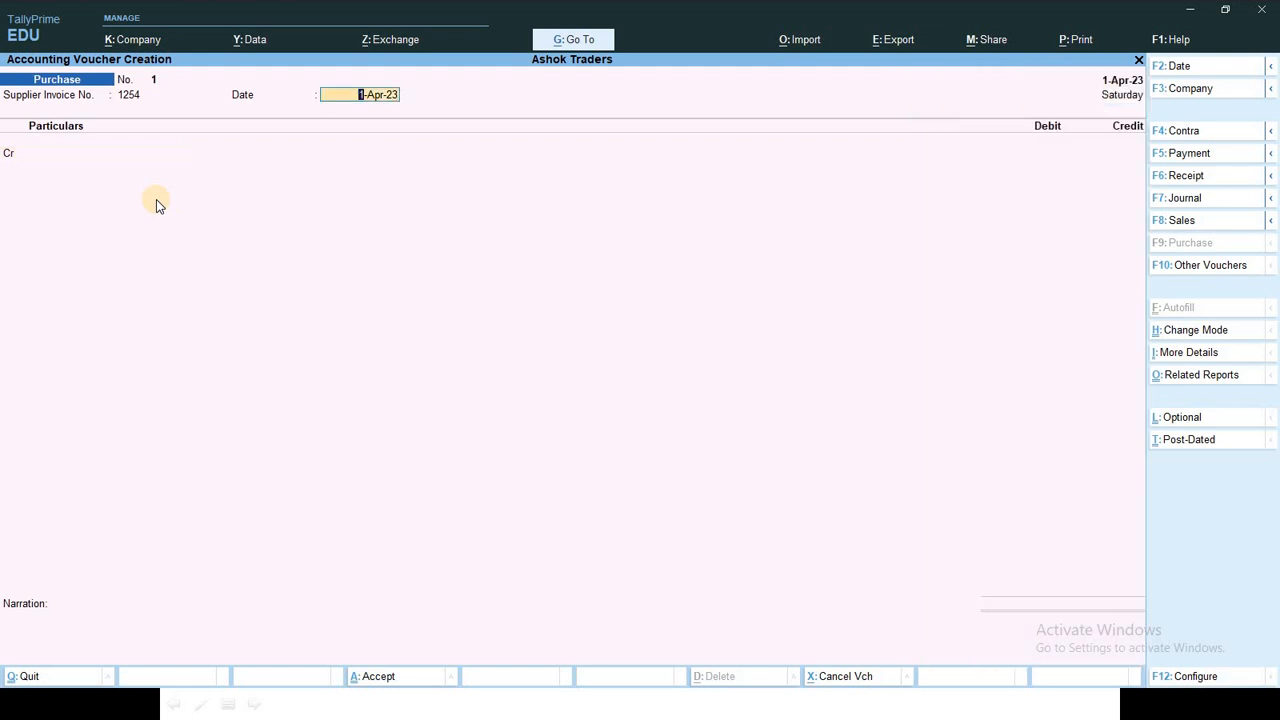
key("Return")
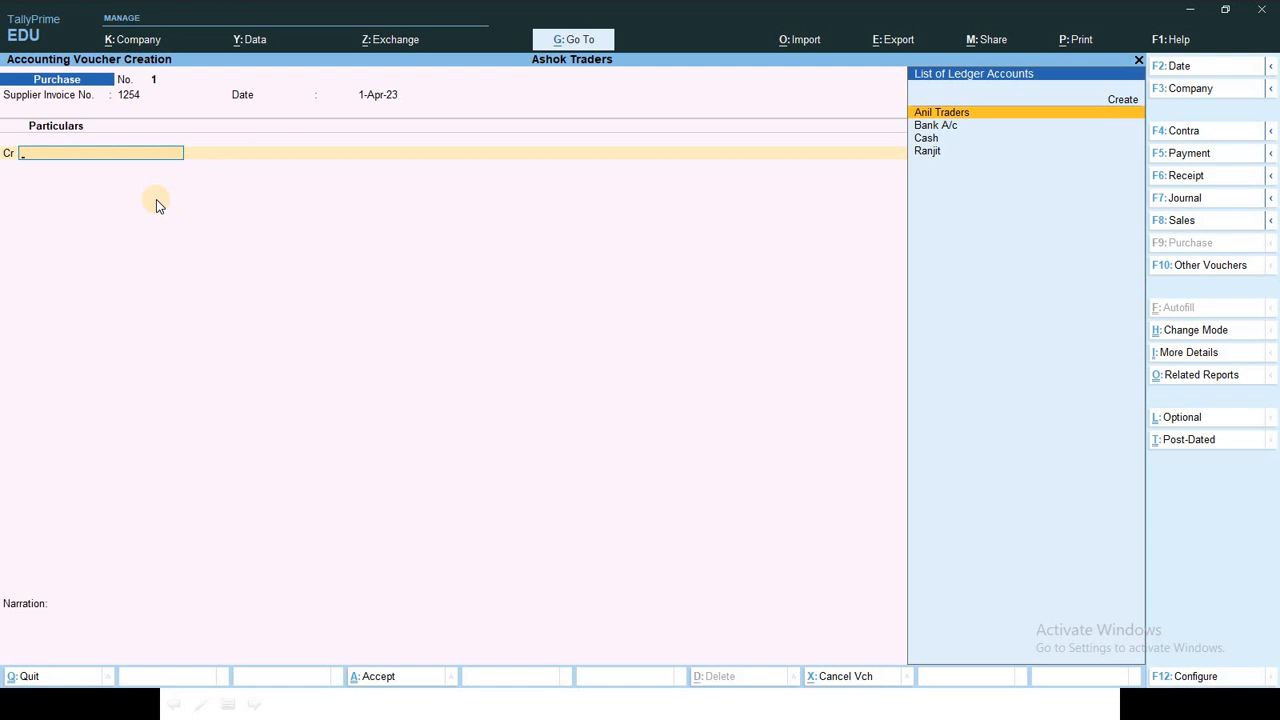
Step: Credit Cash 20,000 and debit Purchase A/c in the purchase voucher
key("Down")
key("Down")
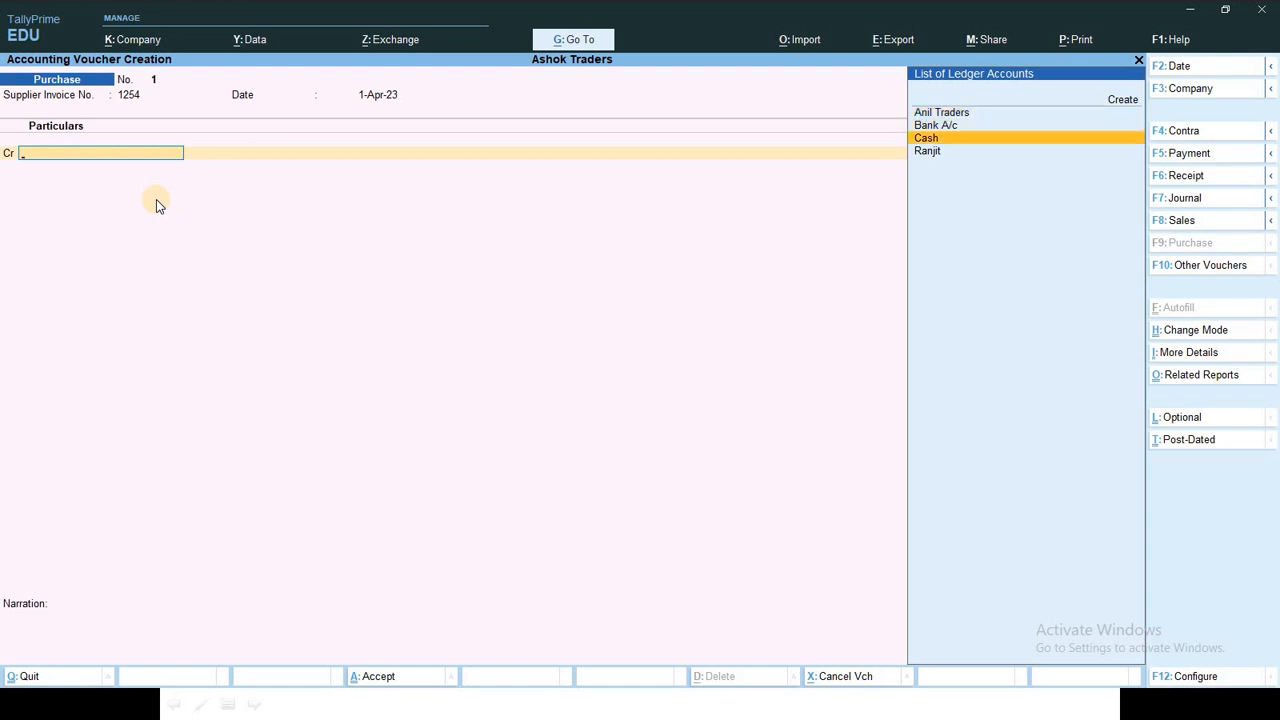
key("Return")
key("Return")
key("Return")
key("Return")
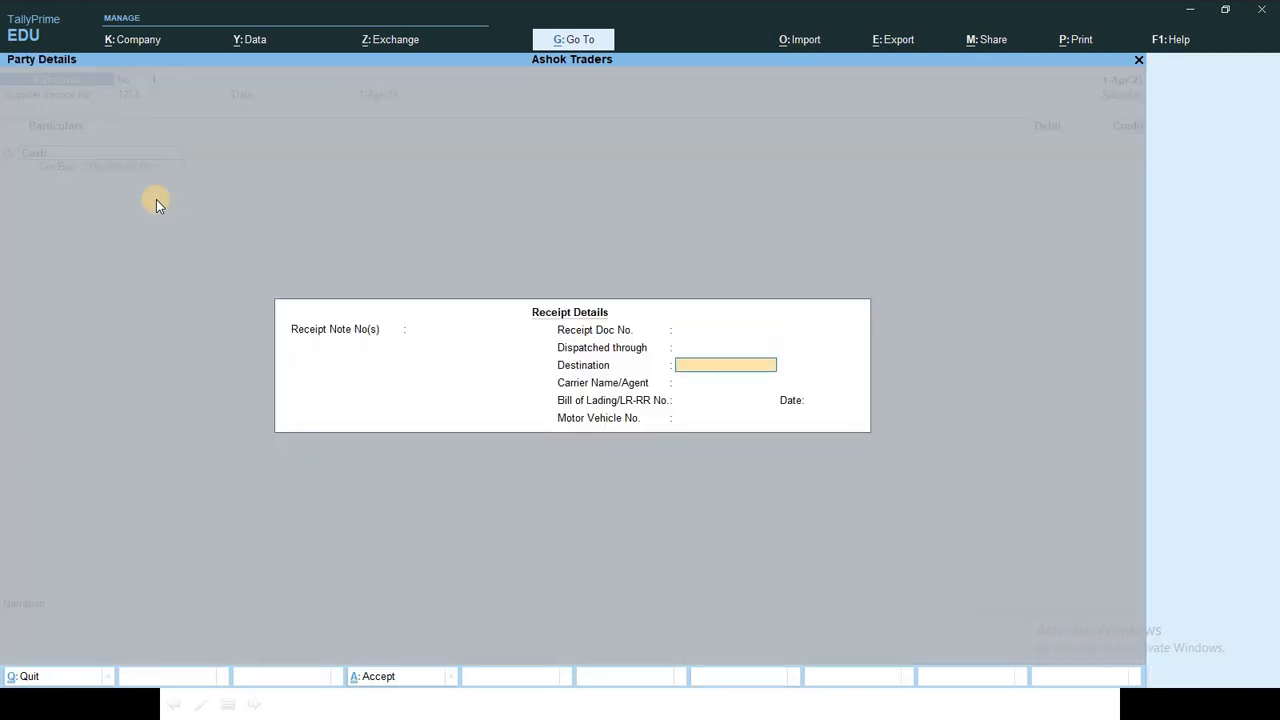
key("Return")
key("Return")
key("Return")
key("Return")
key("Return")
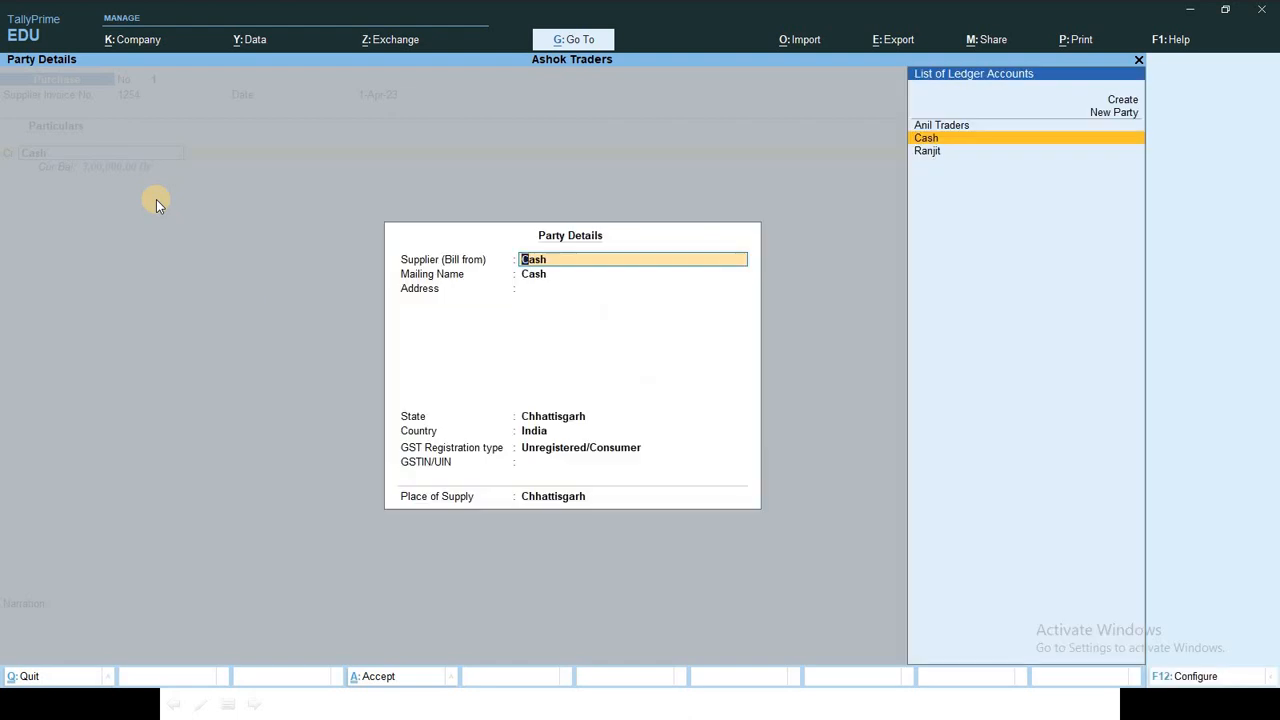
key("Return")
key("Return")
key("Return")
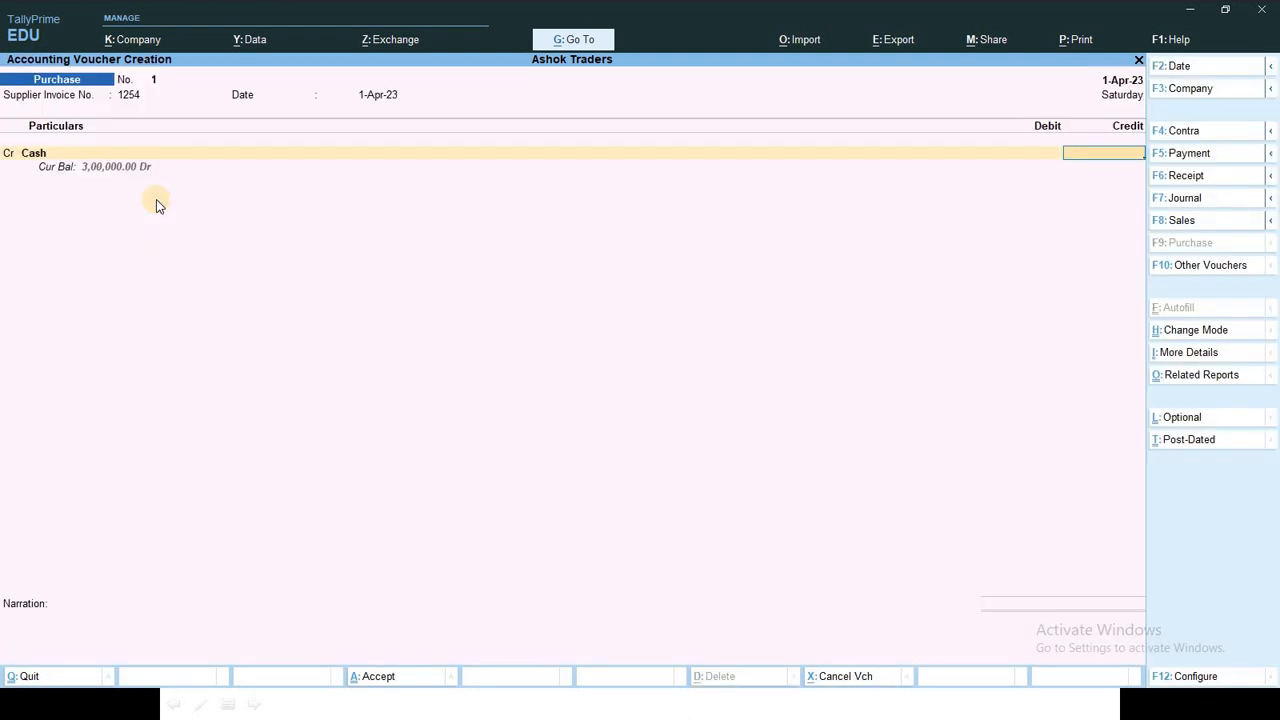
key("alt+Tab")
key("alt+Tab")
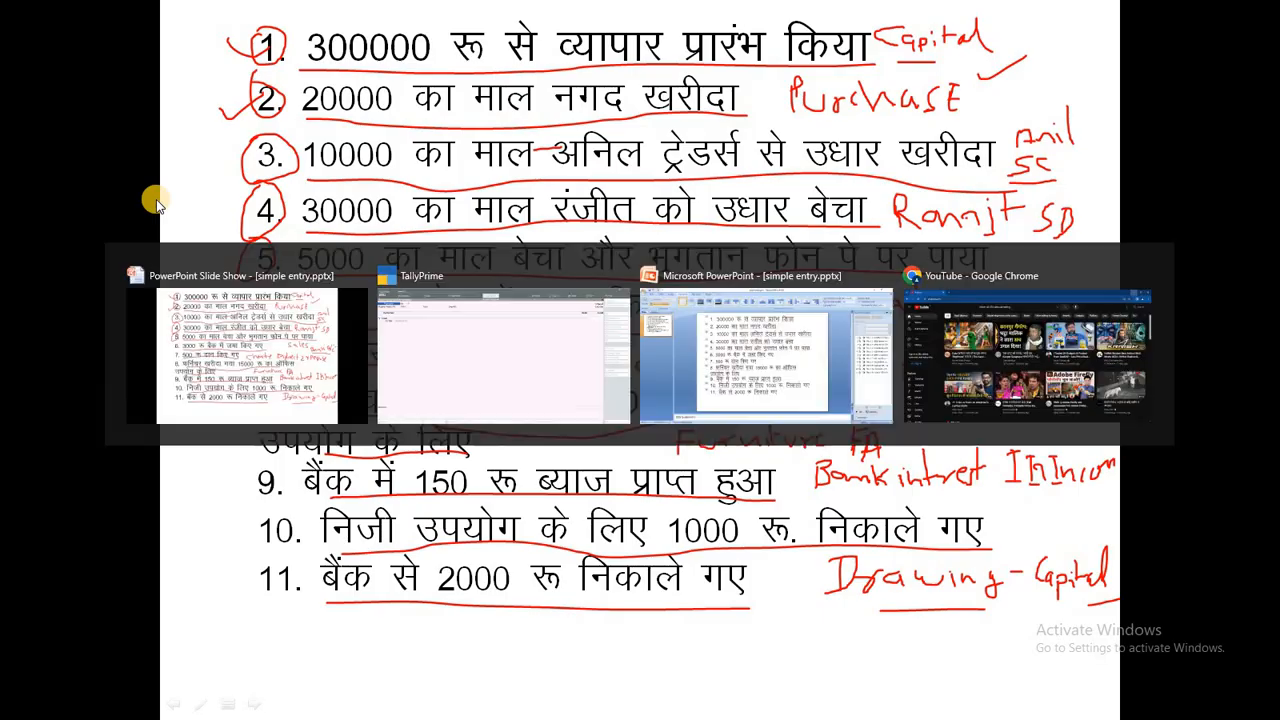
type("20000")
key("Return")
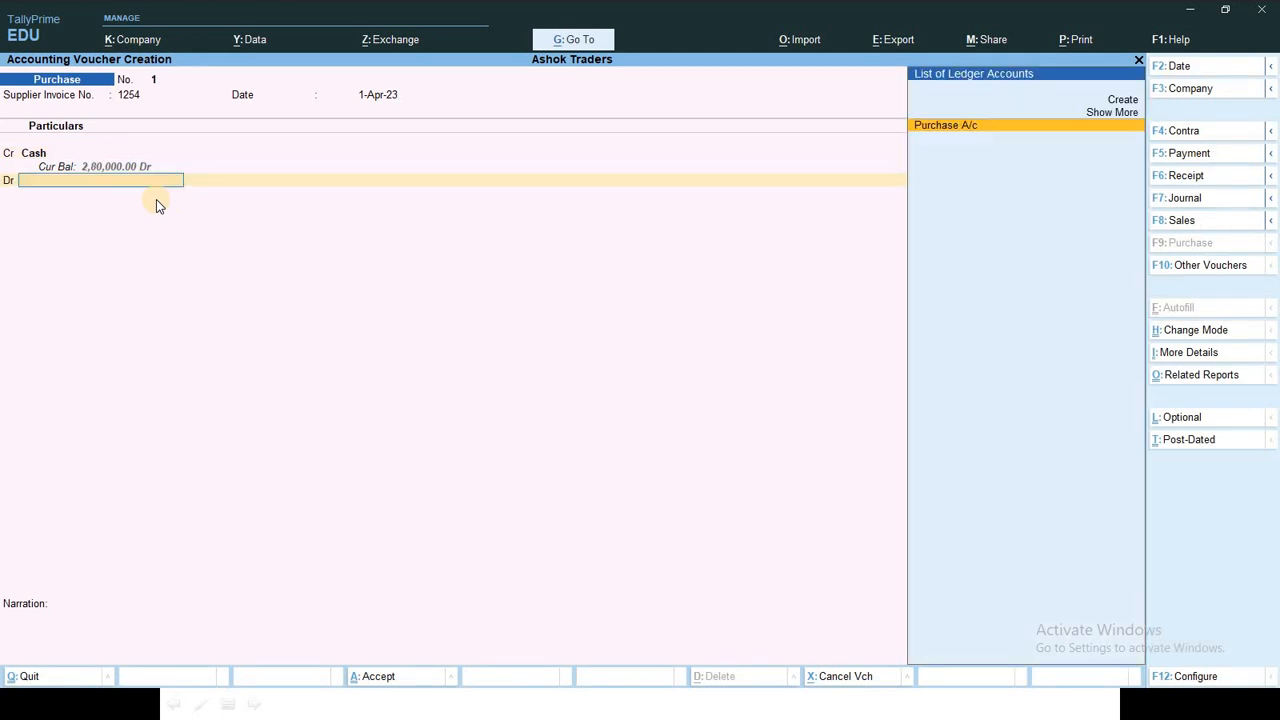
key("Return")
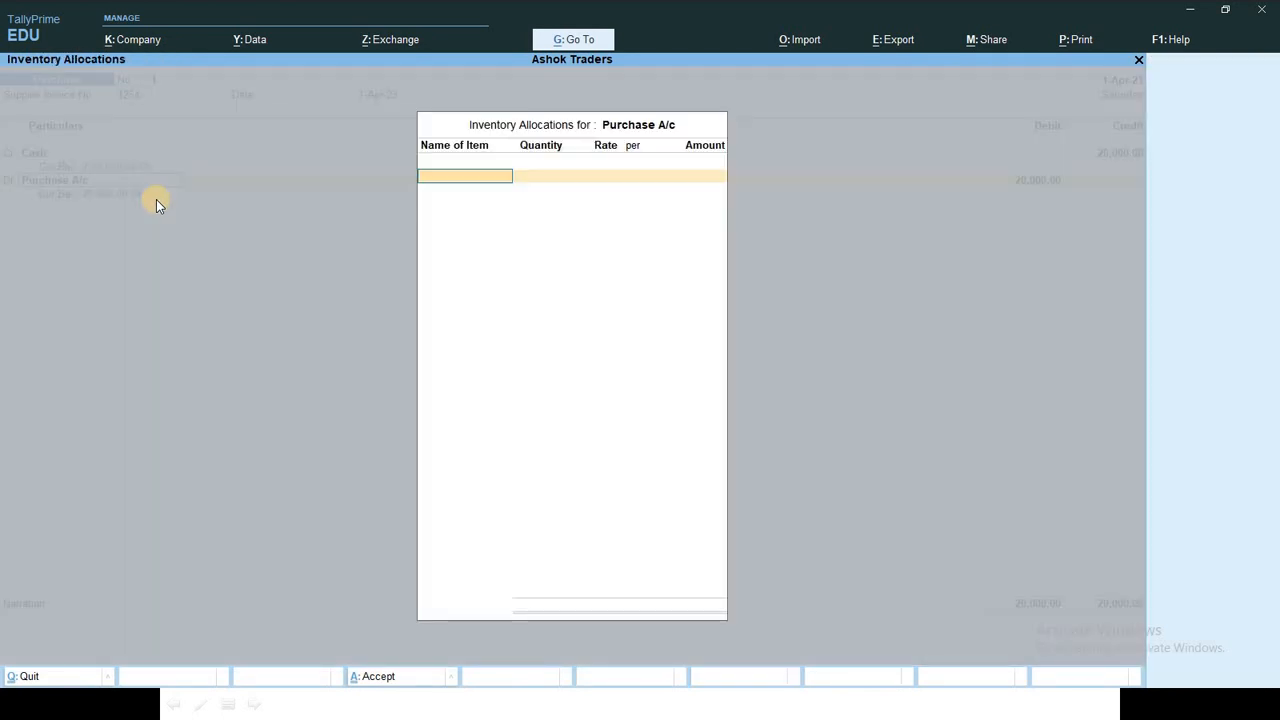
key("Return")
Step: Enter the narration 'Being goods purchased by cash' and save the purchase voucher
key("Return")
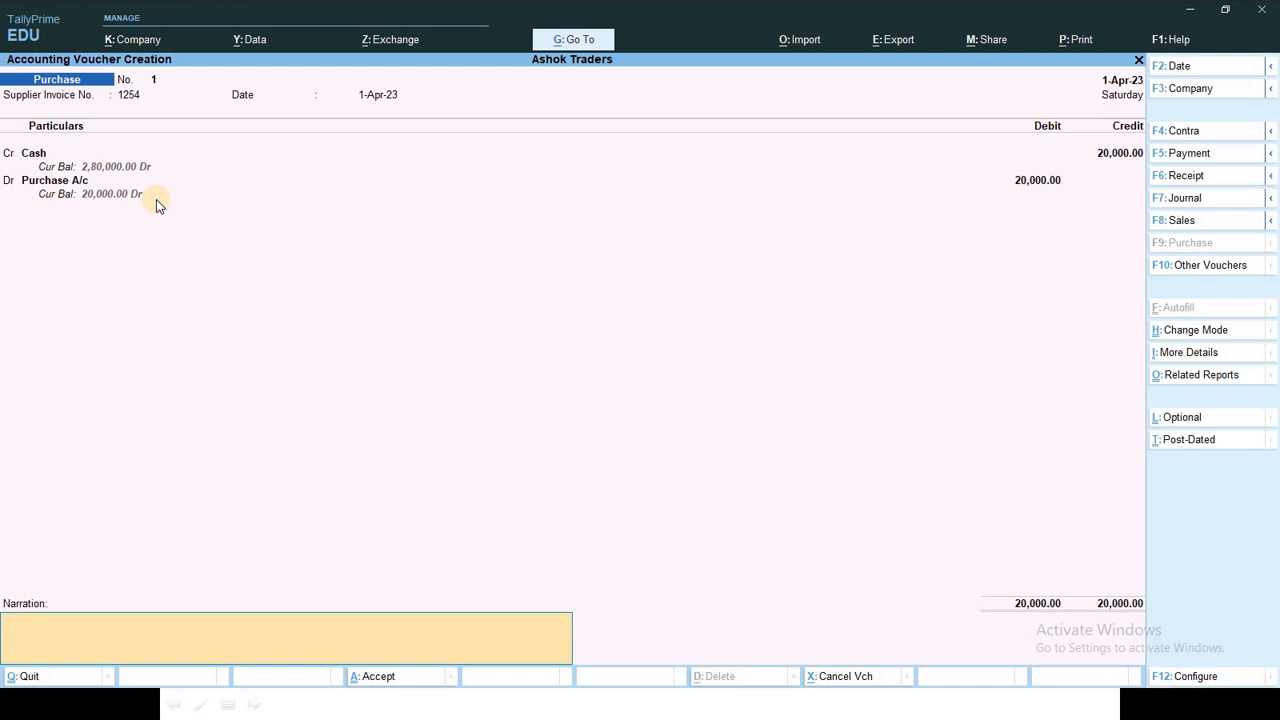
type("Bein")
type("g goods purchas")
key("BackSpace")
type("d by cash")
key("Return")
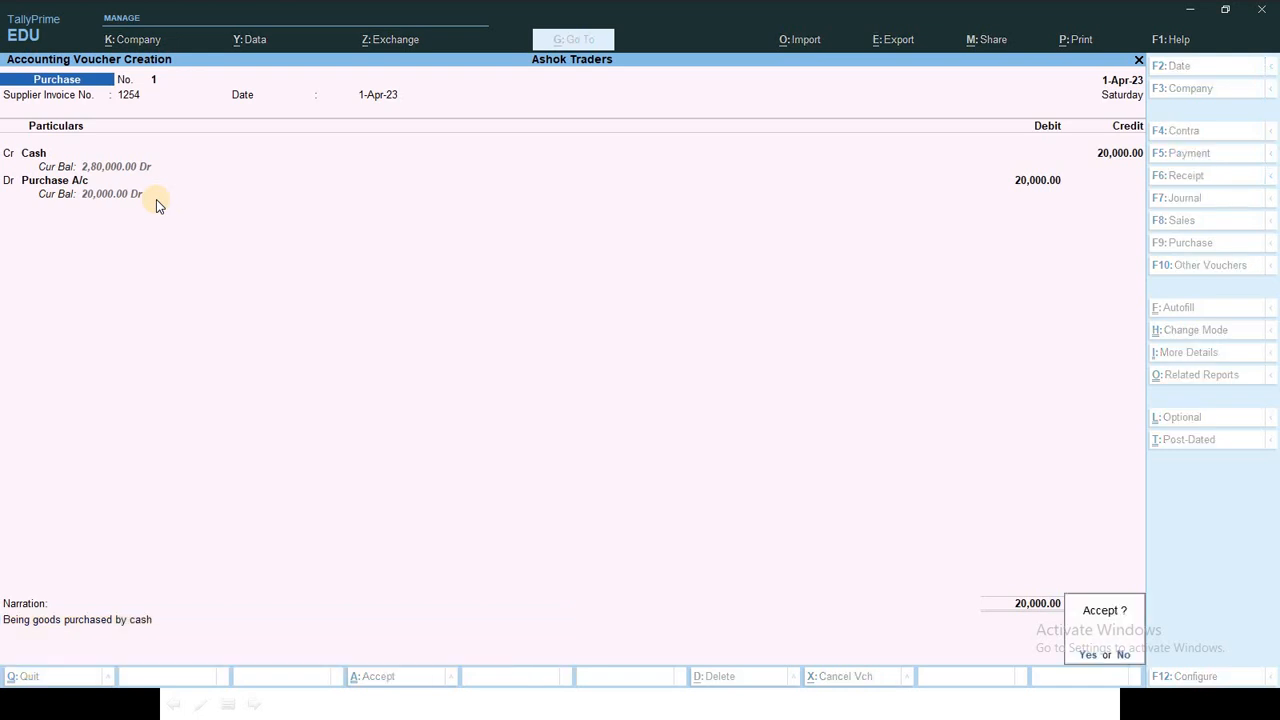
key("Return")
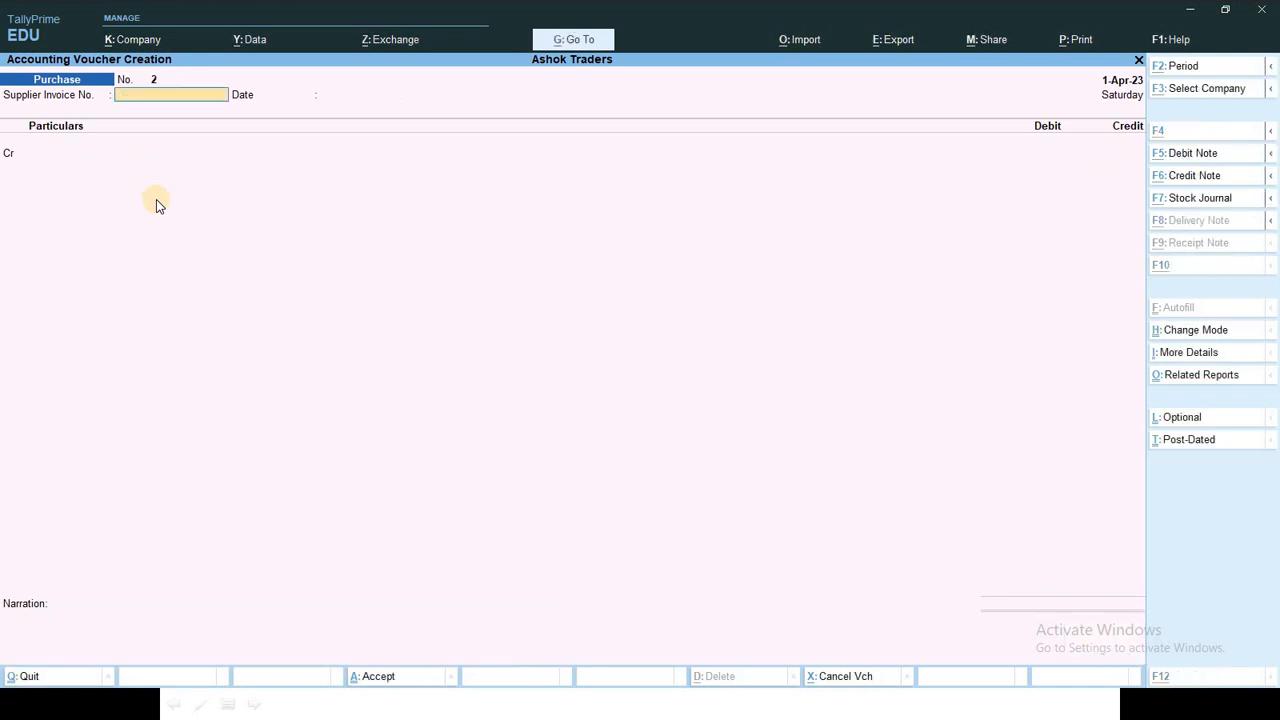
key("alt+Tab")
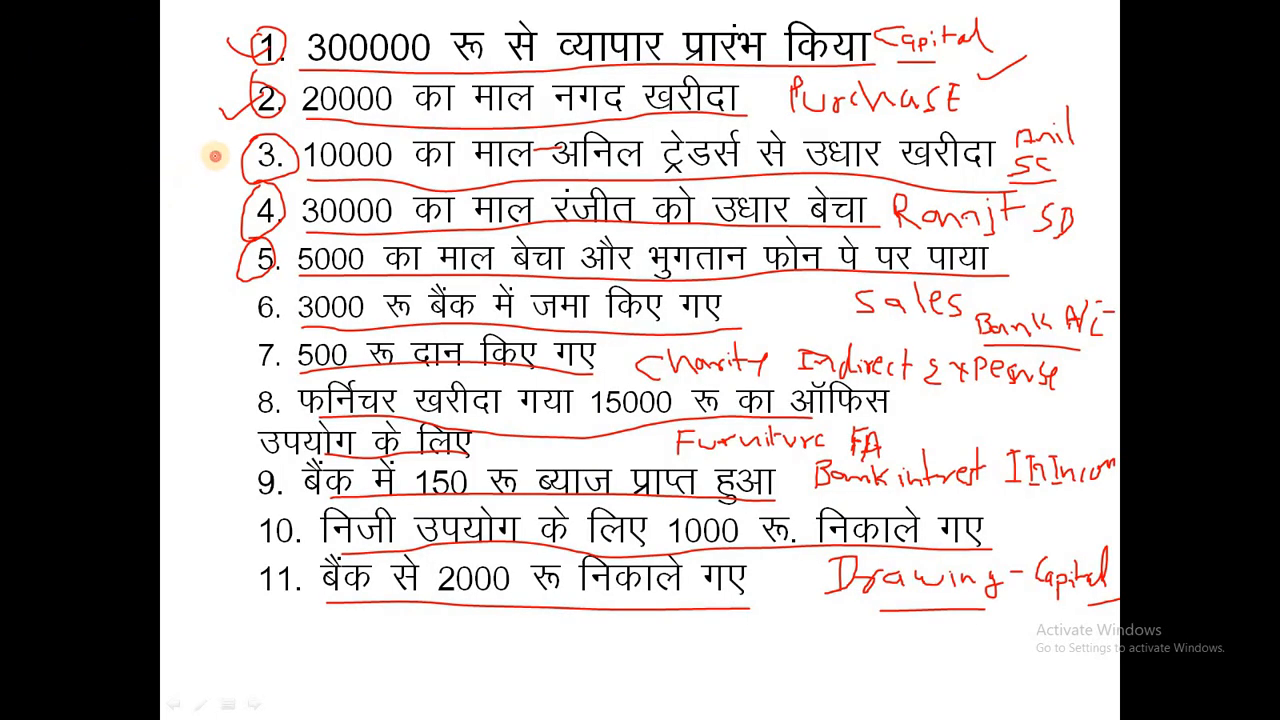
Step: Tick transaction 3 on the slide and return to TallyPrime's Purchase voucher No. 2
left_click_drag(212, 156, 246, 166)
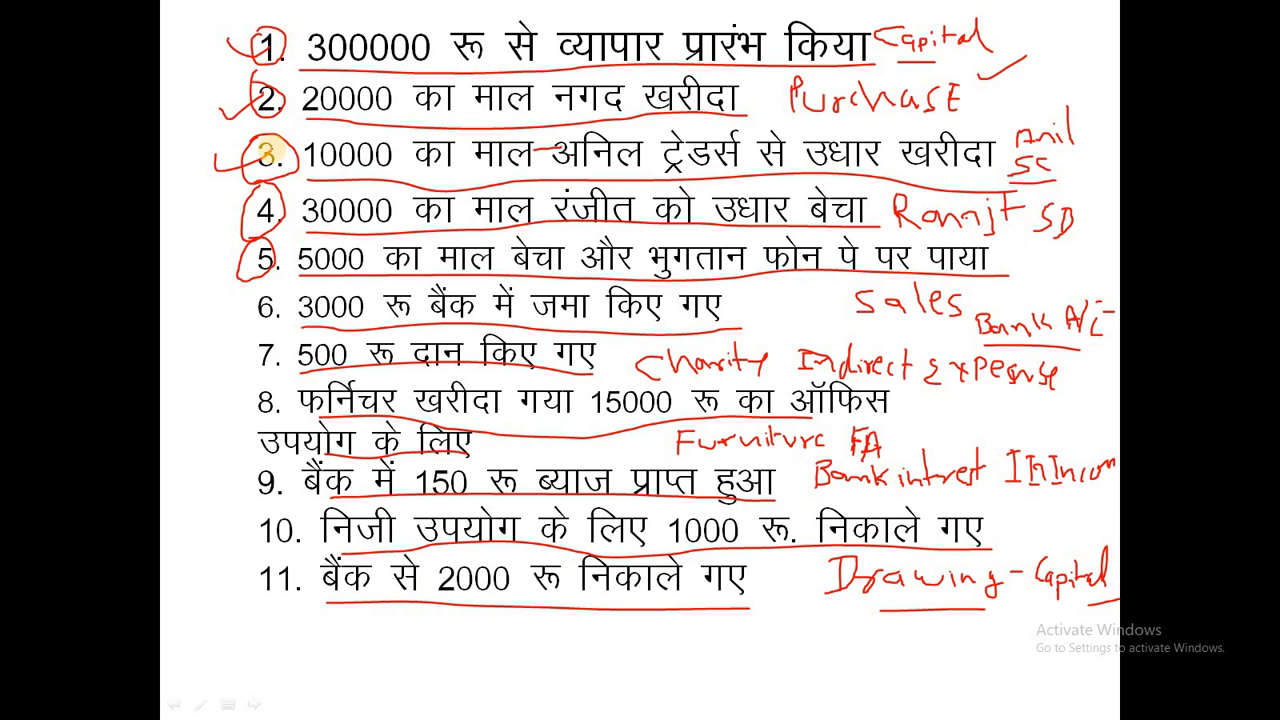
key("alt+Tab")
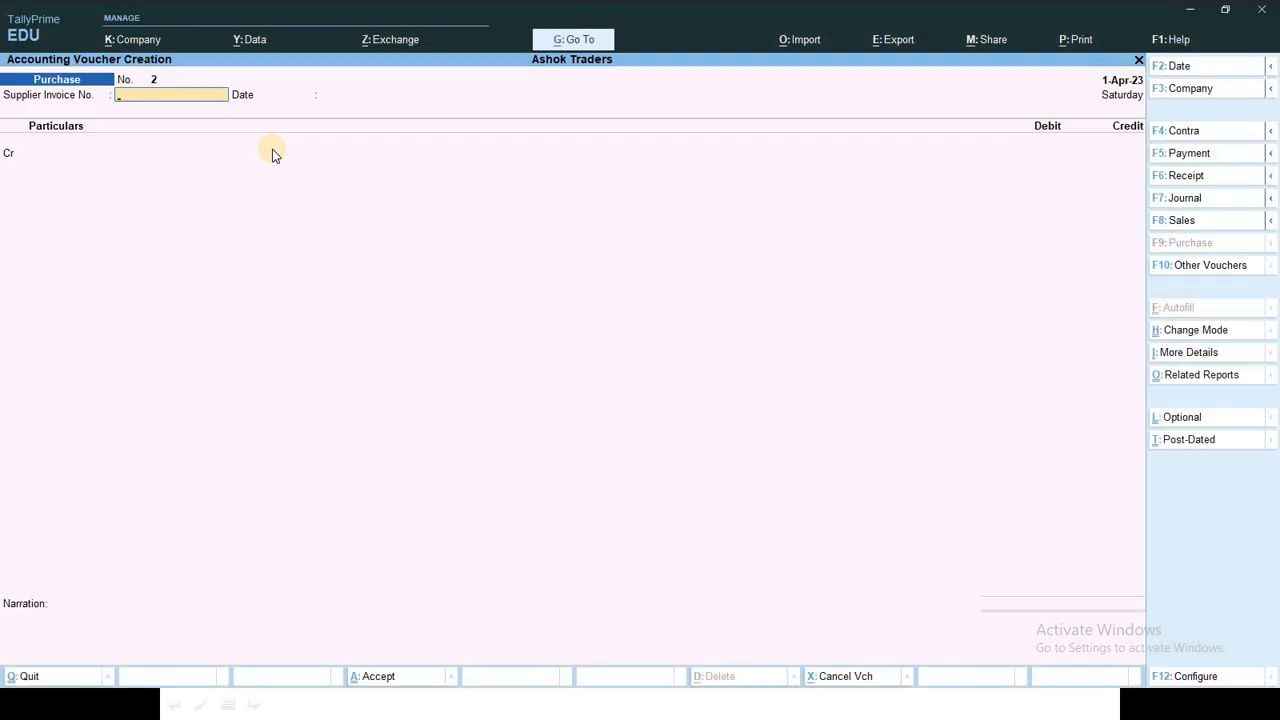
Step: Enter supplier invoice number 21, keeping the voucher date at 1-Apr-23
type("21")
key("Return")
key("Return")
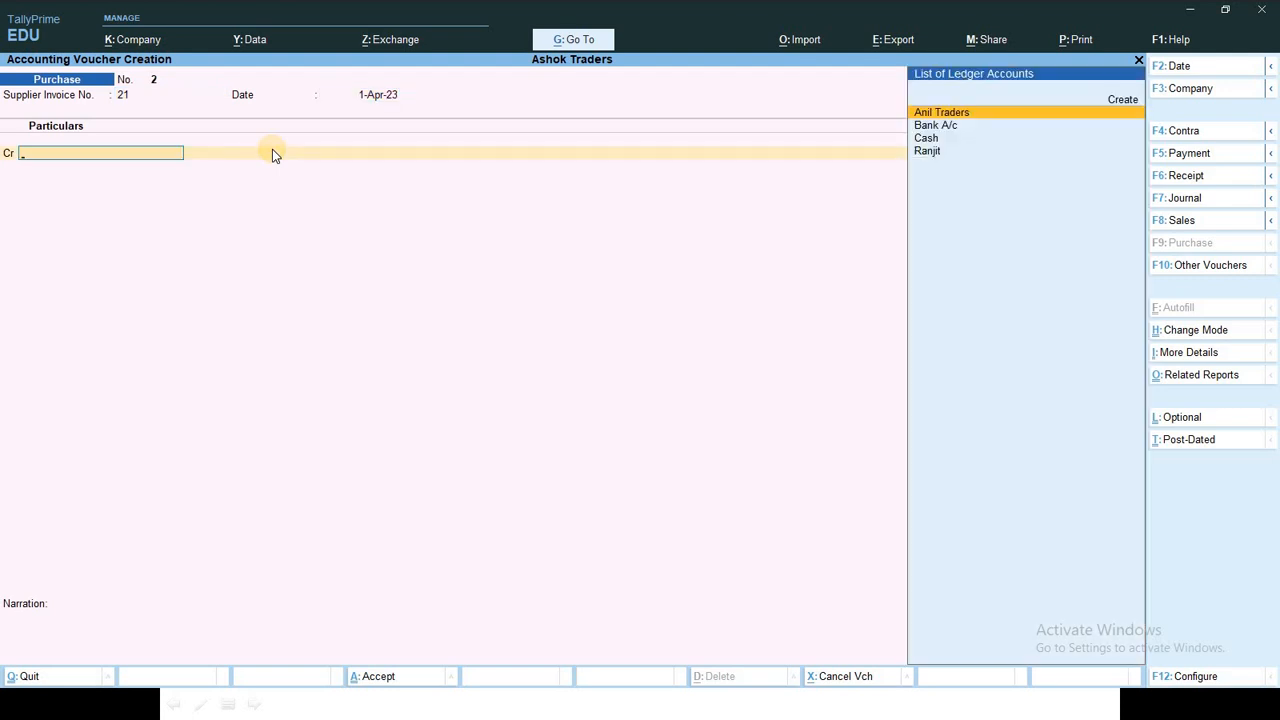
key("F2")
key("BackSpace")
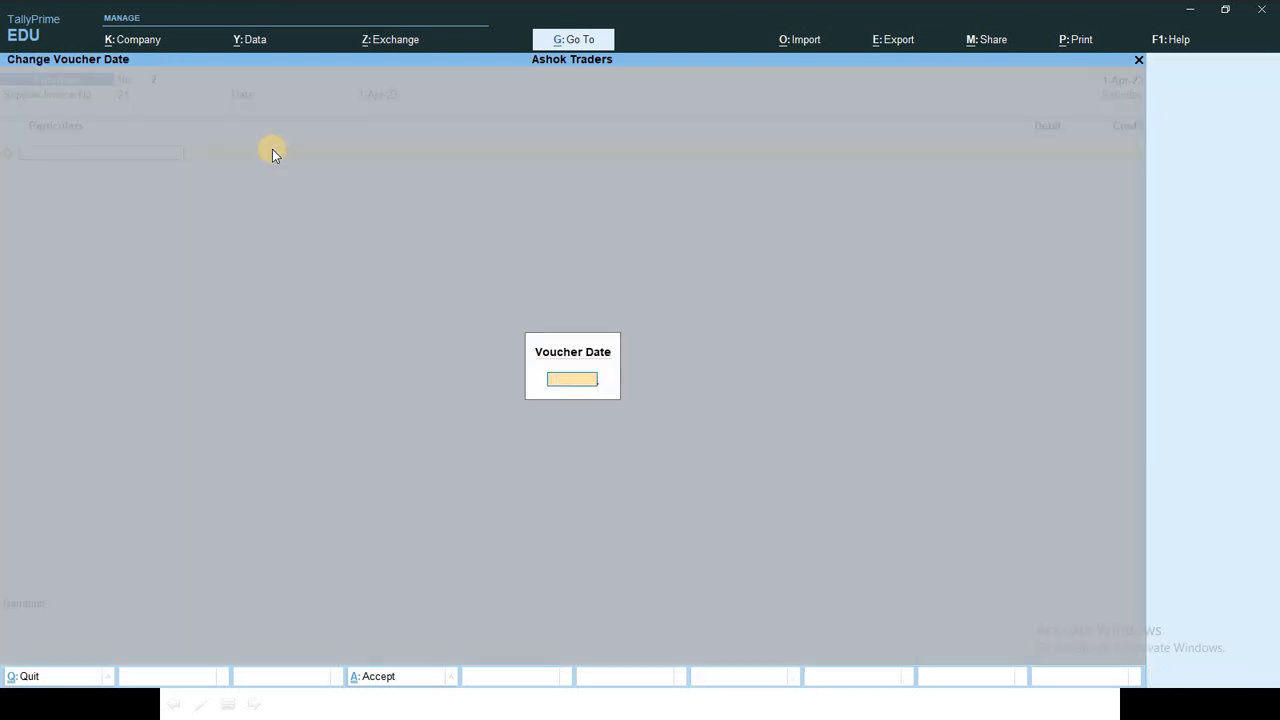
key("Escape")
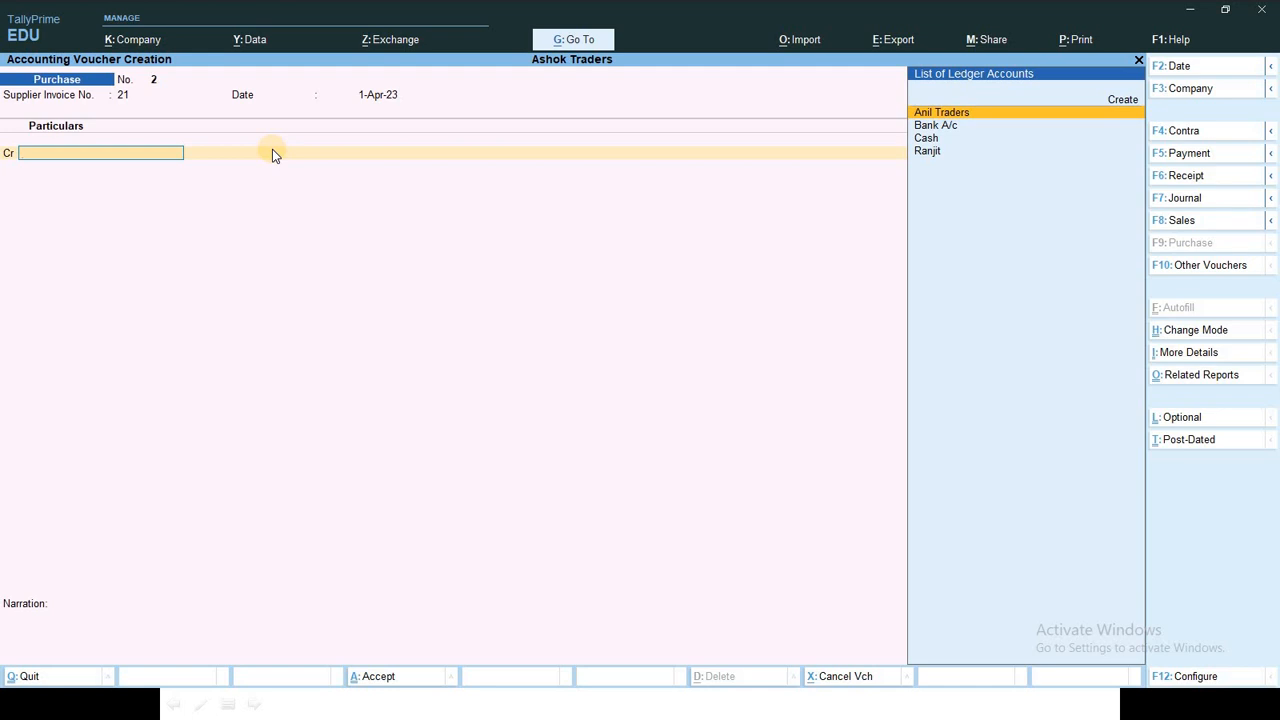
Step: Credit Anil Traders 10,000 against new bill reference 21 and debit Purchase A/c 10,000
key("Return")
key("ctrl+a")
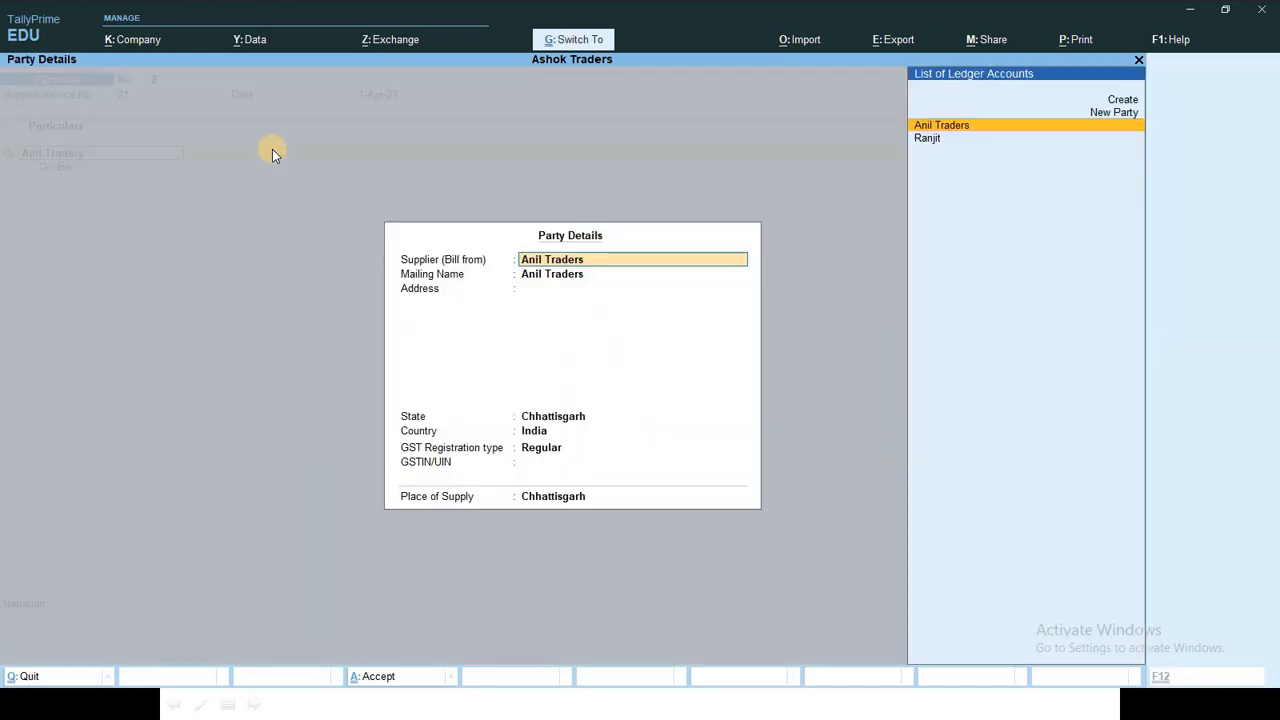
key("ctrl+a")
type("10000")
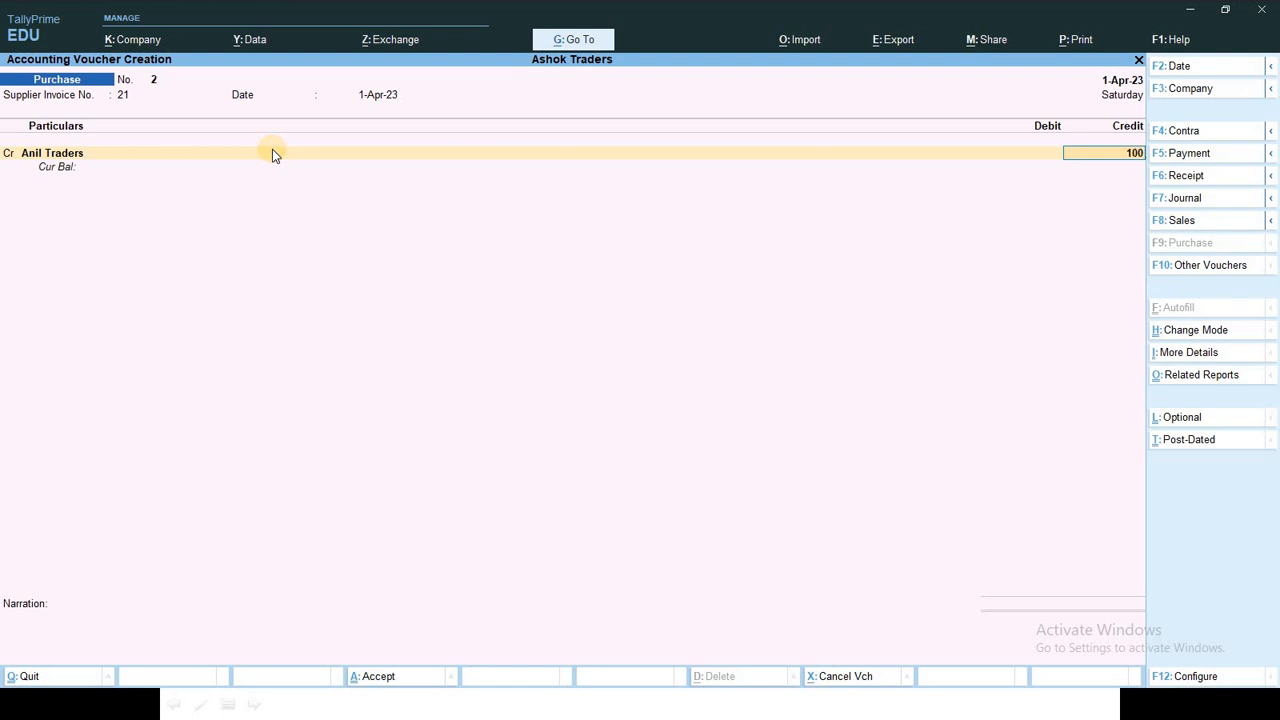
key("Return")
key("Return")
key("Return")
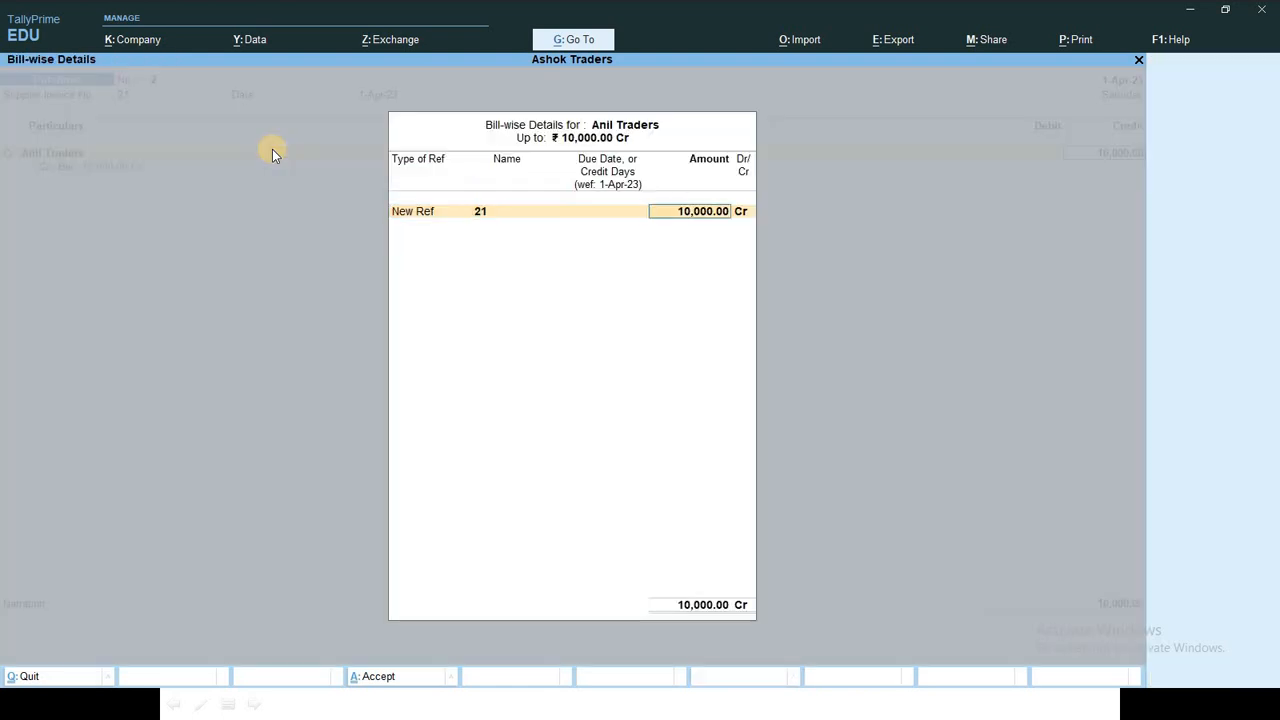
key("Return")
key("Return")
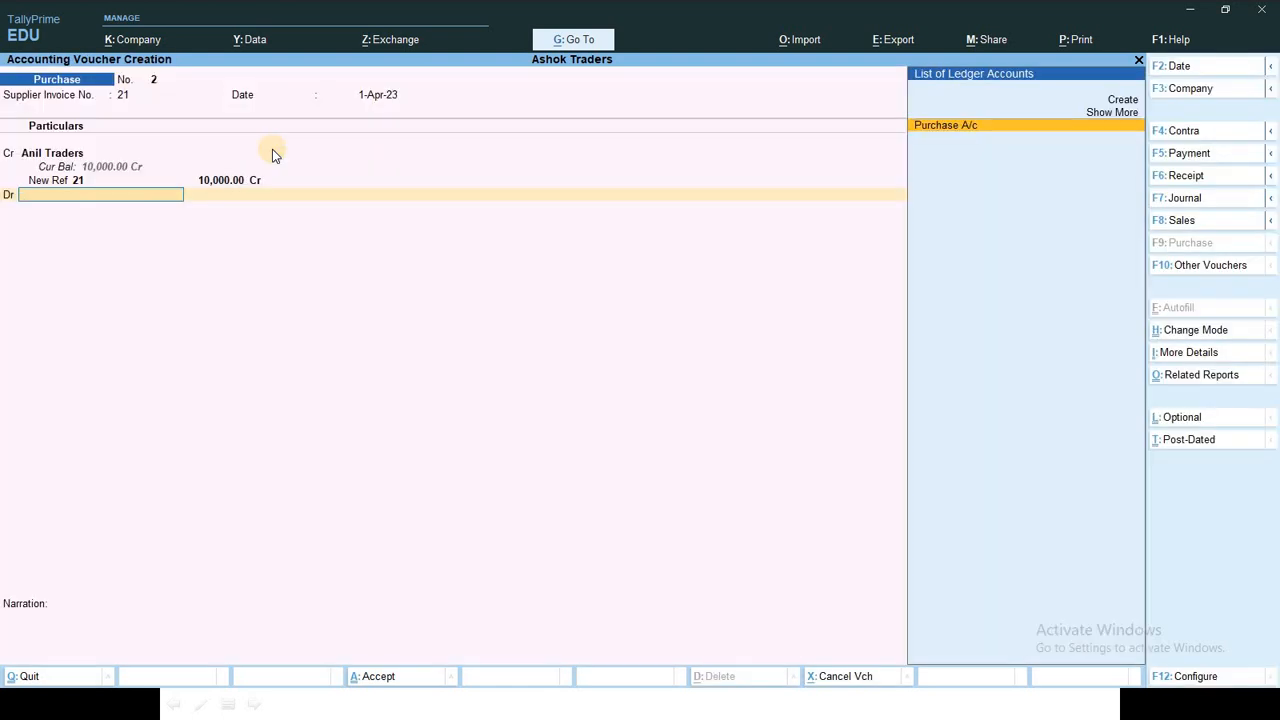
key("Return")
key("Return")
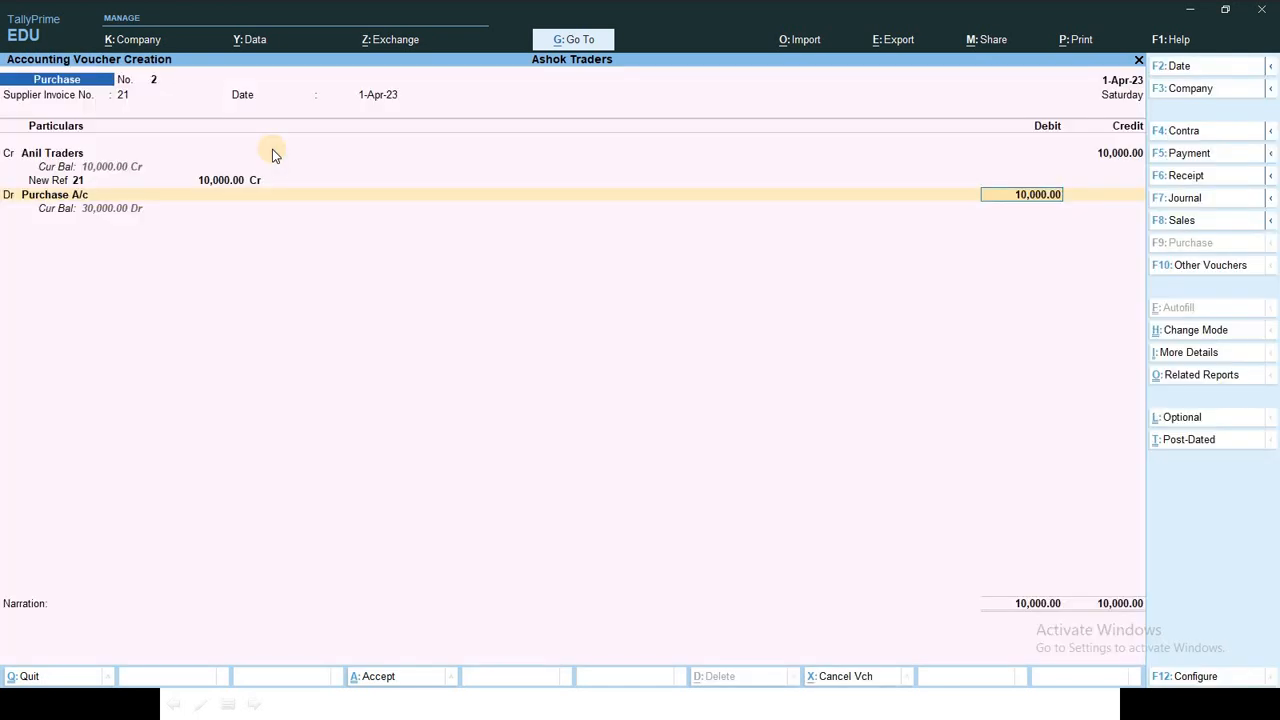
key("Return")
Step: Reuse the previous narration, change it to 'goods purchased from Anil Traders', and save
key("ctrl")
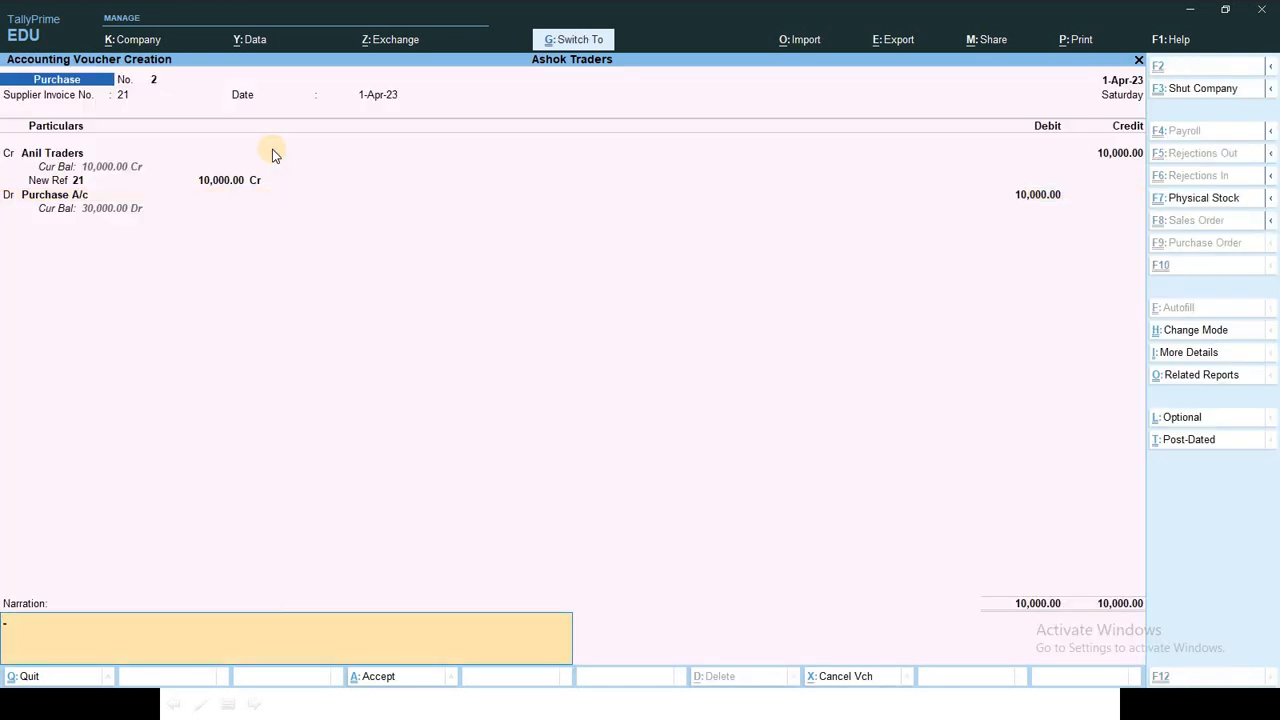
key("ctrl+alt+v")
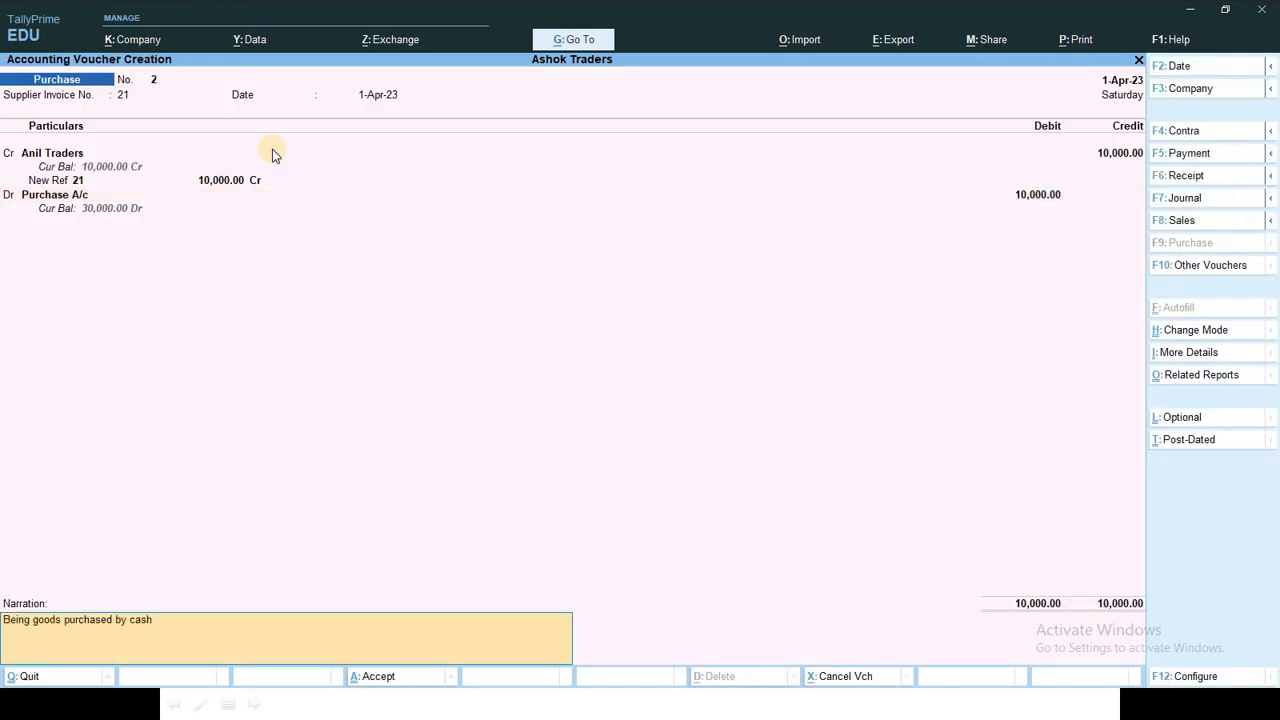
key("BackSpace")
key("BackSpace")
key("BackSpace")
type("fron")
type("m")
type("a")
key("BackSpace")
type("Anil Traders")
key("BackSpace")
key("Return")
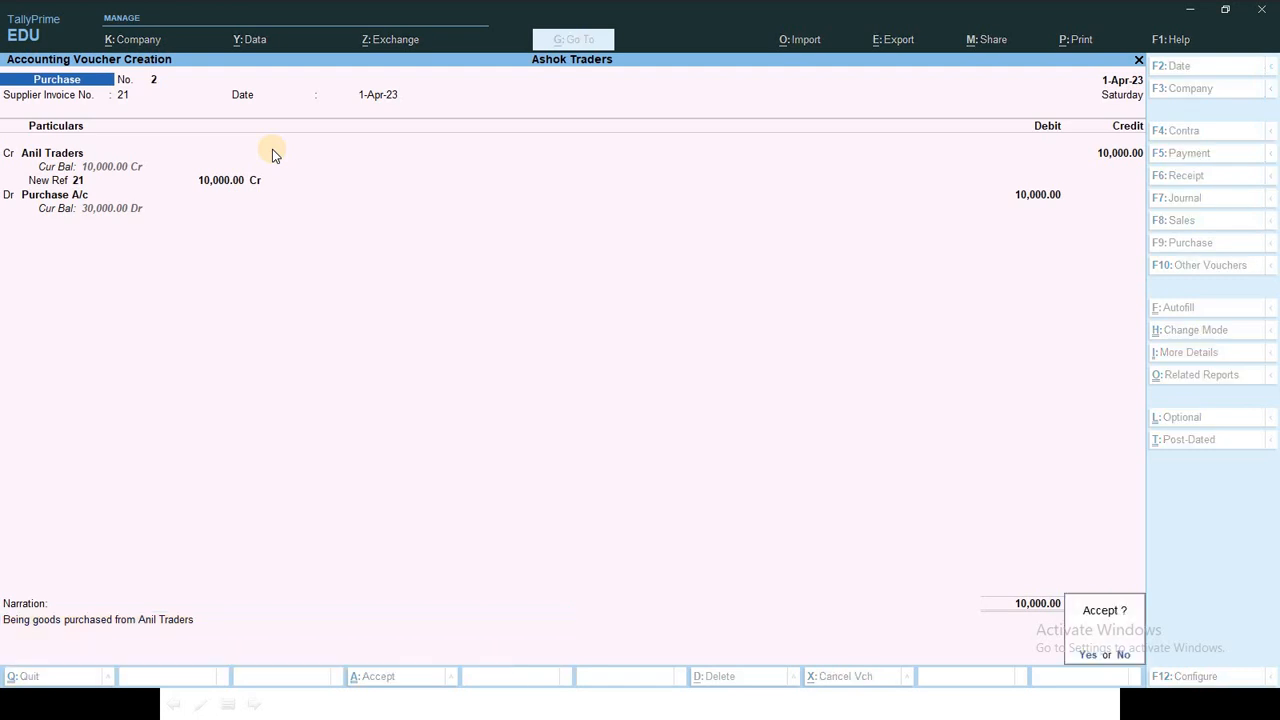
key("Return")
Step: Tick transaction 4 on the slide and return to TallyPrime's Purchase voucher No. 3
key("alt+Tab")
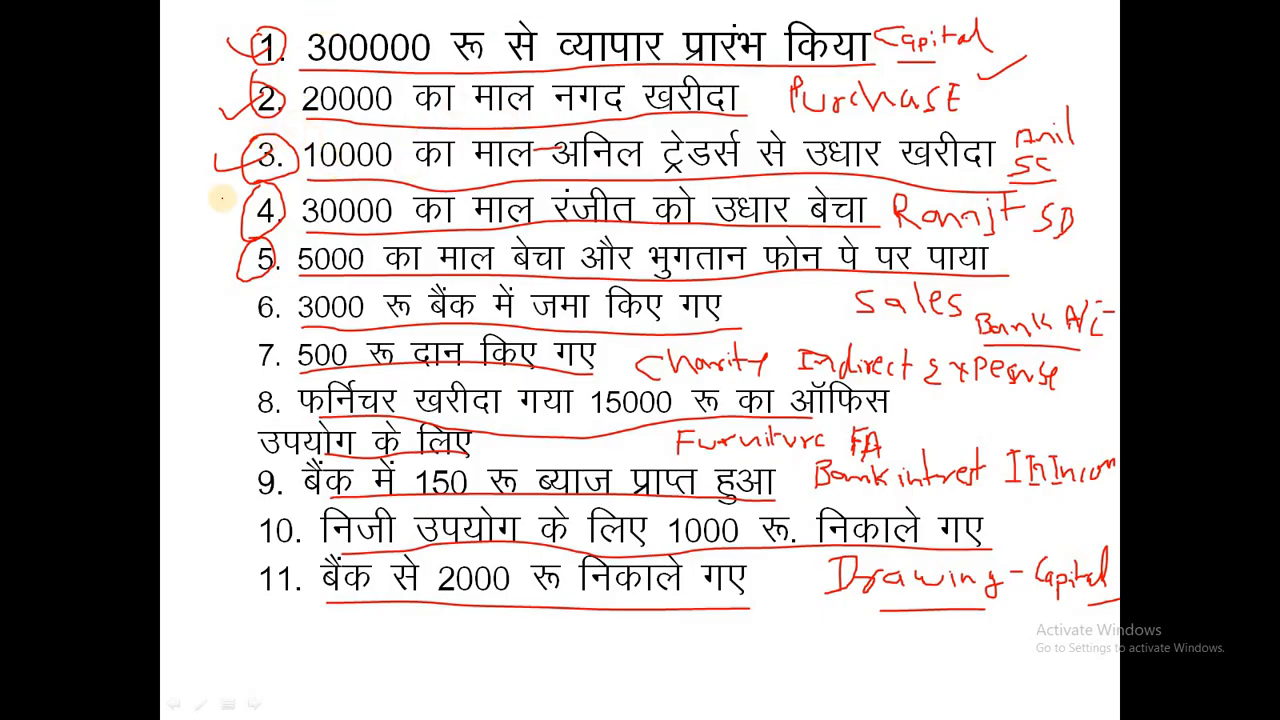
mouse_move(203, 217)
left_mouse_down()
mouse_move(212, 227)
mouse_move(248, 200)
mouse_move(262, 236)
mouse_move(292, 212)
left_mouse_up()
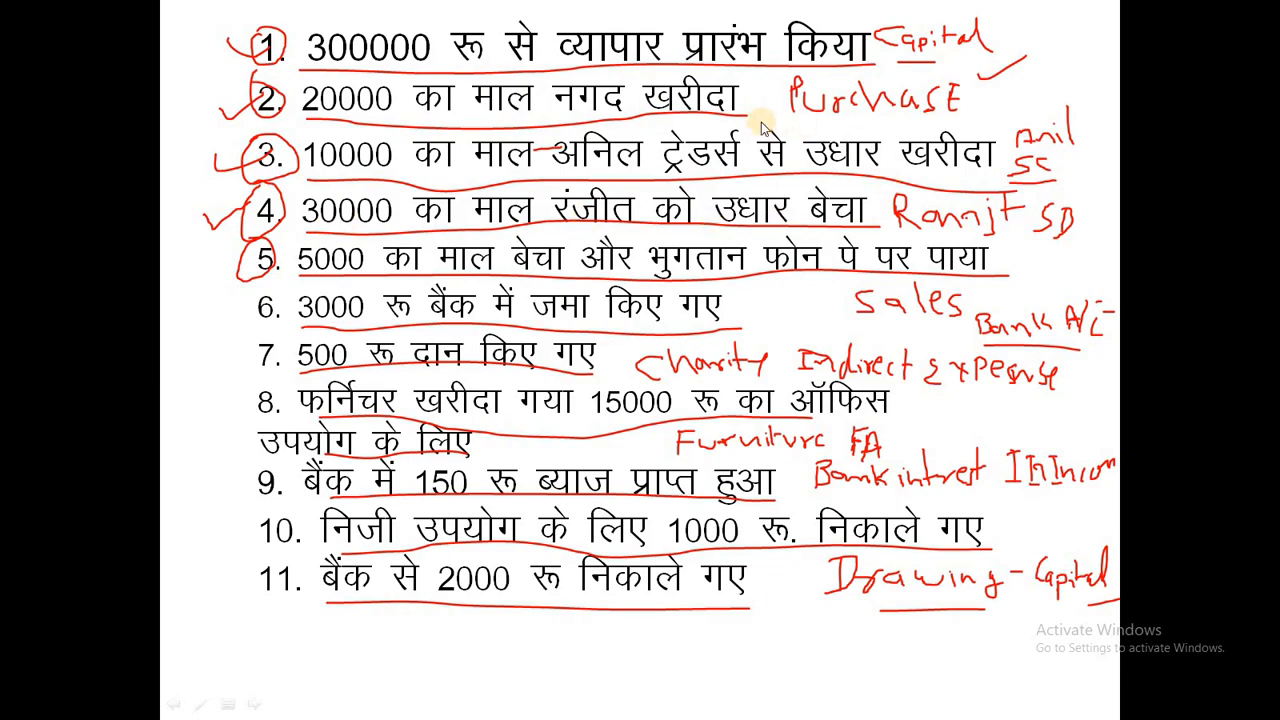
key("alt+Tab")
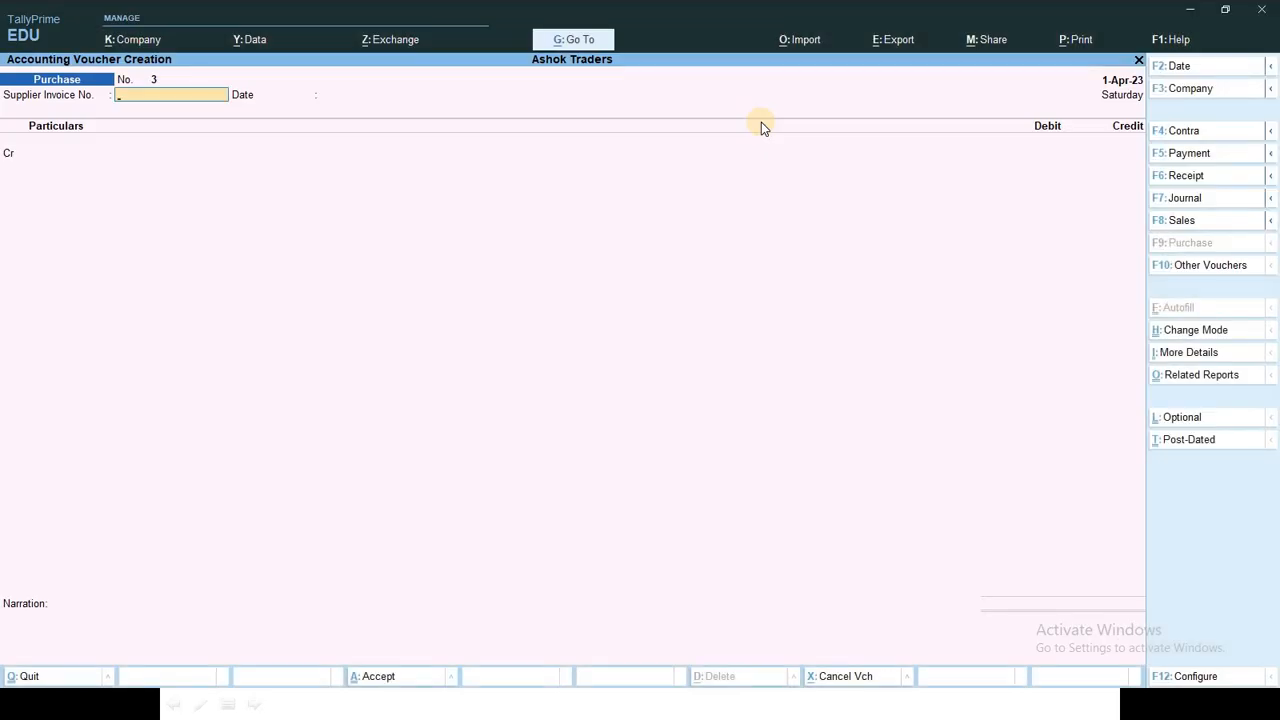
Step: Start a Sales voucher in As Voucher mode debiting Ranjit 30,000 as new reference 1
key("F8")
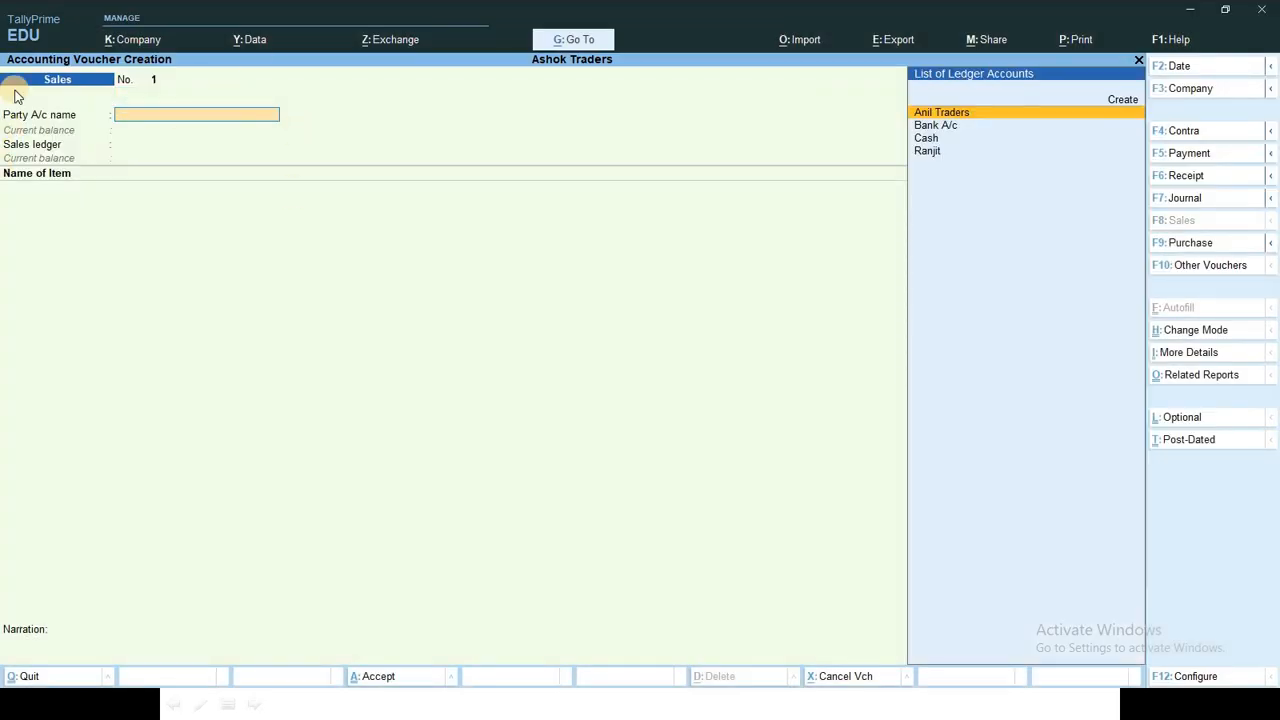
key("ctrl")
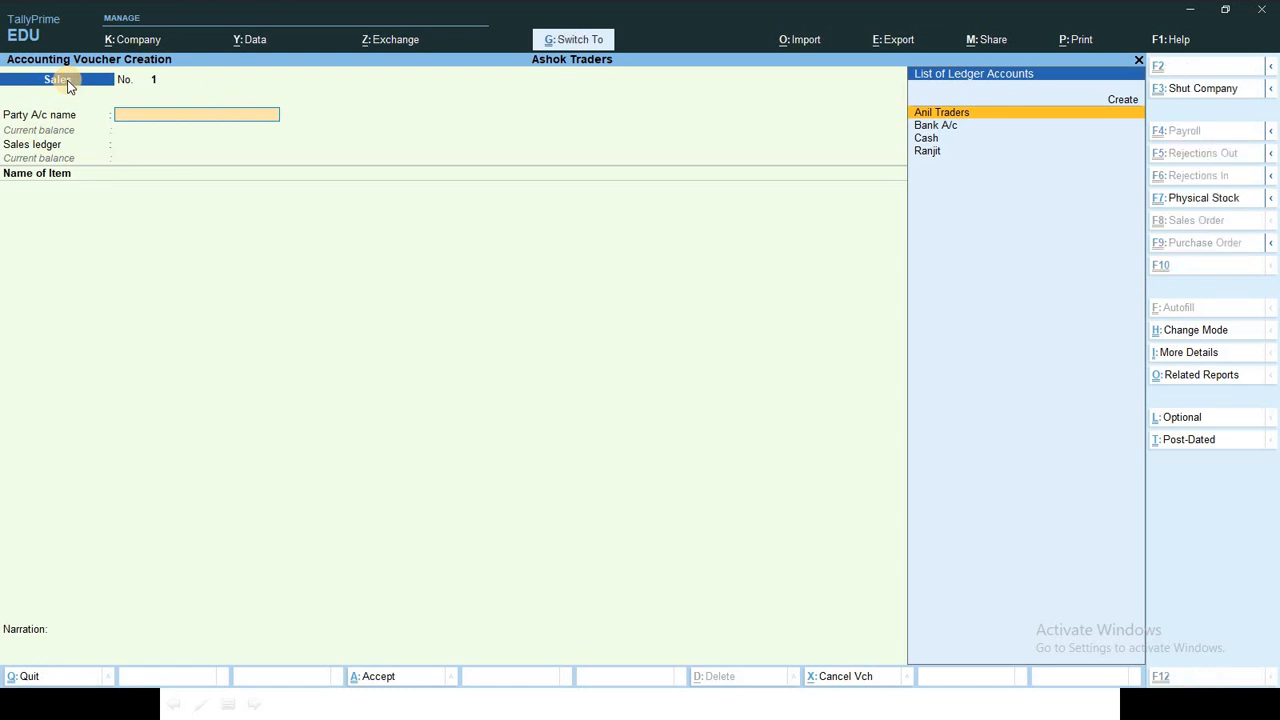
key("ctrl+h")
key("Down")
key("Down")
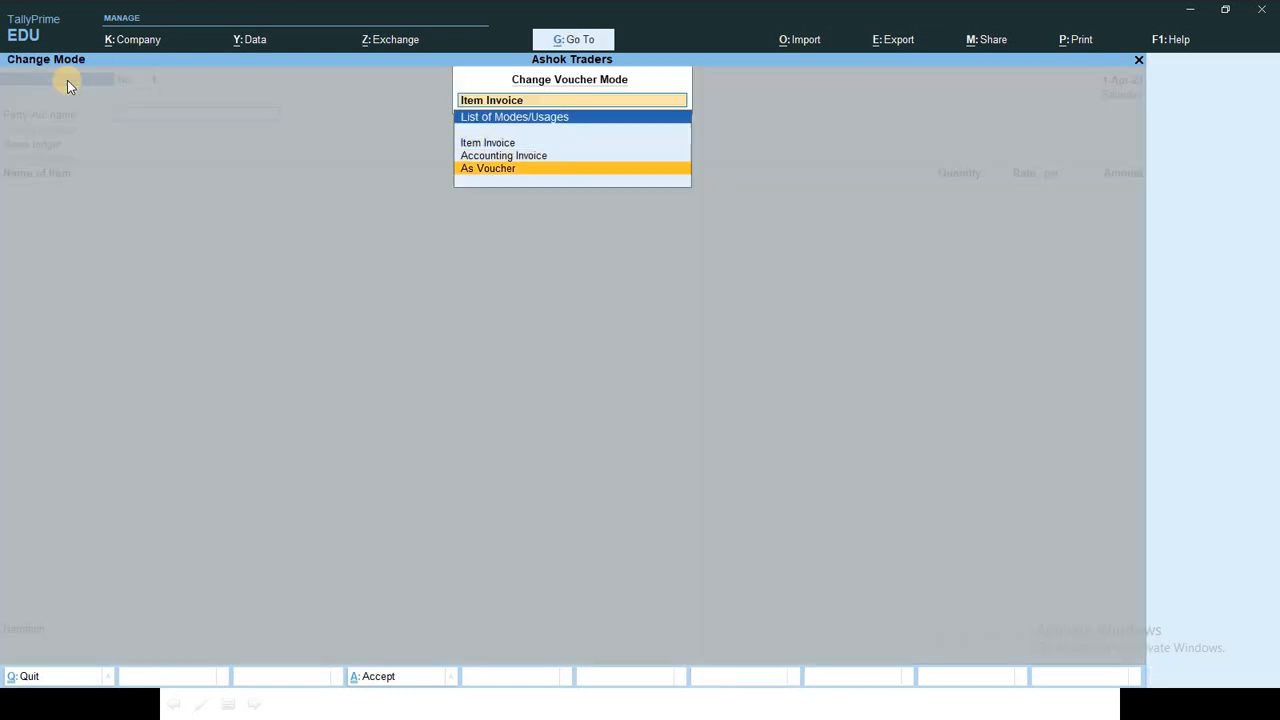
key("Return")
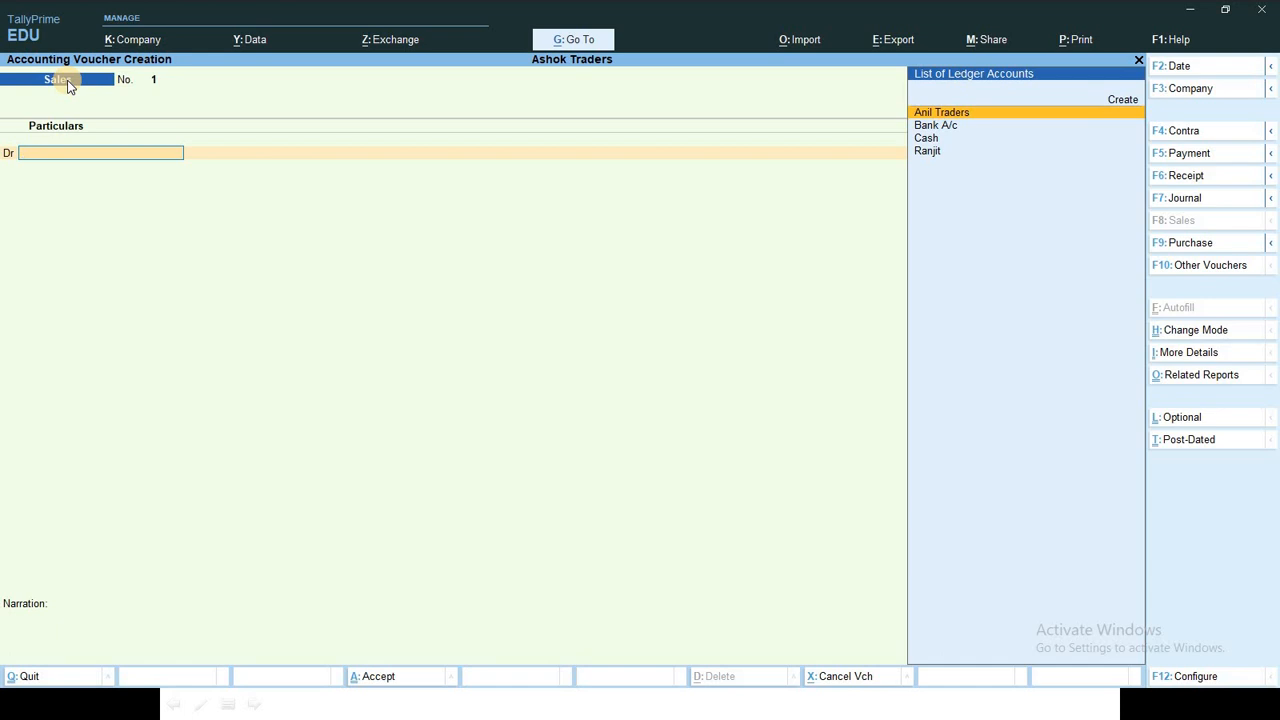
key("Down")
key("Down")
key("Down")
key("Return")
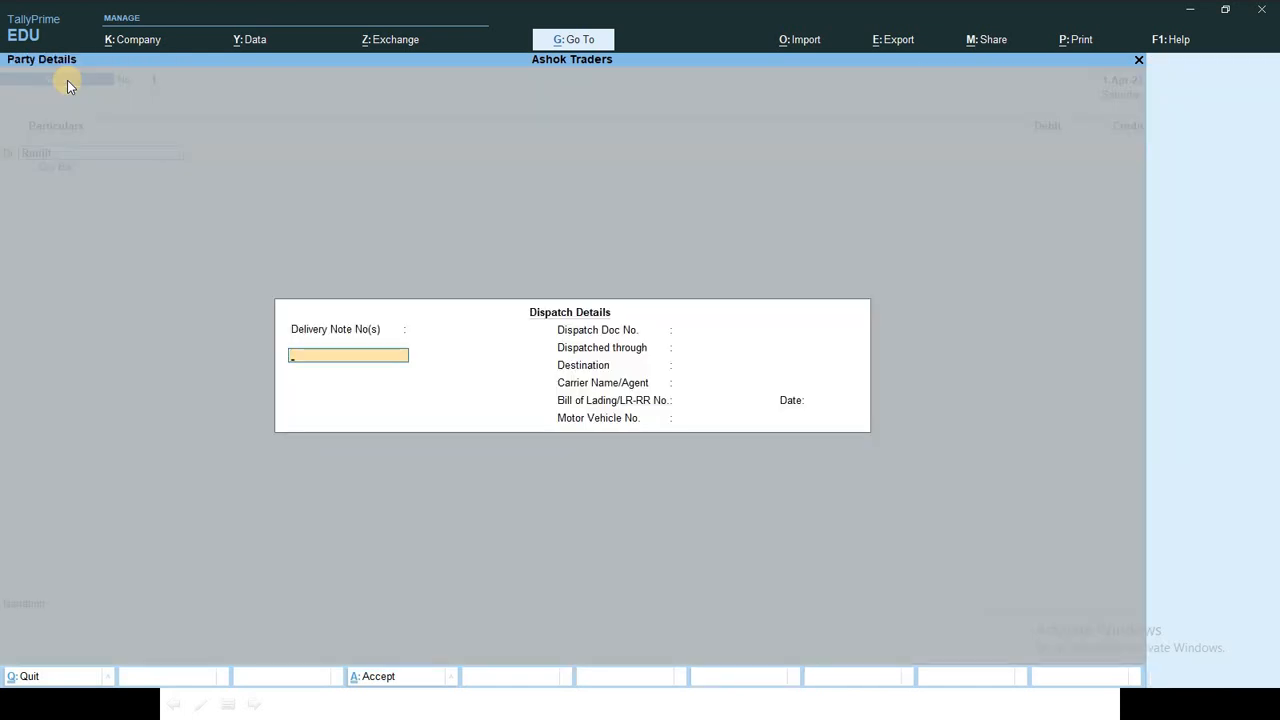
key("ctrl+a")
key("ctrl+a")
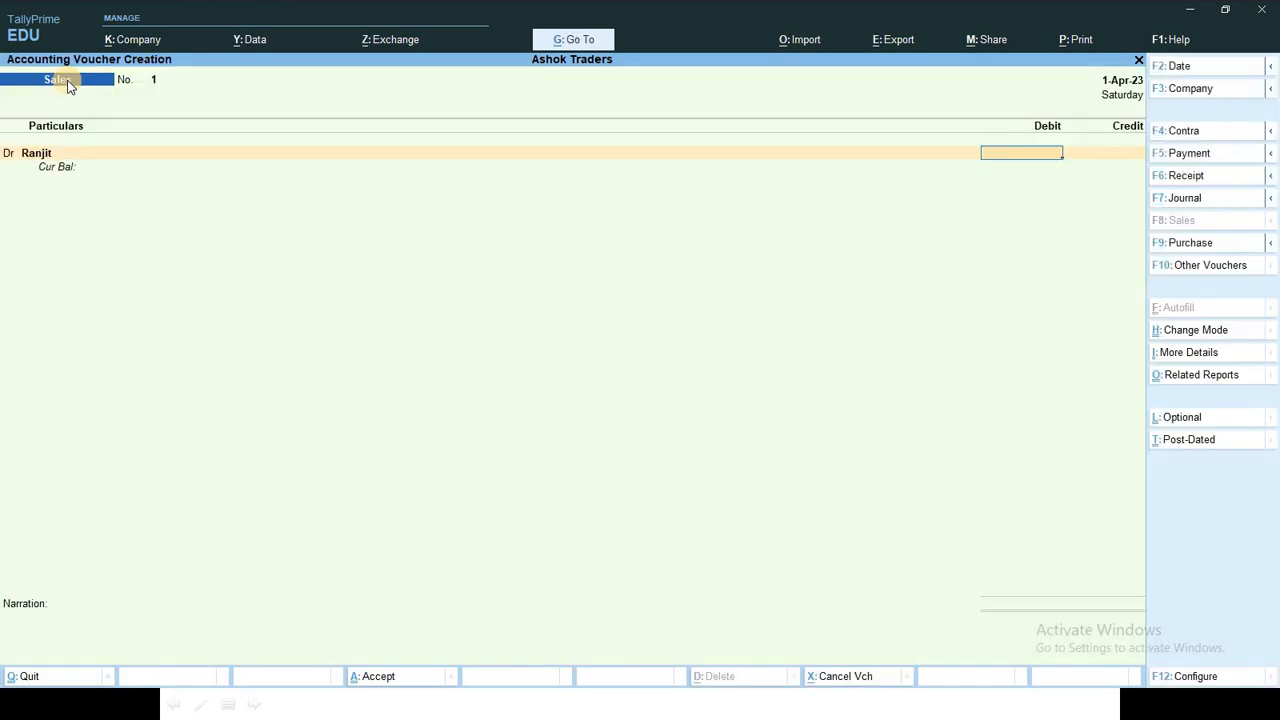
type("30000")
key("Return")
key("Return")
key("Return")
key("Return")
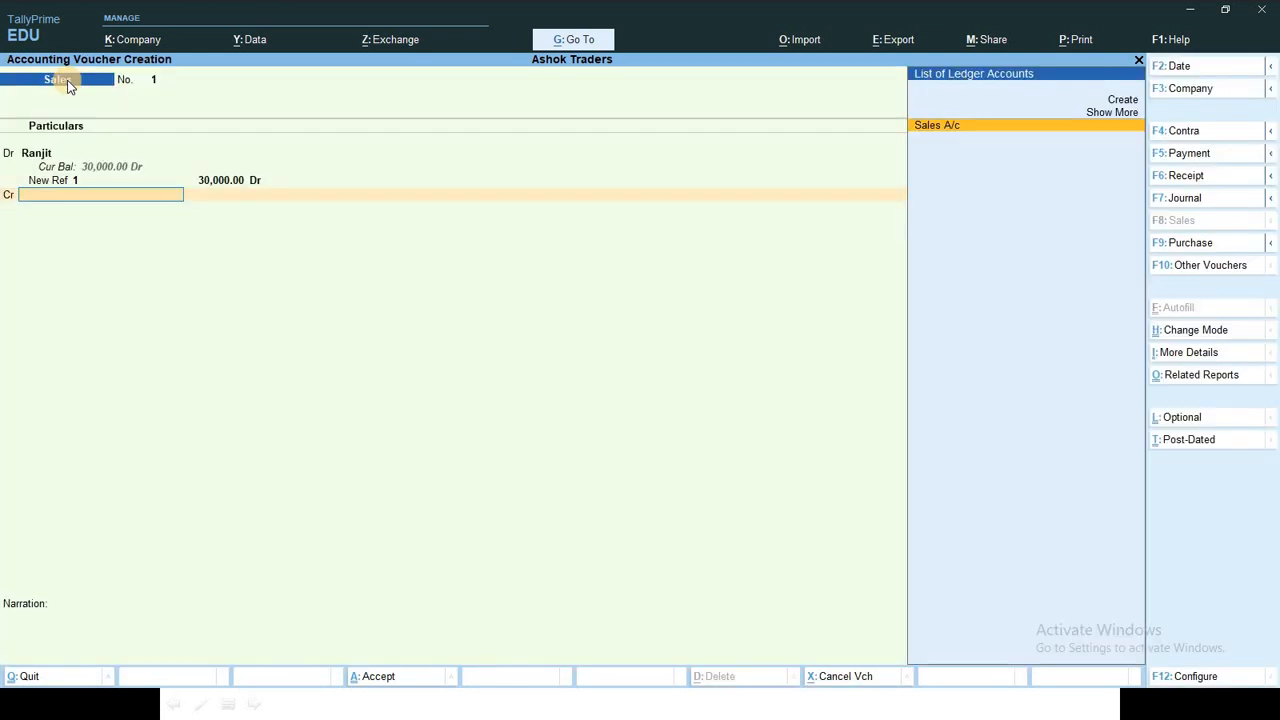
Step: Credit Sales A/c 30,000, save without narration, and tick transaction 5 on the slide
key("Return")
key("Return")
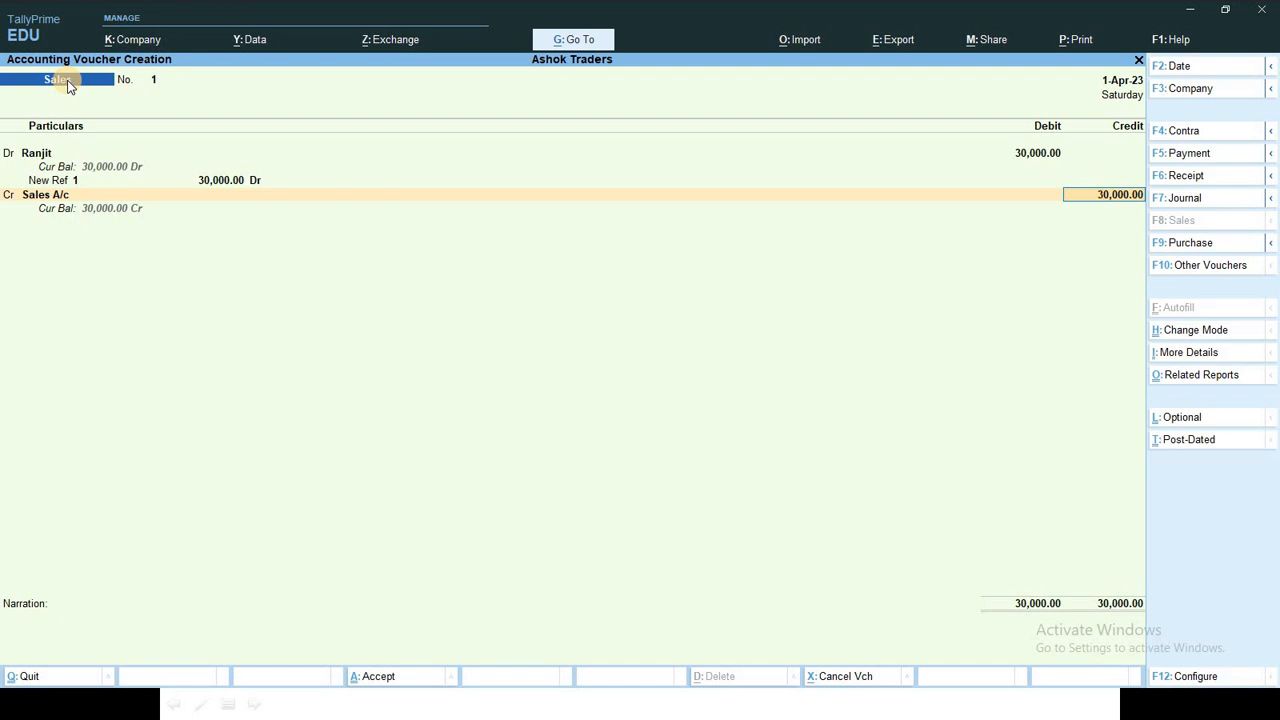
key("Return")
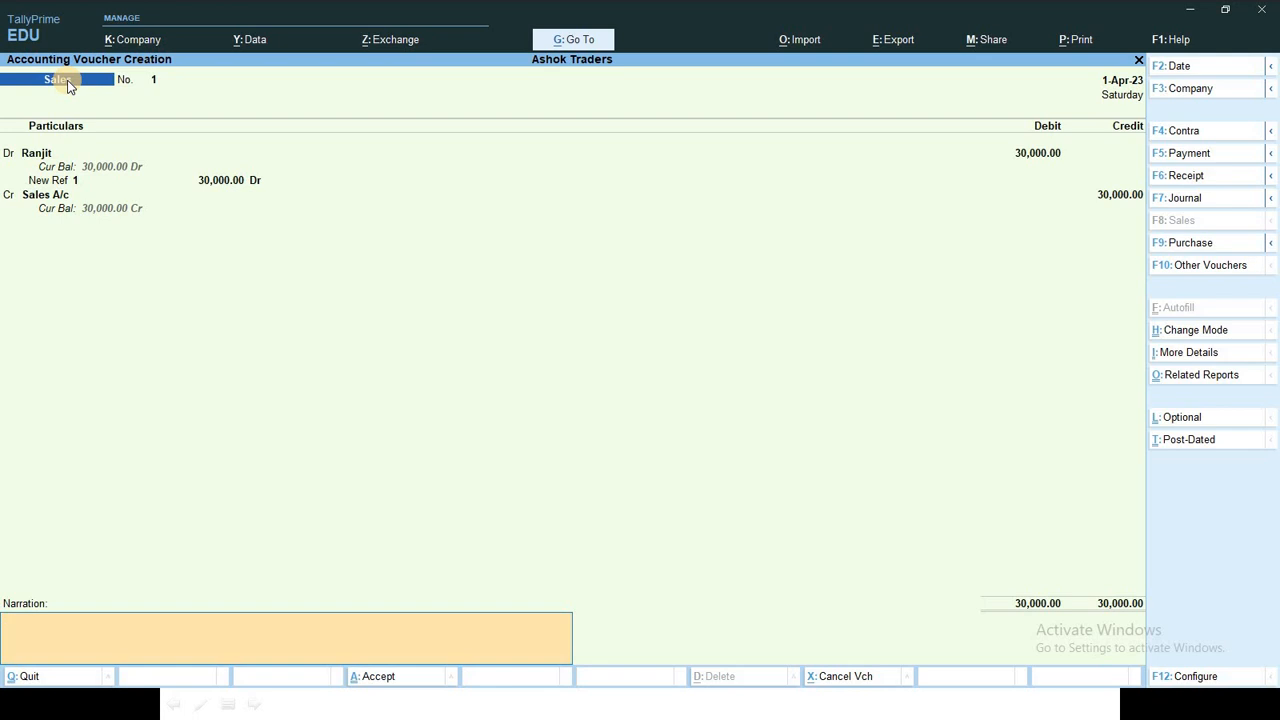
key("Return")
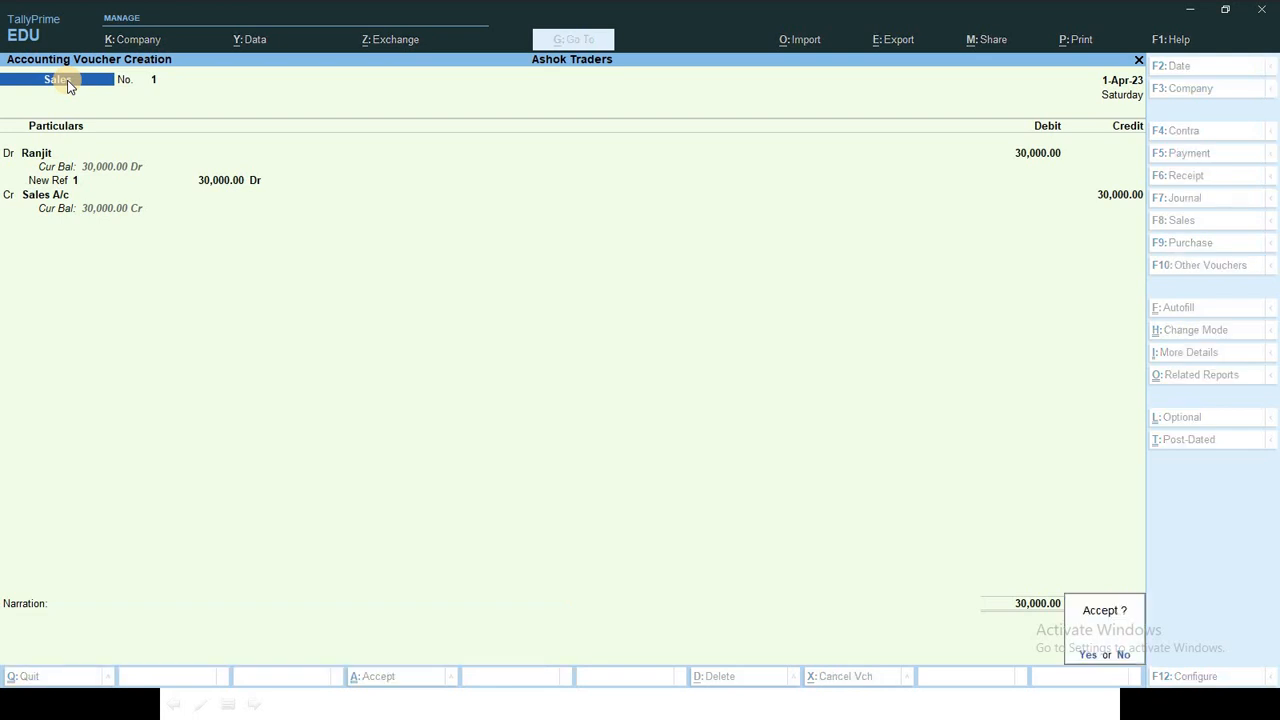
key("Return")
key("alt+Tab")
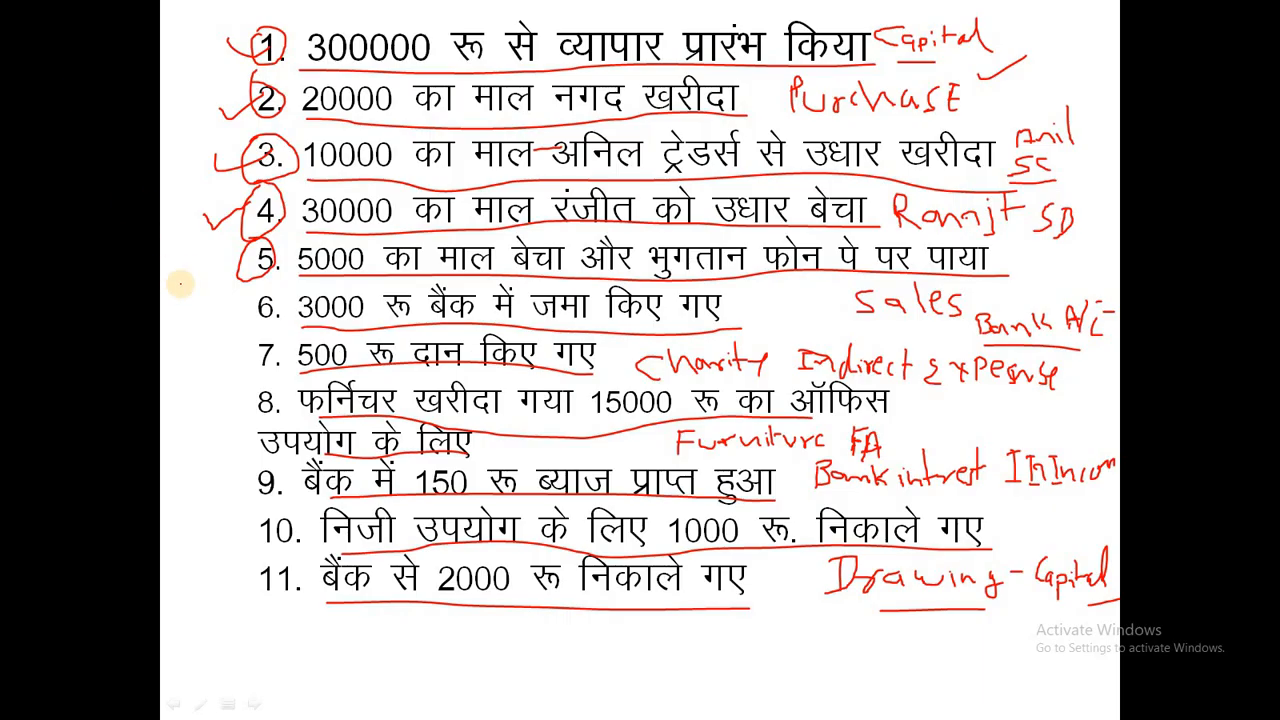
mouse_move(206, 268)
left_mouse_down()
mouse_move(228, 276)
mouse_move(254, 250)
left_mouse_up()
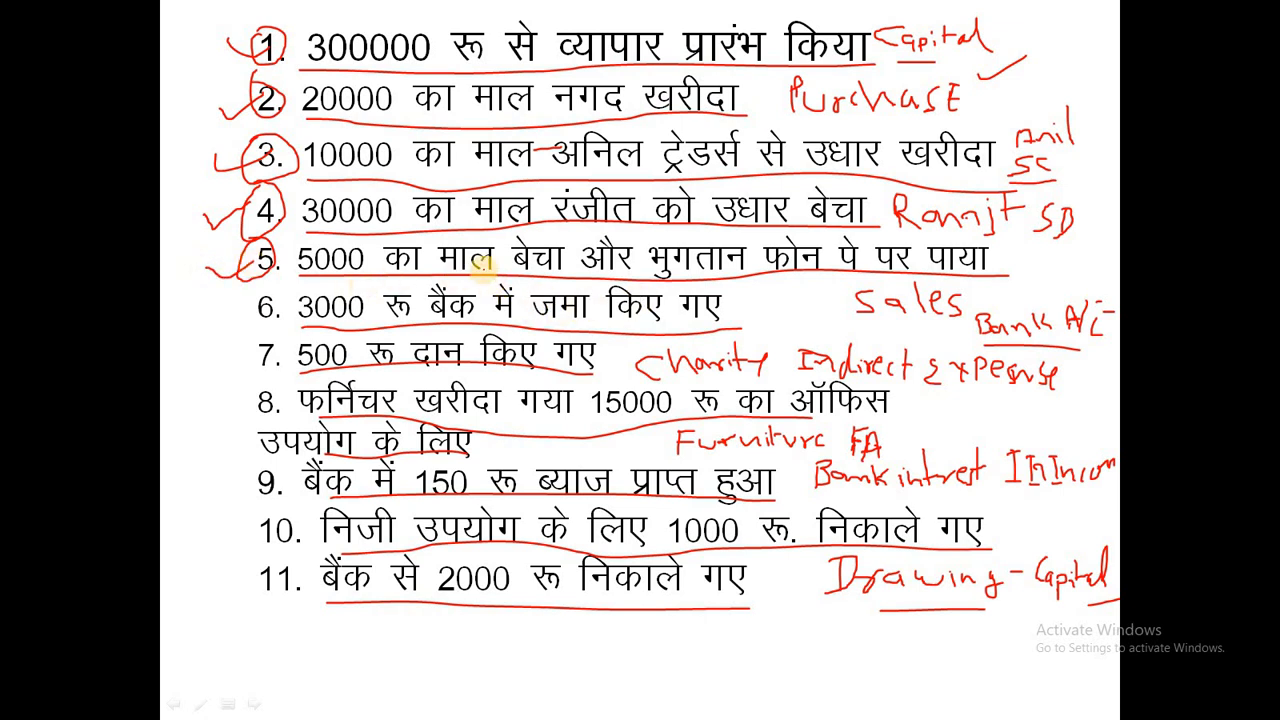
Step: In sales voucher 2, debit Bank A/c 5,000 and credit Sales A/c 5,000
key("alt+Tab")
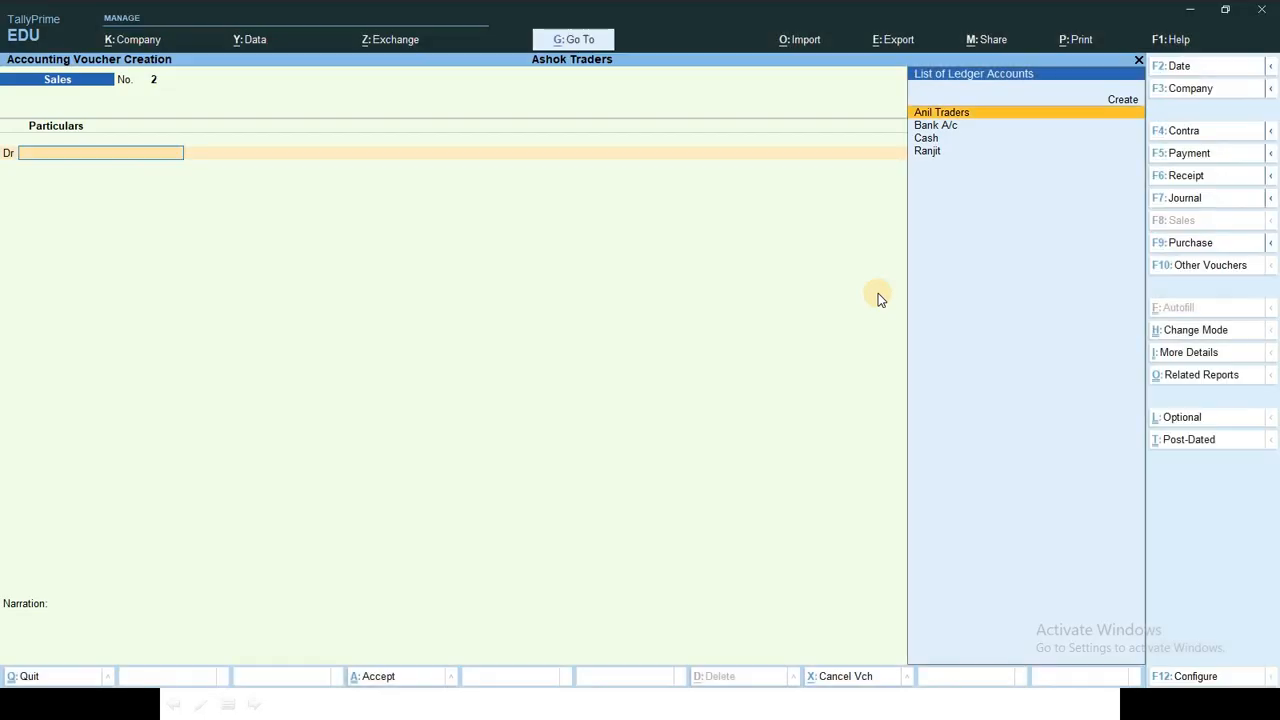
key("Down")
key("Down")
key("Up")
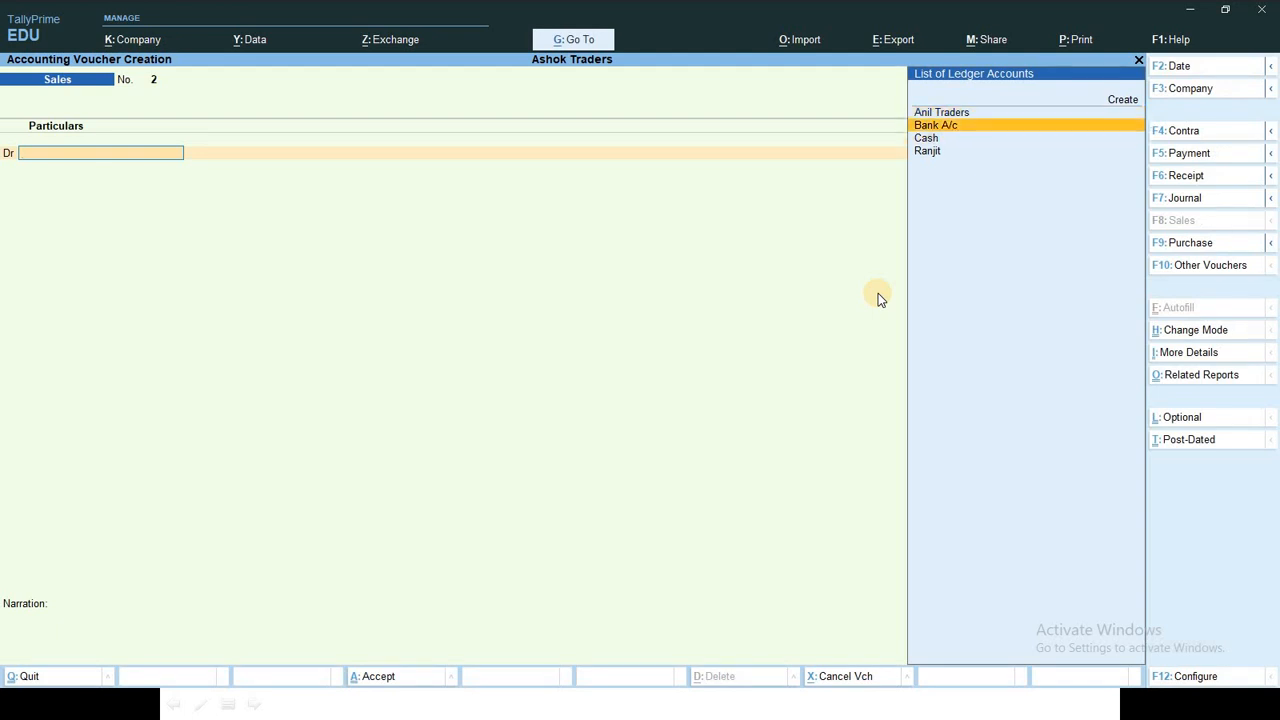
key("Return")
key("Return")
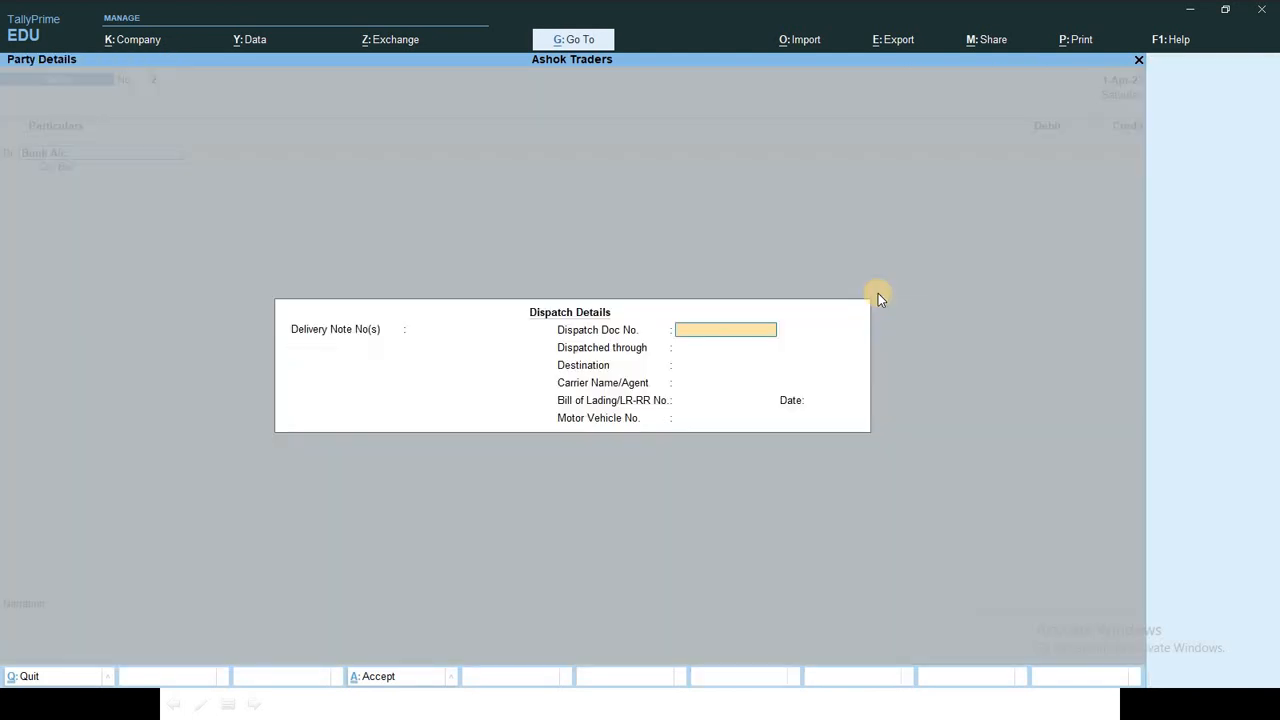
key("ctrl+a")
key("ctrl+a")
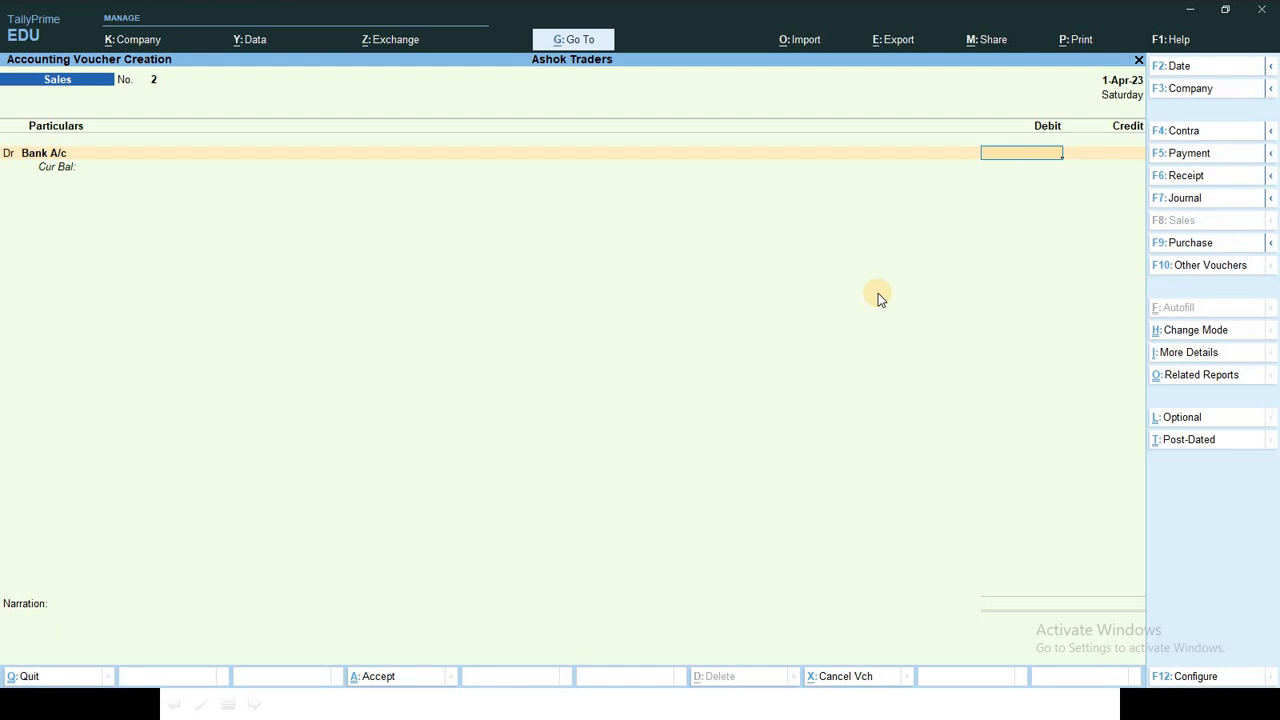
type("5000")
key("alt+Tab")
key("alt+Tab")
key("Return")
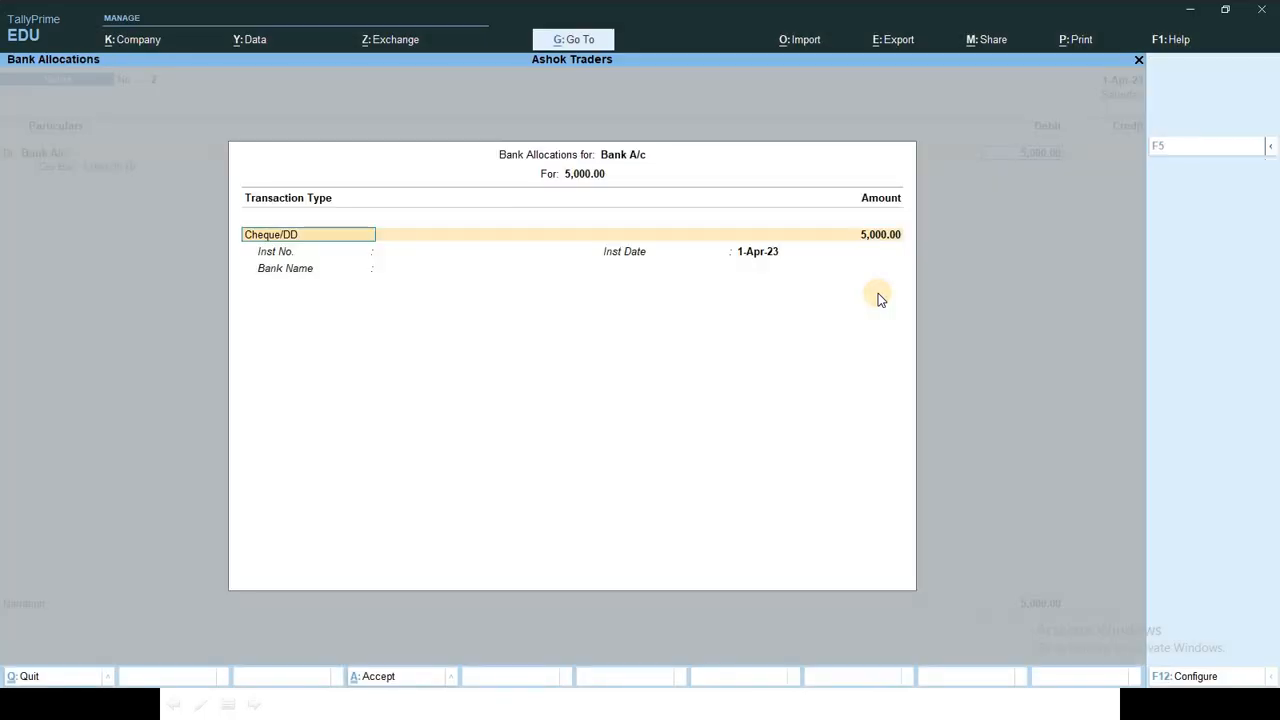
key("Return")
key("Return")
key("Return")
key("Return")
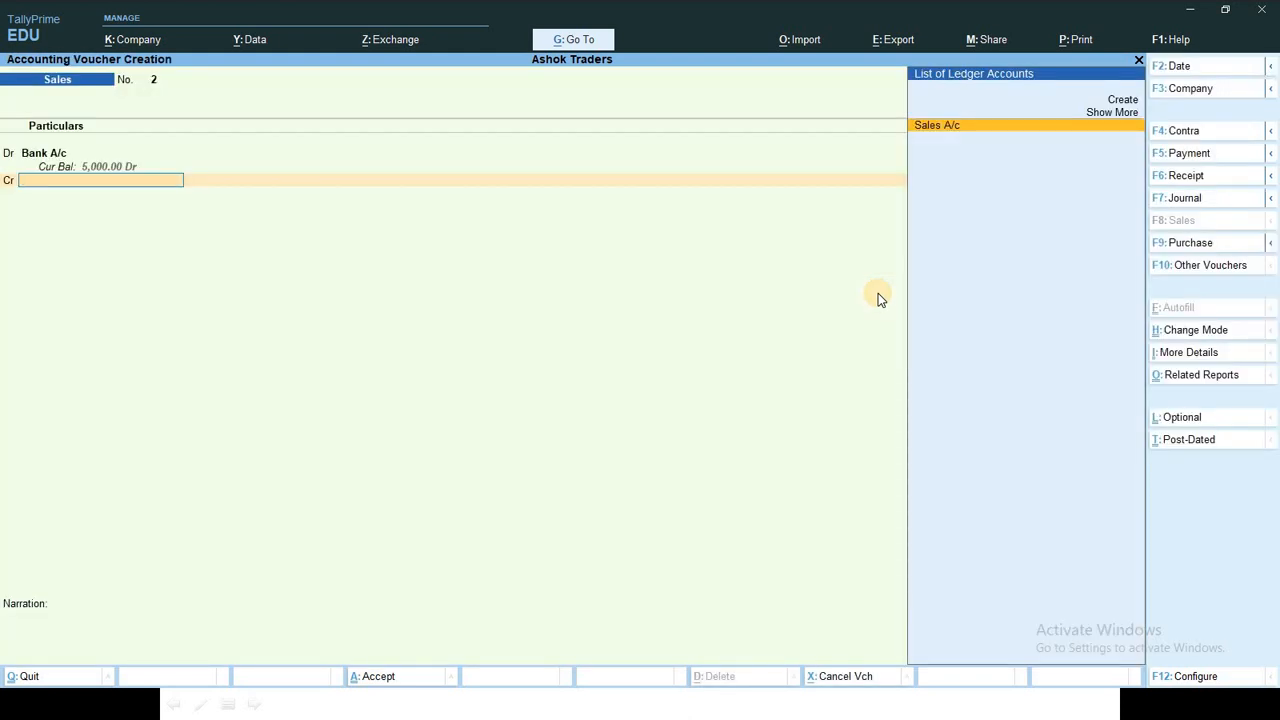
key("Return")
key("Return")
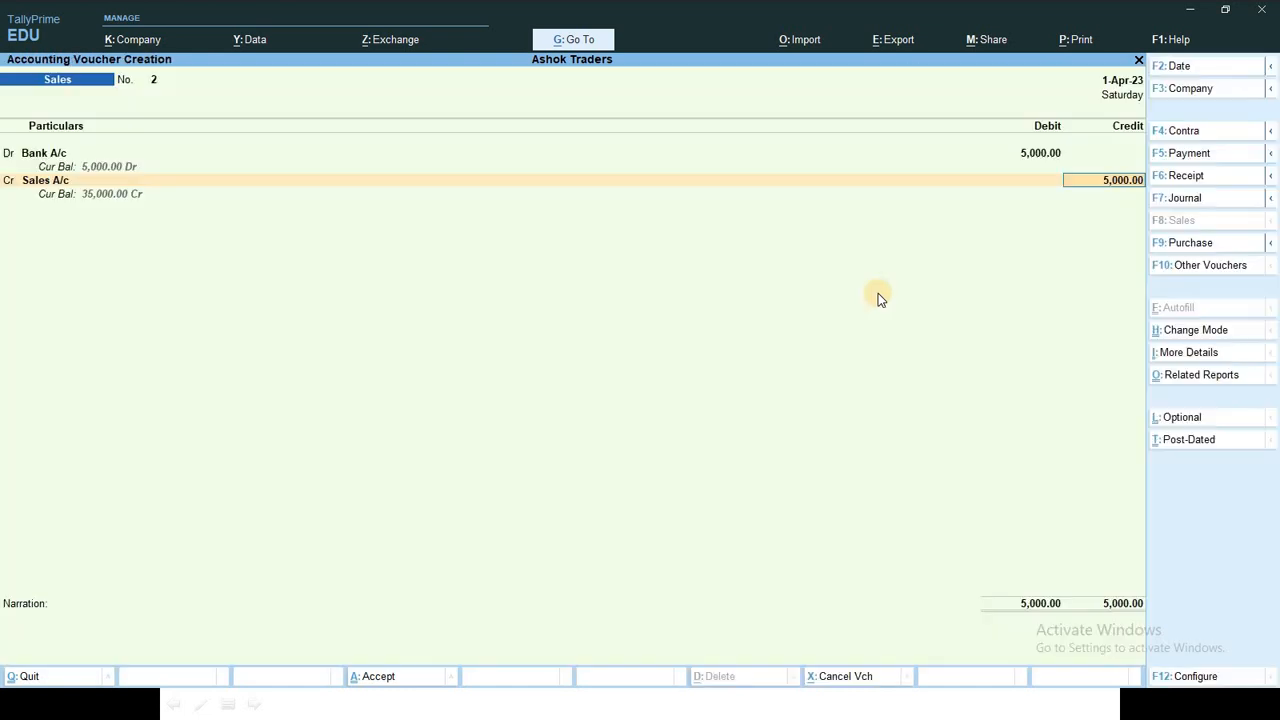
key("Return")
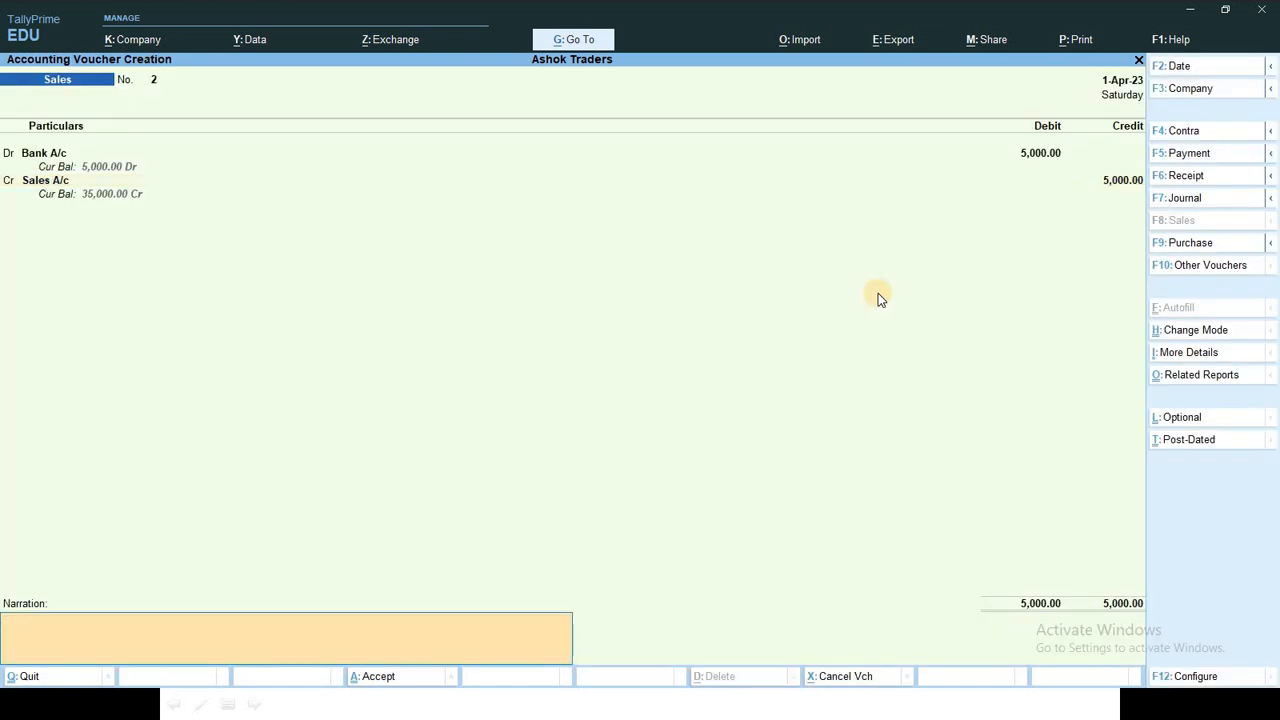
Step: Enter the narration 'Being goods sold by Phone Pay'
type("P")
key("BackSpace")
type("Ve")
key("BackSpace")
key("BackSpace")
type("Neing")
key("BackSpace")
key("BackSpace")
key("BackSpace")
key("BackSpace")
key("BackSpace")
type("Being goods sold")
type("by Phone Pa")
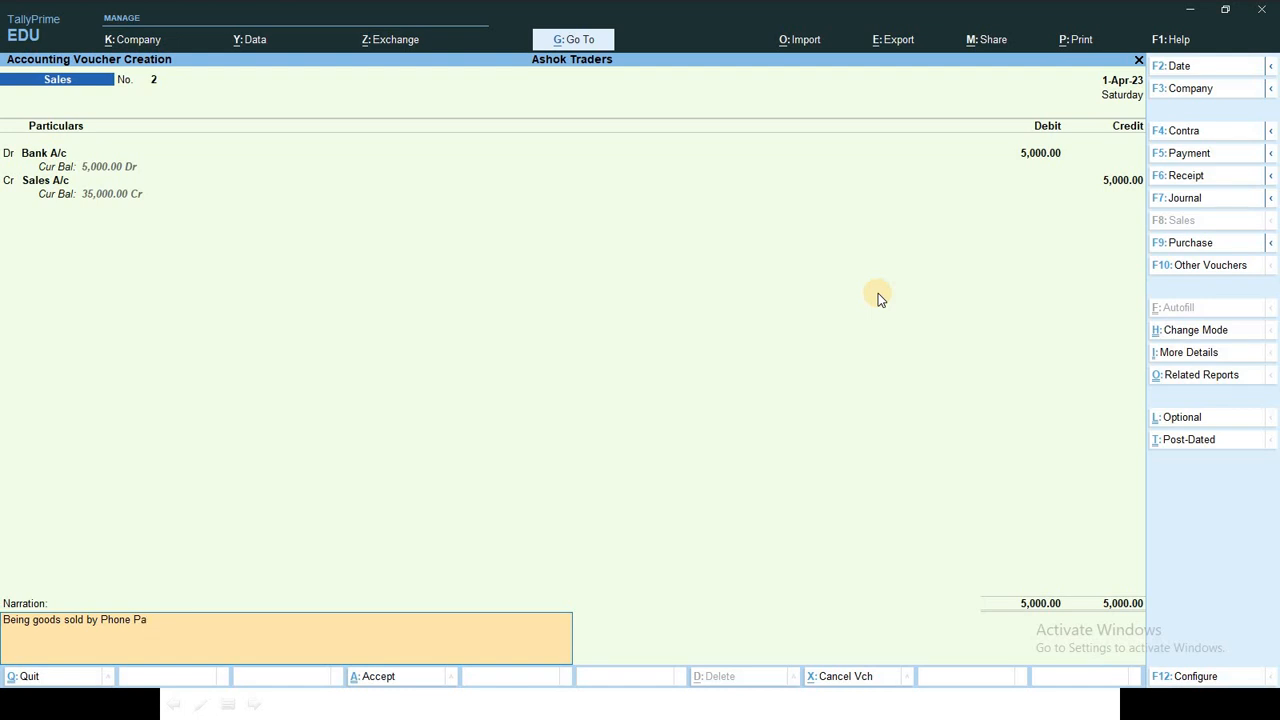
type("yay")
Step: Save the sales voucher and tick off item 6, the 3000 bank deposit, on the slide
key("Return")
key("Return")
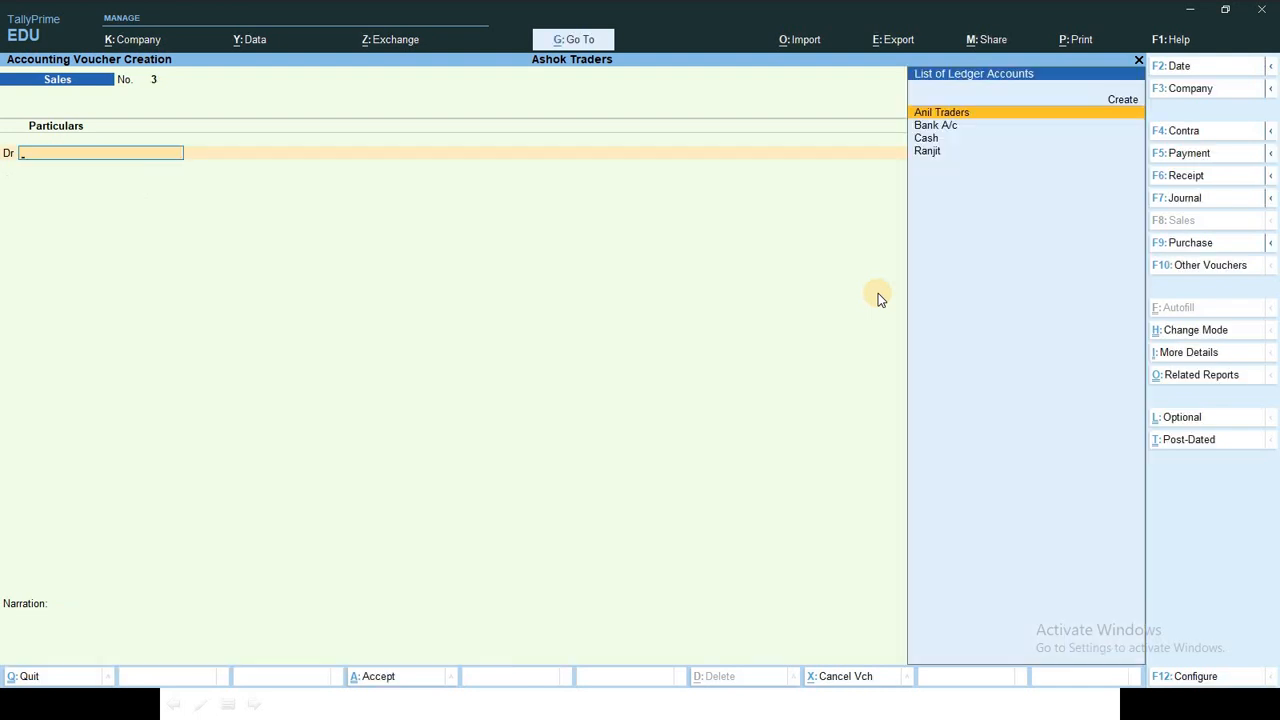
key("alt+Tab")
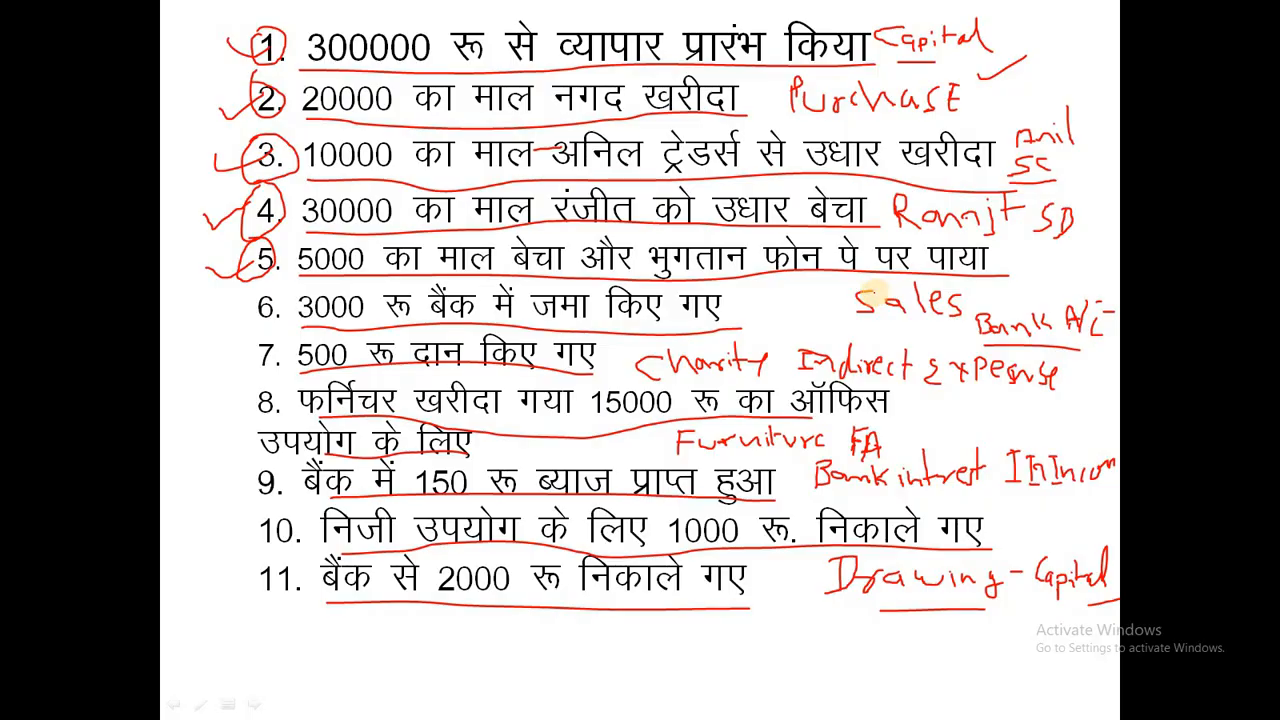
left_click_drag(210, 318, 258, 303)
key("alt+Tab")
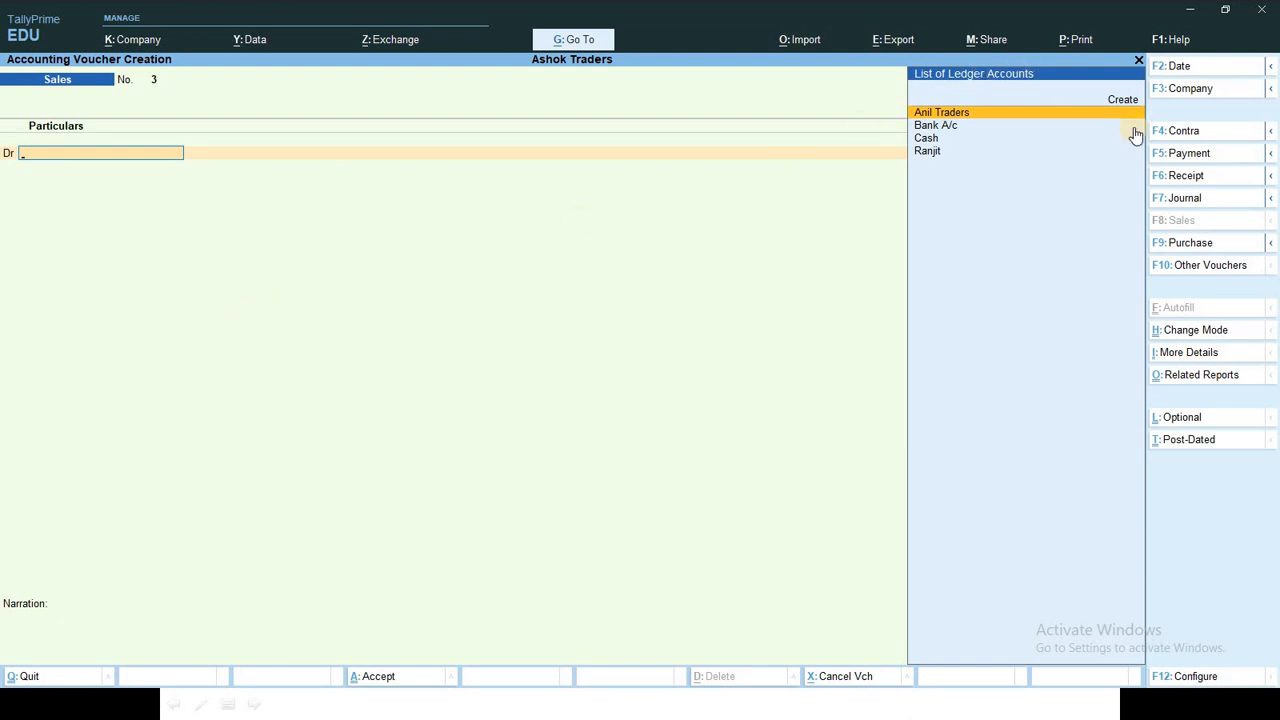
Step: Start contra voucher 1 and credit Cash with 3,000
left_click(1182, 130)
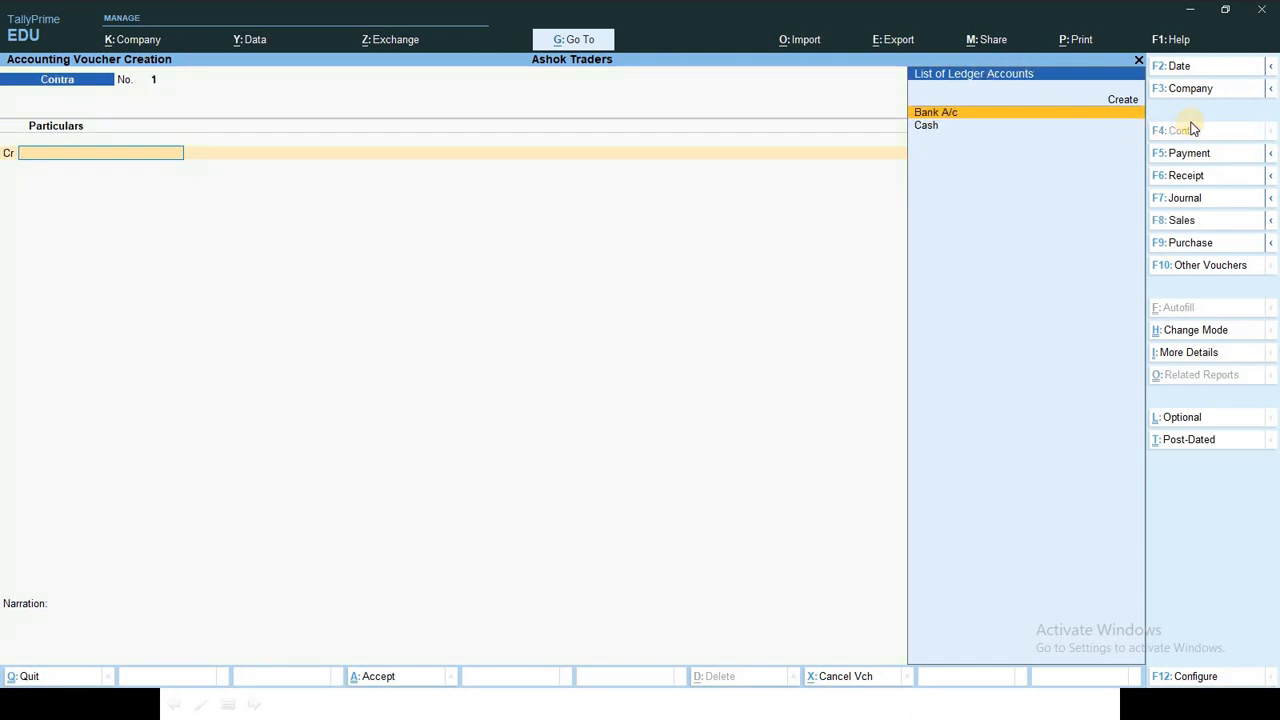
key("alt+Tab")
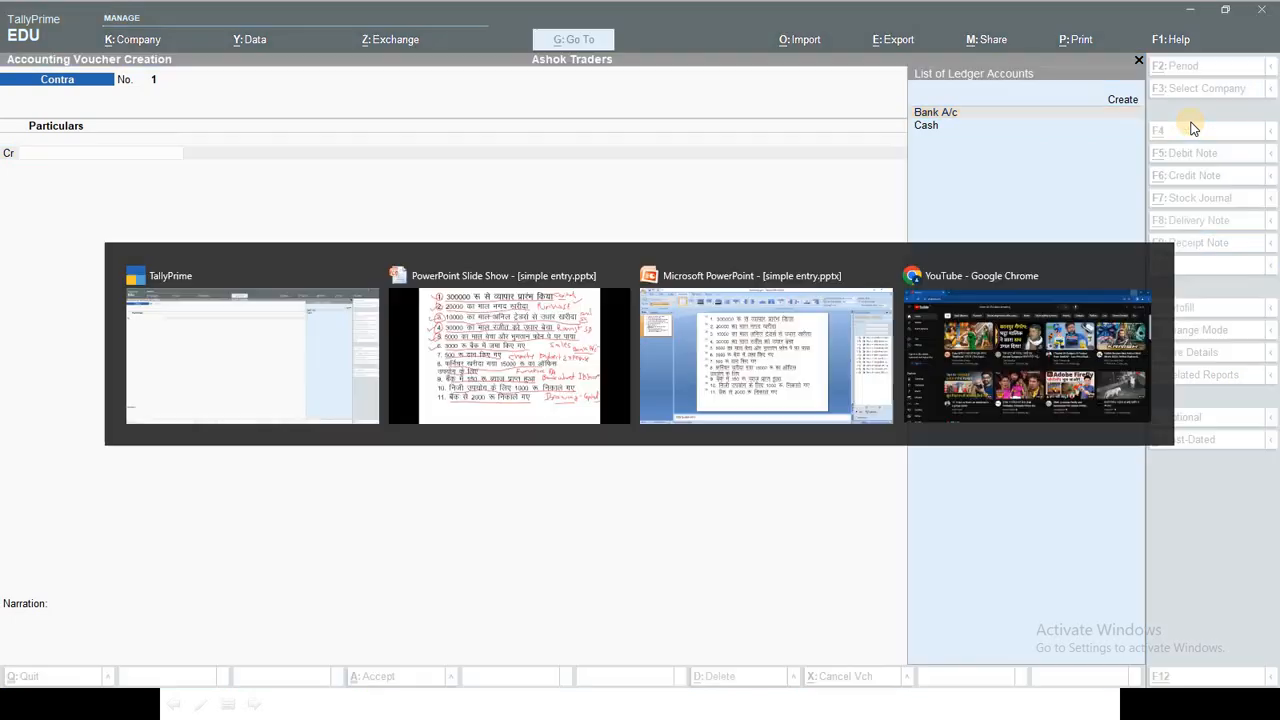
key("alt+Tab")
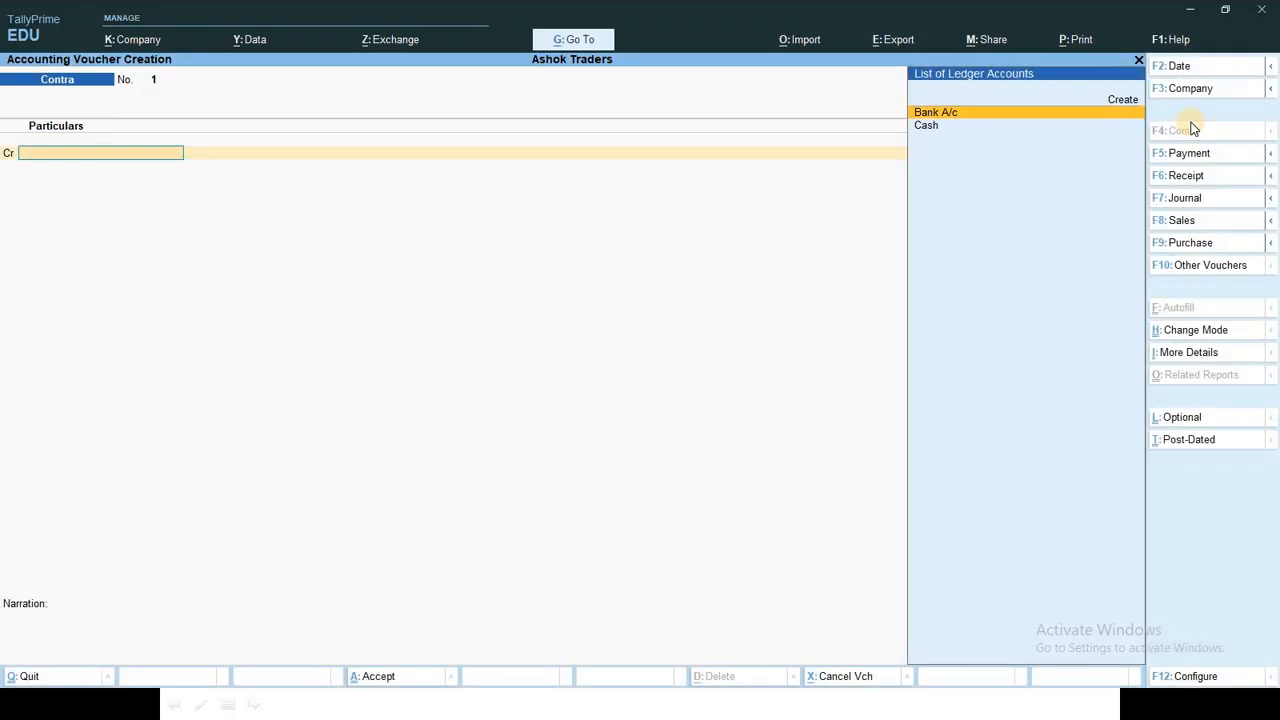
key("Down")
key("Return")
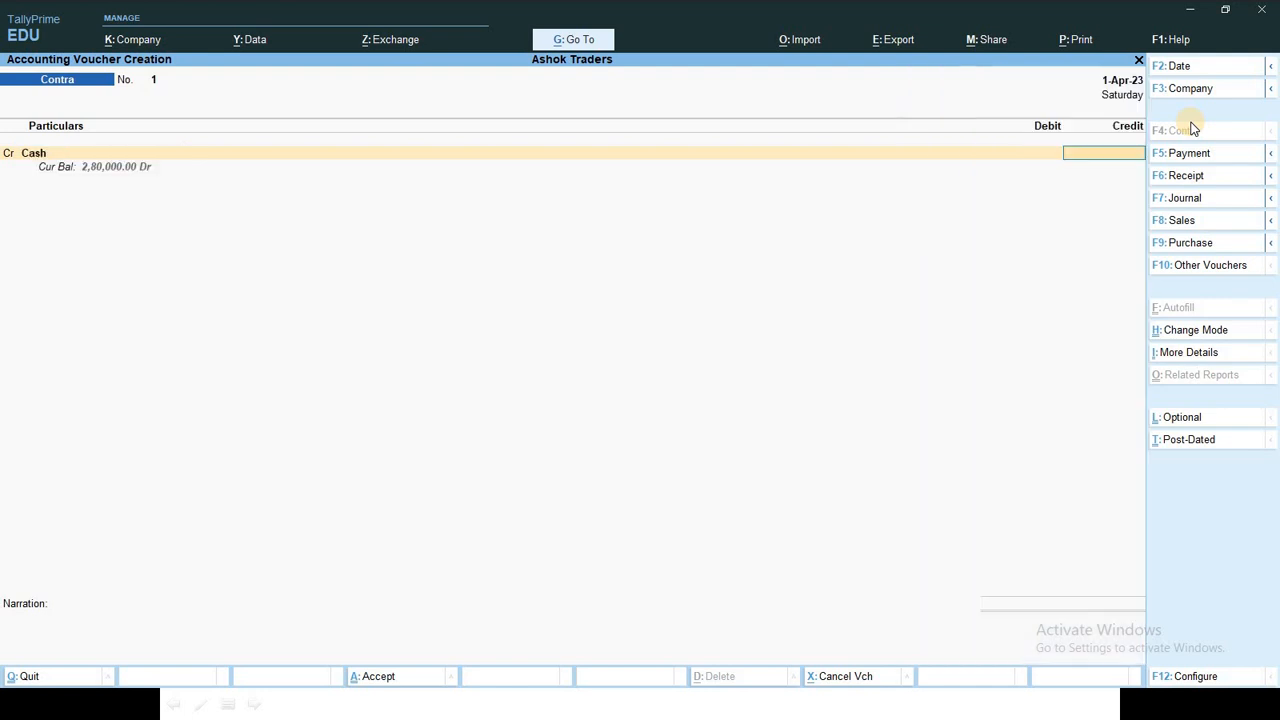
type("3000")
key("Return")
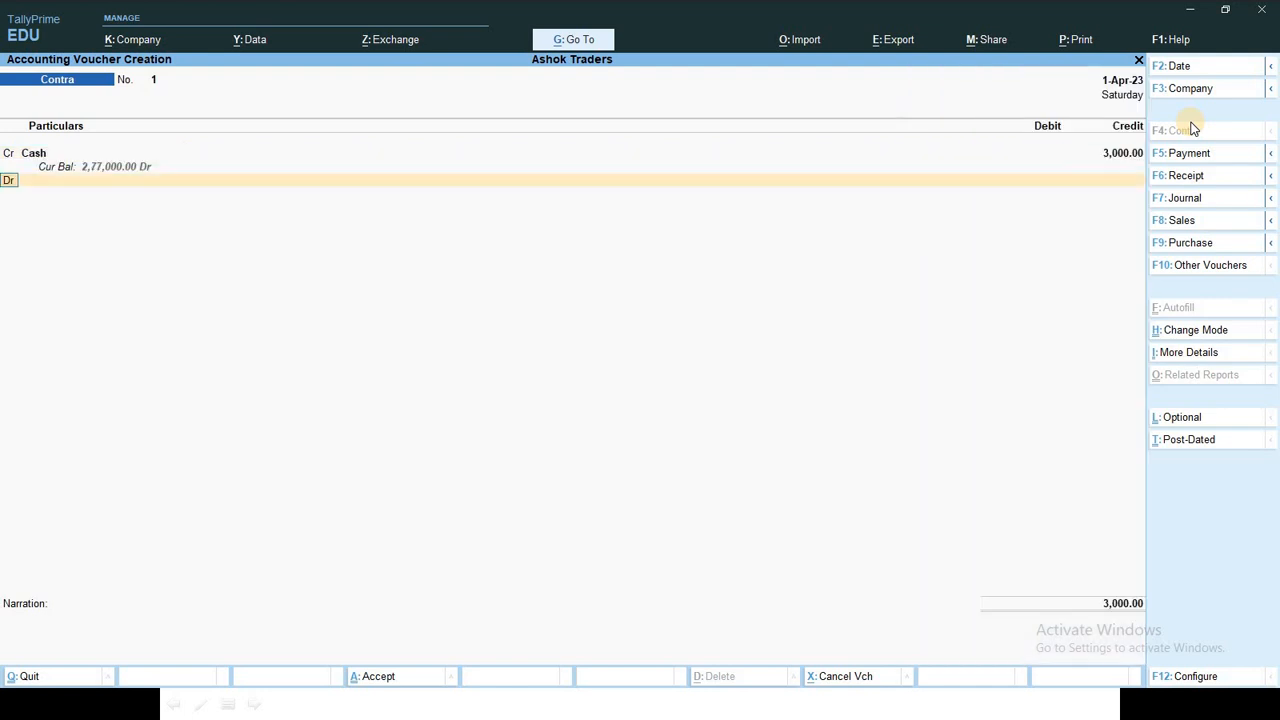
Step: Debit Bank A/c 3,000, skipping denominations and bank allocation details
type("B")
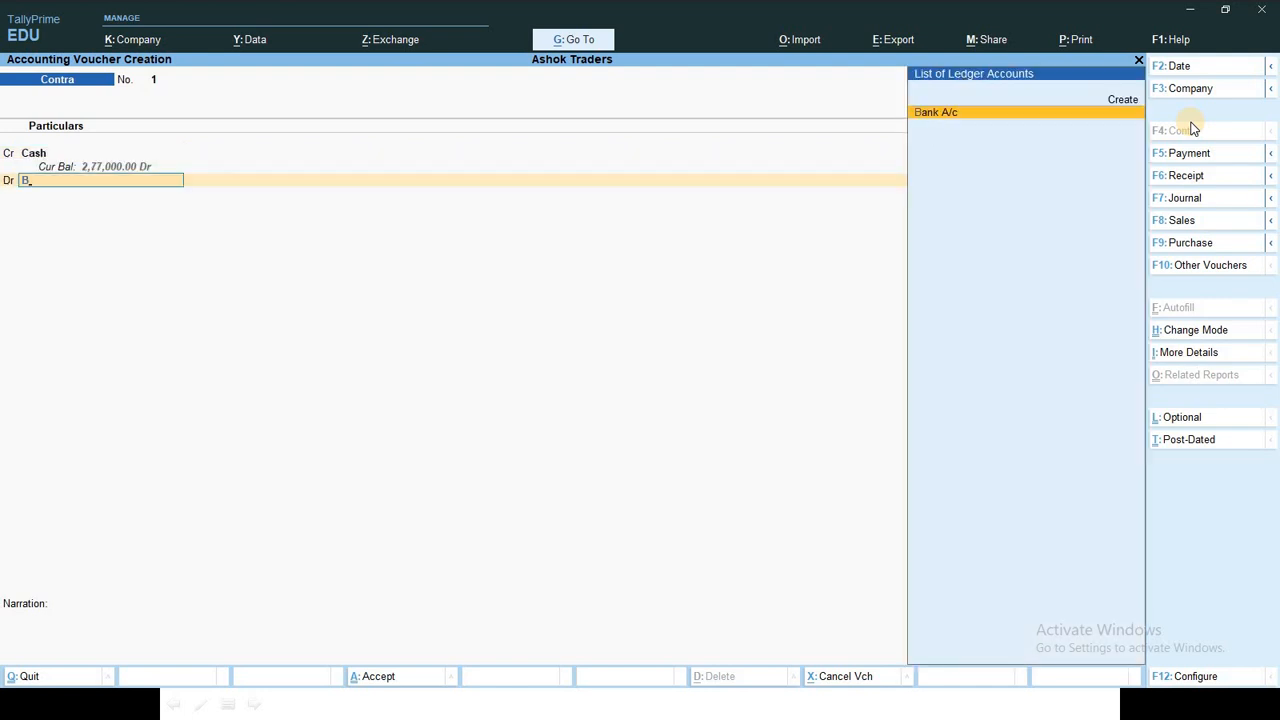
key("Return")
key("Return")
key("Return")
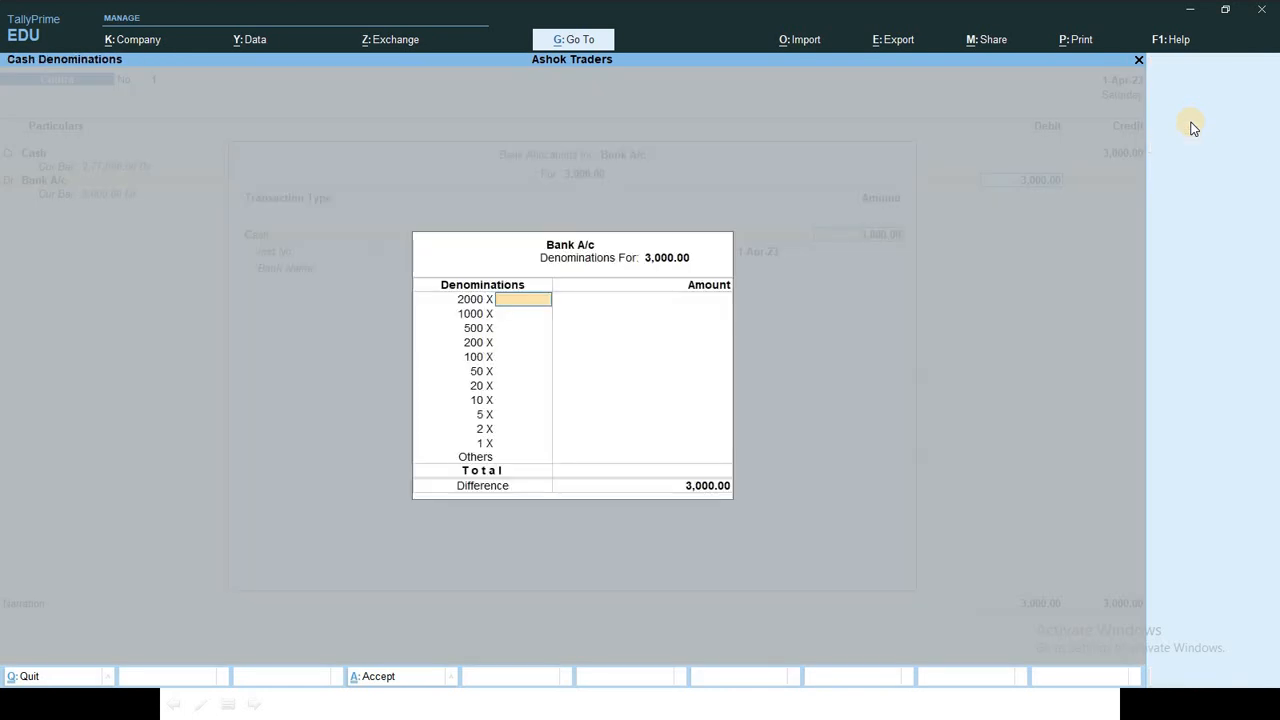
key("Return")
key("Return")
key("Return")
key("Return")
key("Return")
key("Return")
key("Return")
key("Return")
key("Return")
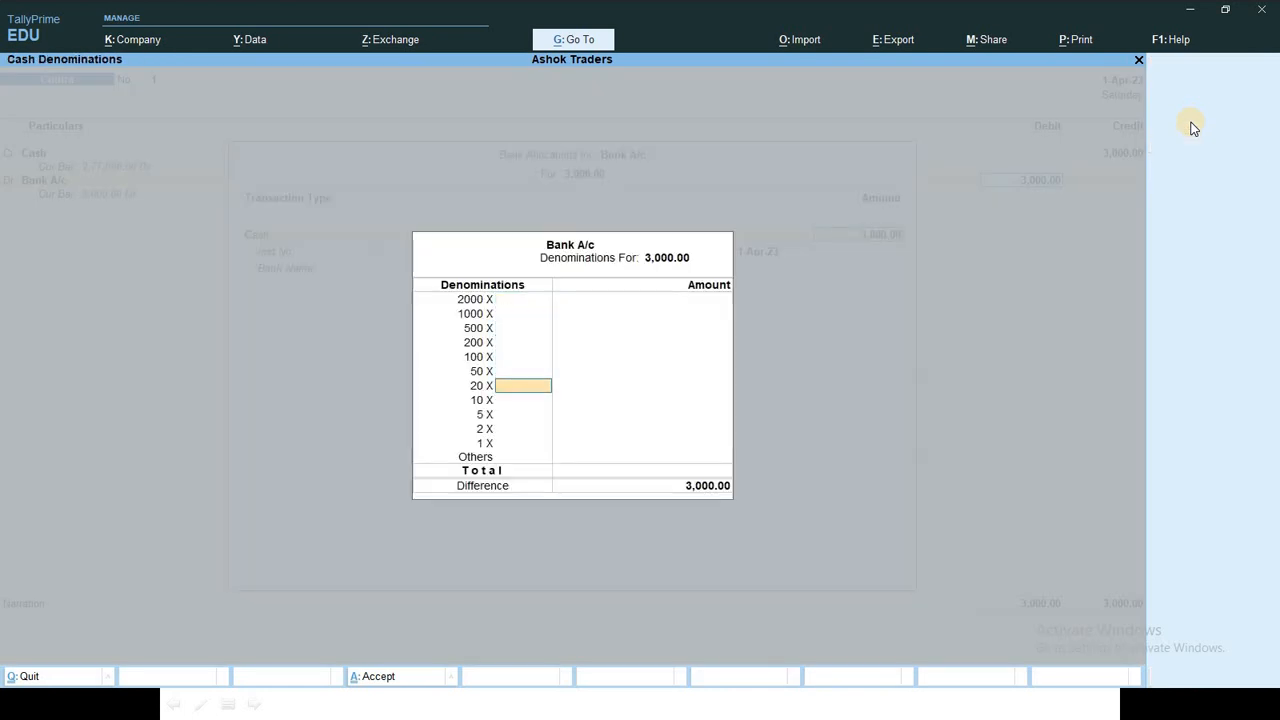
key("Return")
key("Return")
key("Return")
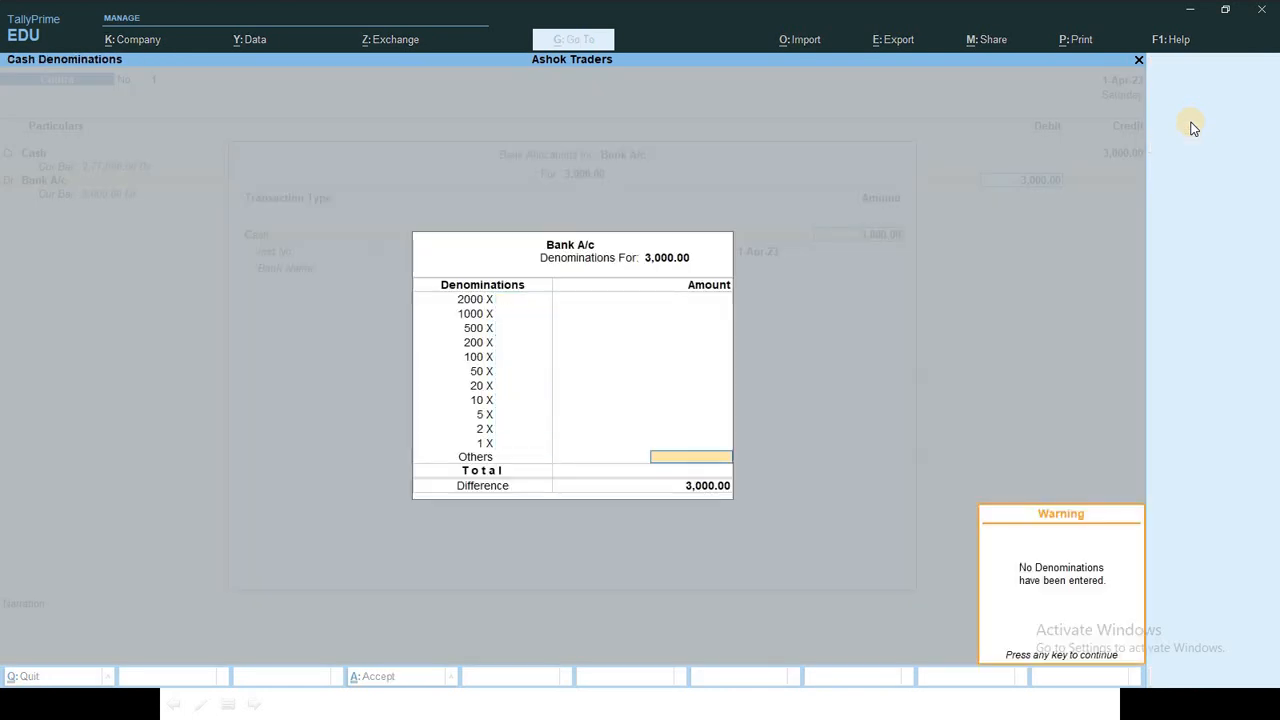
key("Return")
key("Return")
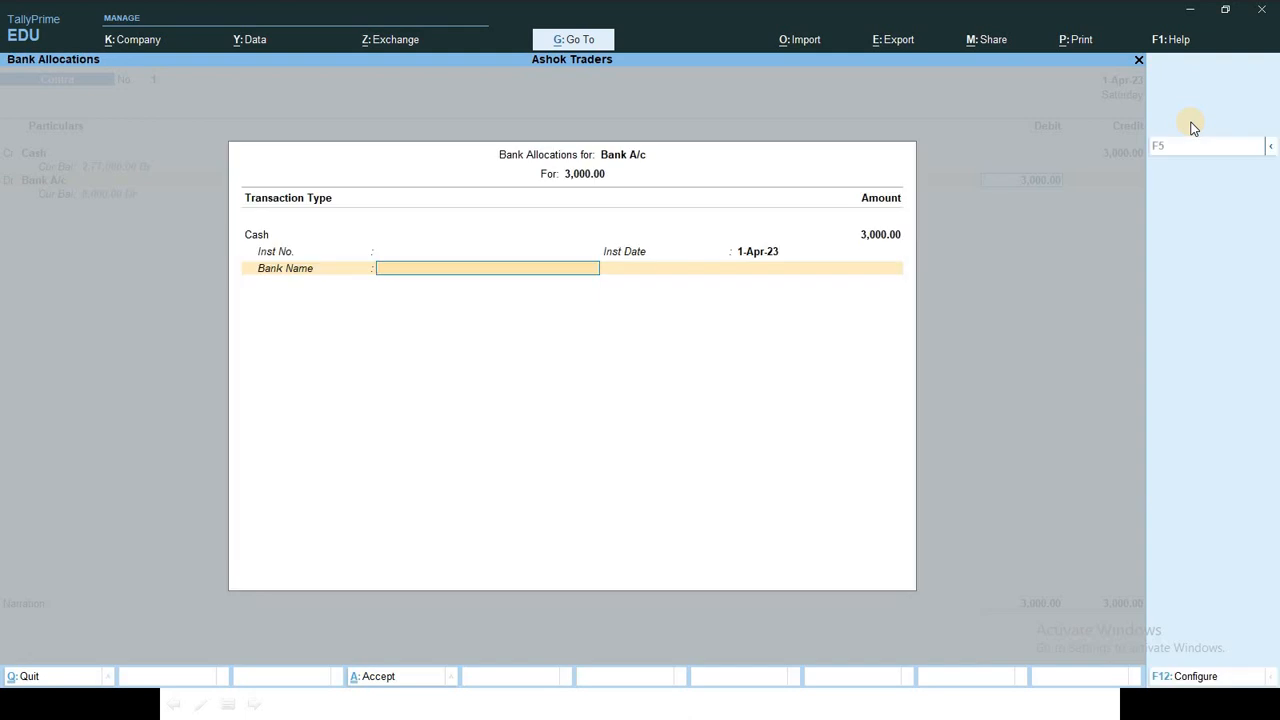
key("Return")
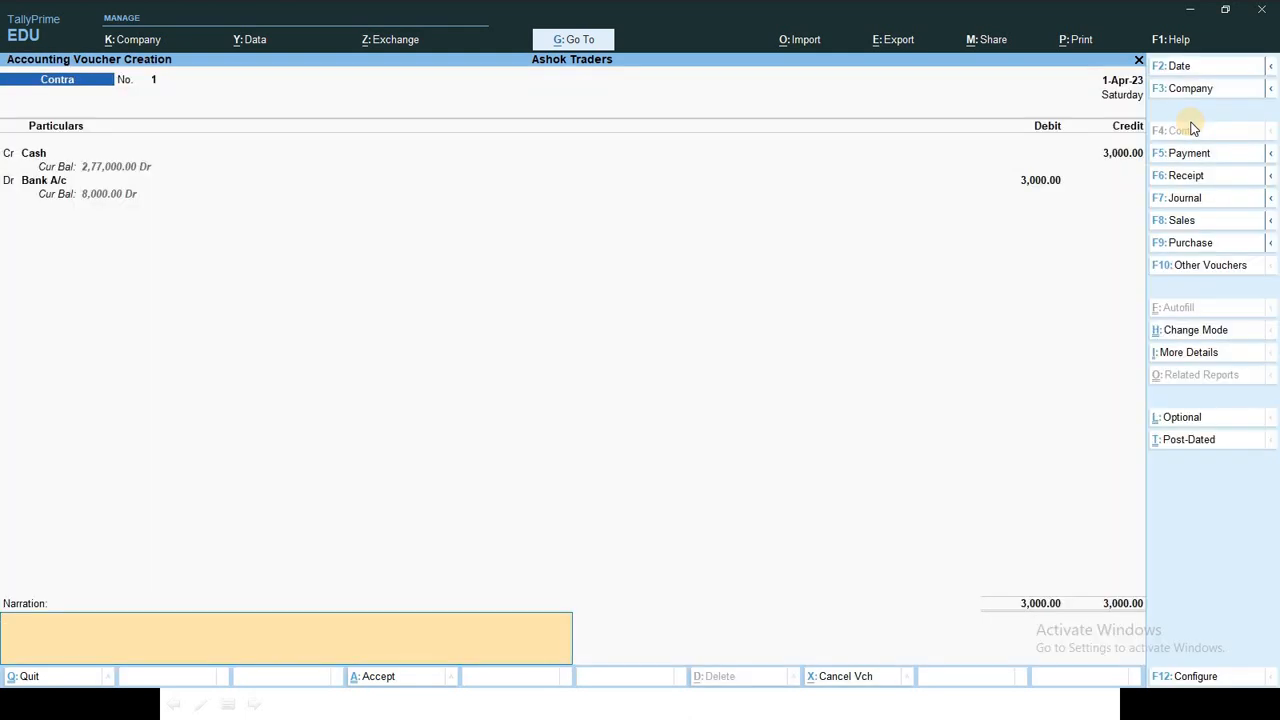
key("Return")
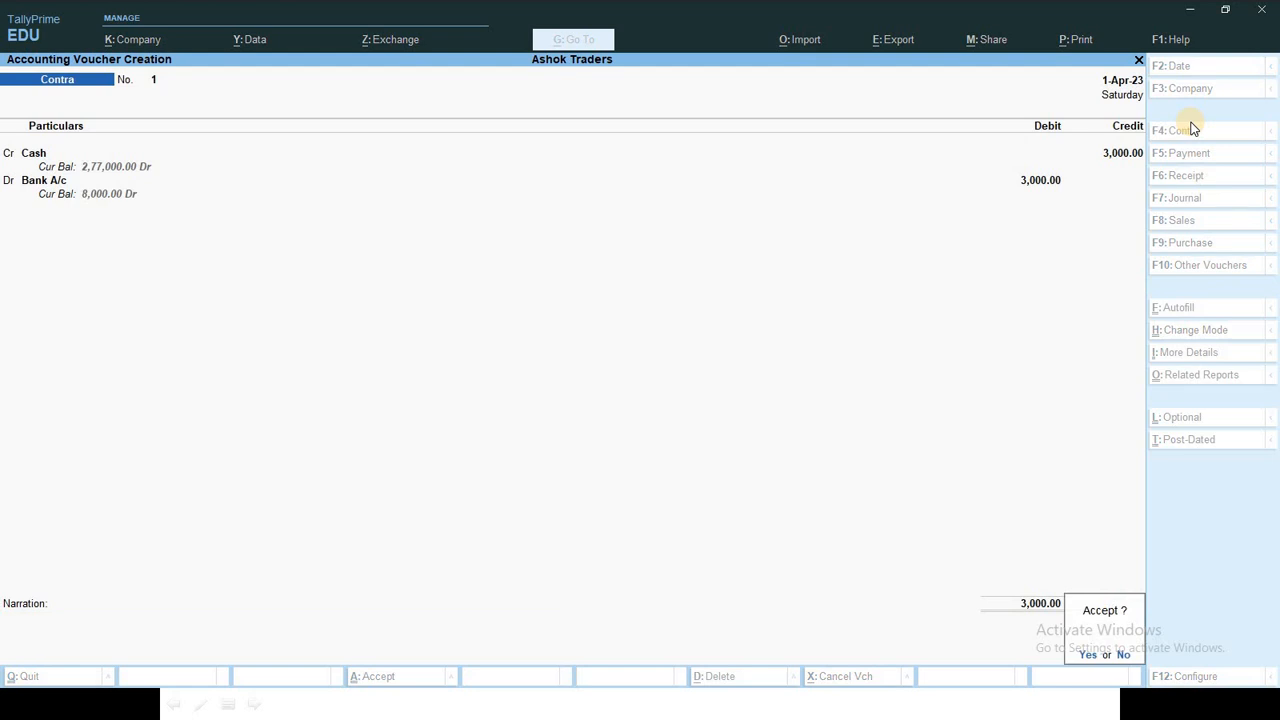
key("Return")
Step: Save the contra voucher and tick off item 7 on the transaction slide
key("alt+Tab")
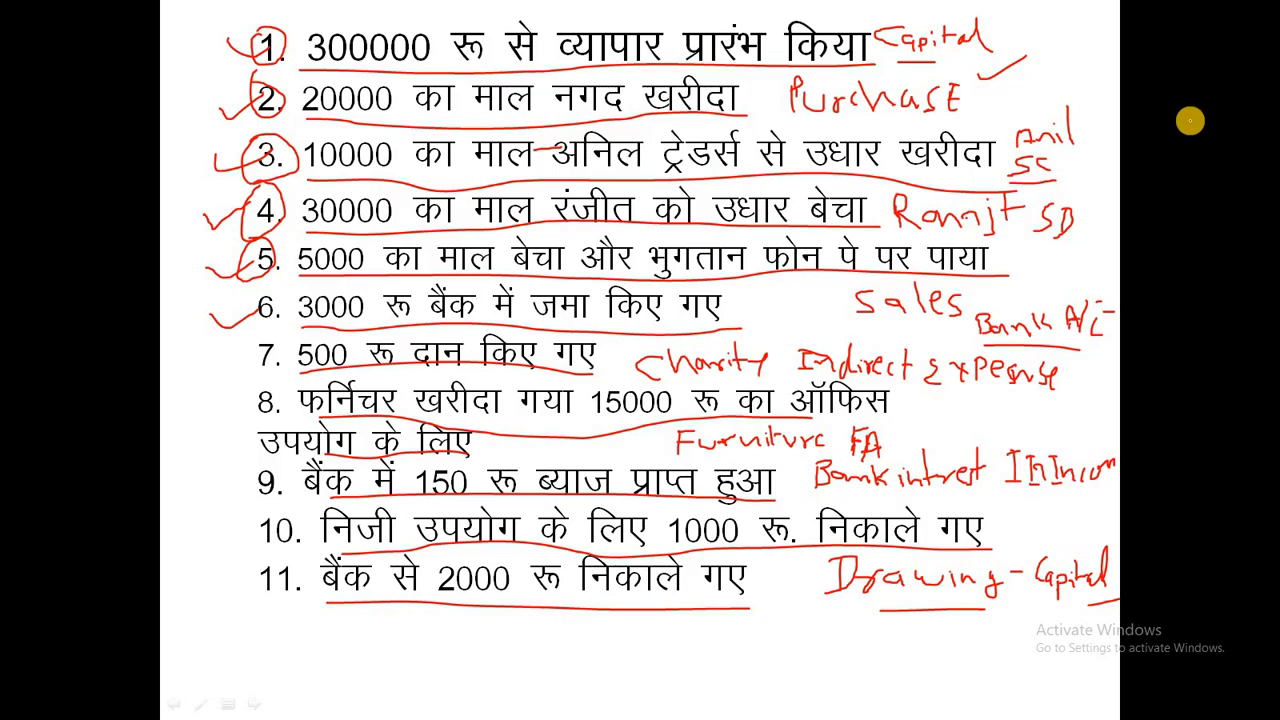
left_click_drag(218, 358, 260, 346)
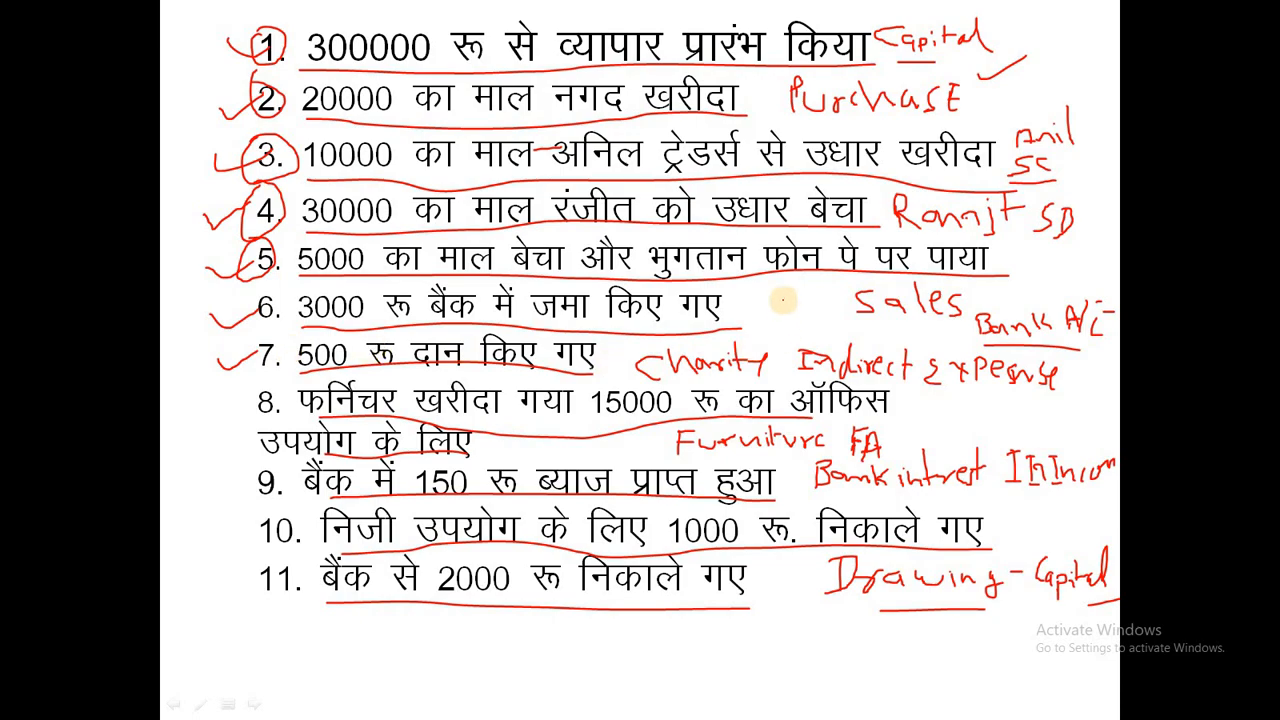
key("alt+Tab")
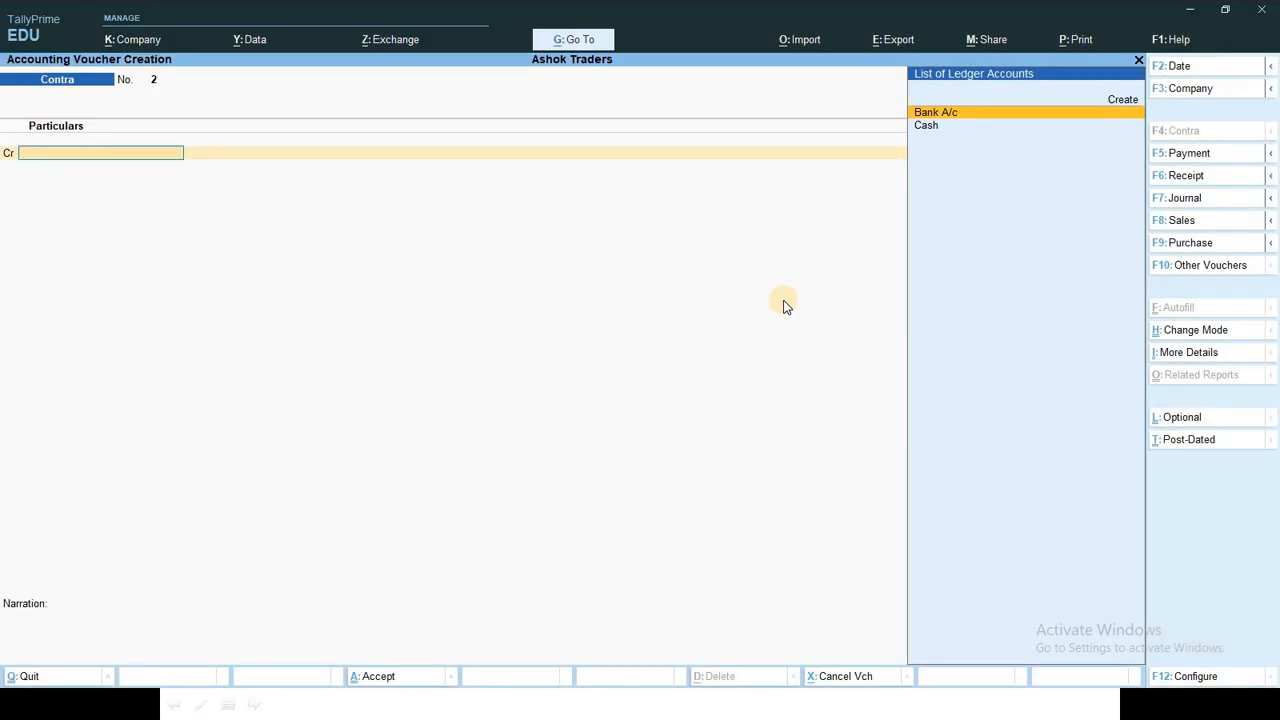
Step: In payment voucher 1, debit Charity A/c 500 and credit Cash 500
key("F5")
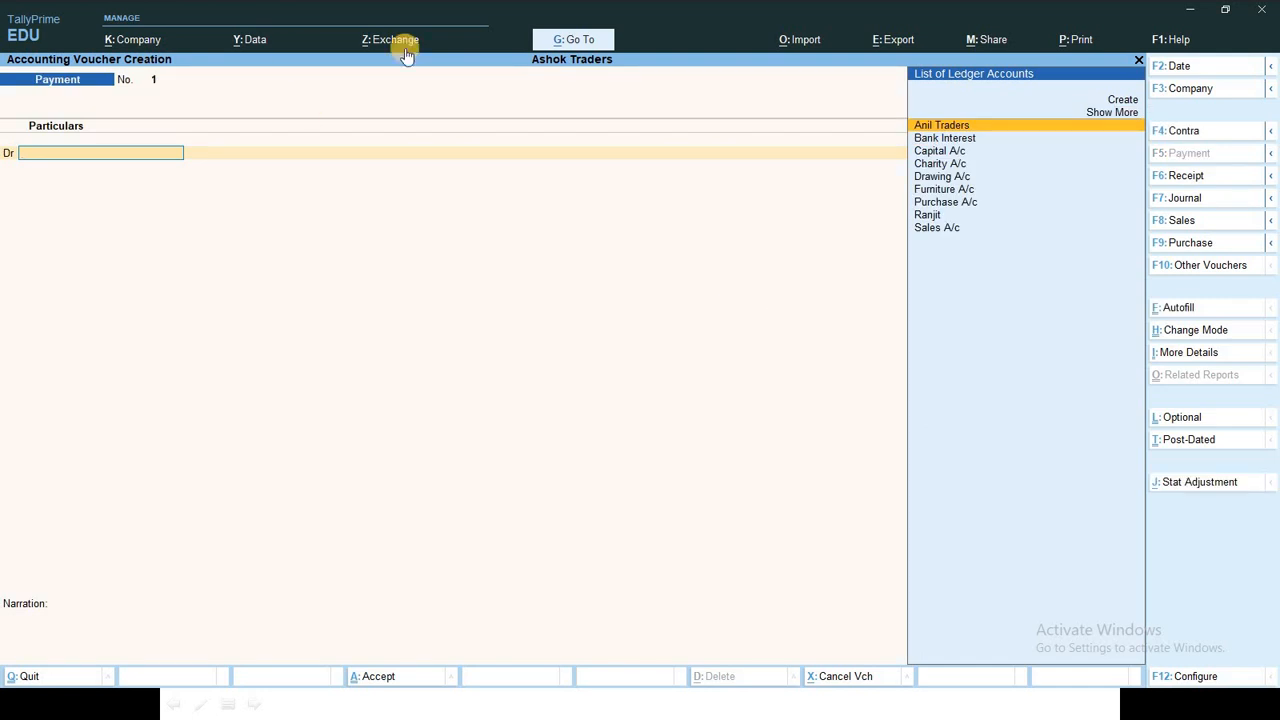
key("Down")
key("Down")
key("Down")
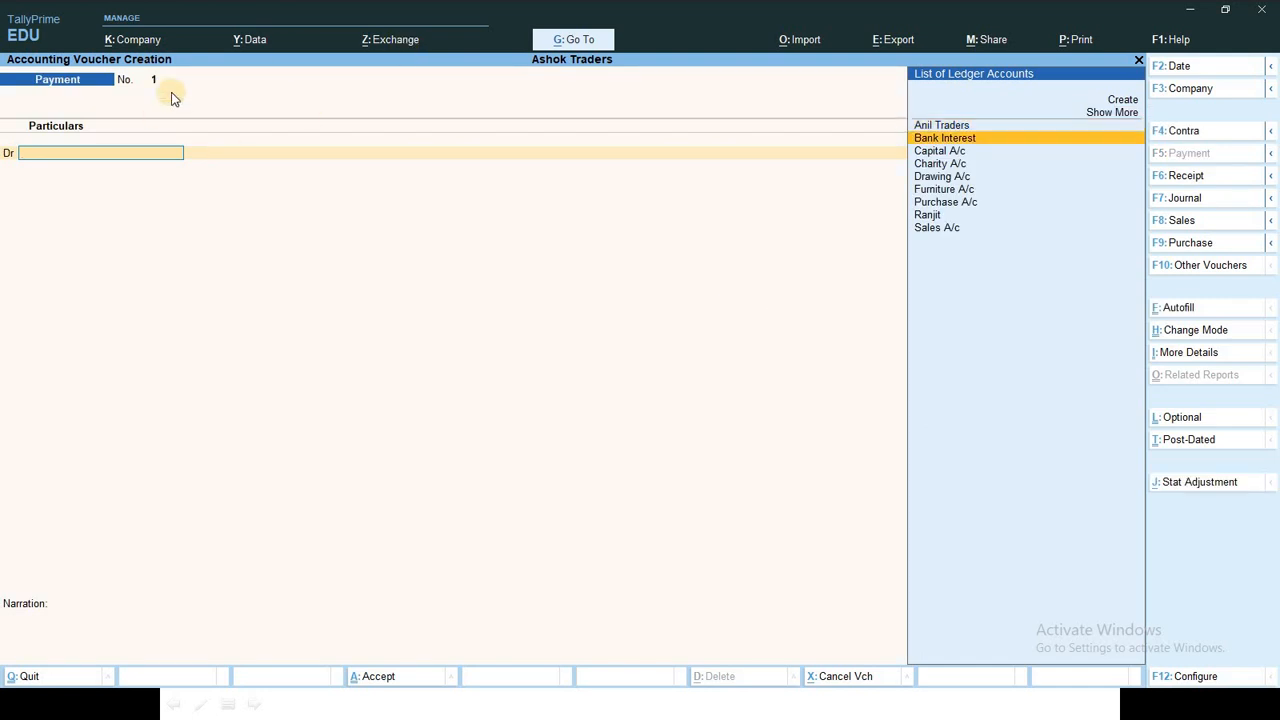
key("Return")
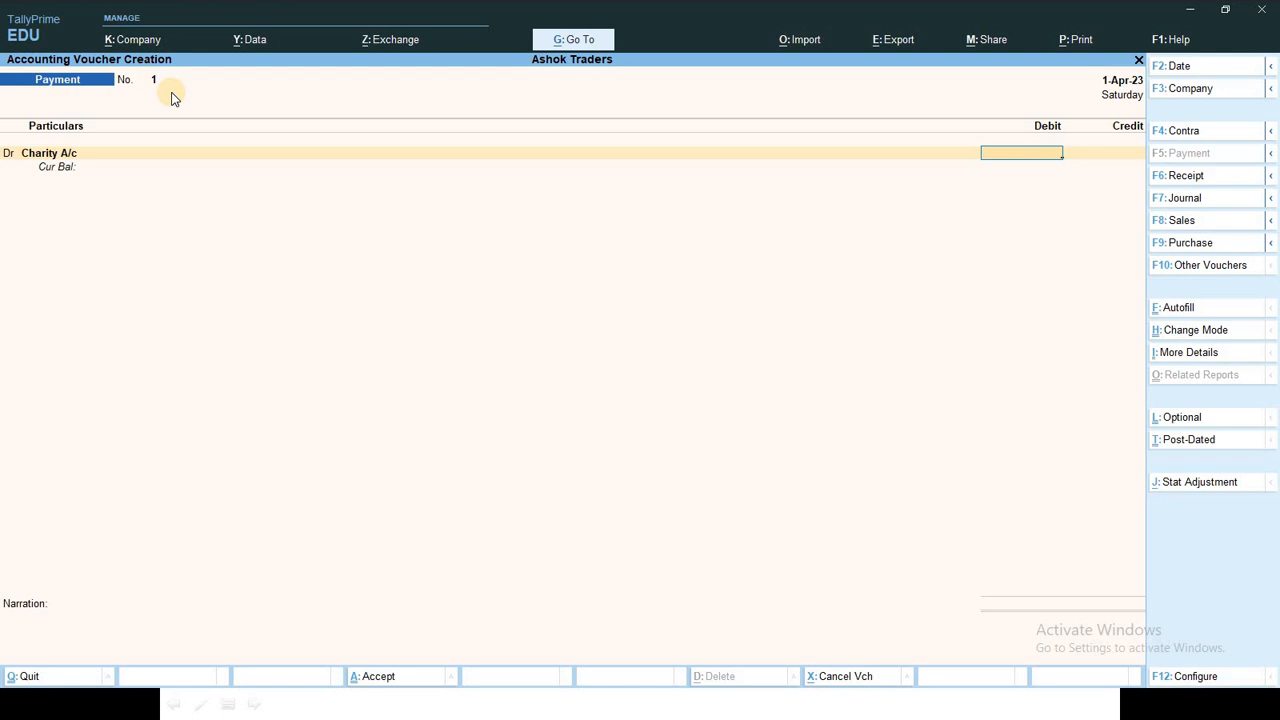
type("500")
key("Return")
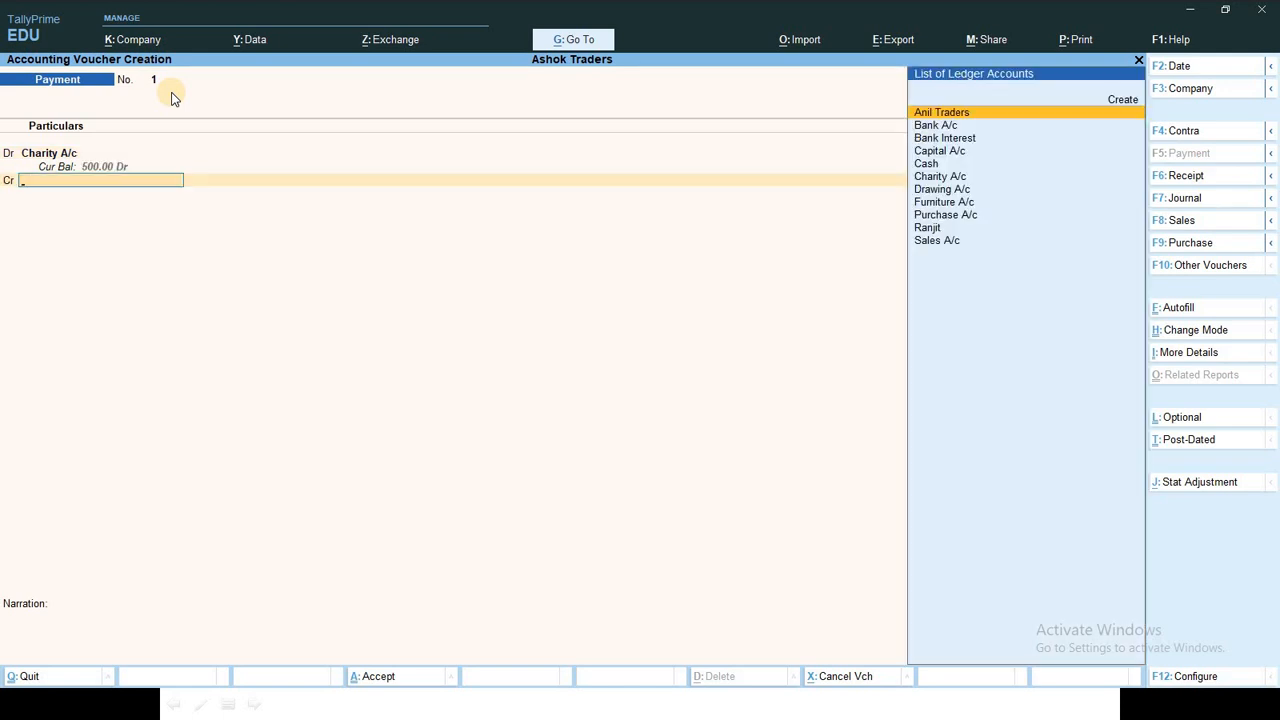
type("Ca")
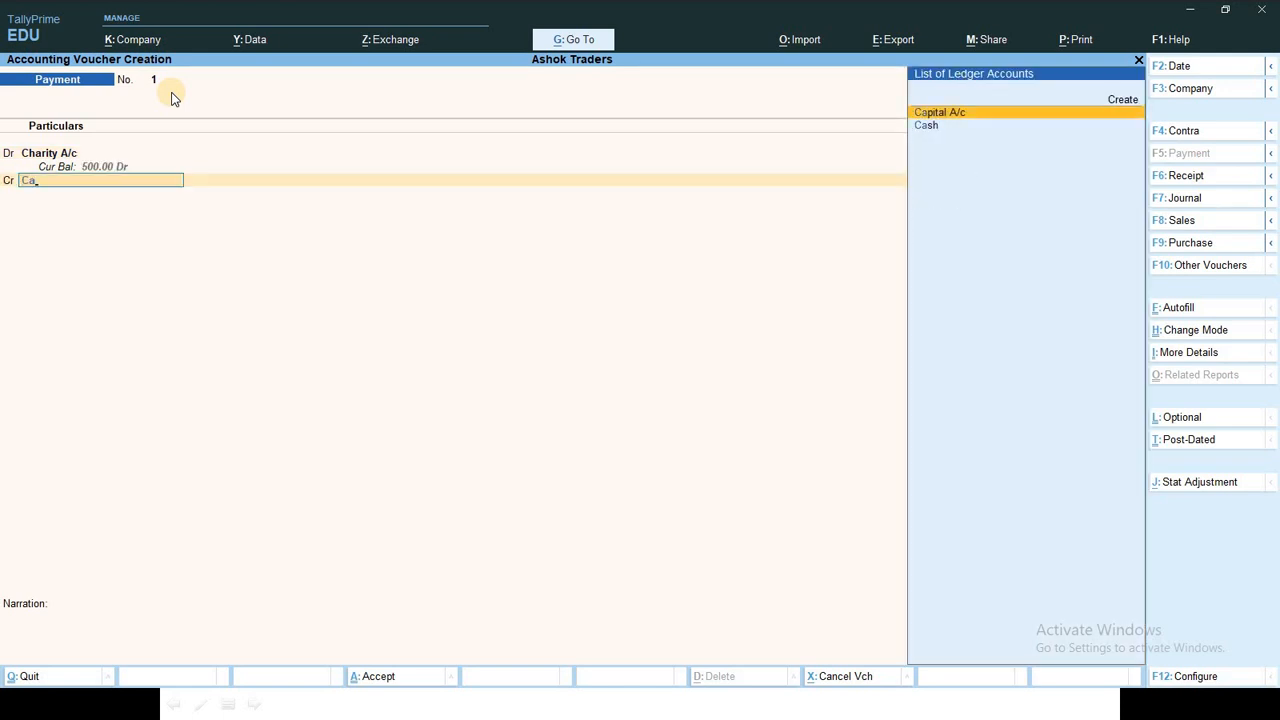
key("Down")
key("Return")
key("Return")
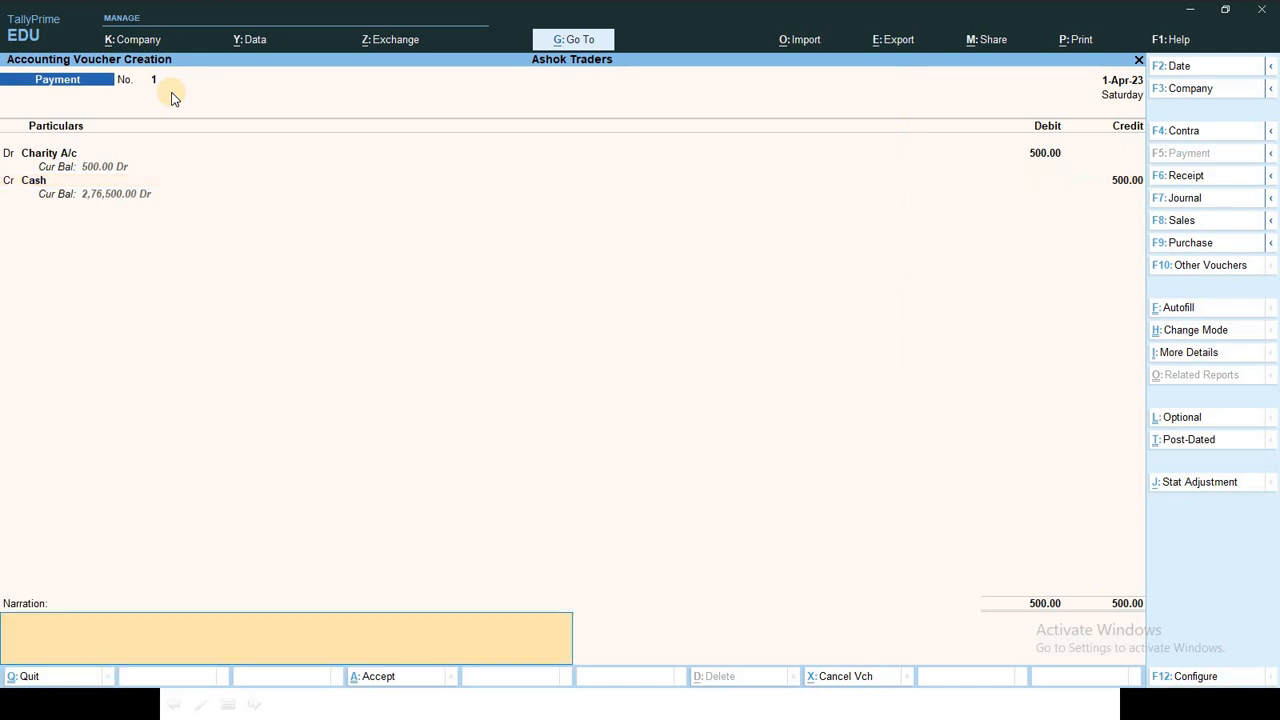
key("Return")
key("Return")
Step: Save the charity payment and tick off item 8 on the slide
key("alt+Tab")
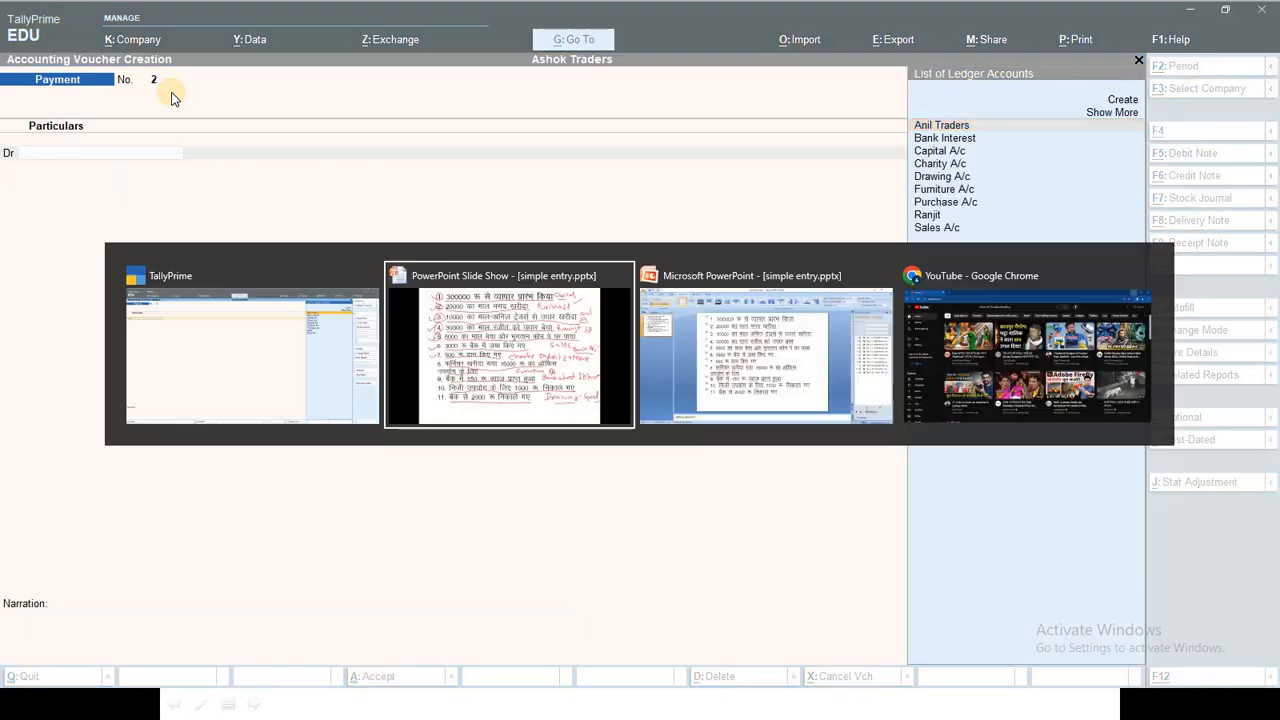
left_click_drag(218, 401, 272, 398)
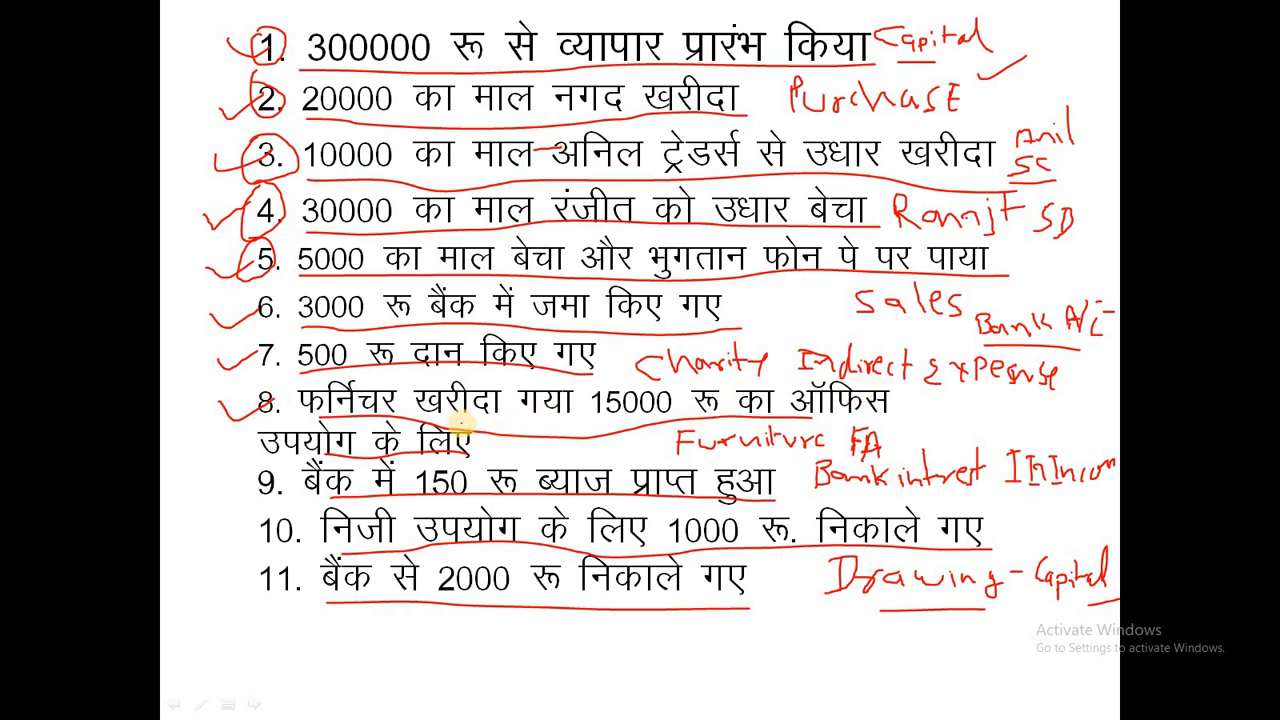
key("alt+Tab")
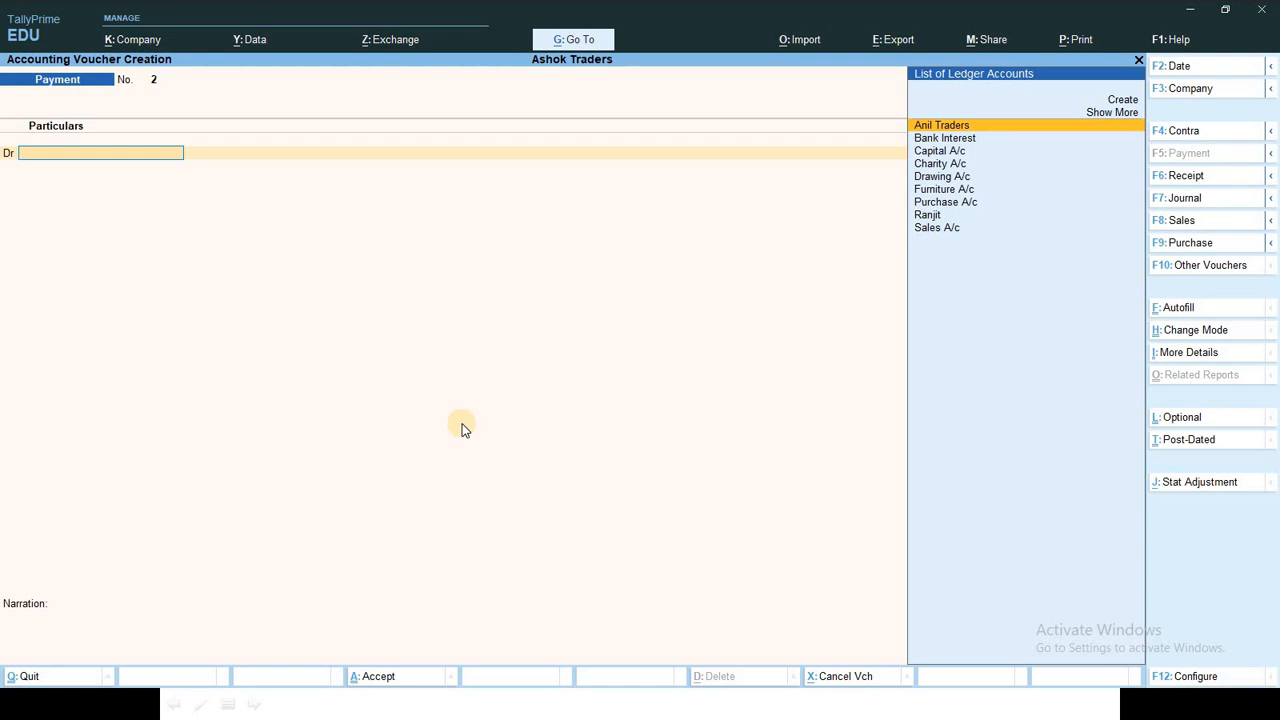
Step: Start journal voucher 1 debiting Furniture A/c 15,000 and bring up voucher configuration
key("F7")
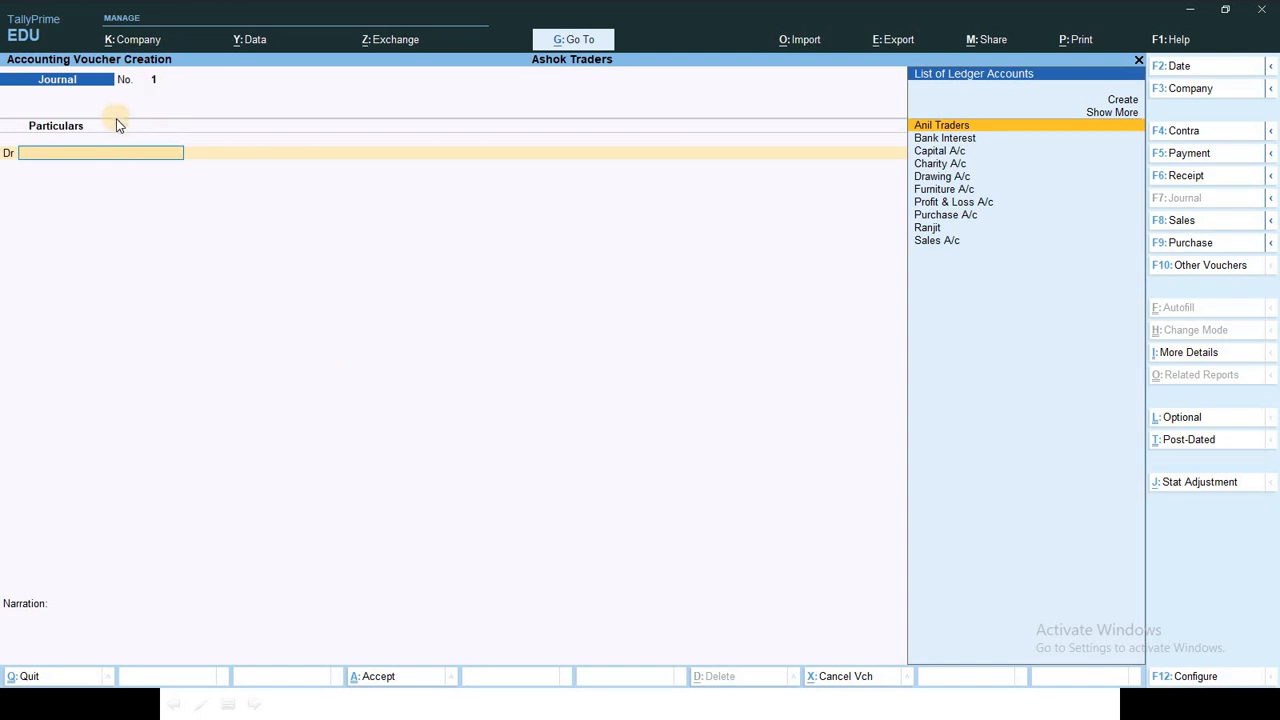
key("Down")
key("Down")
key("Down")
key("Down")
key("Down")
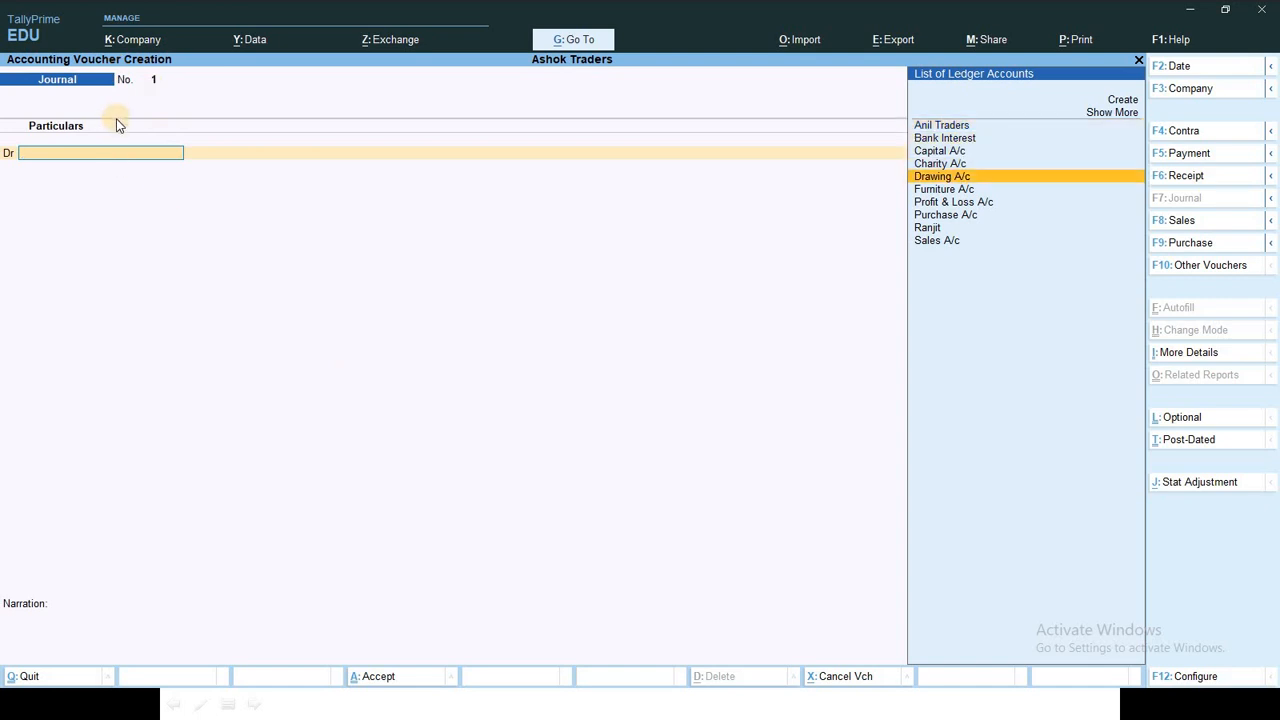
key("Return")
type("15000")
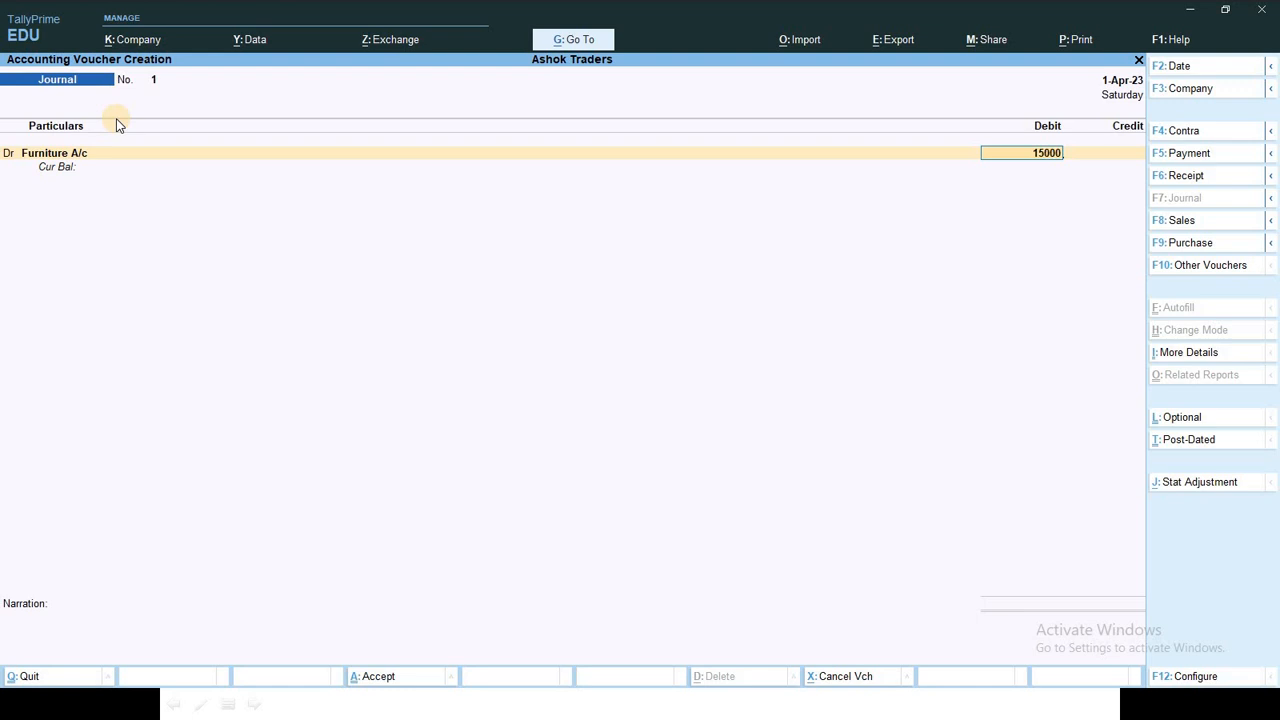
key("Return")
key("Return")
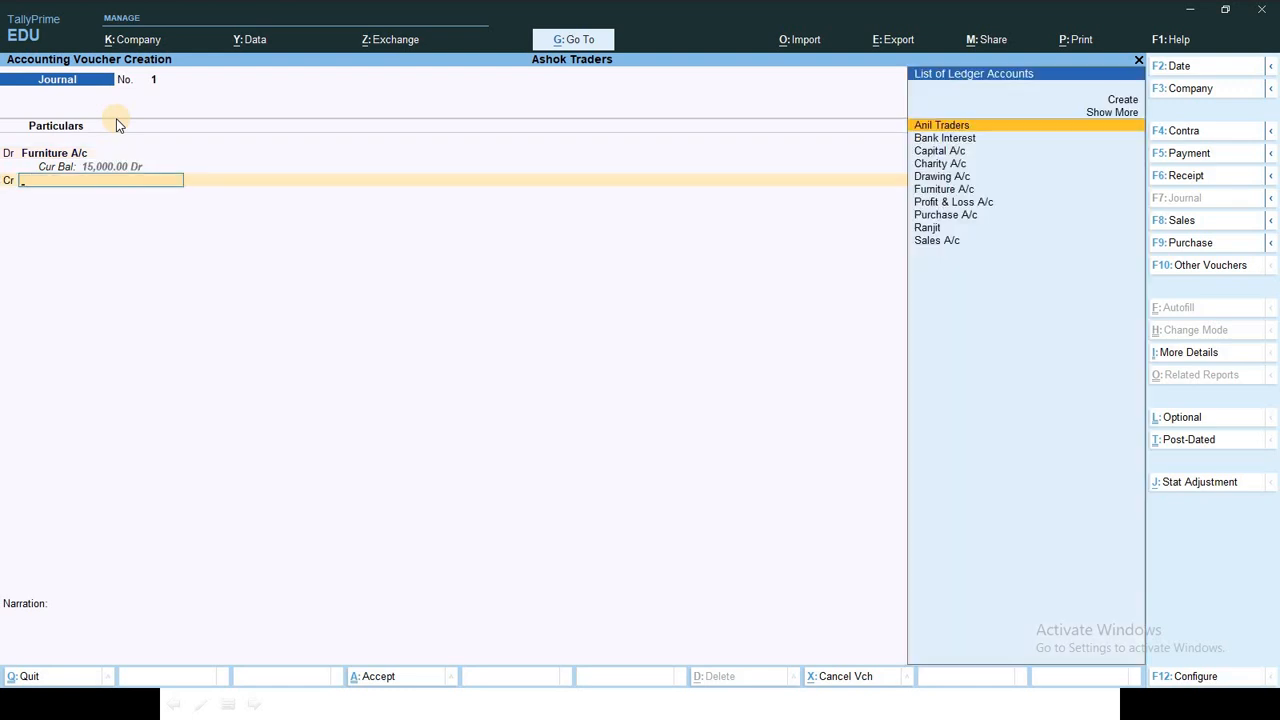
type("Ca")
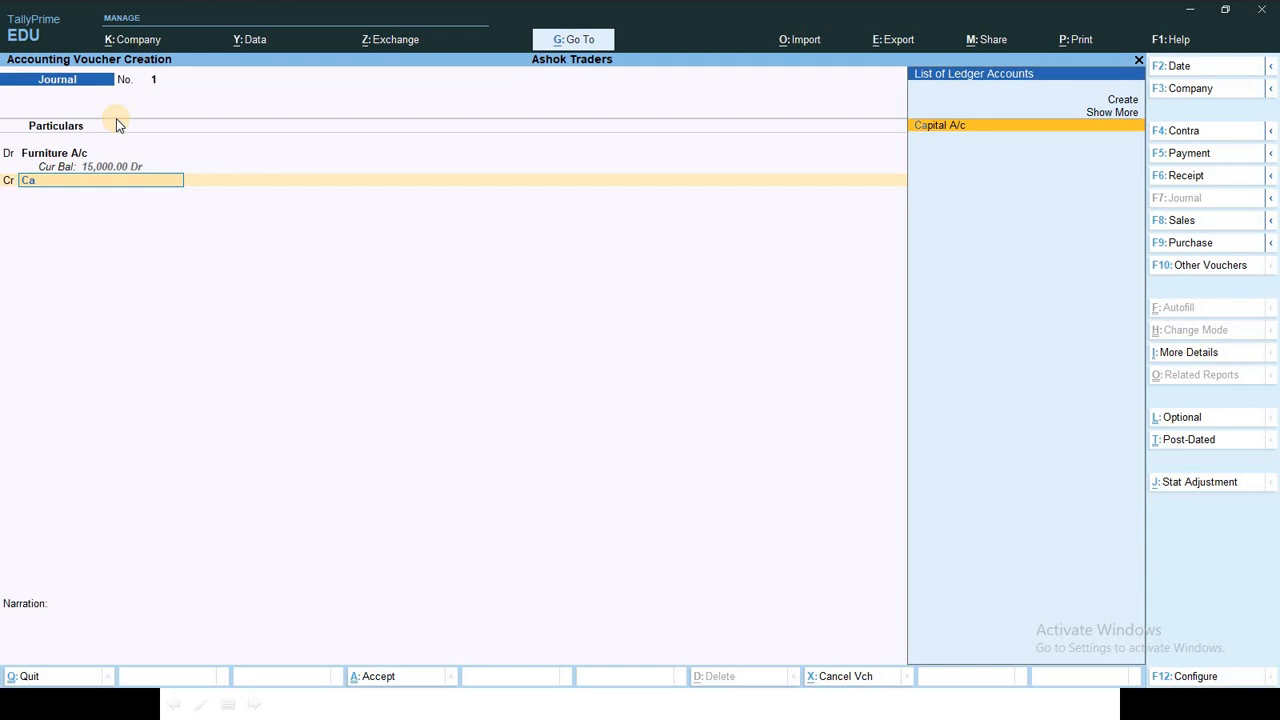
key("F12")
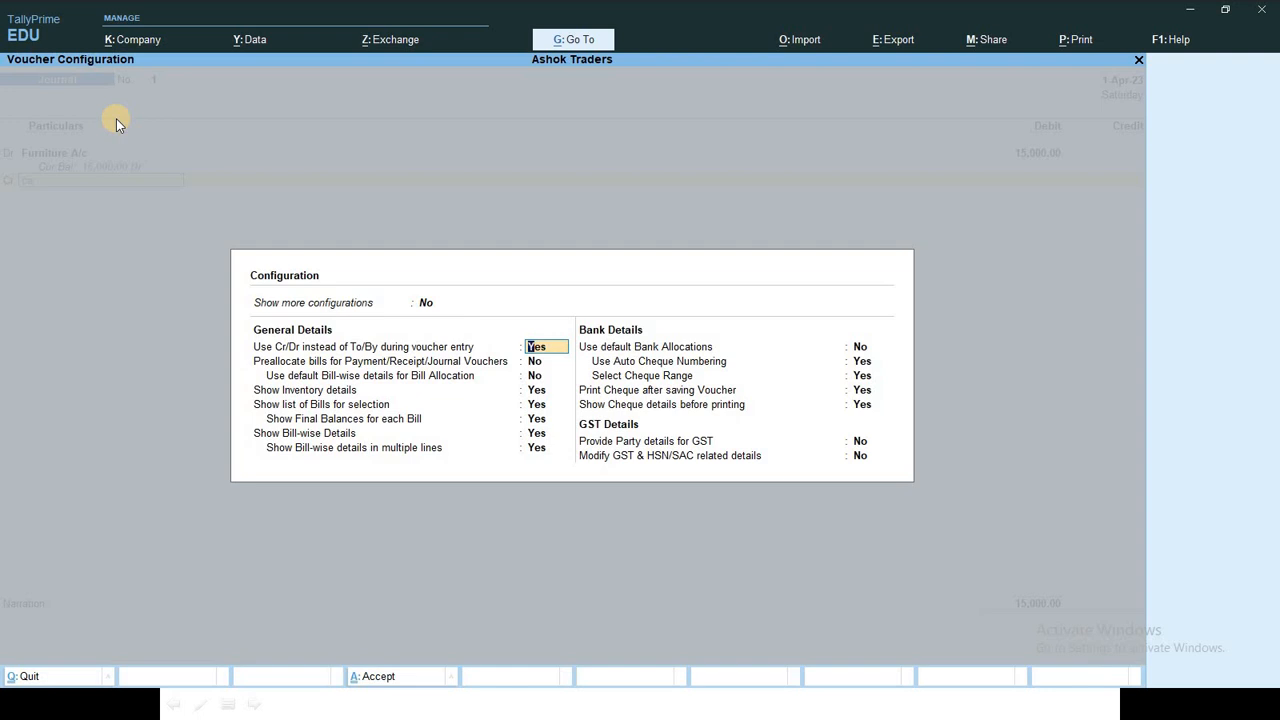
Step: Set Show more configurations and Show all configurations to Yes
key("Up")
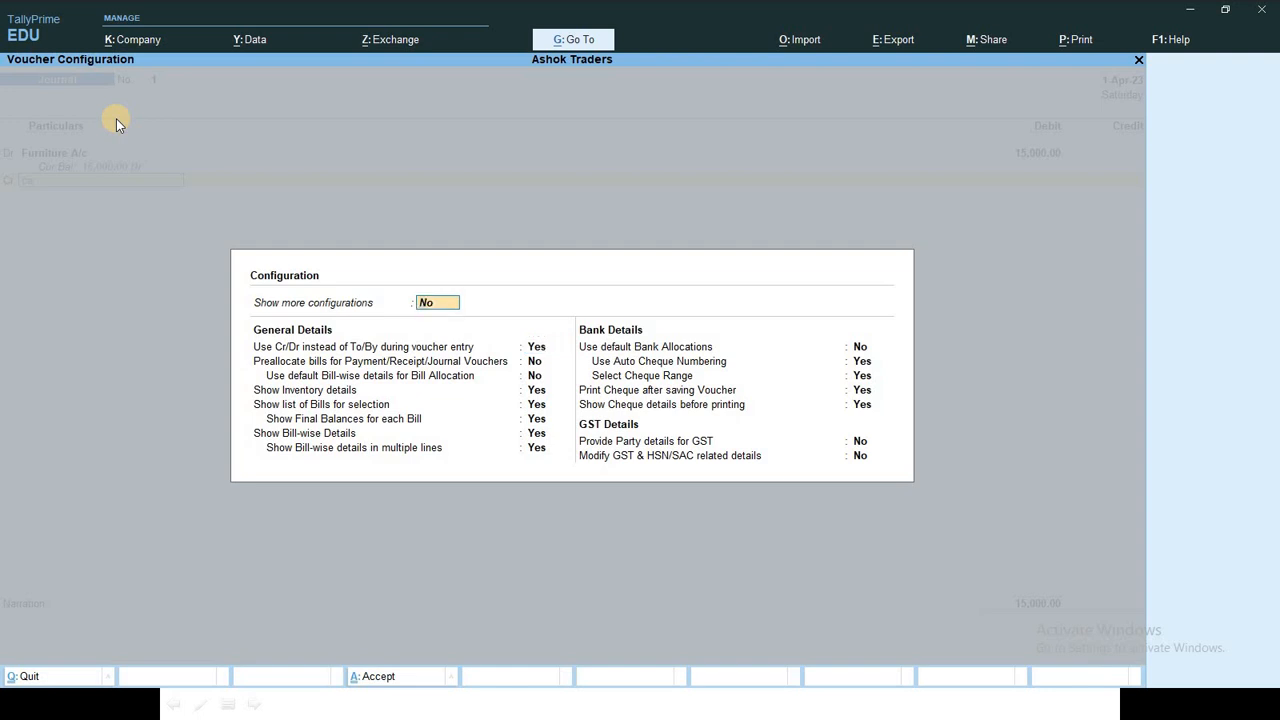
type("y")
key("Return")
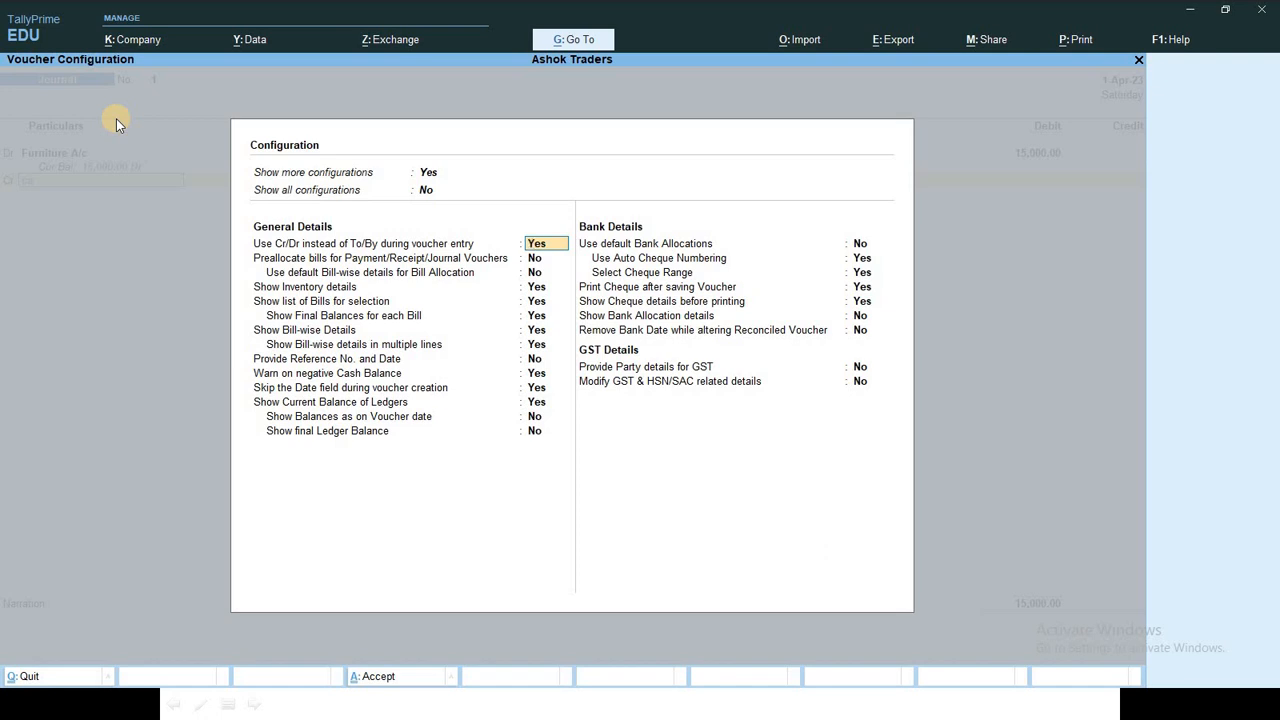
key("Up")
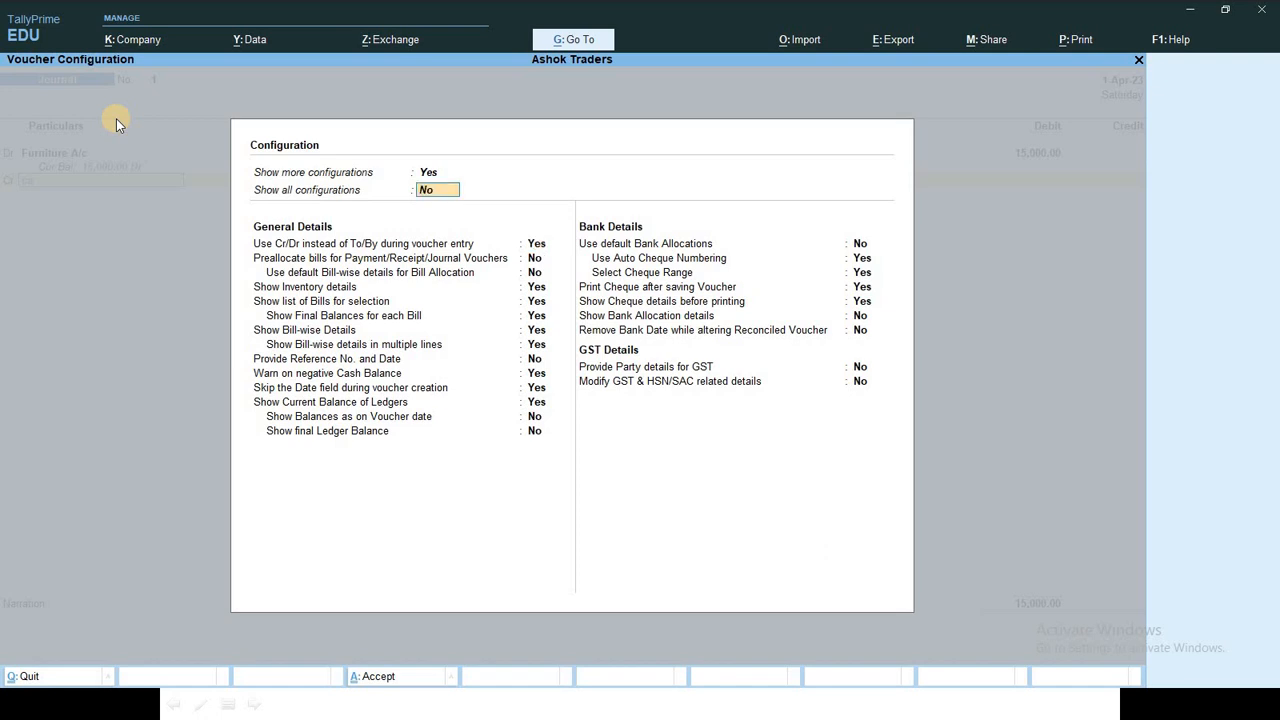
type("y")
key("Return")
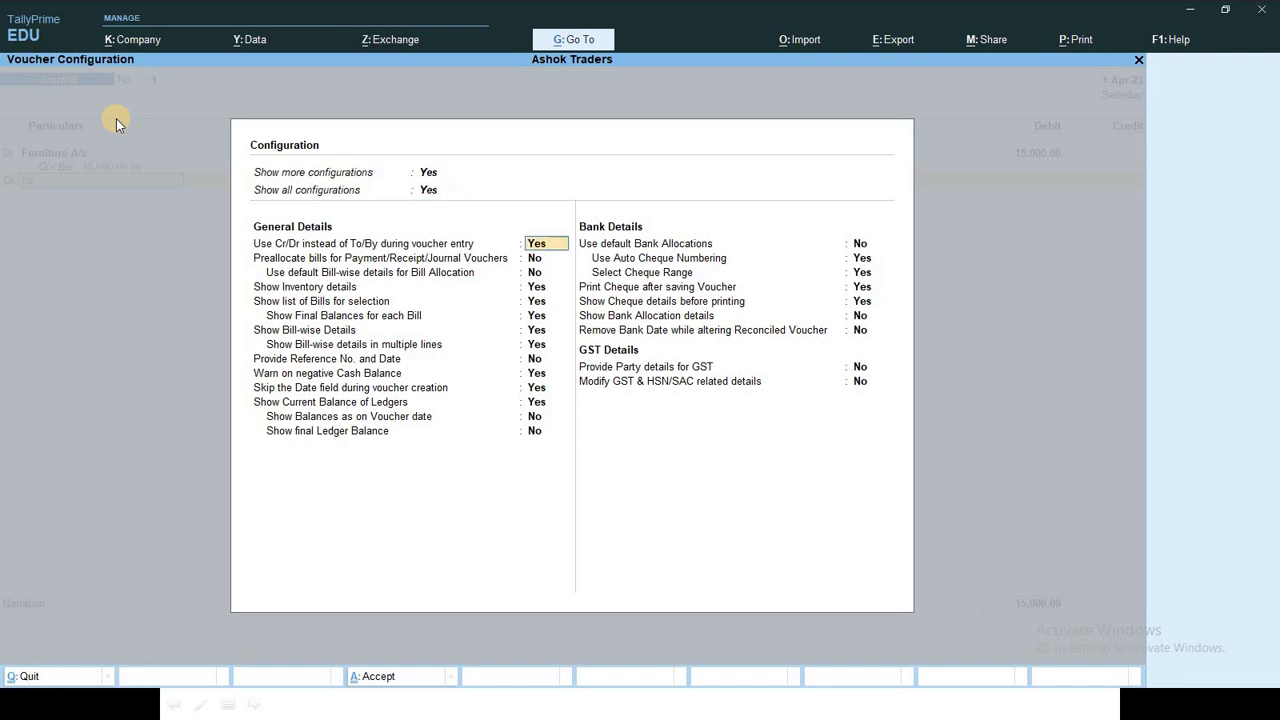
Step: Leave the bill, balance, bank and cheque options unchanged and accept the configuration
key("Return")
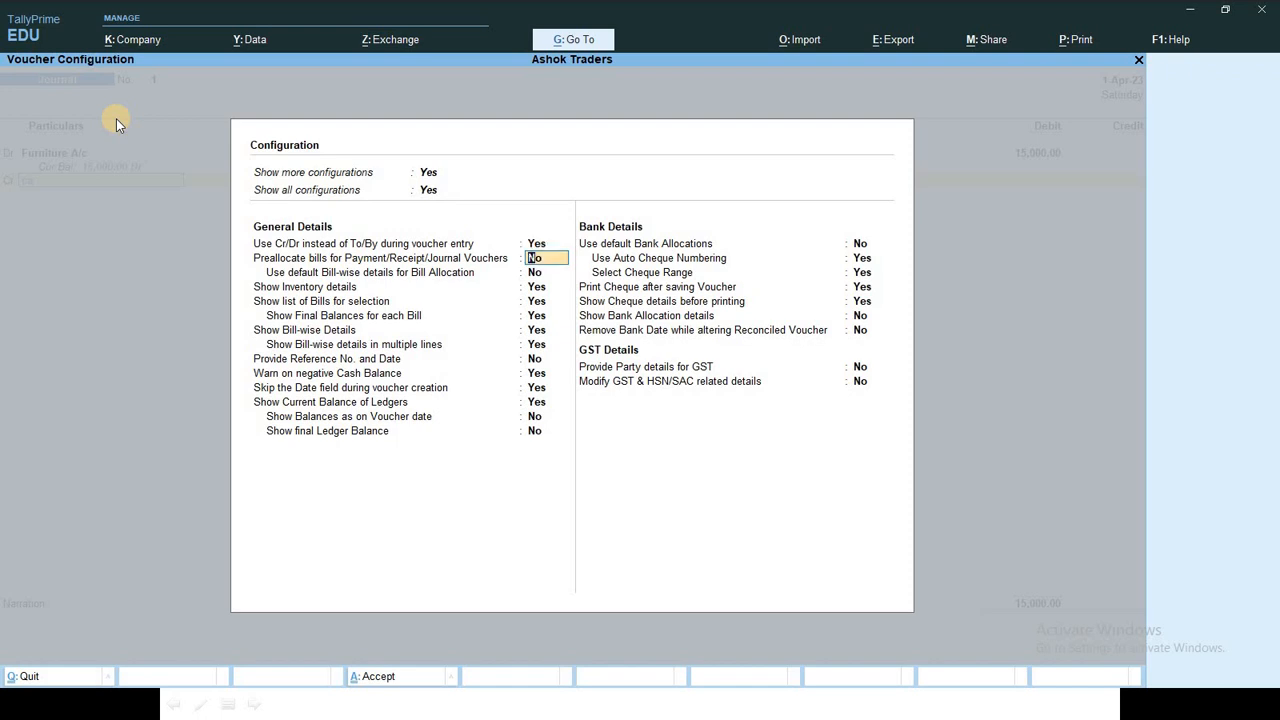
key("Return")
key("Return")
key("Return")
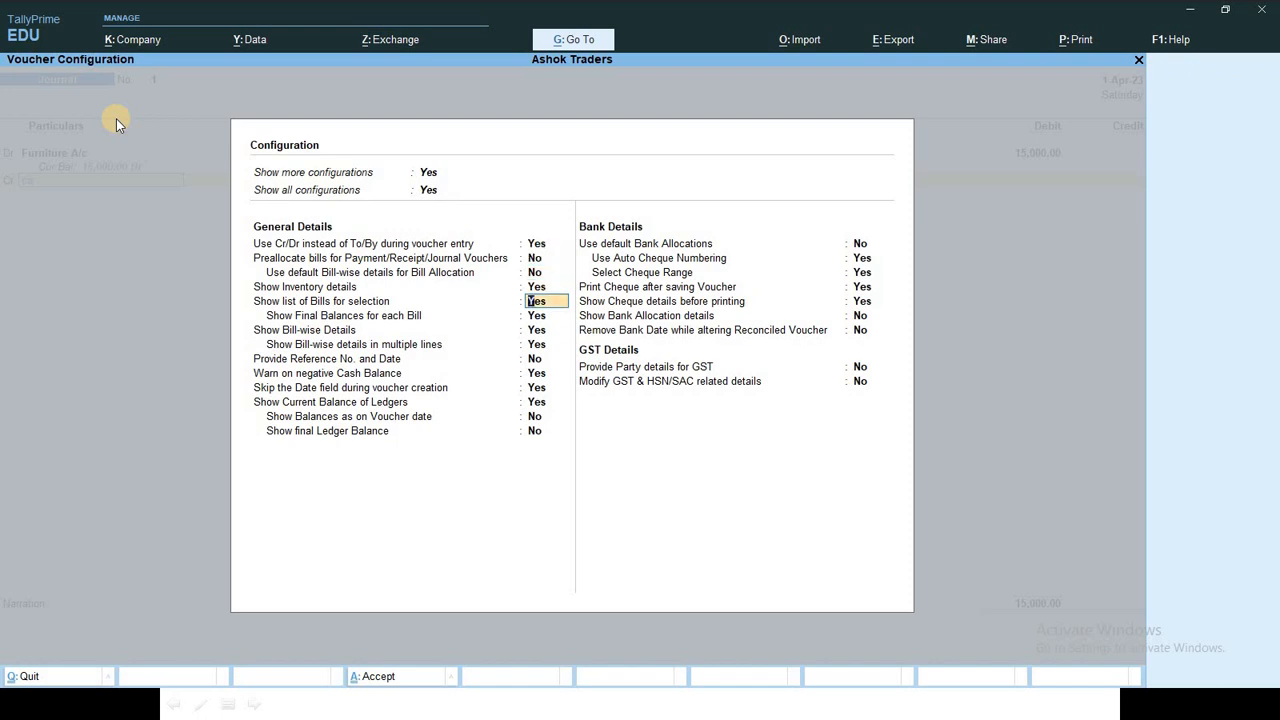
key("Return")
key("Return")
key("Return")
key("Return")
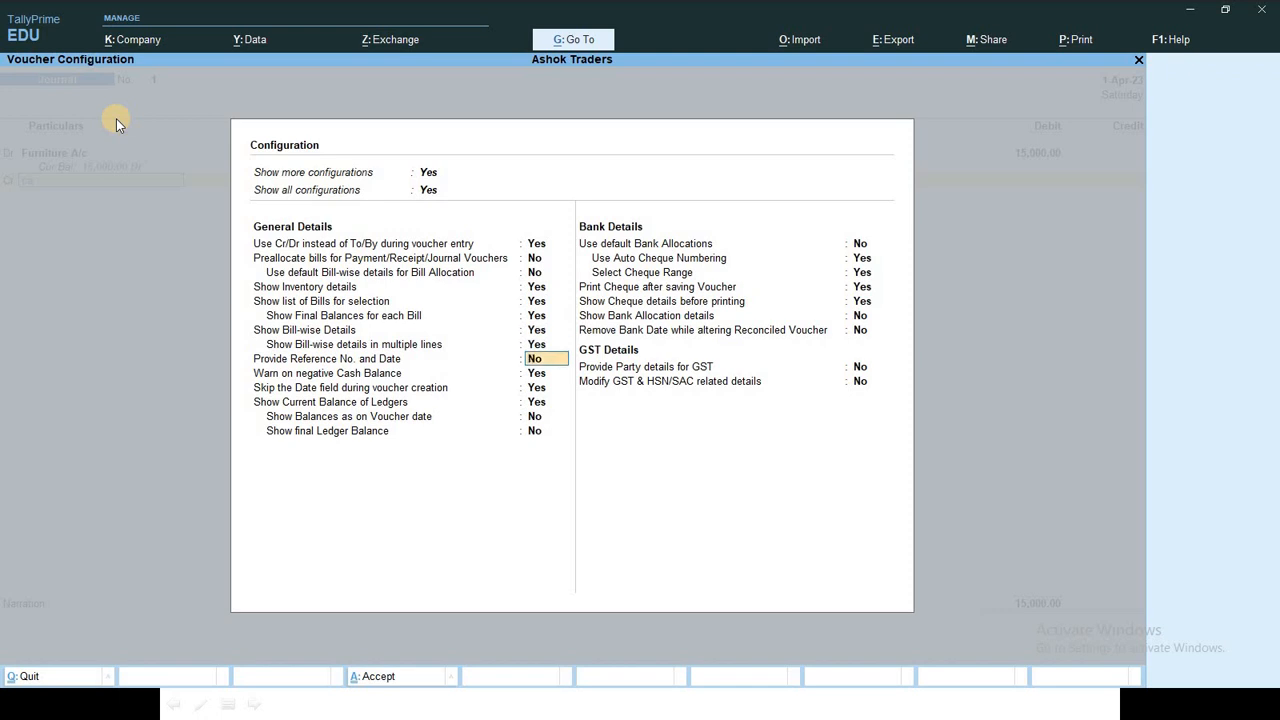
key("Return")
key("Return")
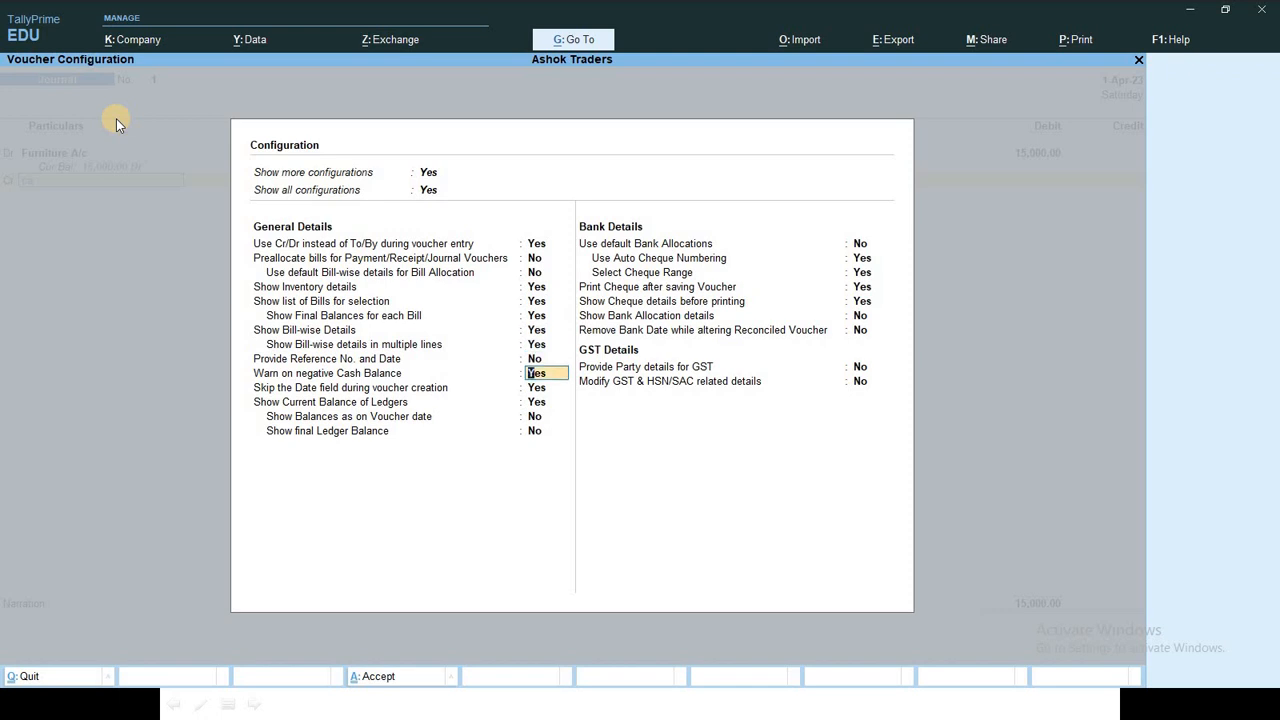
key("Return")
key("Return")
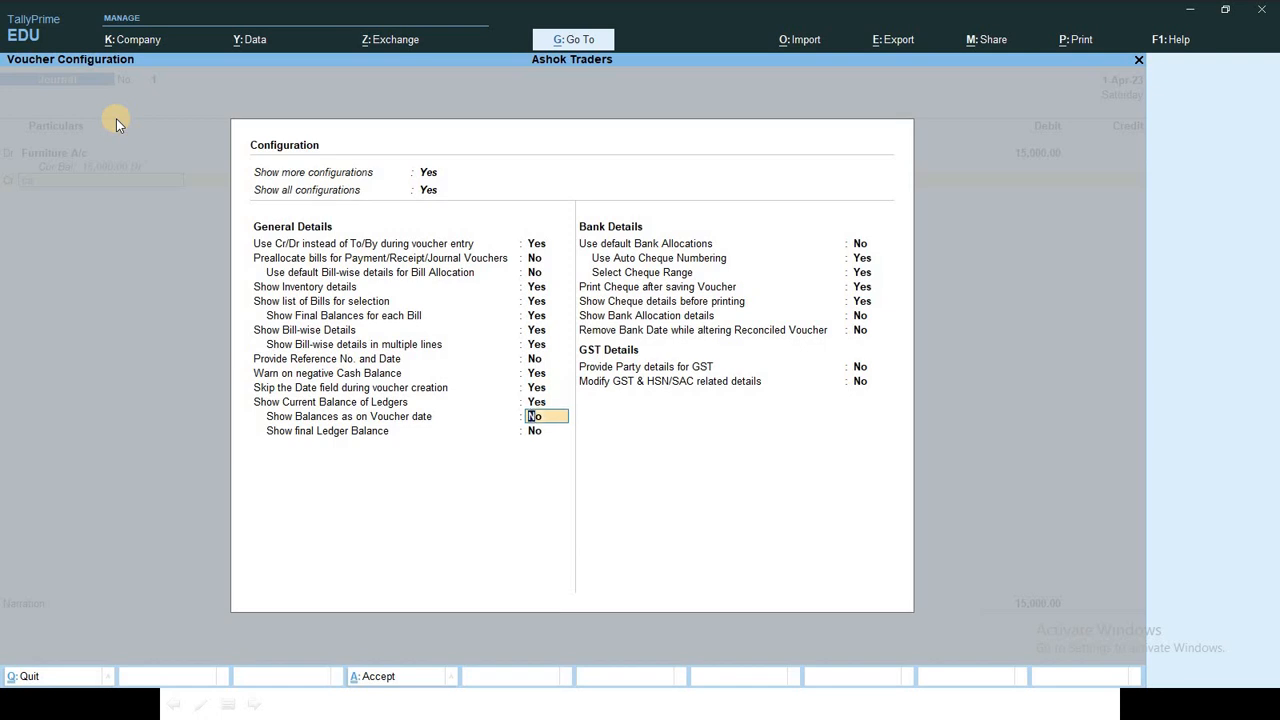
key("Return")
key("Return")
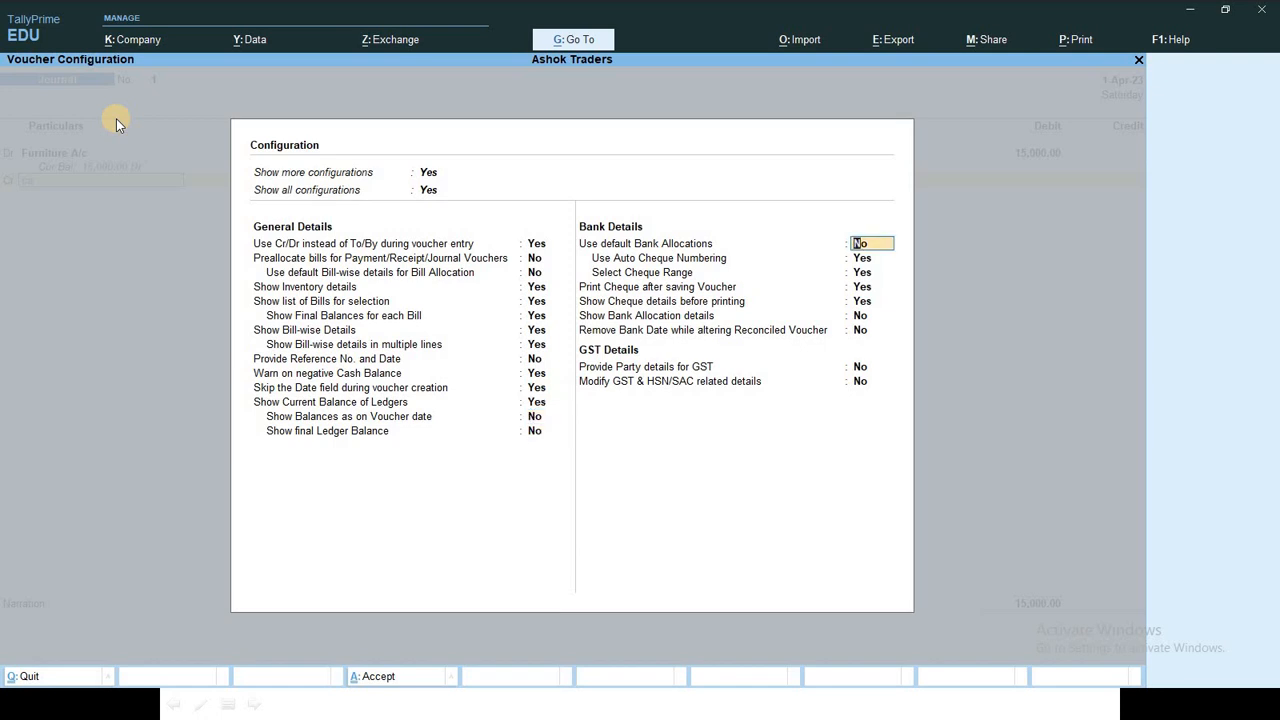
key("Return")
key("Return")
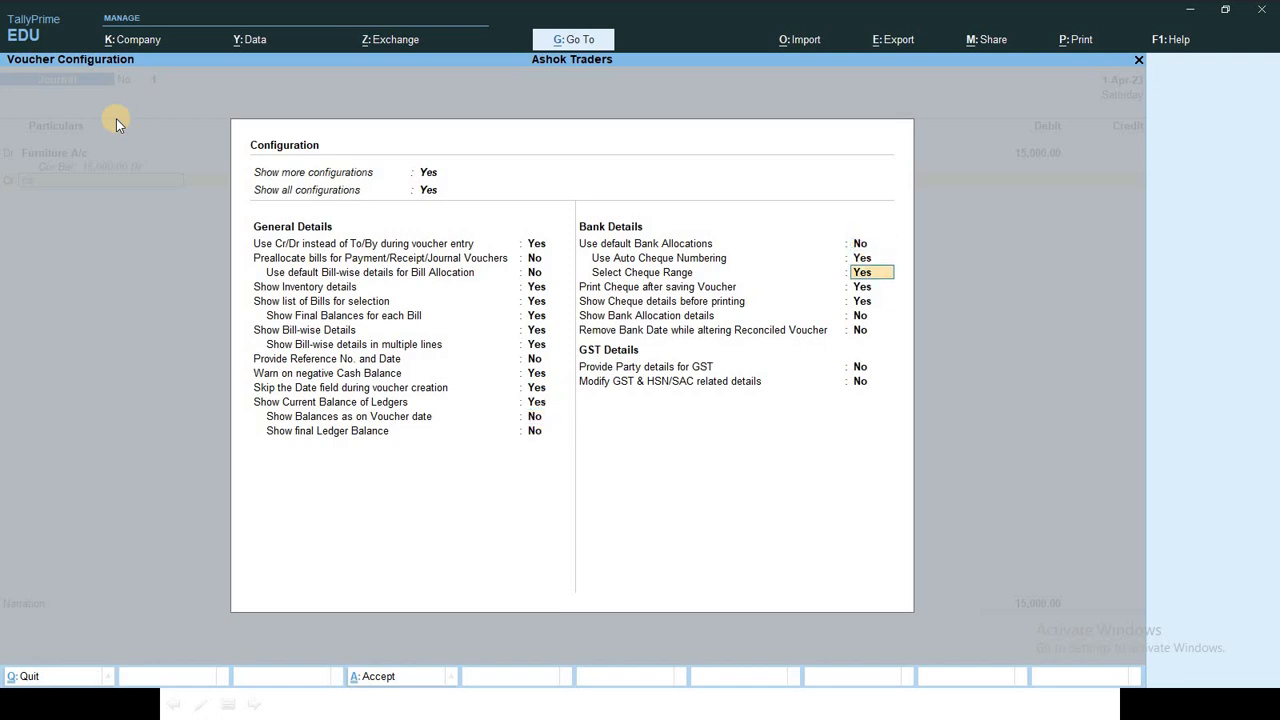
key("Return")
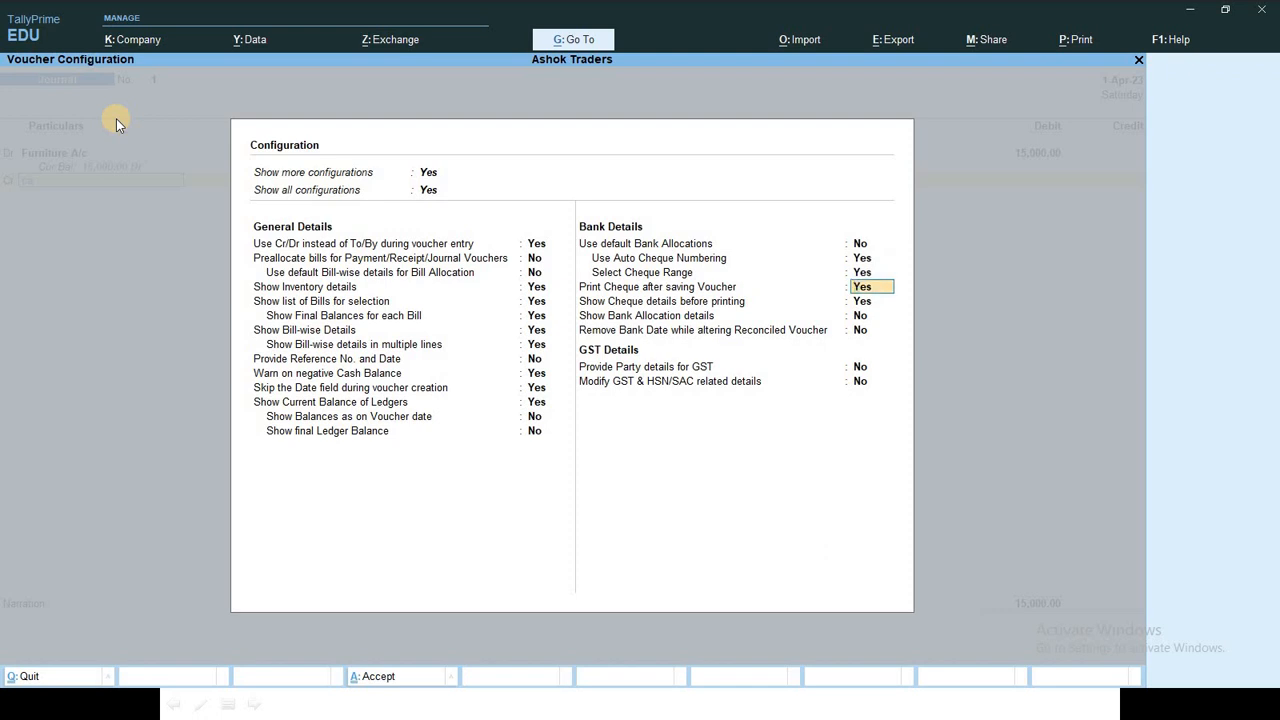
key("ctrl+a")
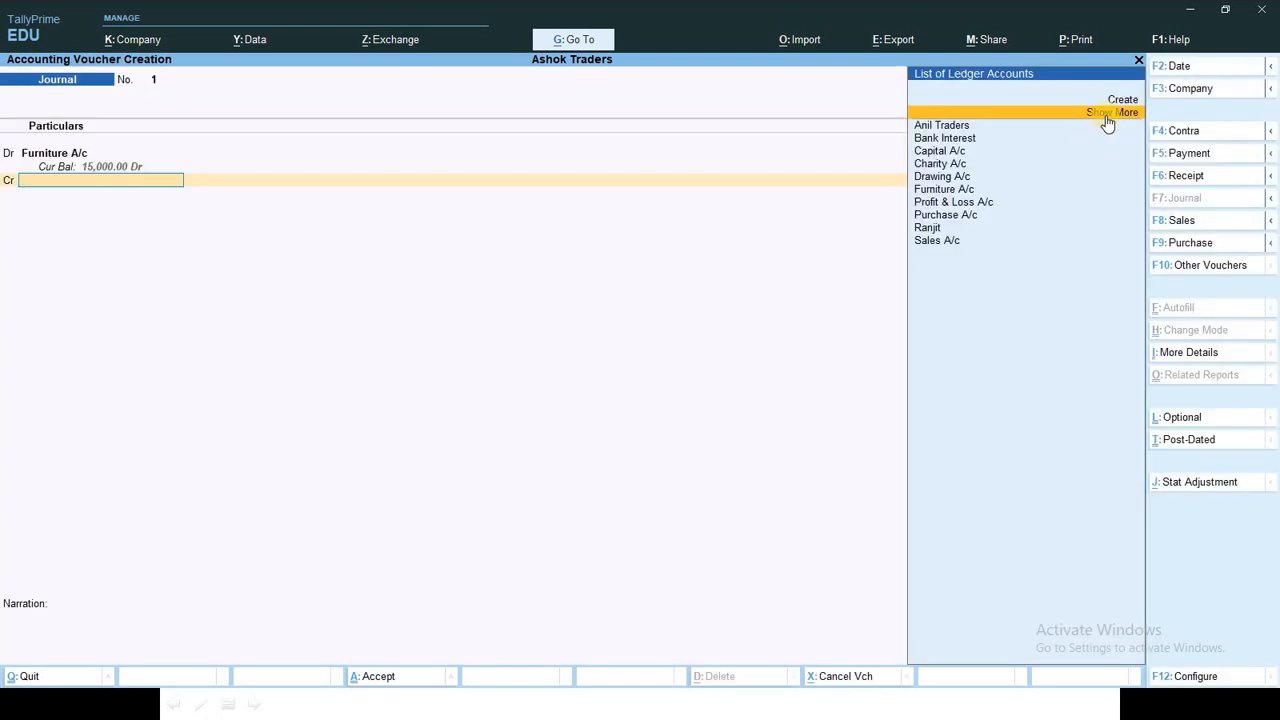
Step: Credit Cash 15,000 against Furniture A/c and save journal voucher 1
left_click(1107, 116)
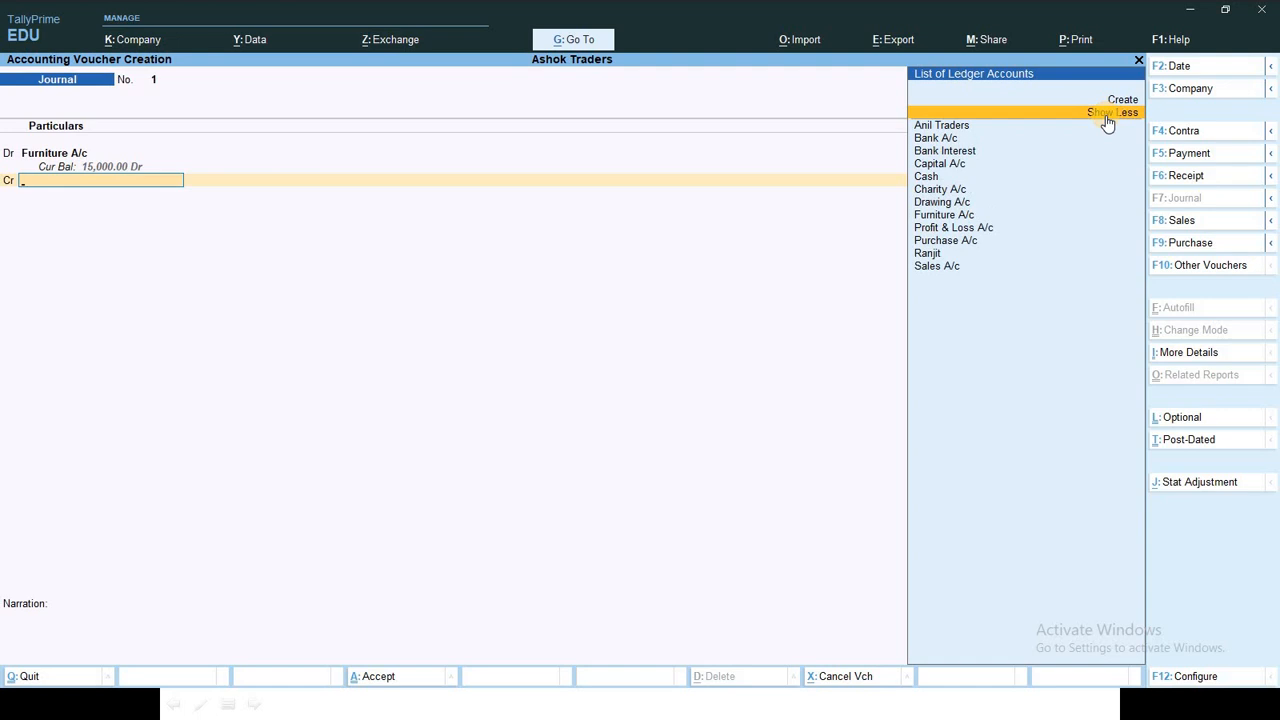
left_click(1108, 118)
left_click(1109, 119)
key("Down")
key("Down")
key("Down")
key("Down")
key("Down")
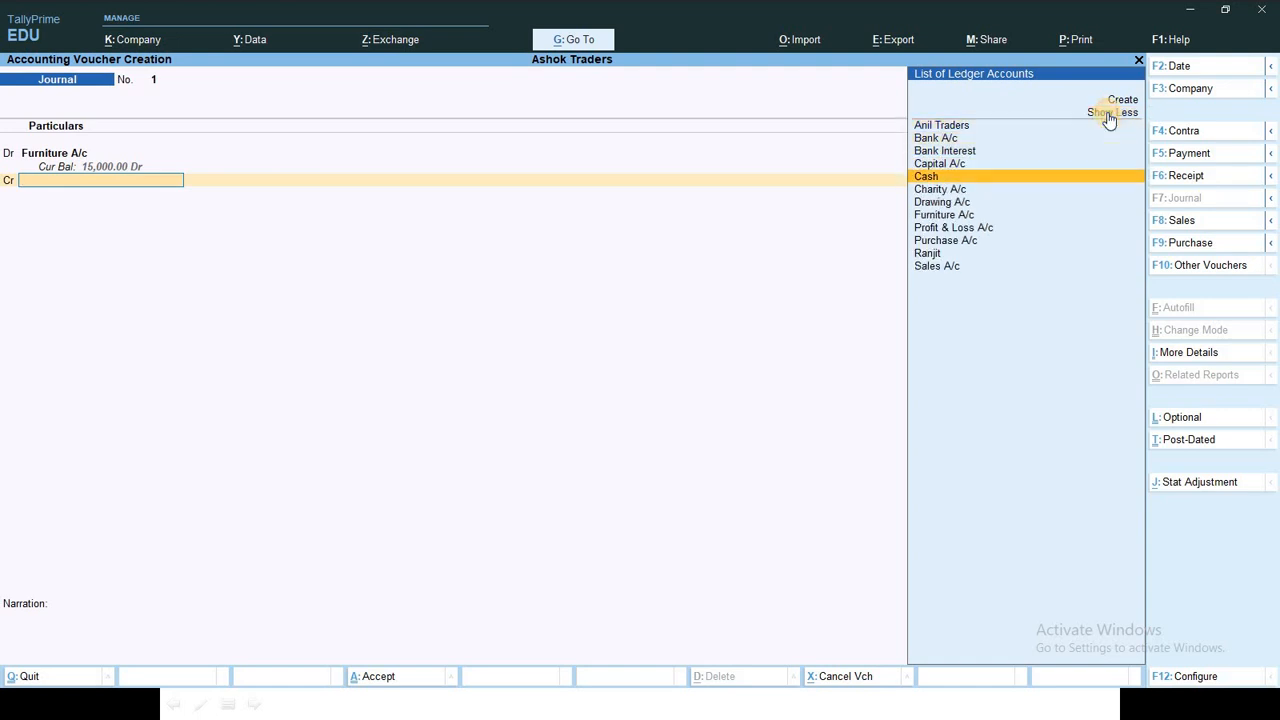
key("Return")
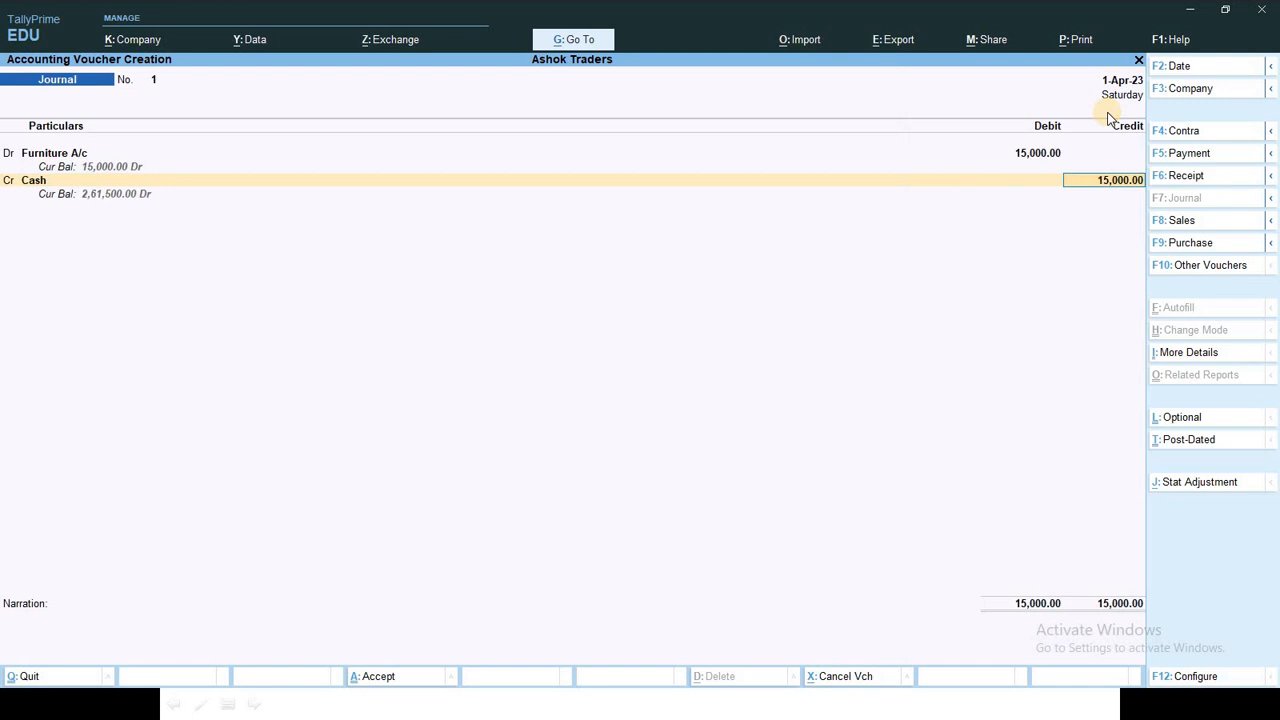
key("Return")
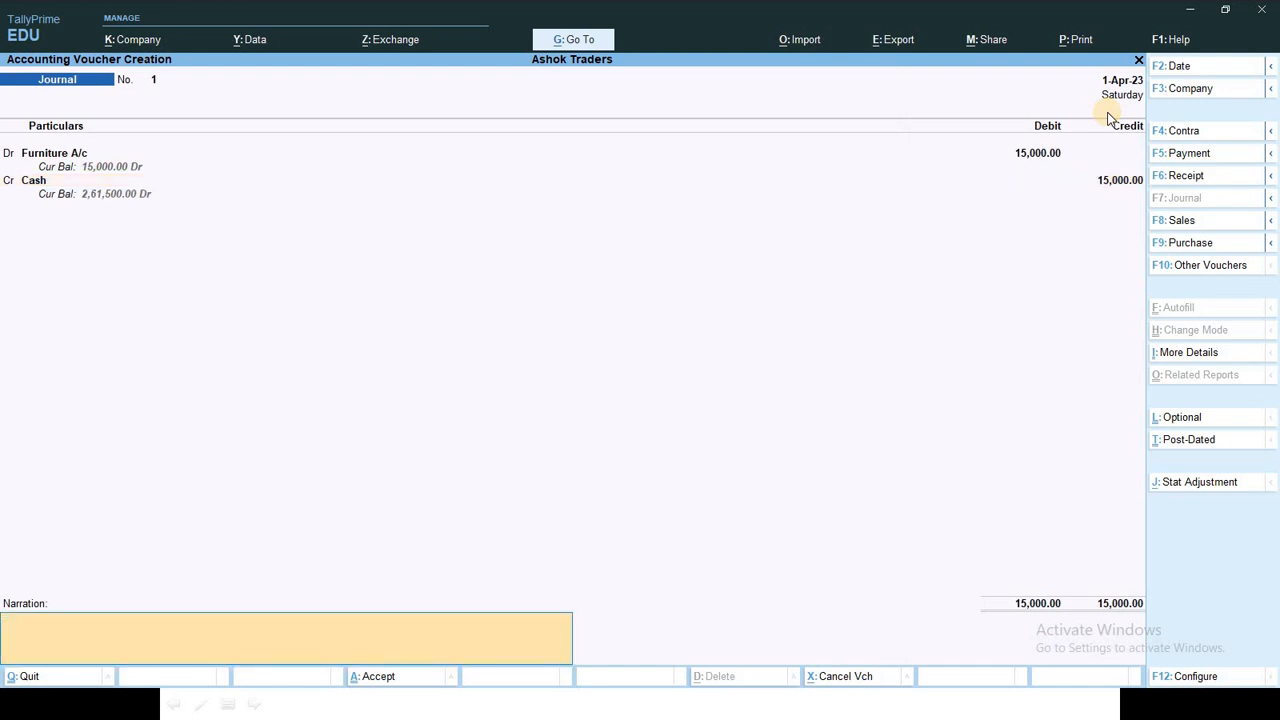
key("Return")
key("Return")
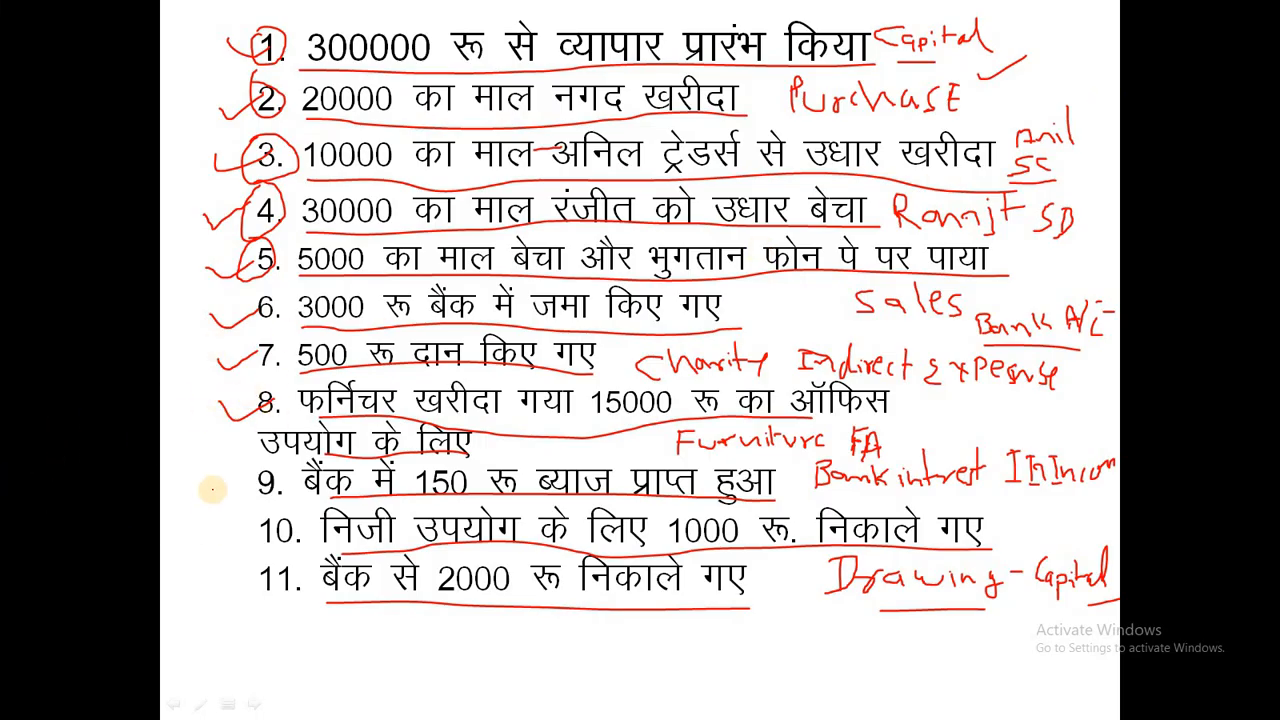
Step: Tick off item 9 on the slide and switch to Receipt voucher No. 2
mouse_move(213, 481)
left_mouse_down()
mouse_move(232, 494)
mouse_move(284, 472)
left_mouse_up()
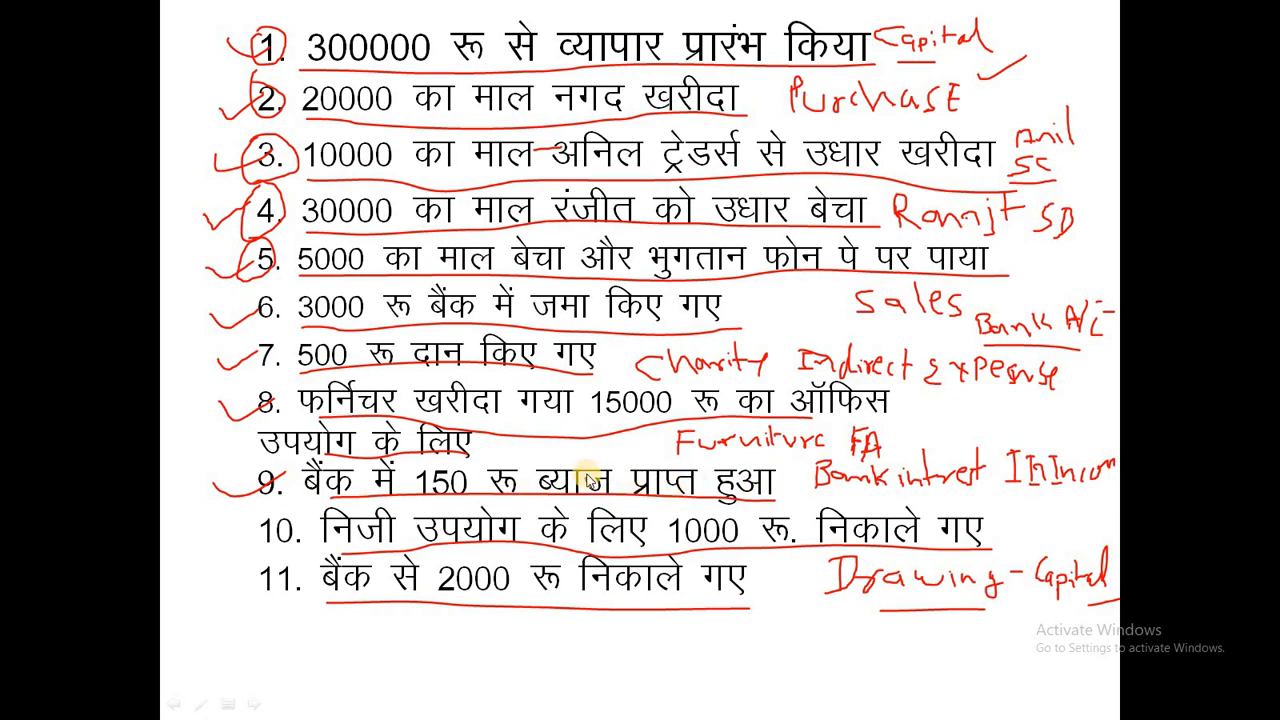
key("alt+Tab")
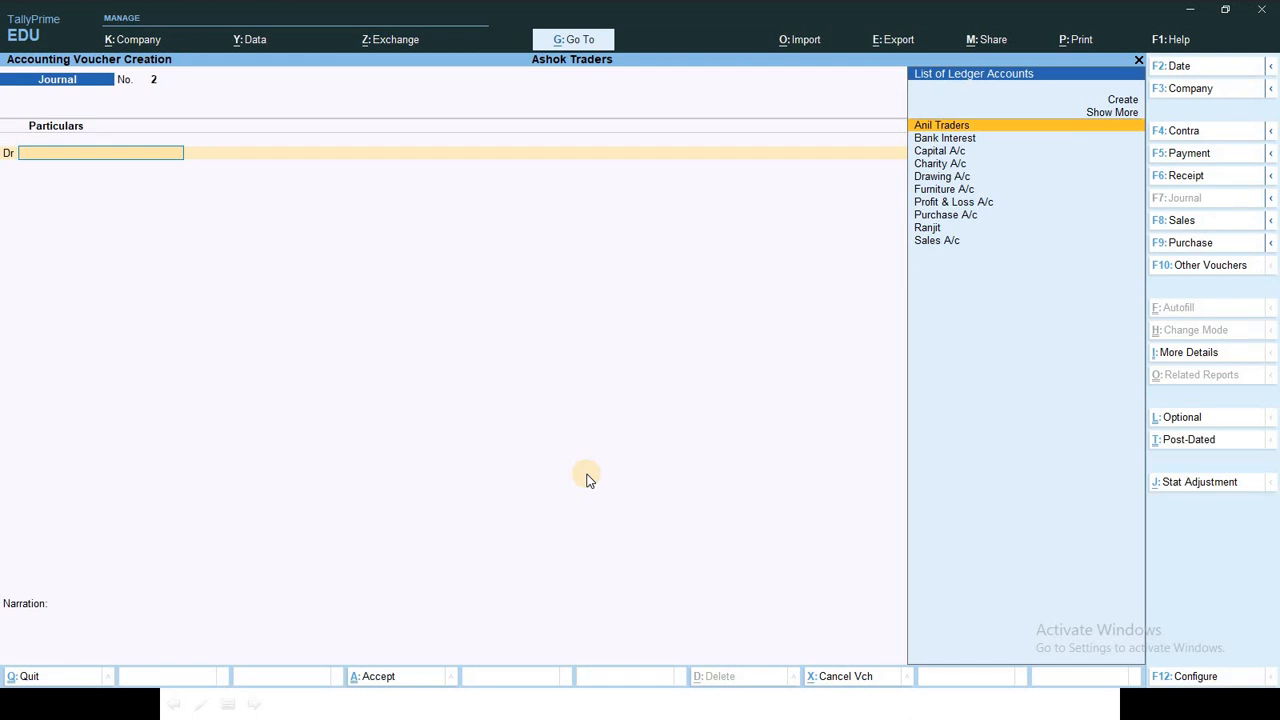
key("F6")
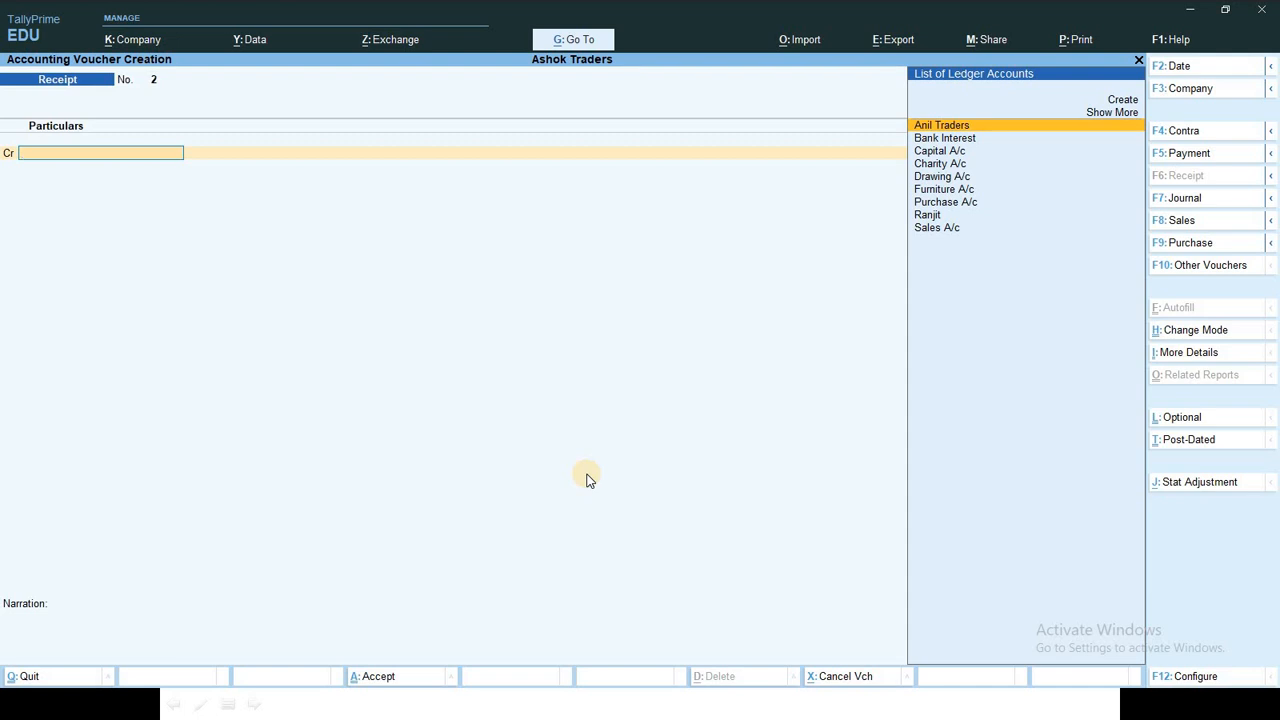
Step: In Receipt voucher 2, credit Bank Interest 150, debit Bank A/c 150 and accept the bank allocation
key("Down")
key("Down")
key("Down")
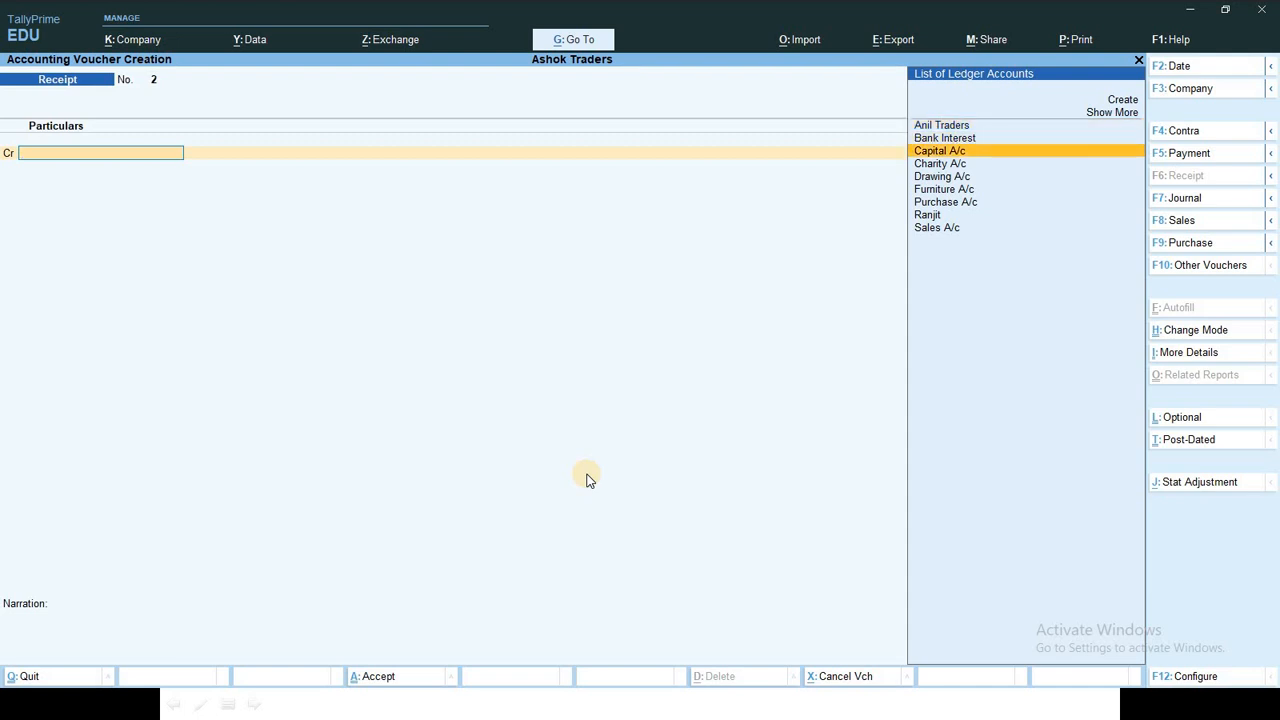
key("Down")
key("Down")
key("Down")
key("Up")
key("Up")
key("Up")
key("Up")
key("Up")
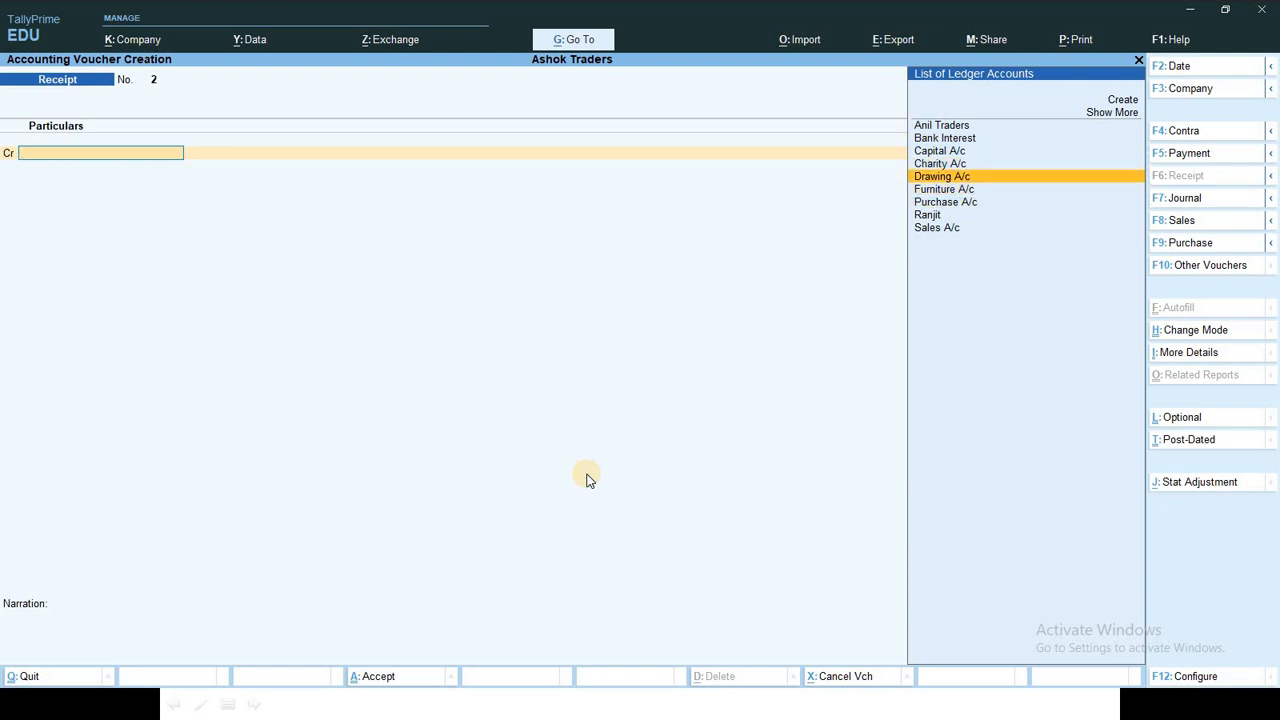
key("Return")
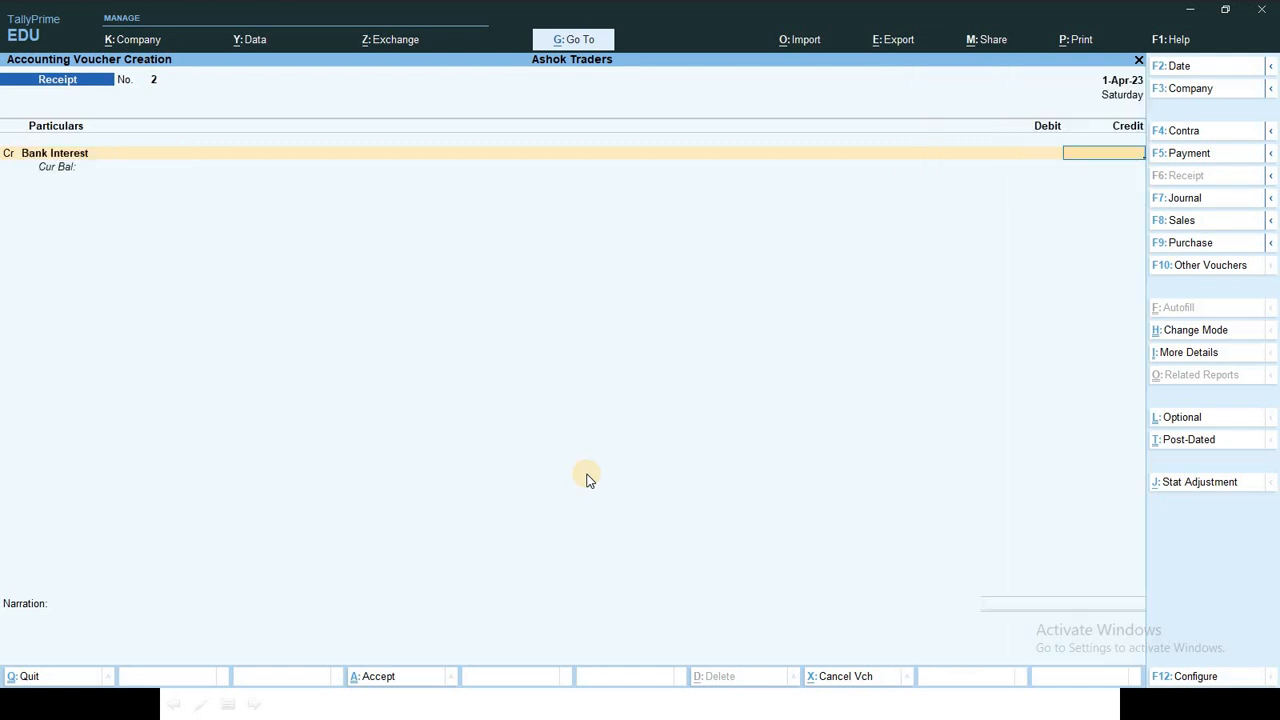
type("150")
key("Return")
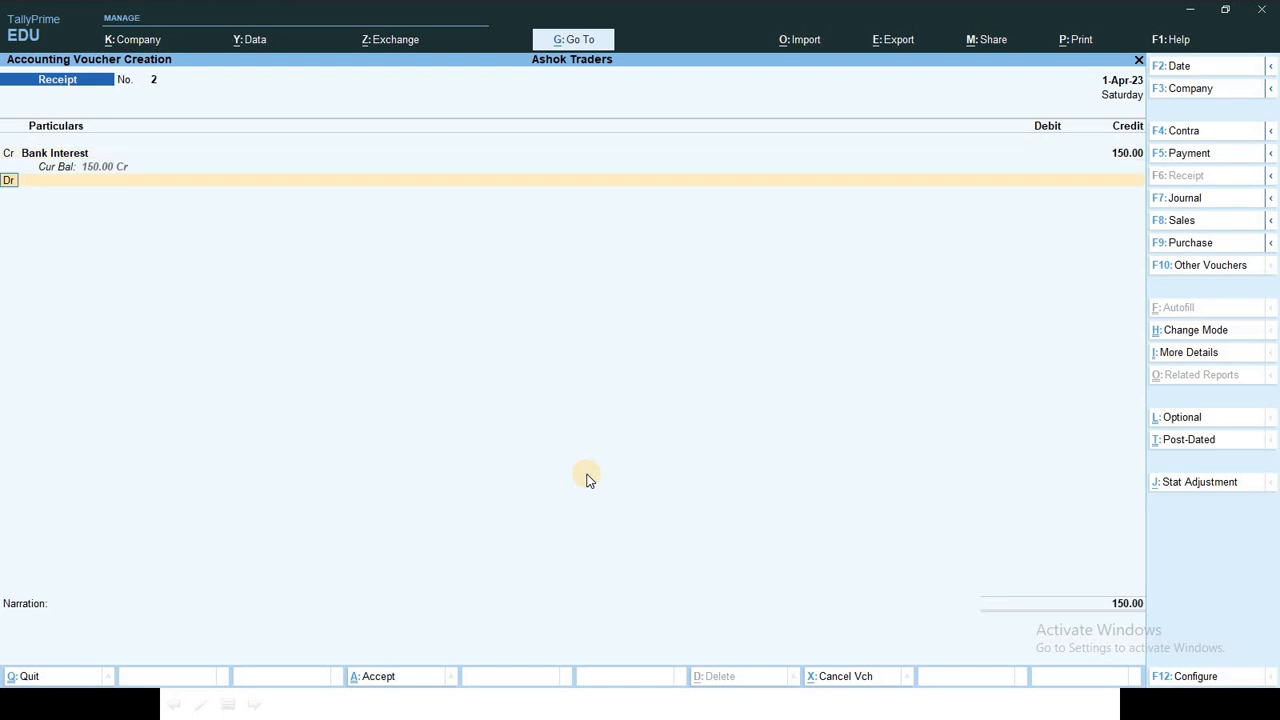
key("Down")
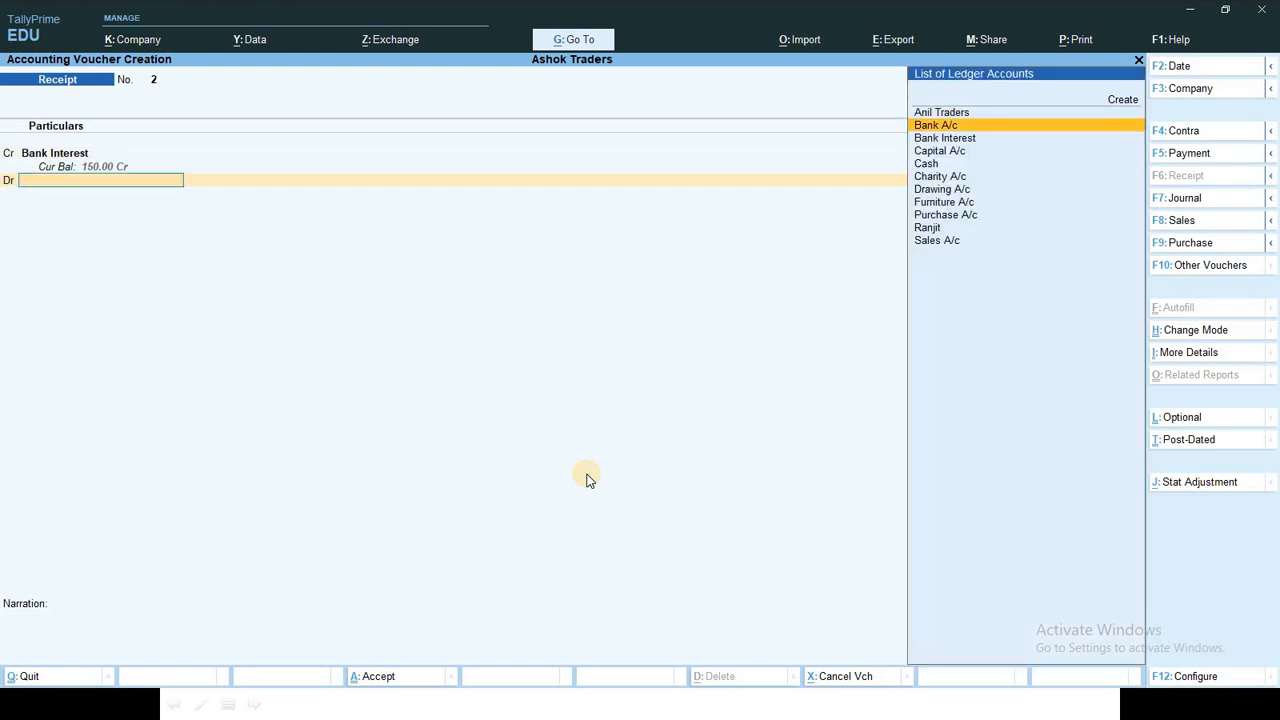
key("Return")
key("Return")
key("Return")
key("Return")
key("Return")
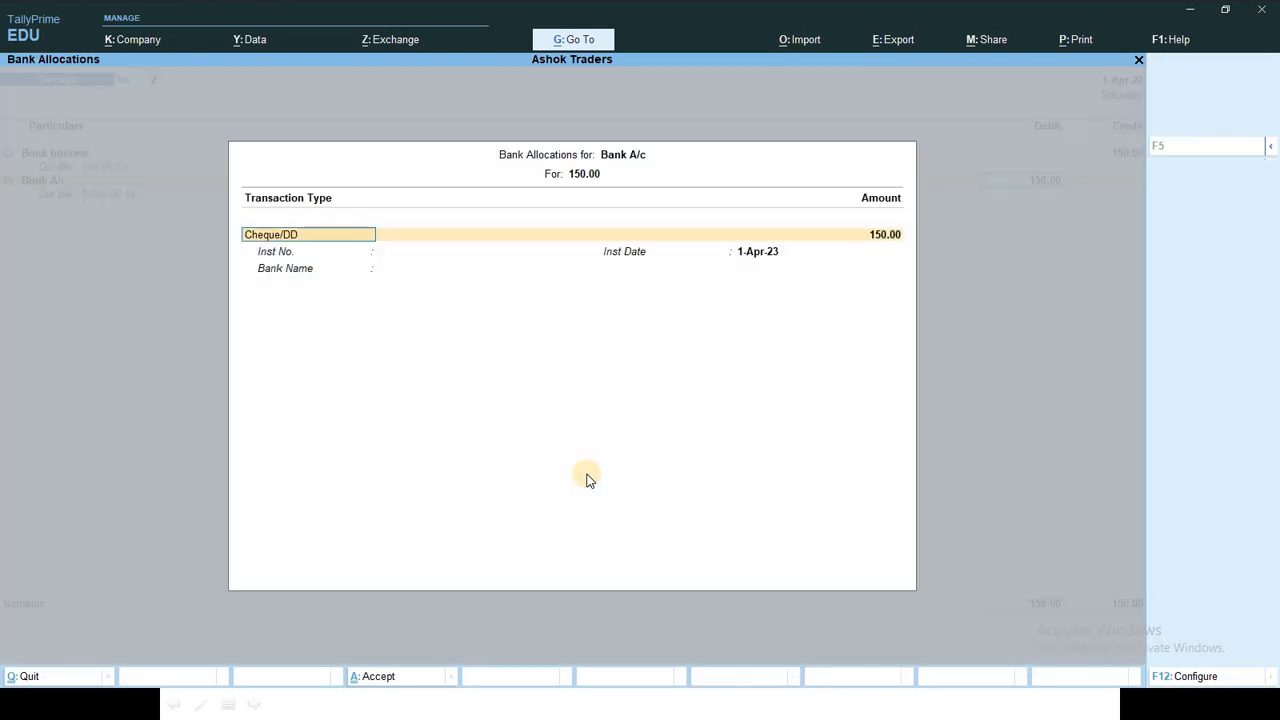
key("Return")
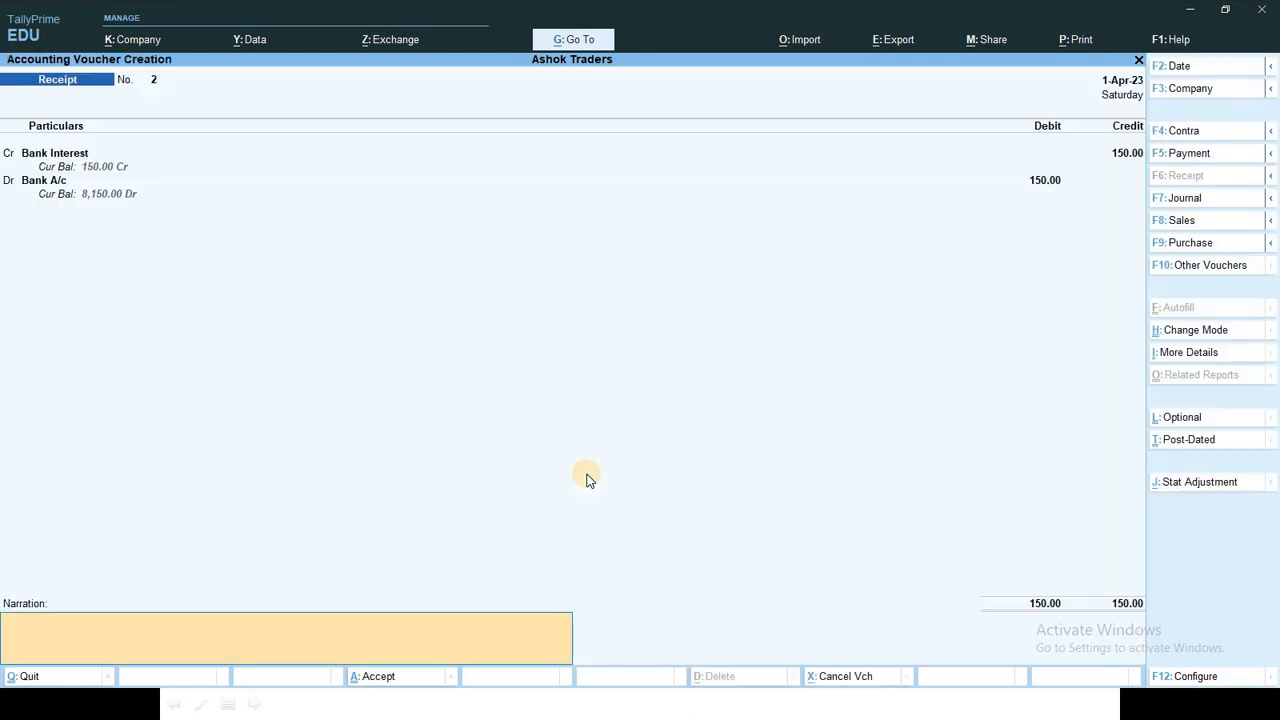